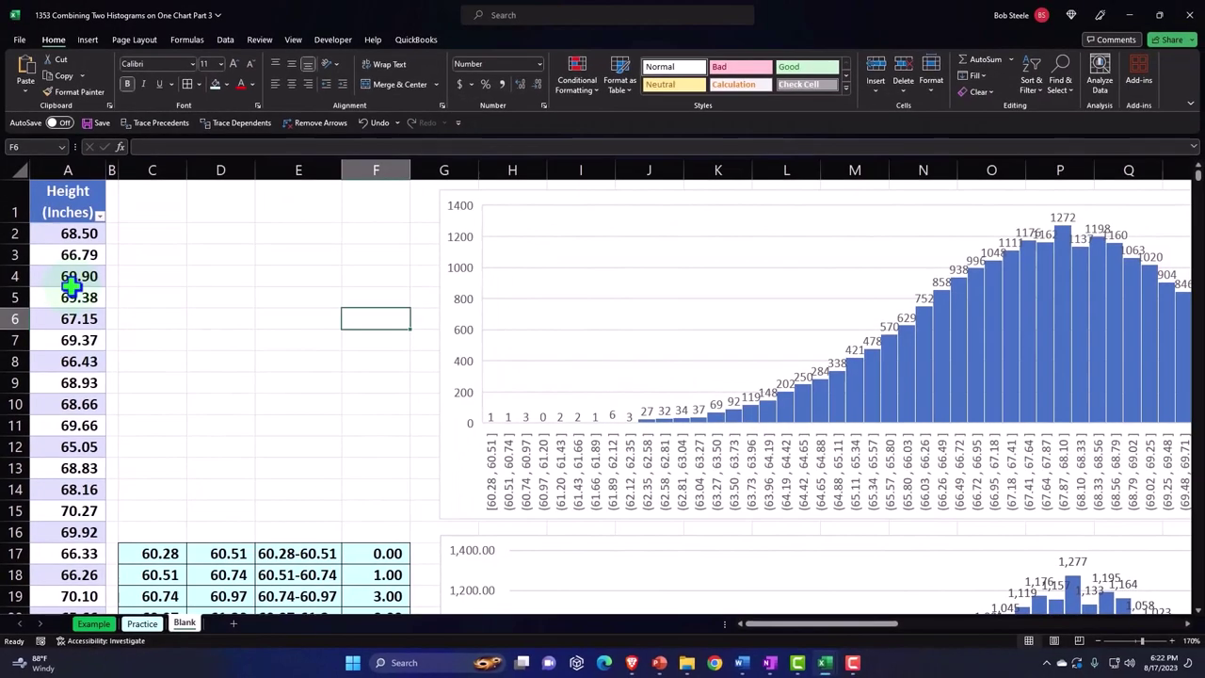
# - Review the height data in column A and the full histogram made from it, and show the chart insertion options
pyautogui.click(72, 279)
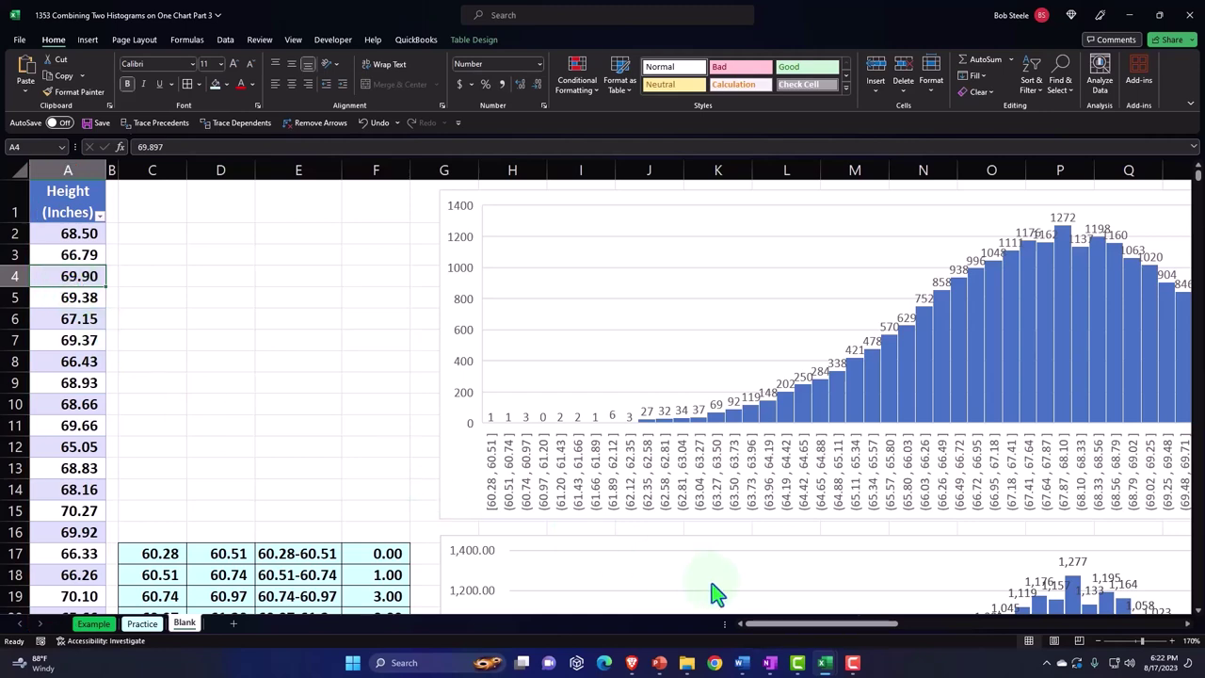
pyautogui.moveTo(792, 628); pyautogui.dragTo(842, 630)
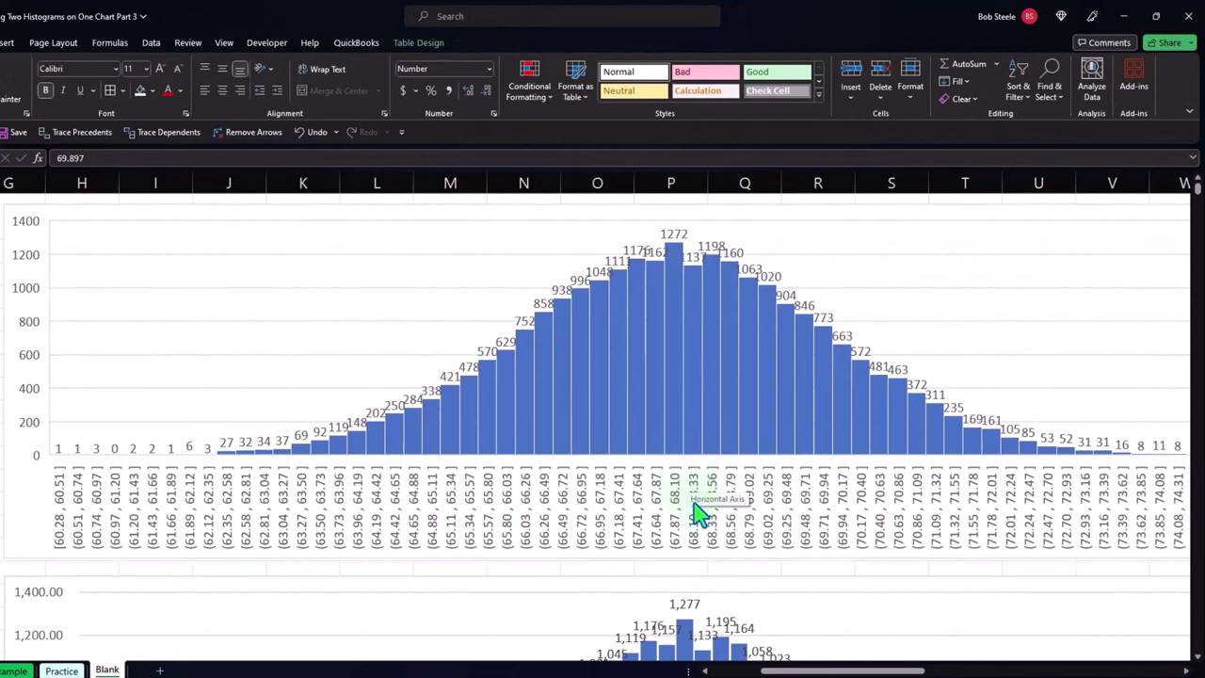
pyautogui.moveTo(791, 671); pyautogui.dragTo(744, 670)
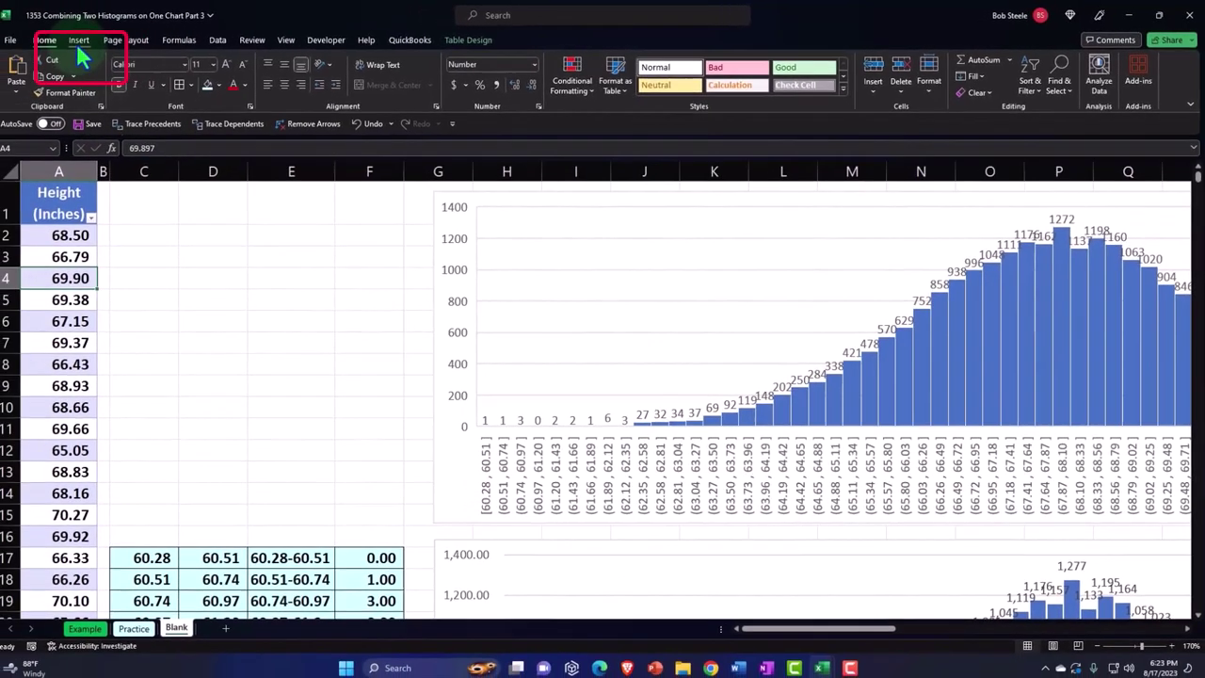
pyautogui.click(5, 42)
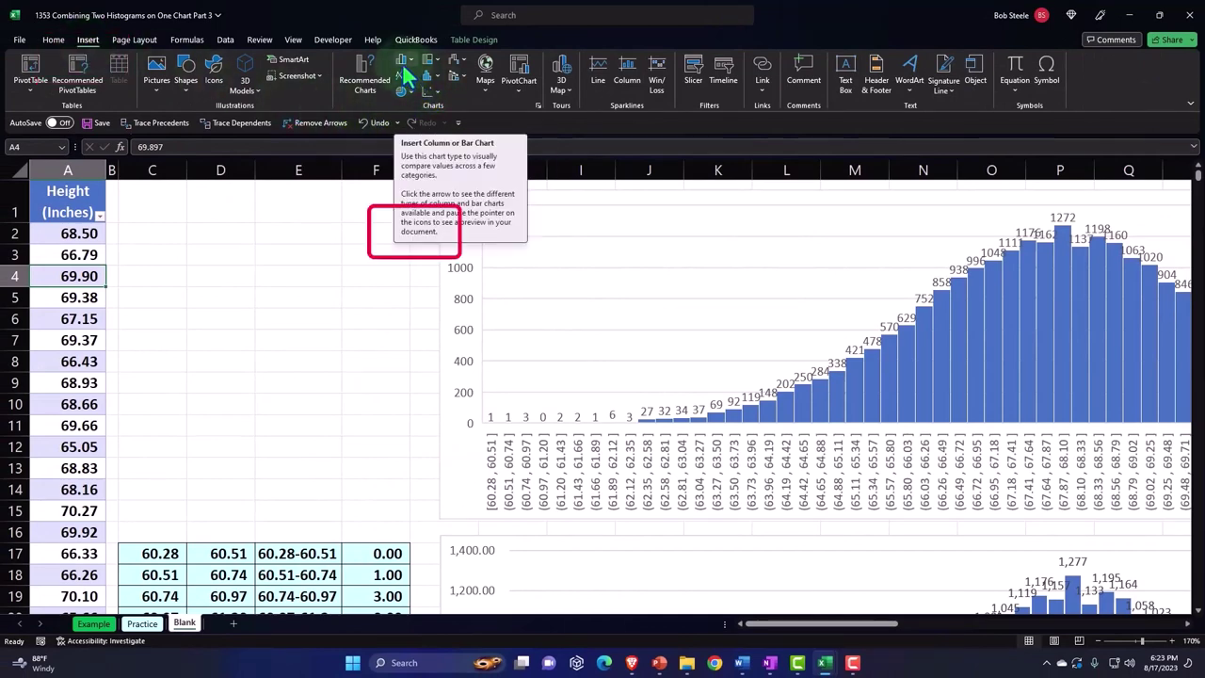
# - Examine the bin table in columns C to F, its range labels in column E, and the column chart built from it
pyautogui.click(301, 338)
pyautogui.scroll(-3, 602, 395)
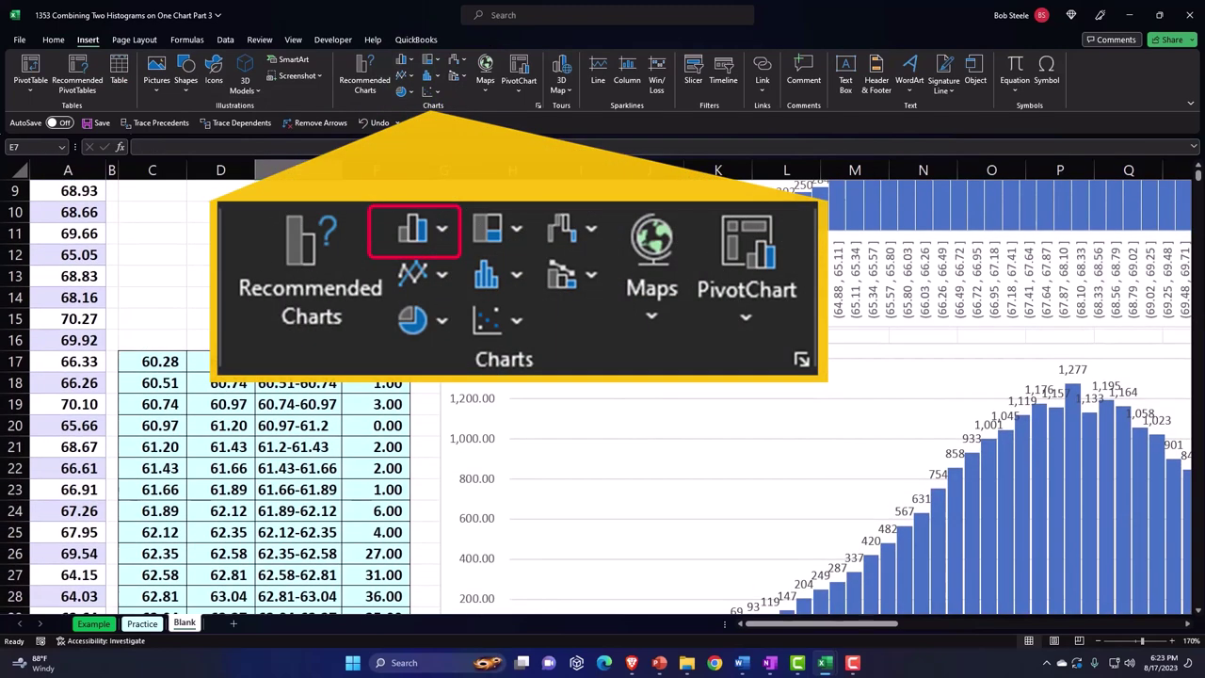
pyautogui.scroll(-1, 503, 376)
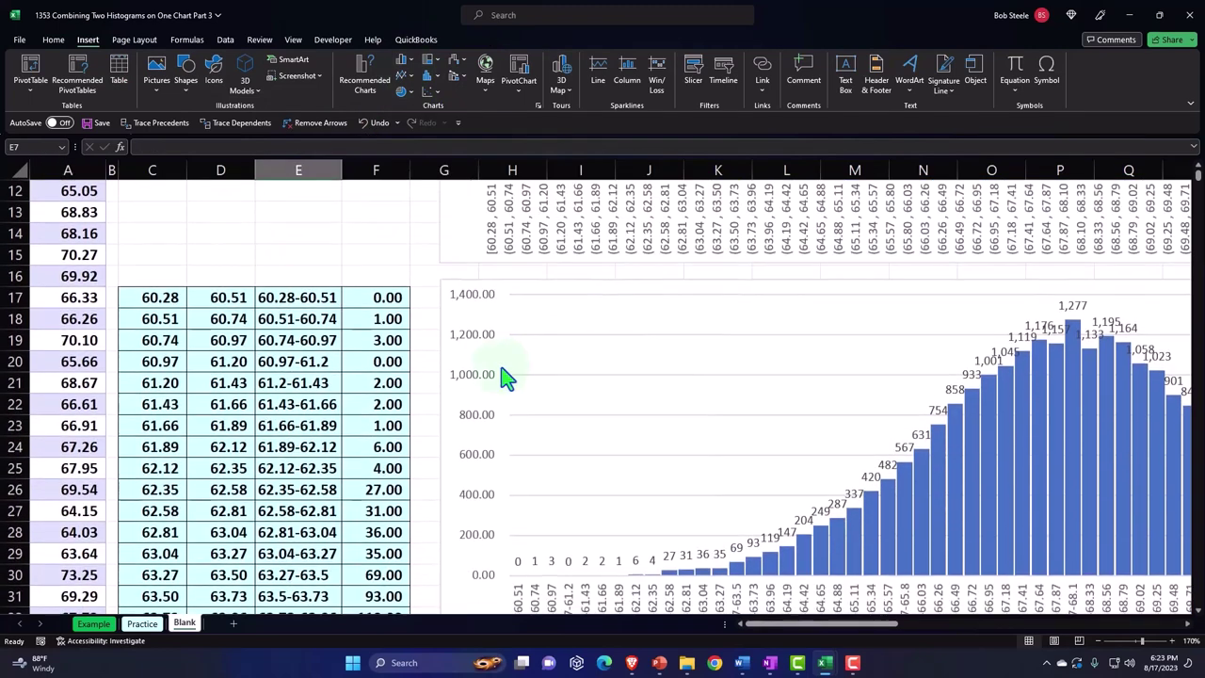
pyautogui.click(331, 406)
pyautogui.scroll(-1, 329, 405)
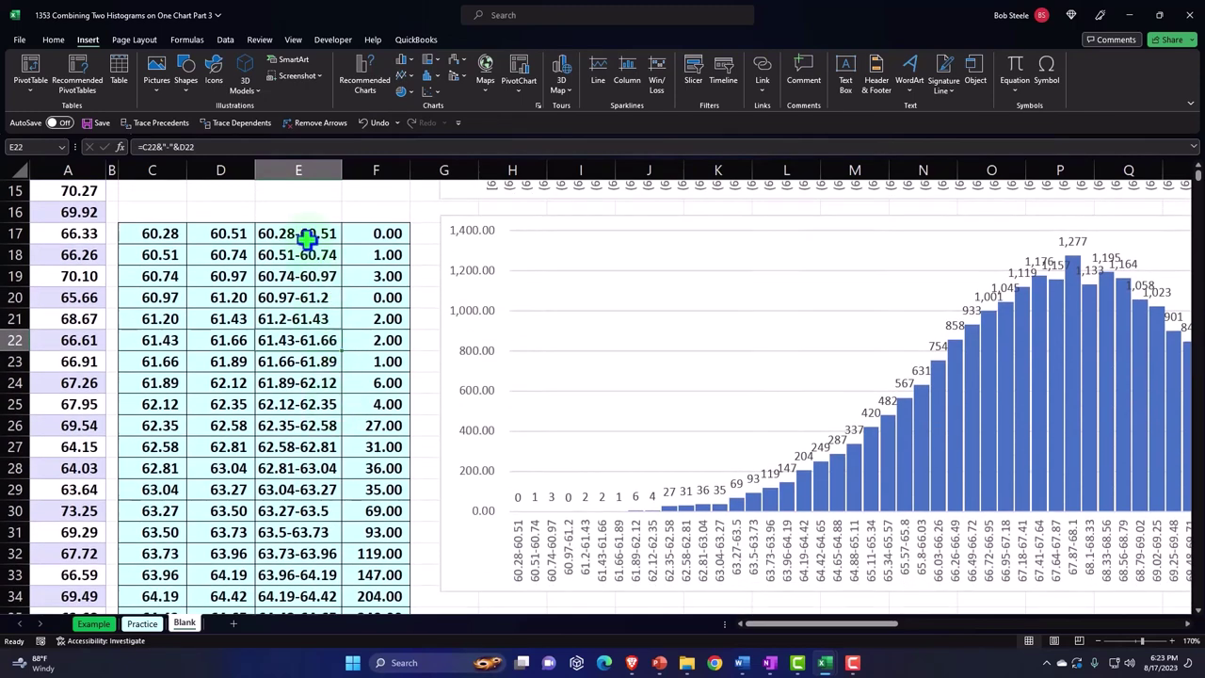
pyautogui.moveTo(307, 240); pyautogui.dragTo(296, 493)
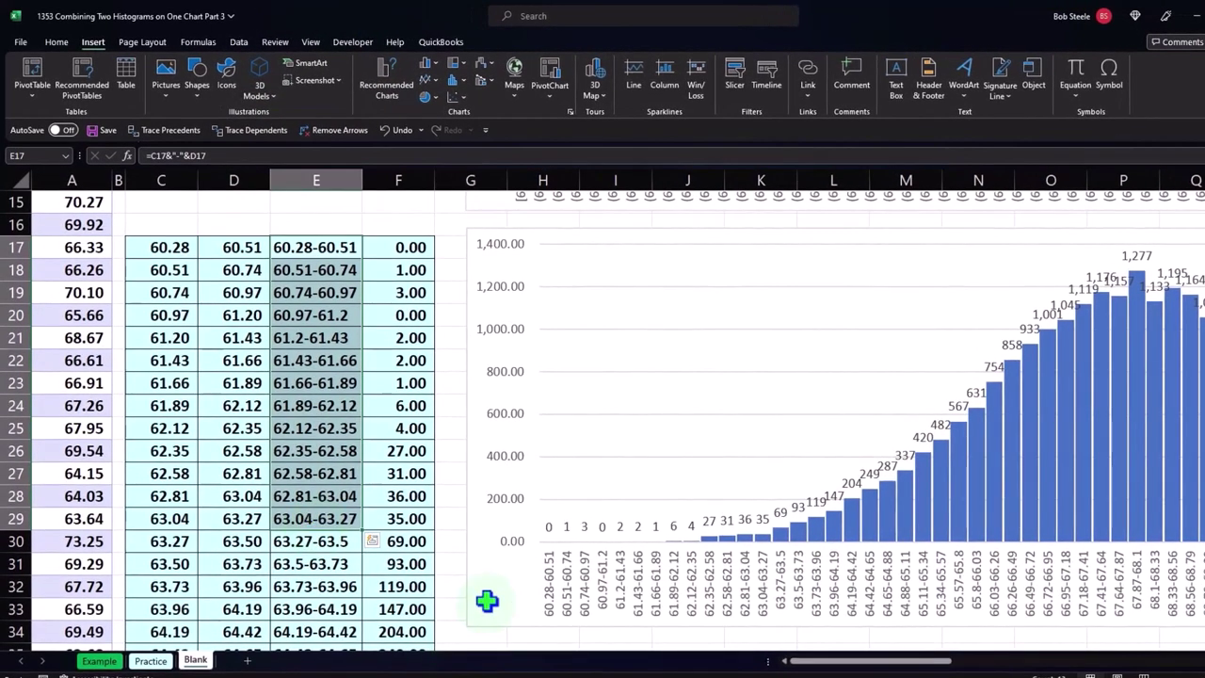
pyautogui.click(486, 600)
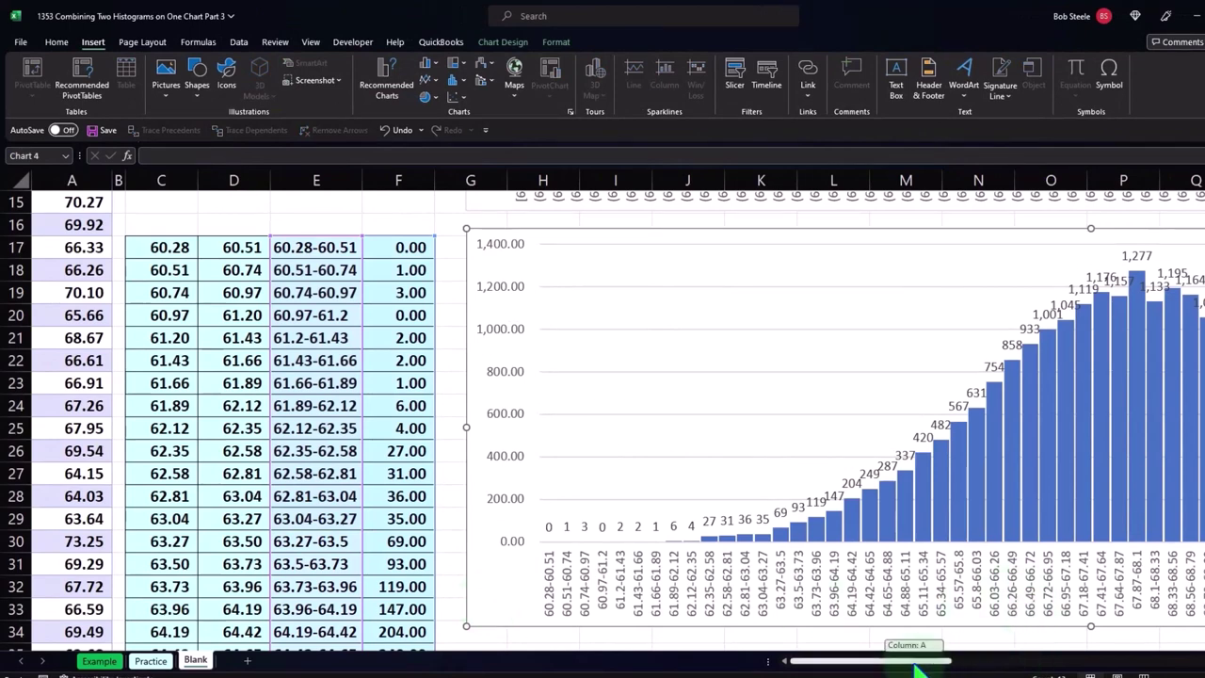
pyautogui.hscroll(3, 972, 670)
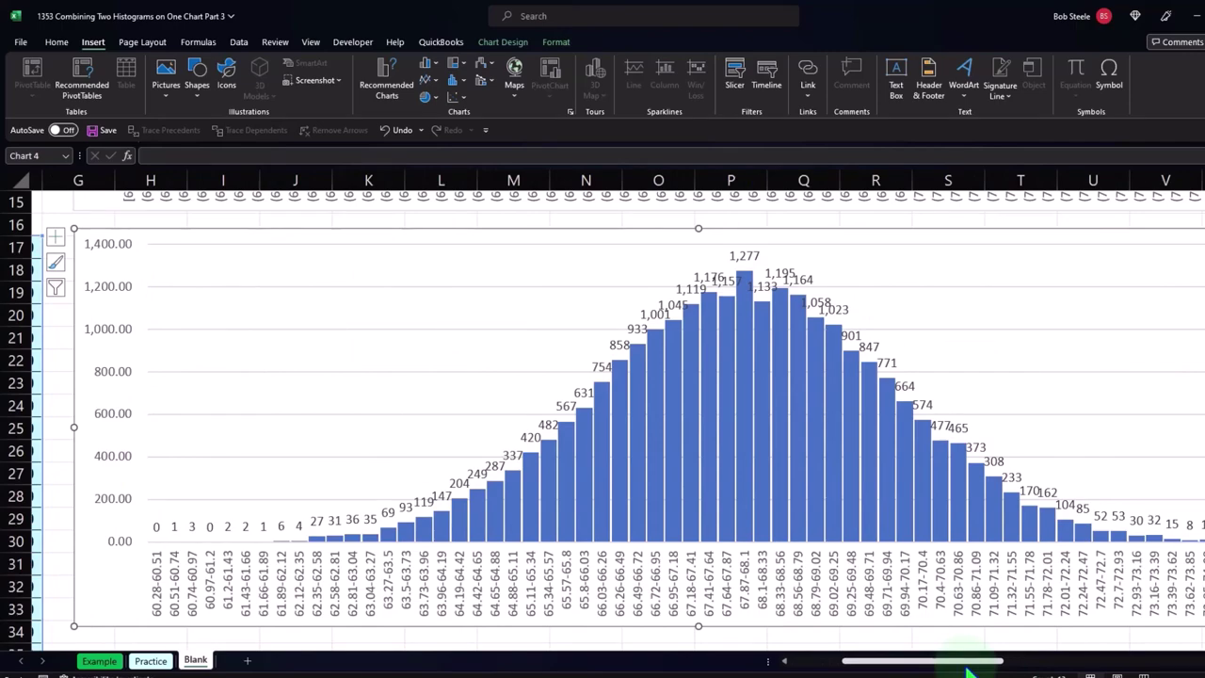
# - Inspect the formula in AA2 that derives the Women heights from the Height (Inches) column
pyautogui.scroll(5, 969, 670)
pyautogui.moveTo(969, 670); pyautogui.dragTo(1106, 664)
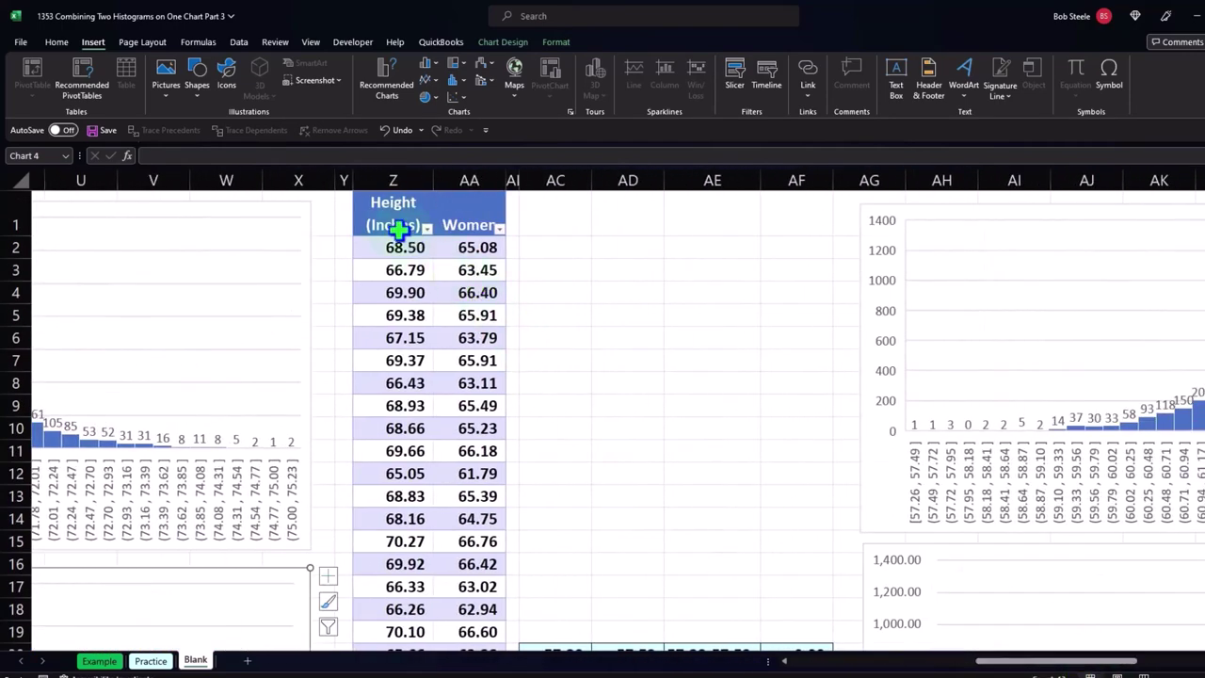
pyautogui.click(393, 222)
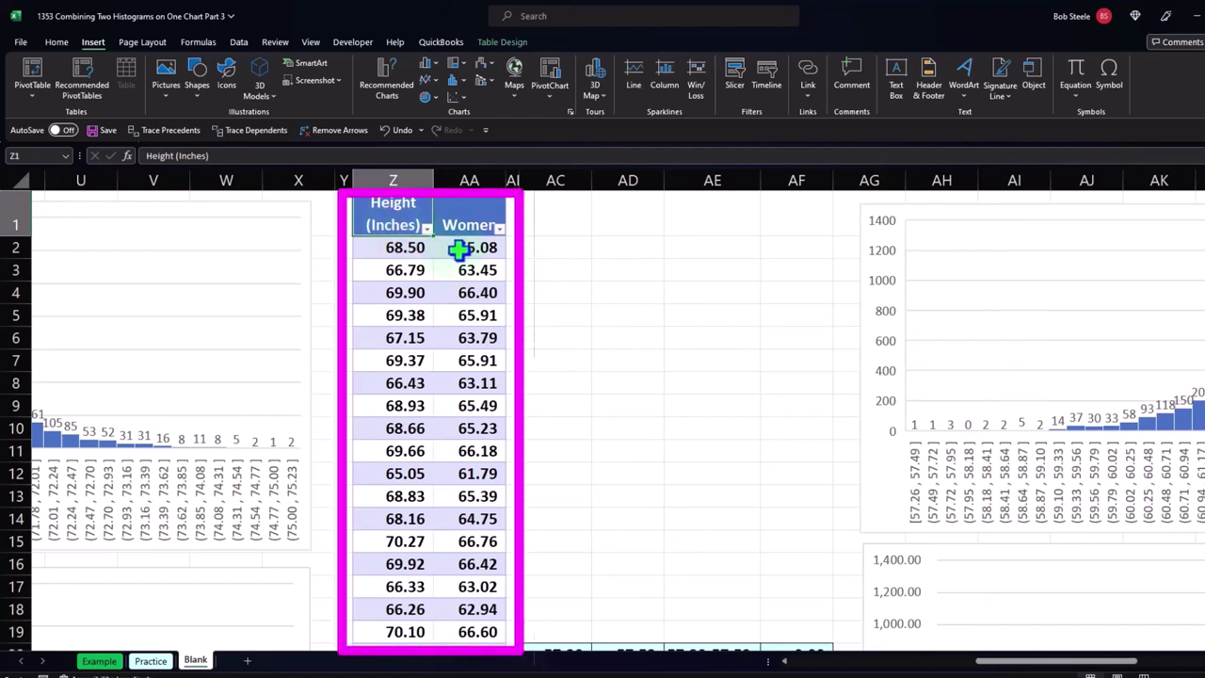
pyautogui.doubleClick(459, 247)
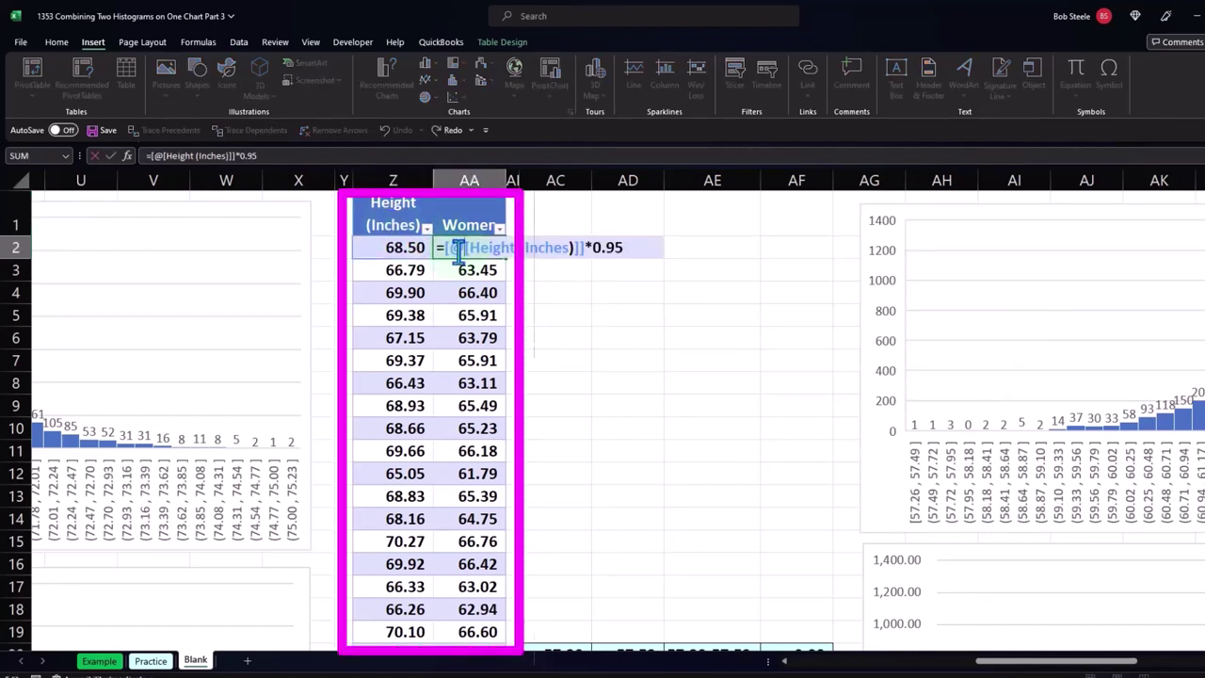
pyautogui.press('Return')
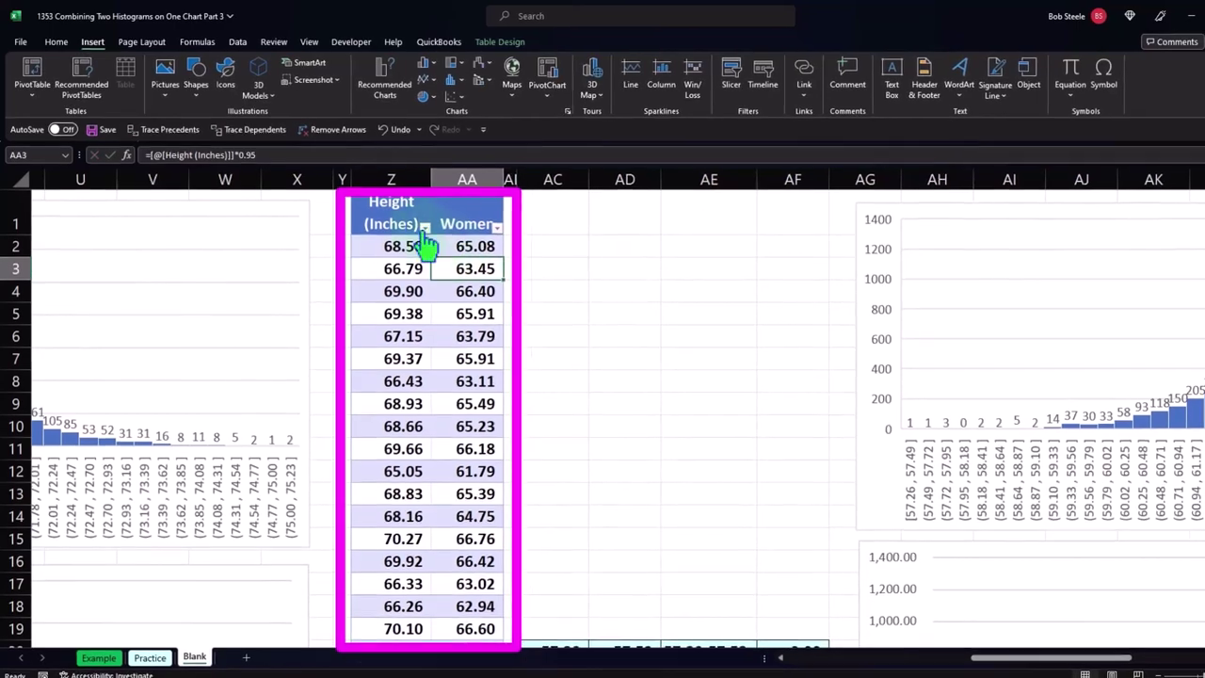
pyautogui.hotkey('ctrl', 'Up')
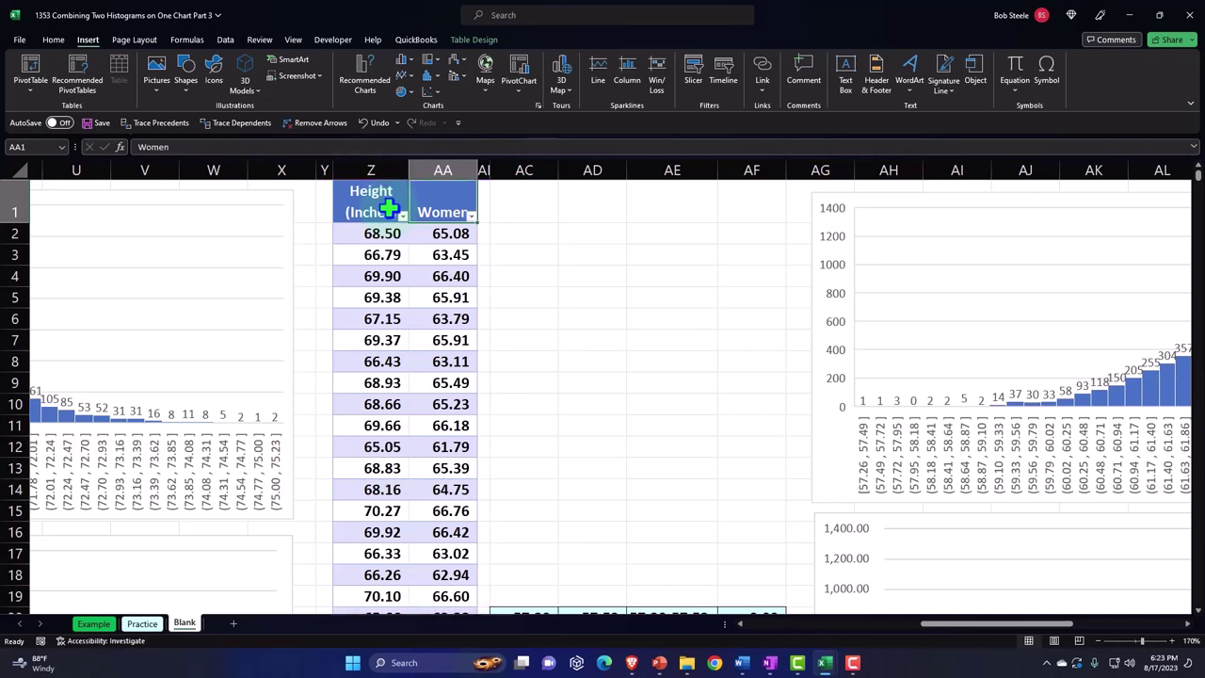
# - Compare the women's height histogram beside column AG with the first height histogram, focusing on the centre of each horizontal axis
pyautogui.press('Right')
pyautogui.press('Right')
pyautogui.press('Right')
pyautogui.press('Right')
pyautogui.press('Right')
pyautogui.press('Right')
pyautogui.press('Right')
pyautogui.press('Right')
pyautogui.press('Right')
pyautogui.press('Right')
pyautogui.press('Right')
pyautogui.press('Right')
pyautogui.press('Right')
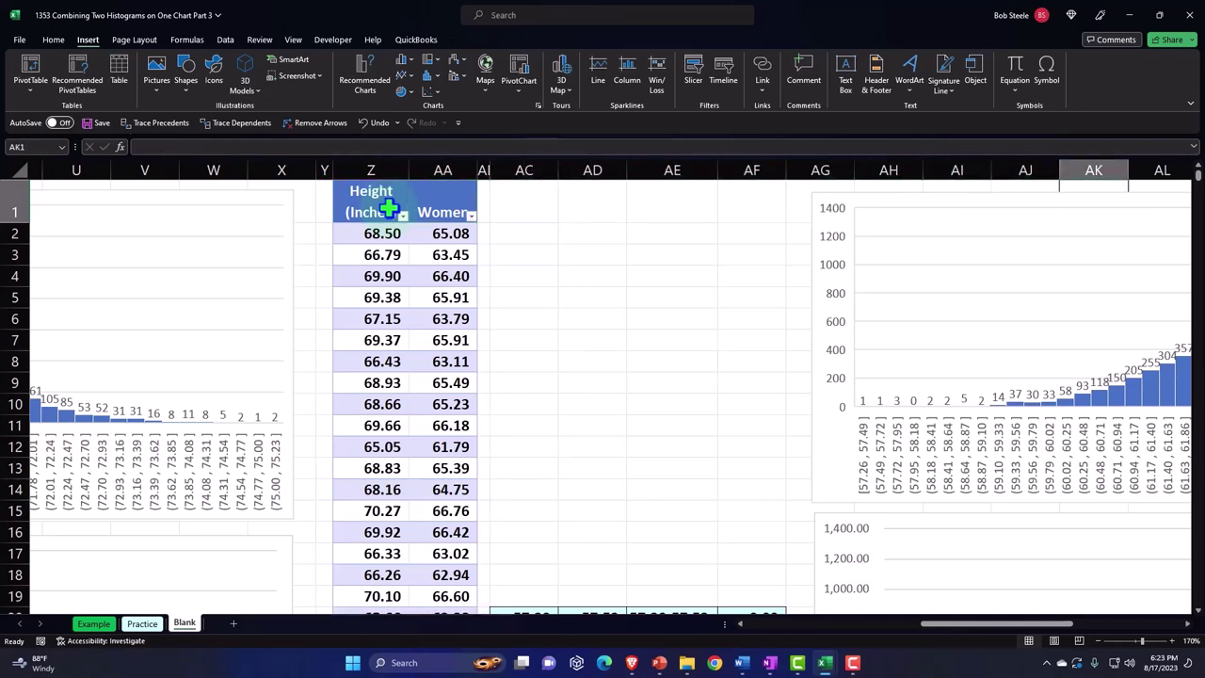
pyautogui.press('Right')
pyautogui.press('Right')
pyautogui.press('Right')
pyautogui.press('Right')
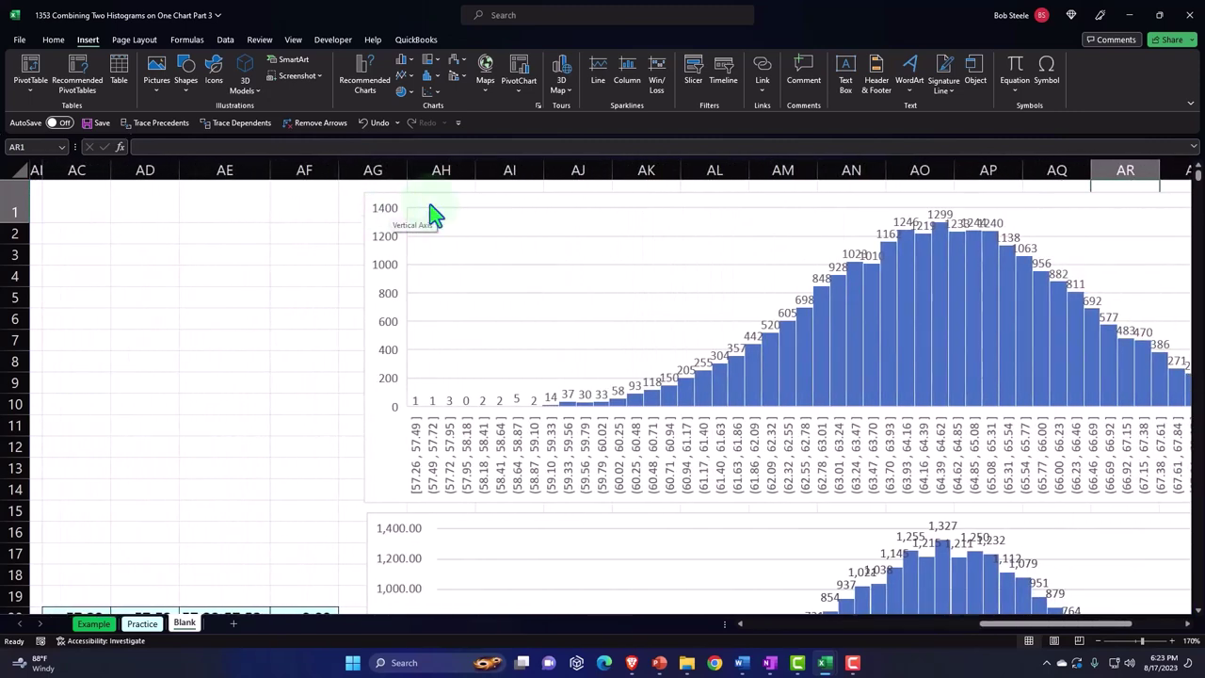
pyautogui.click(858, 309)
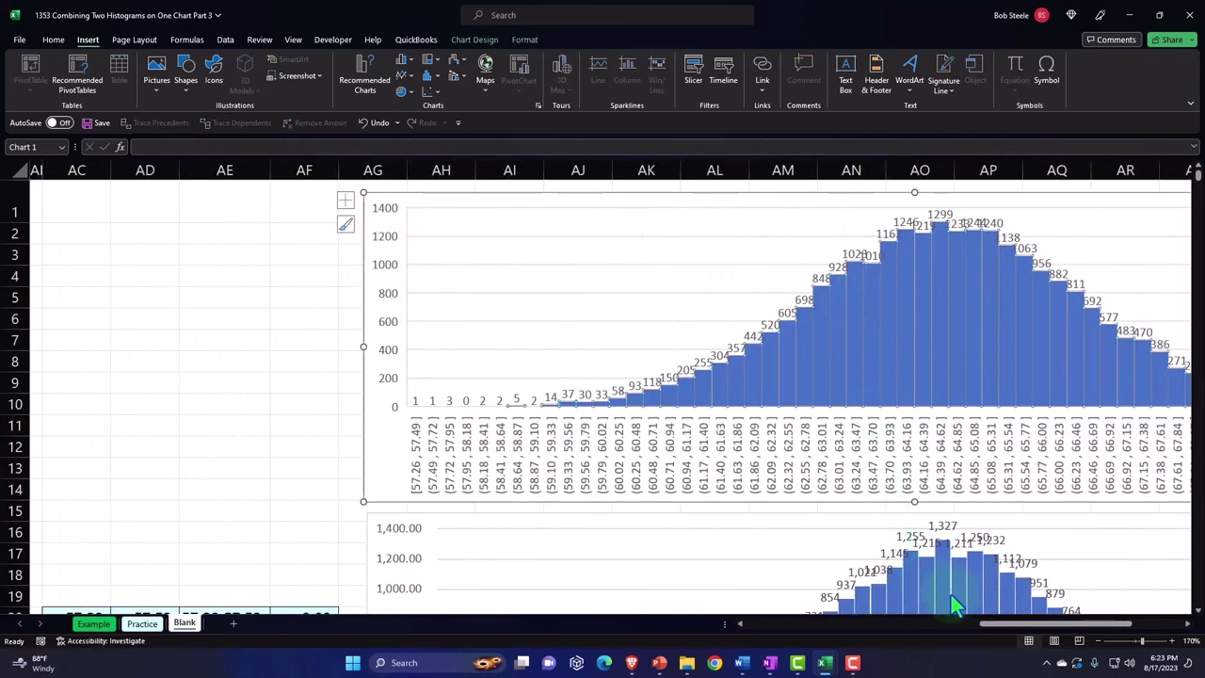
pyautogui.moveTo(998, 626); pyautogui.dragTo(866, 628)
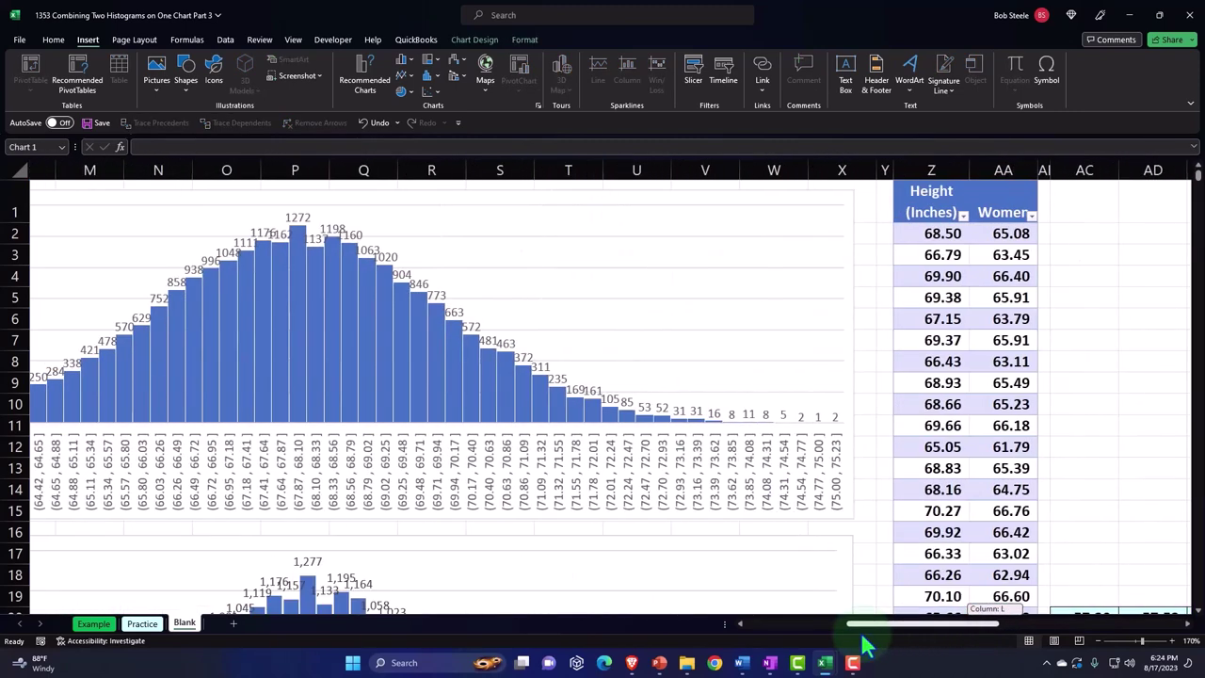
pyautogui.moveTo(301, 378)
pyautogui.mouseDown()
pyautogui.moveTo(348, 532)
pyautogui.moveTo(452, 423)
pyautogui.moveTo(240, 384)
pyautogui.mouseUp()
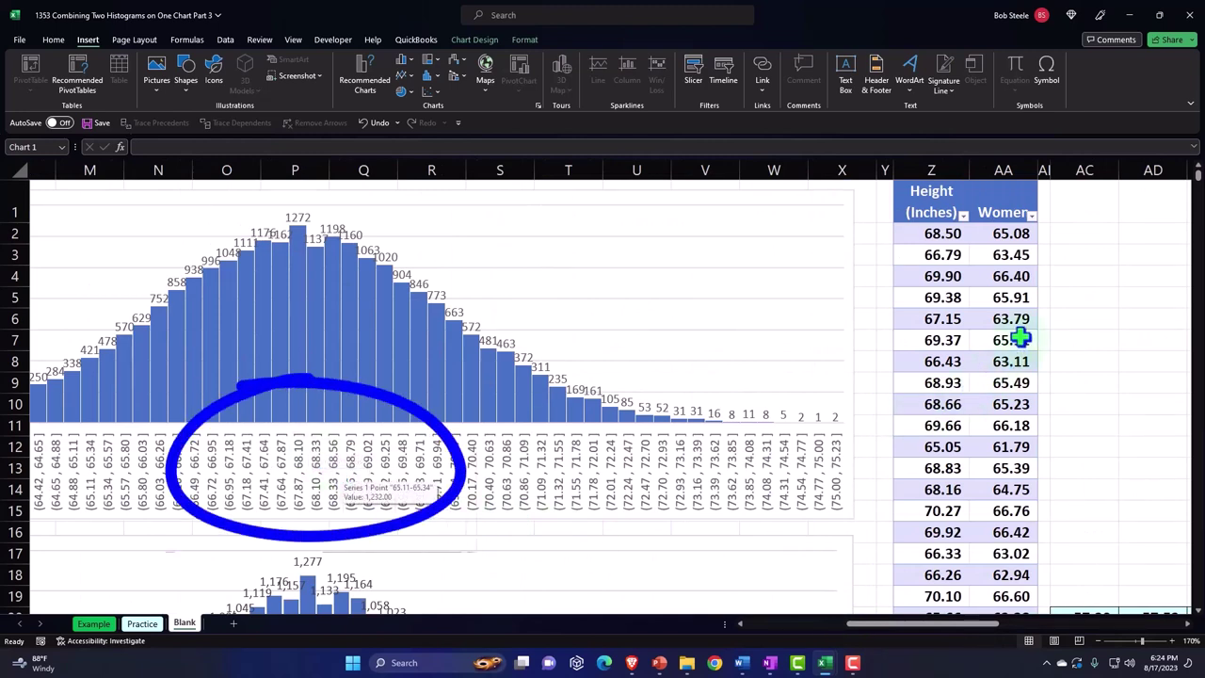
pyautogui.moveTo(947, 629)
pyautogui.mouseDown()
pyautogui.moveTo(1082, 618)
pyautogui.moveTo(1052, 611)
pyautogui.mouseUp()
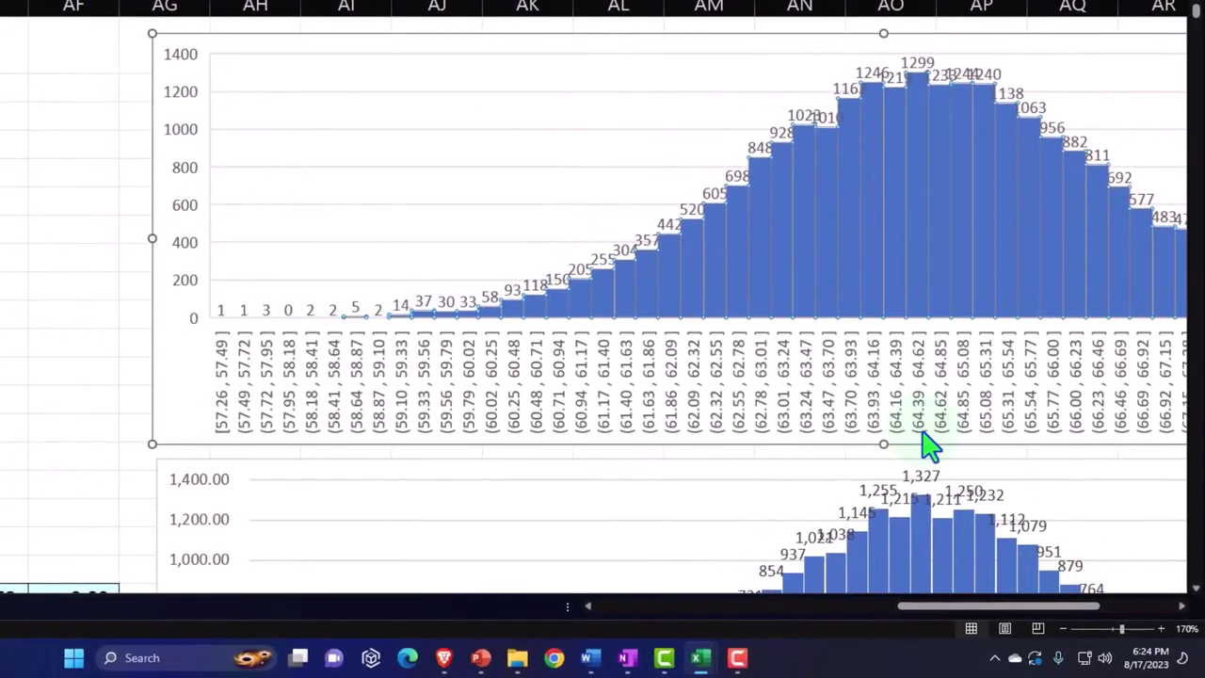
# - Examine the women's column chart and its bin table in columns AC to AF, including the upper-limit formula in AD20
pyautogui.scroll(-4, 927, 442)
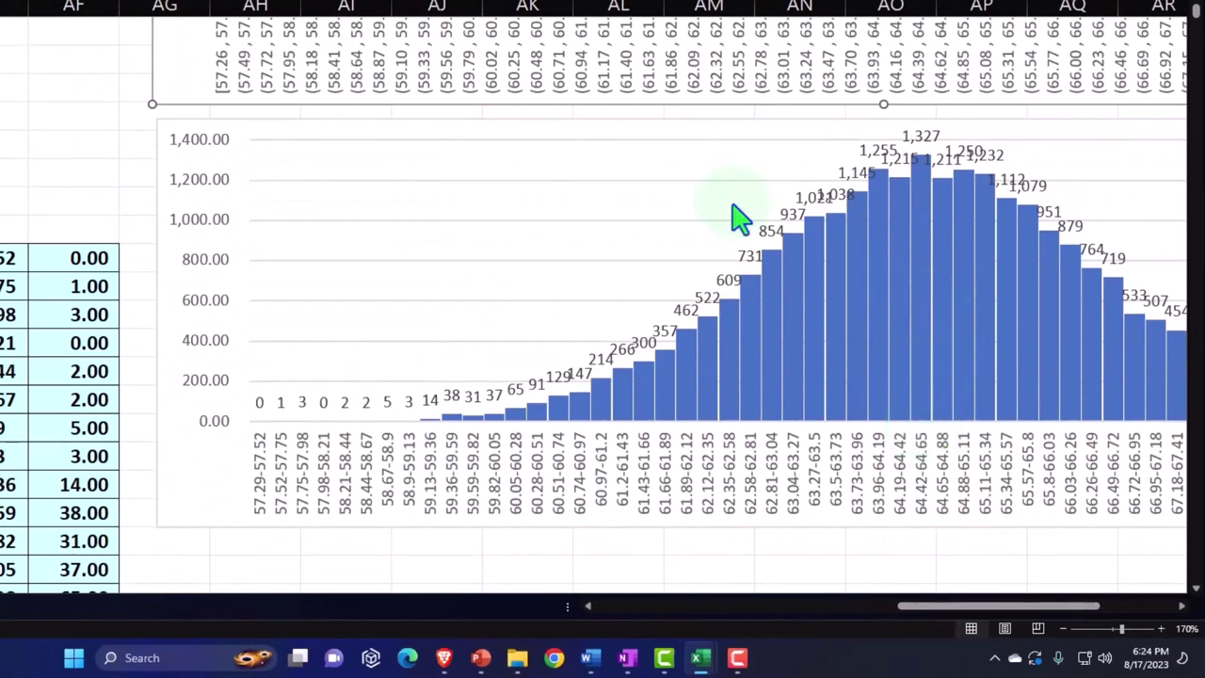
pyautogui.click(650, 126)
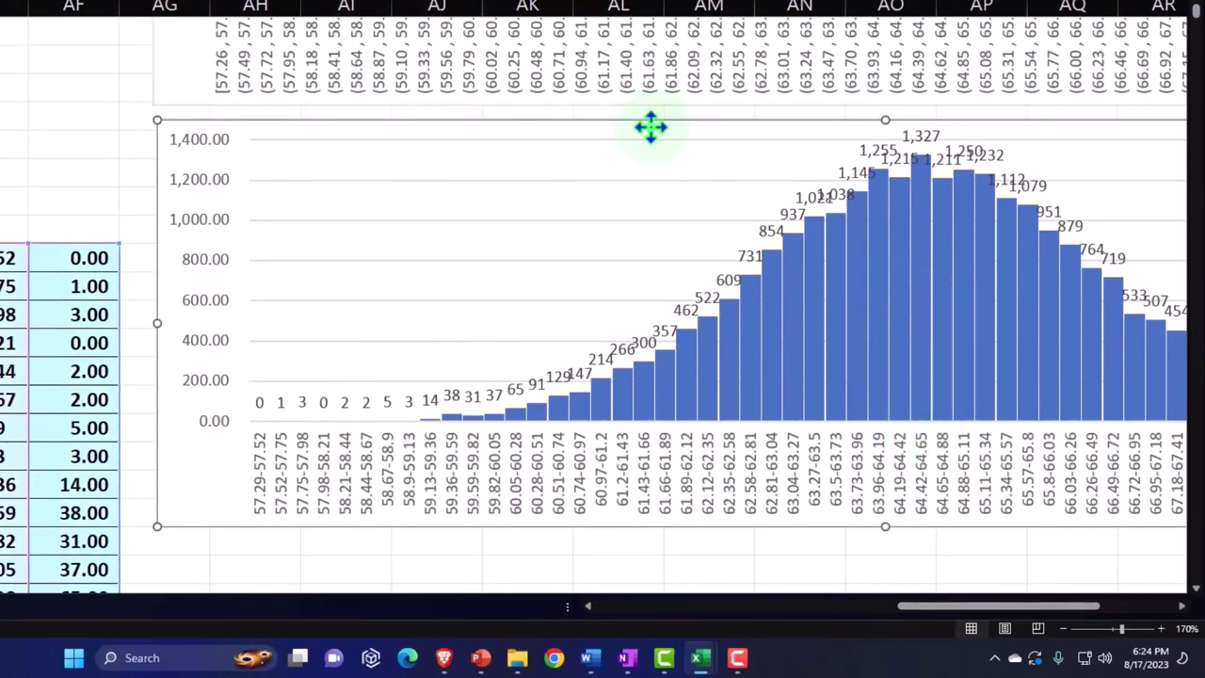
pyautogui.moveTo(908, 606); pyautogui.dragTo(848, 622)
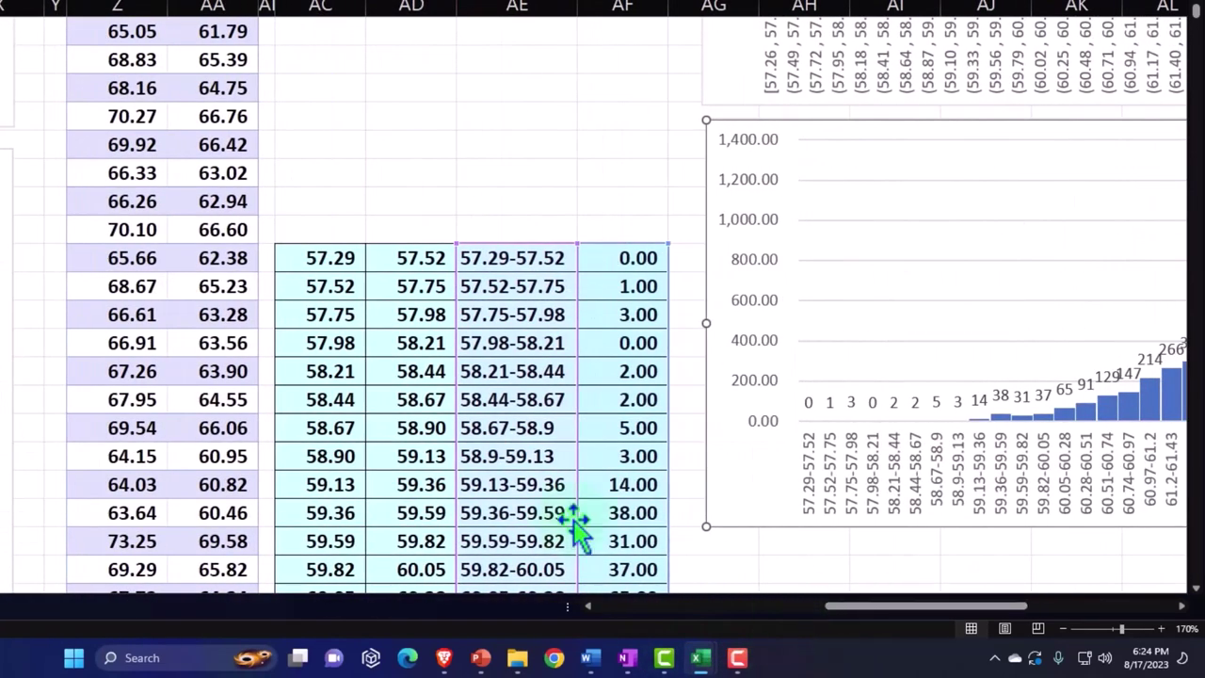
pyautogui.click(419, 288)
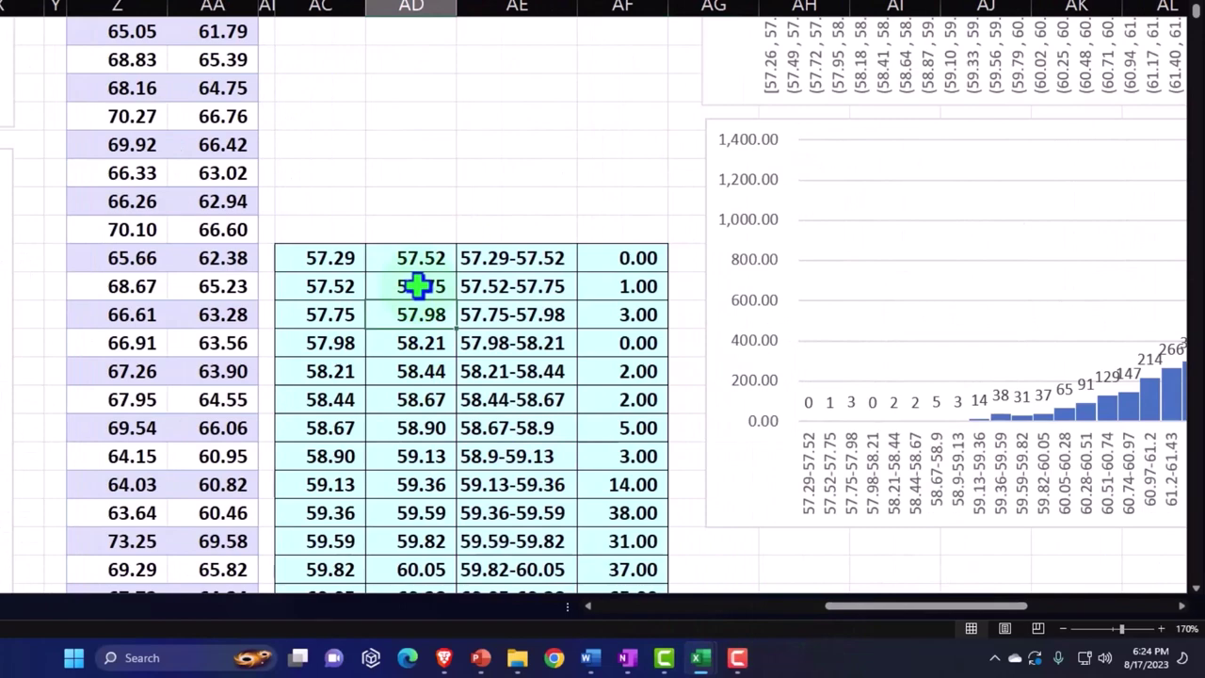
pyautogui.scroll(-1, 419, 282)
pyautogui.scroll(-2, 419, 282)
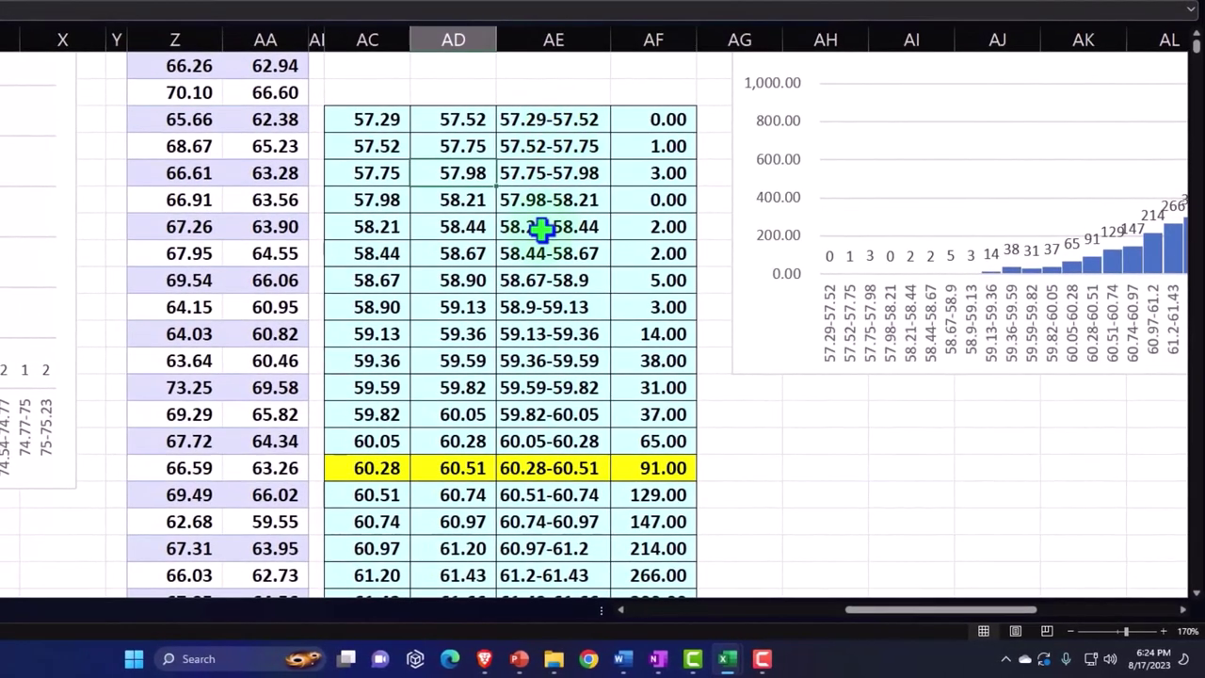
pyautogui.moveTo(875, 611)
pyautogui.mouseDown()
pyautogui.moveTo(785, 616)
pyautogui.moveTo(684, 646)
pyautogui.moveTo(861, 629)
pyautogui.mouseUp()
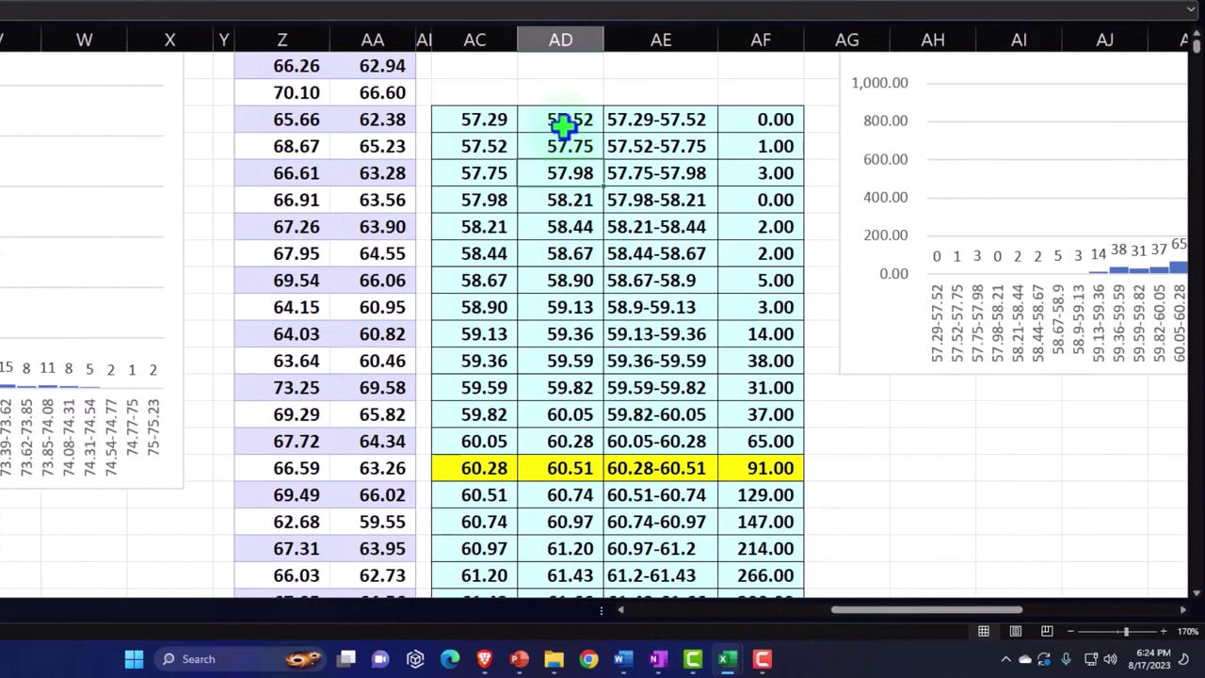
pyautogui.click(562, 126)
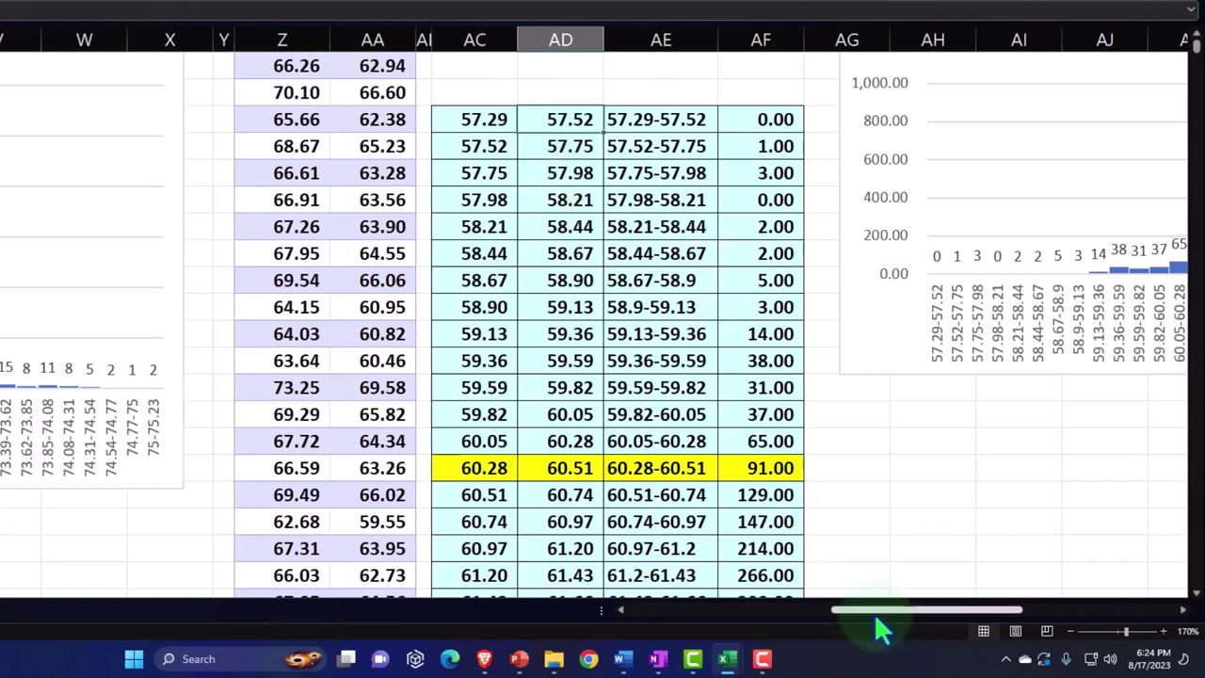
pyautogui.moveTo(871, 609); pyautogui.dragTo(934, 610)
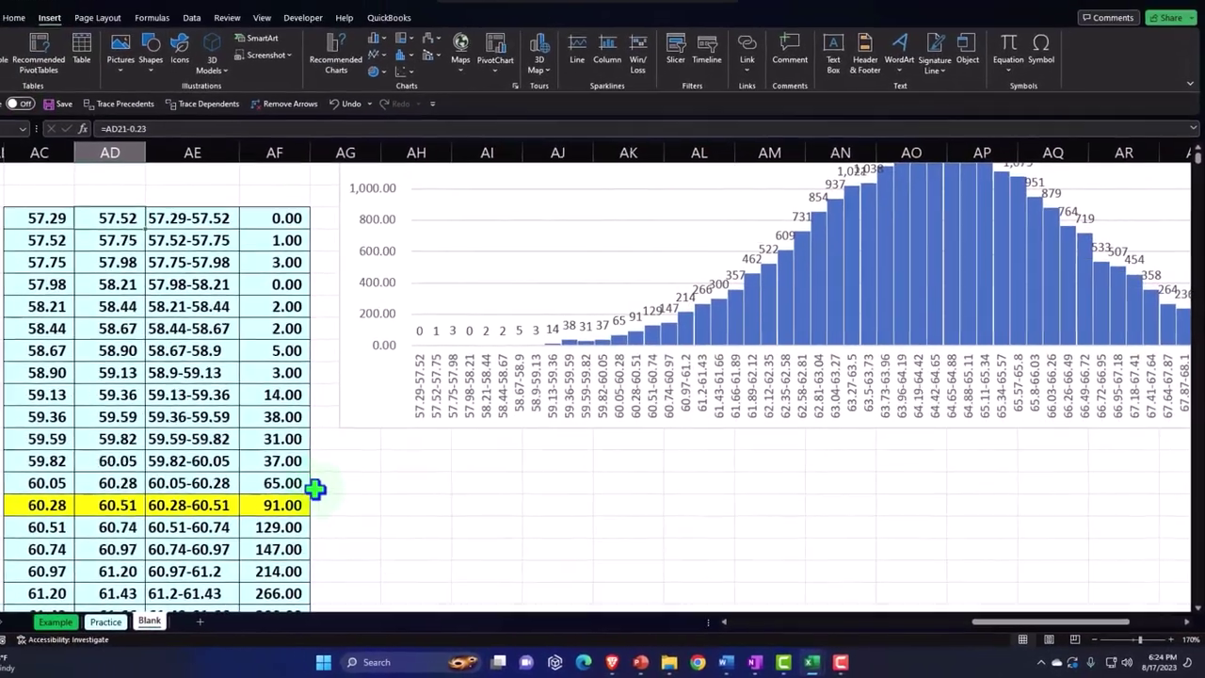
pyautogui.scroll(6, 314, 488)
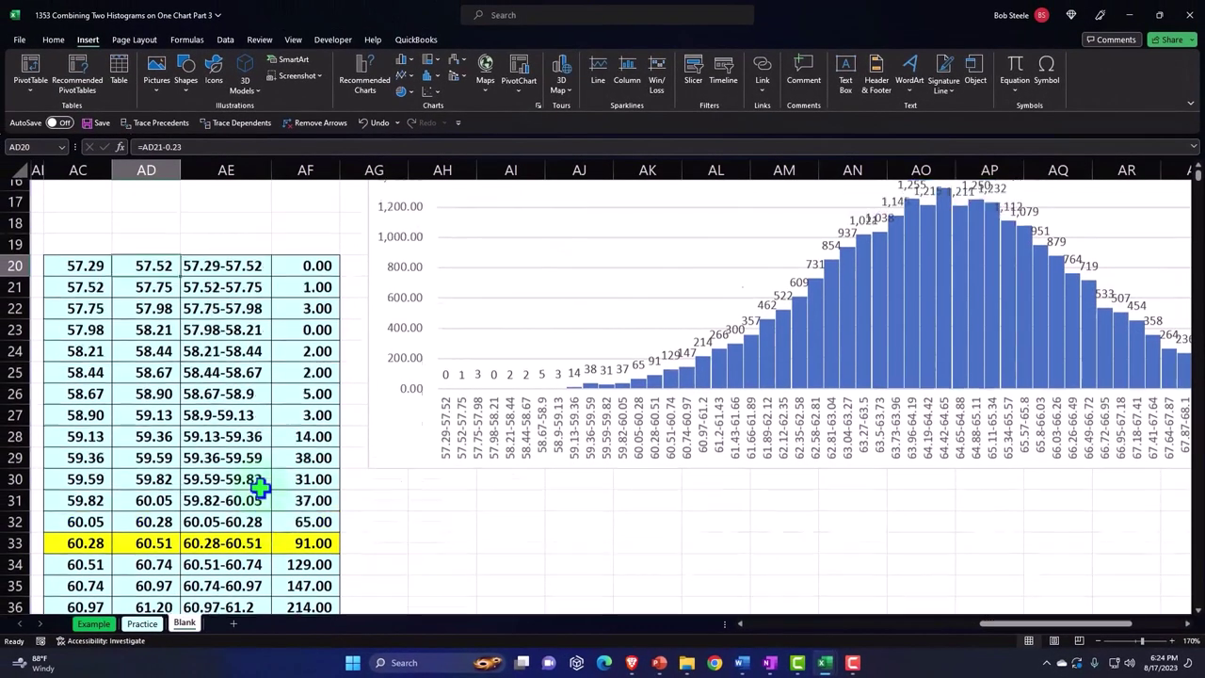
# - Review the Height (Inches) and Women headers in Z1:AA1 and the upper histogram of the women's heights
pyautogui.click(141, 231)
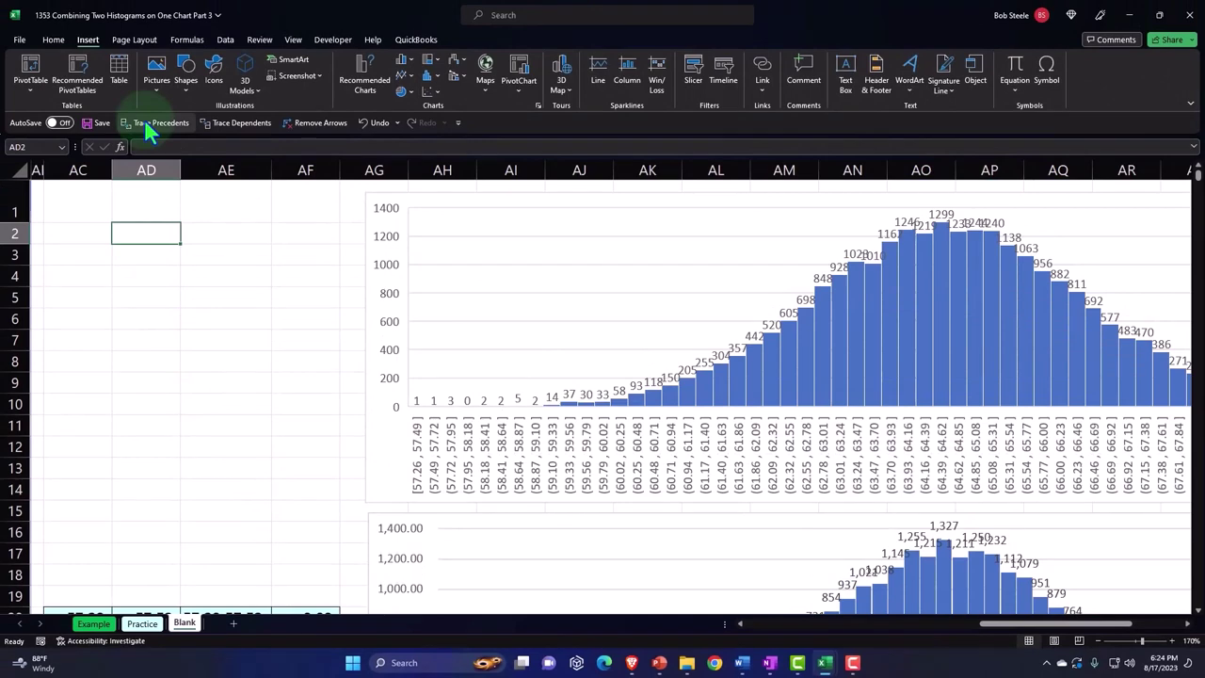
pyautogui.press('Left')
pyautogui.press('Left')
pyautogui.press('Left')
pyautogui.press('Left')
pyautogui.press('Left')
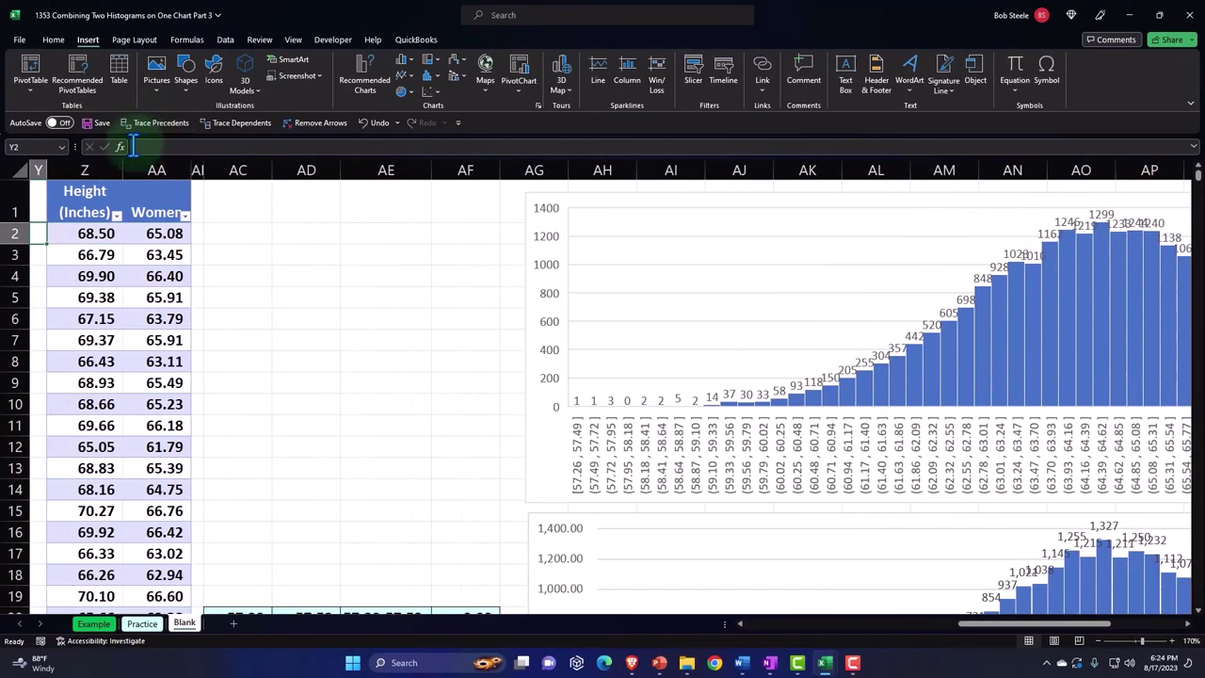
pyautogui.moveTo(75, 209); pyautogui.dragTo(131, 211)
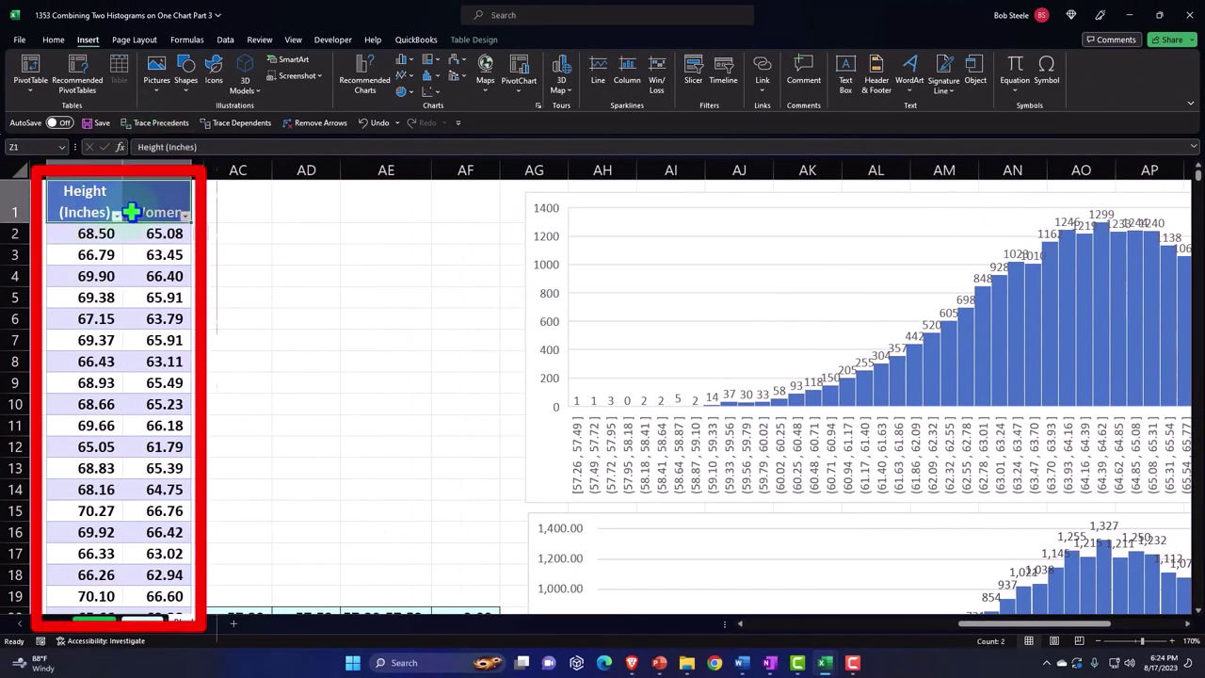
pyautogui.click(527, 244)
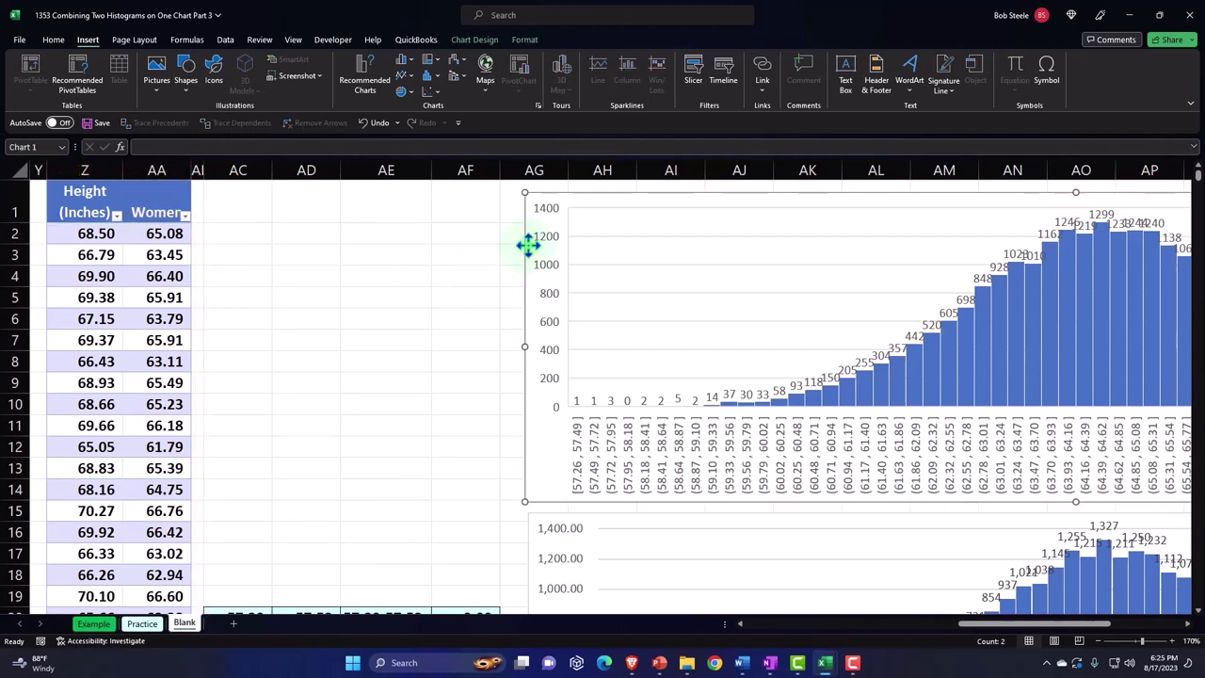
pyautogui.moveTo(956, 317)
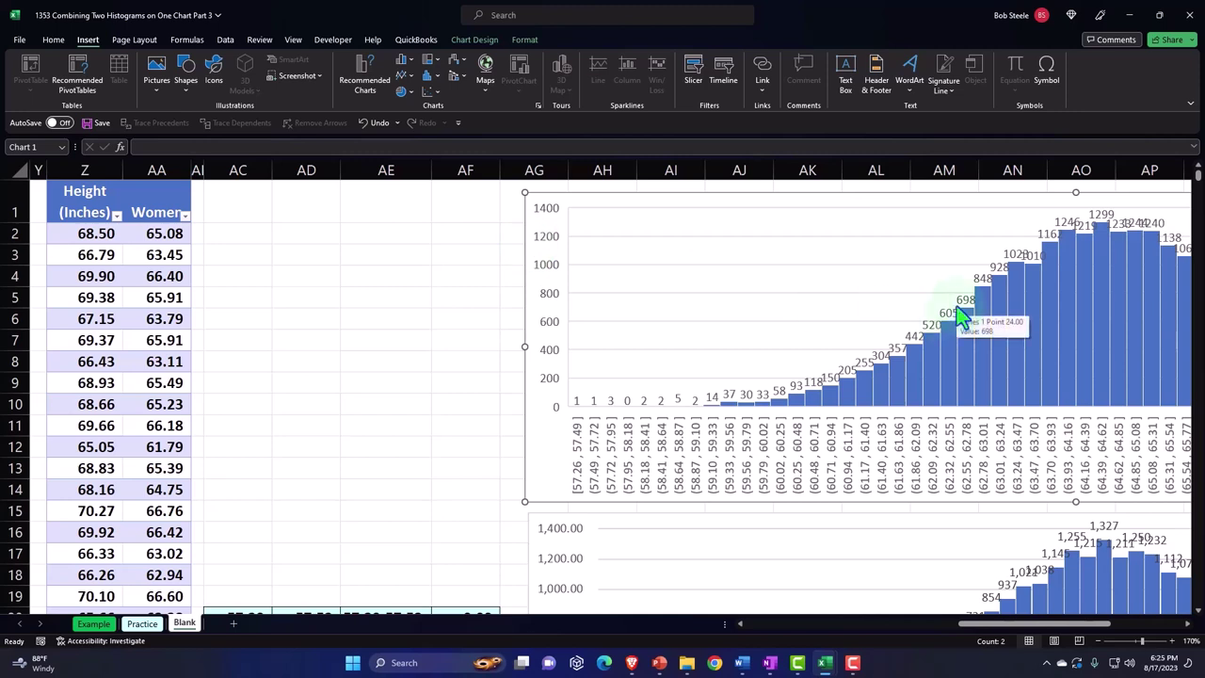
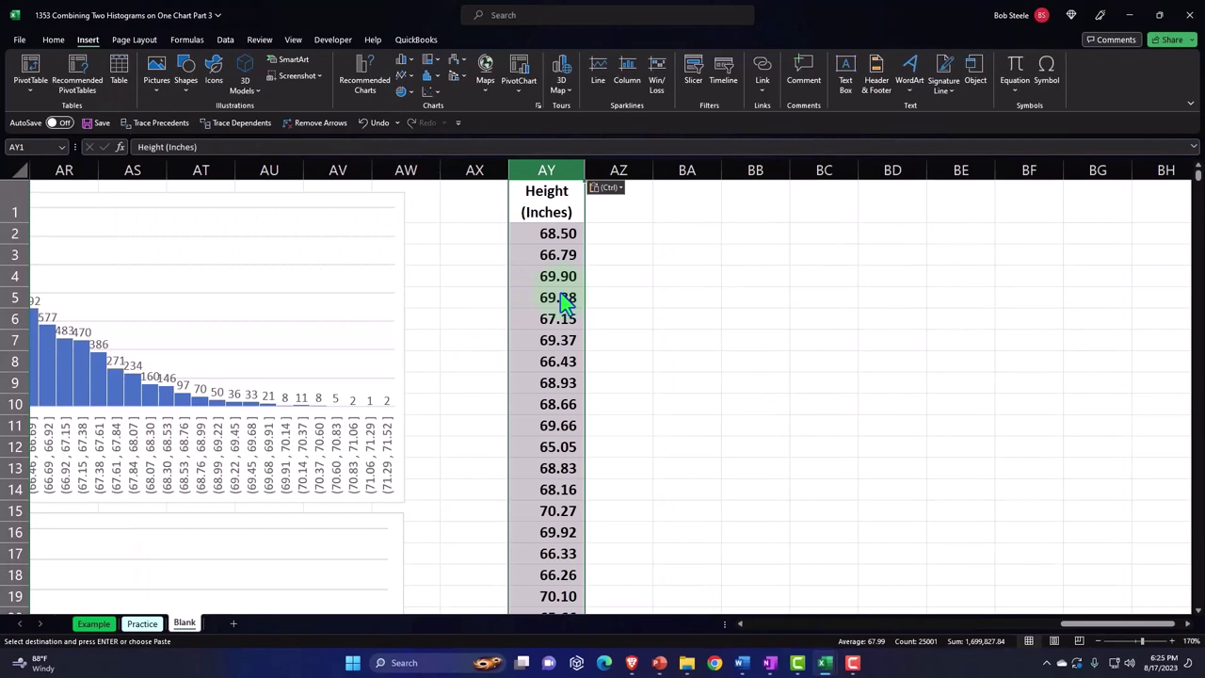
# - Copy all the women's height values in column AA, from AA2 down, without the header
pyautogui.click(562, 297)
pyautogui.press('Left')
pyautogui.press('Left')
pyautogui.press('Left')
pyautogui.press('Left')
pyautogui.press('Left')
pyautogui.press('Left')
pyautogui.press('Left')
pyautogui.press('Left')
pyautogui.press('Left')
pyautogui.press('Left')
pyautogui.press('Left')
pyautogui.press('Left')
pyautogui.press('Left')
pyautogui.press('Left')
pyautogui.press('Left')
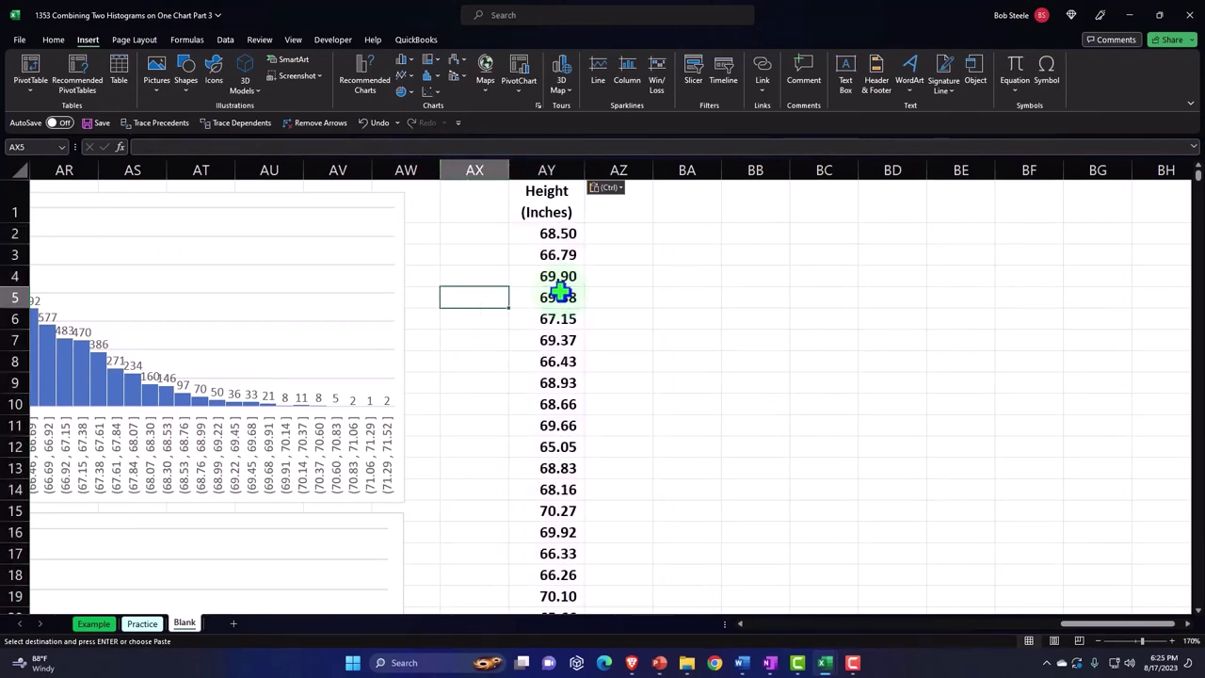
pyautogui.press('Left')
pyautogui.press('Left')
pyautogui.press('Left')
pyautogui.press('Left')
pyautogui.press('Left')
pyautogui.press('Left')
pyautogui.press('Left')
pyautogui.press('Left')
pyautogui.press('Left')
pyautogui.press('Left')
pyautogui.press('Left')
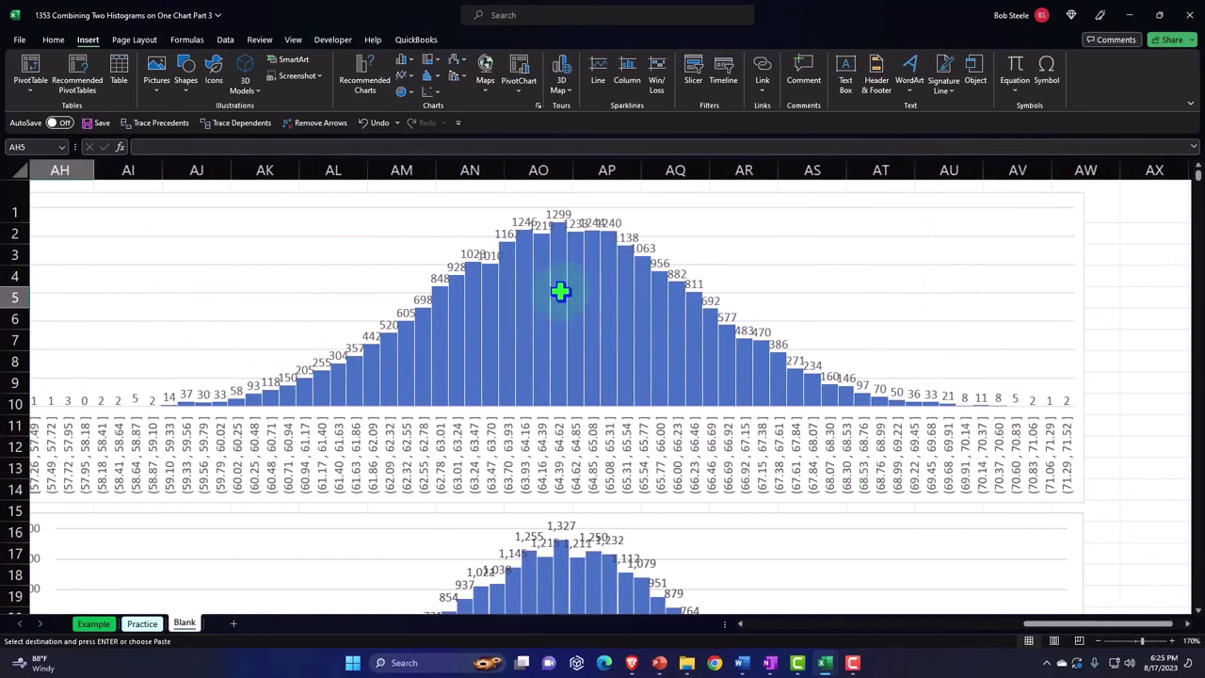
pyautogui.press('Left')
pyautogui.press('Left')
pyautogui.press('Left')
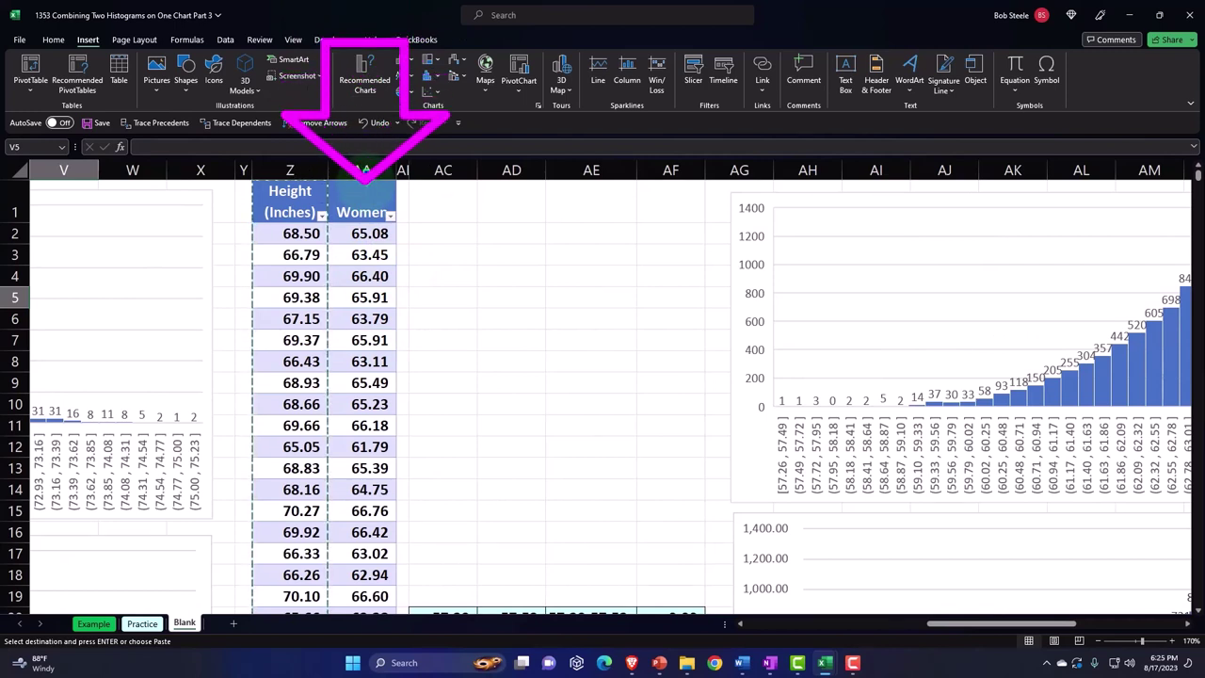
pyautogui.click(363, 184)
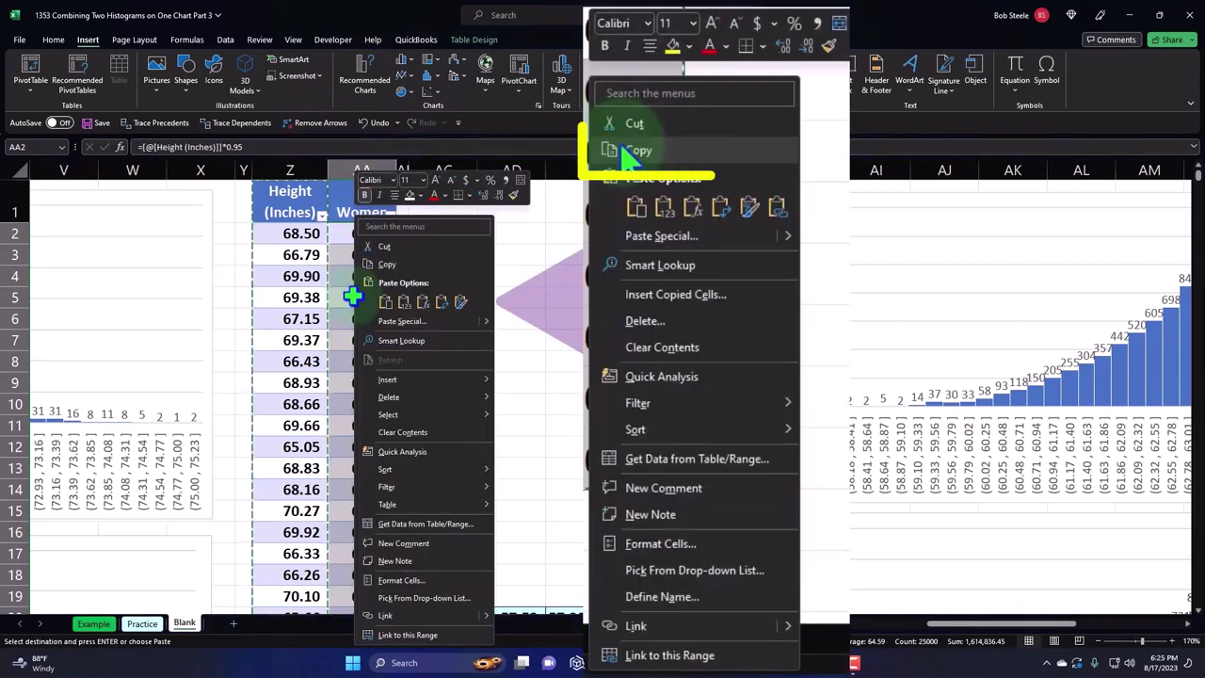
# - Paste the women's heights as values directly below the existing list in column AY, starting at AY25002
pyautogui.click(551, 363)
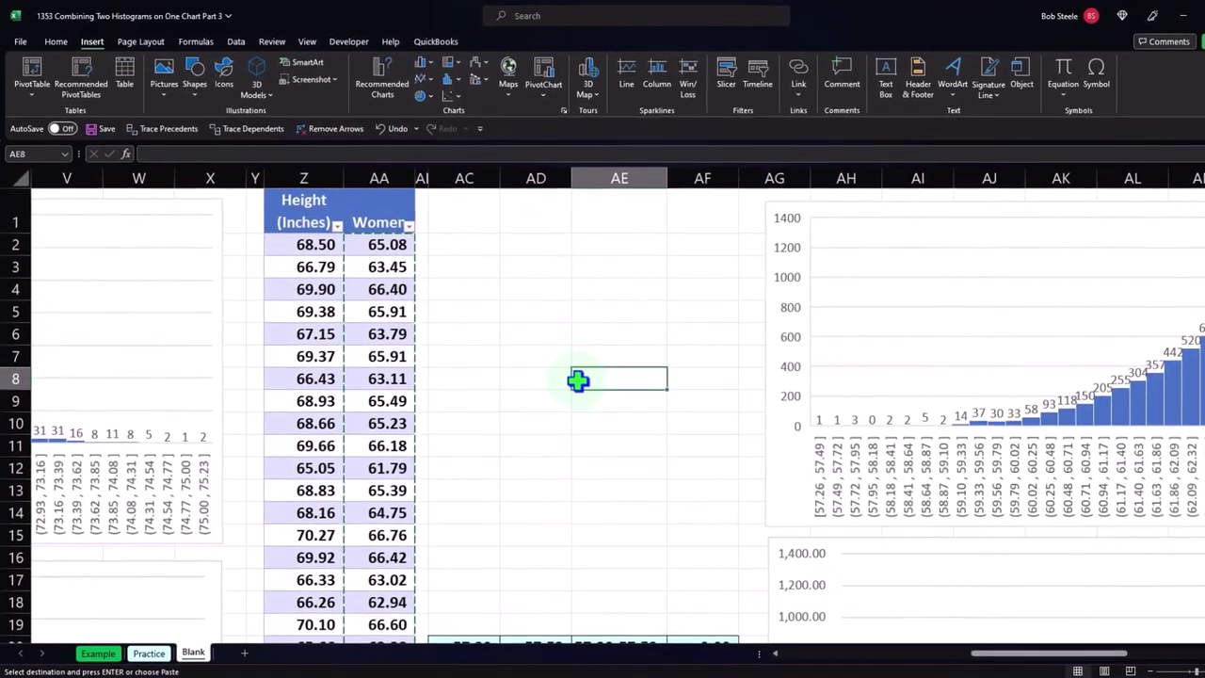
pyautogui.press('Right')
pyautogui.press('Right')
pyautogui.press('Right')
pyautogui.press('Right')
pyautogui.press('Right')
pyautogui.press('Right')
pyautogui.press('Right')
pyautogui.press('Right')
pyautogui.press('Right')
pyautogui.press('Right')
pyautogui.press('Right')
pyautogui.press('Right')
pyautogui.press('Right')
pyautogui.press('Right')
pyautogui.press('Right')
pyautogui.press('Right')
pyautogui.press('Right')
pyautogui.press('Right')
pyautogui.press('Right')
pyautogui.press('Right')
pyautogui.press('Right')
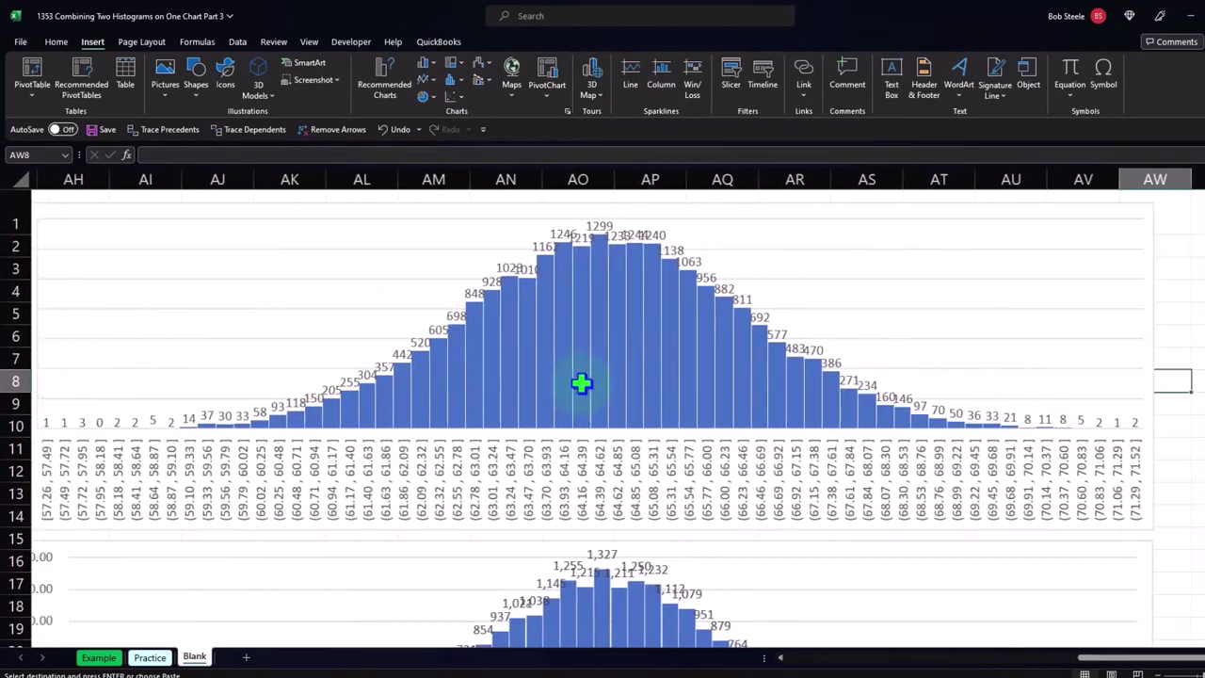
pyautogui.press('Left')
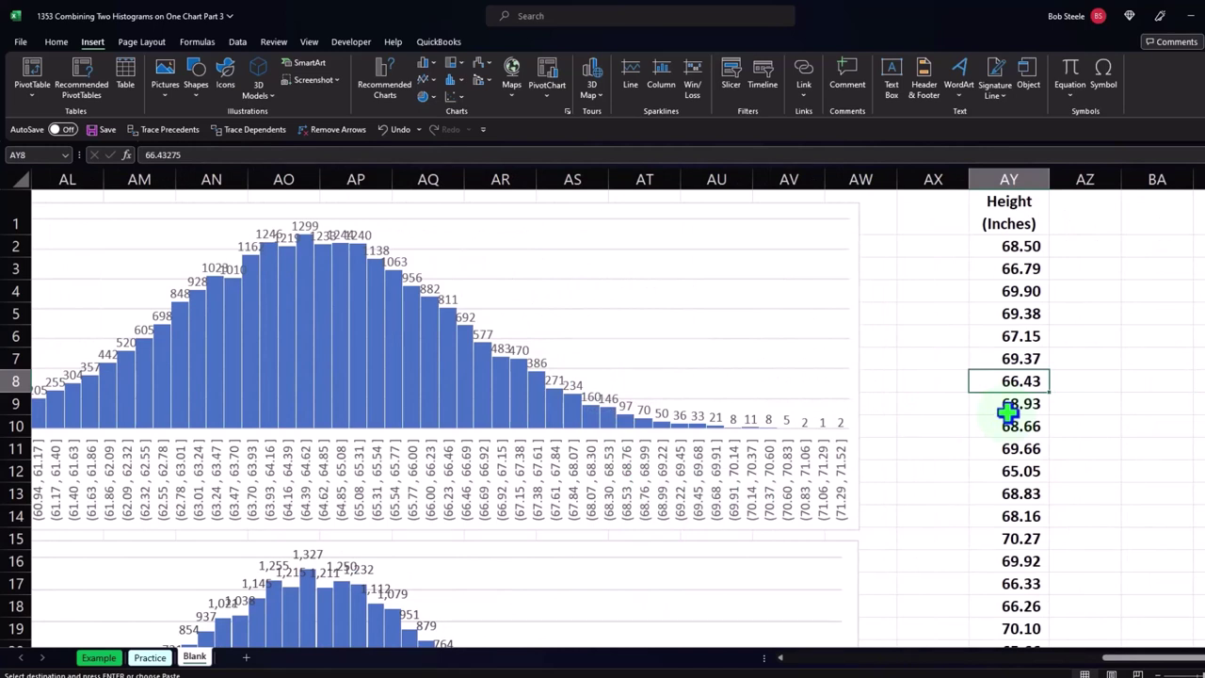
pyautogui.hotkey('ctrl', 'shift', 'Down')
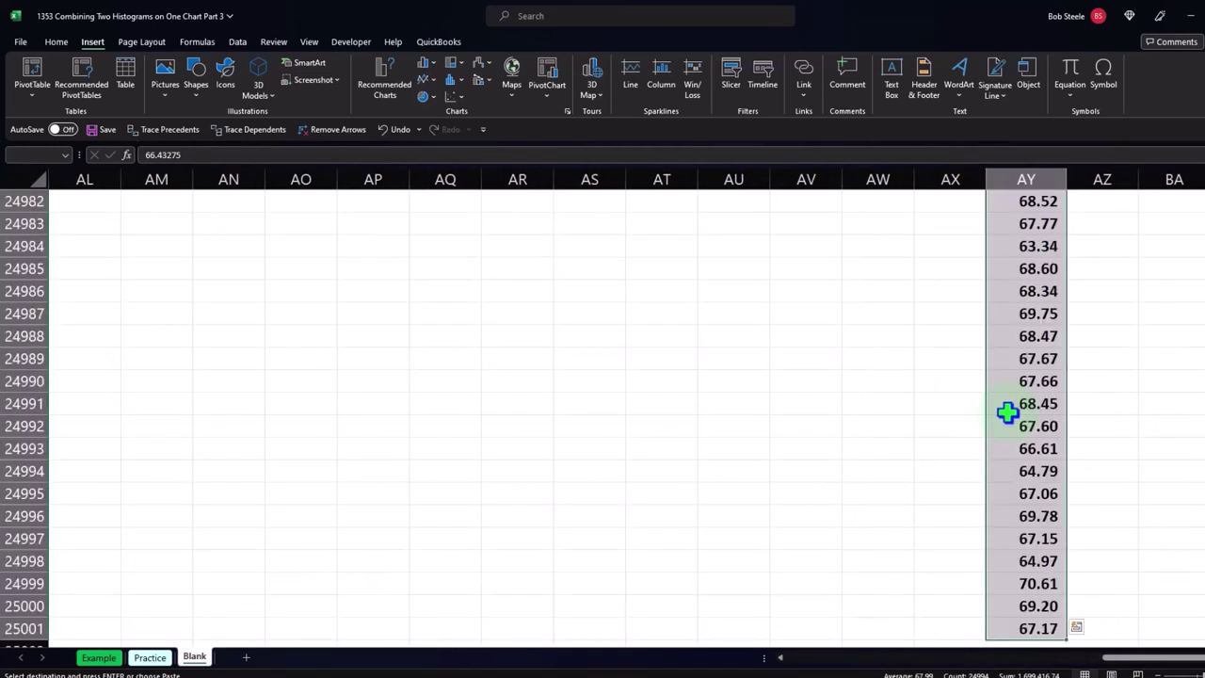
pyautogui.scroll(-1, 1007, 412)
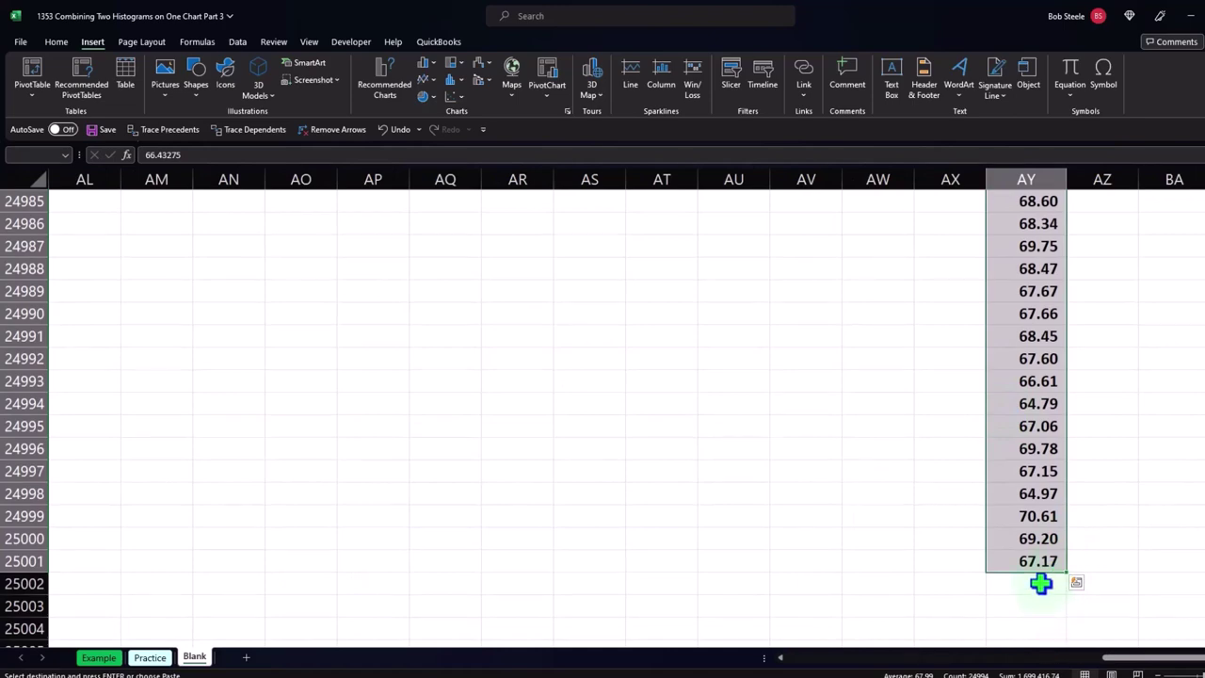
pyautogui.click(1040, 583)
pyautogui.scroll(-2, 1043, 565)
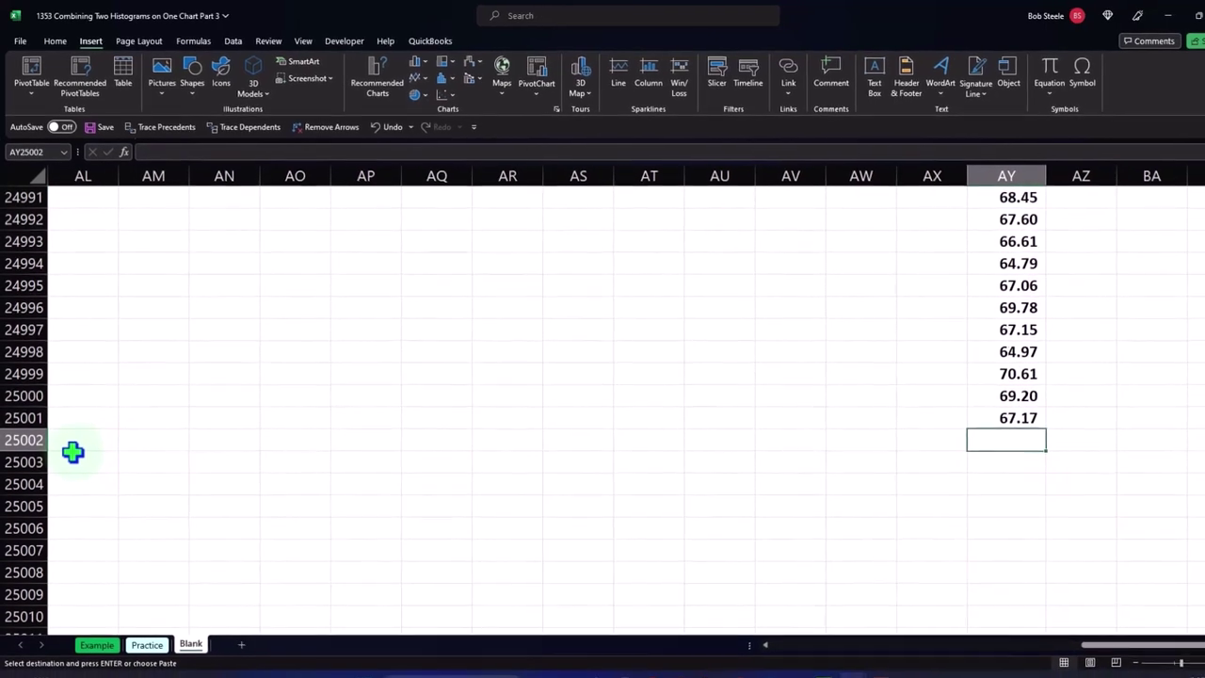
pyautogui.rightClick(946, 425)
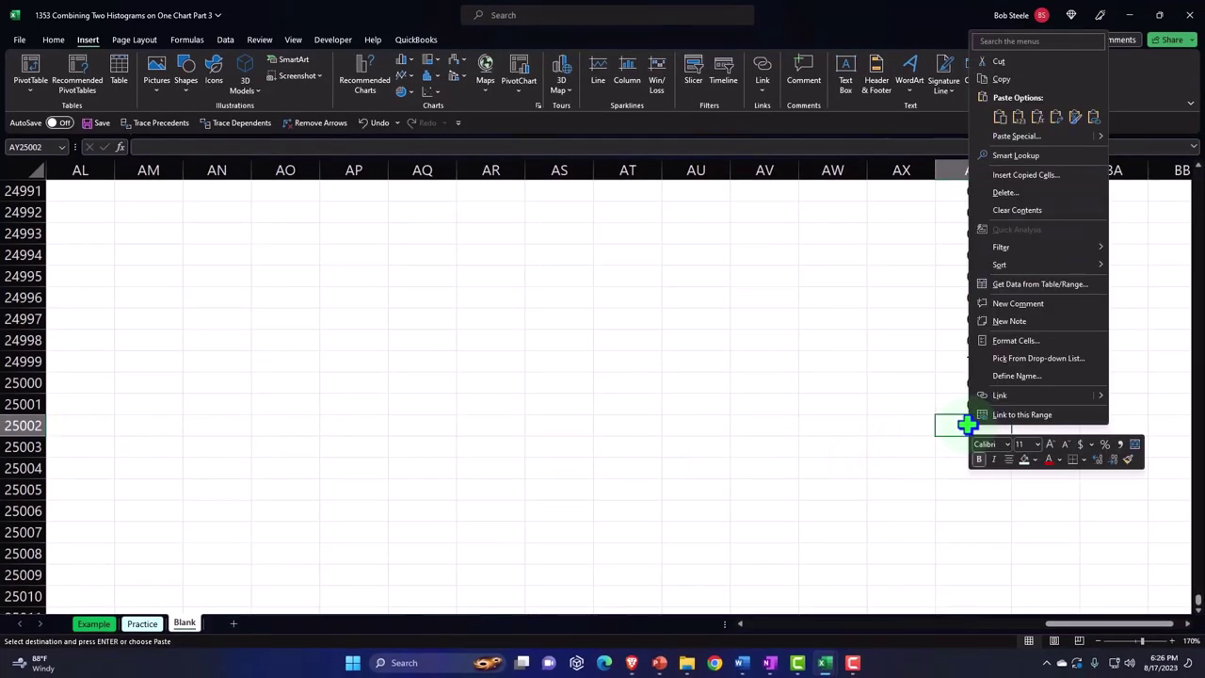
pyautogui.click(1017, 117)
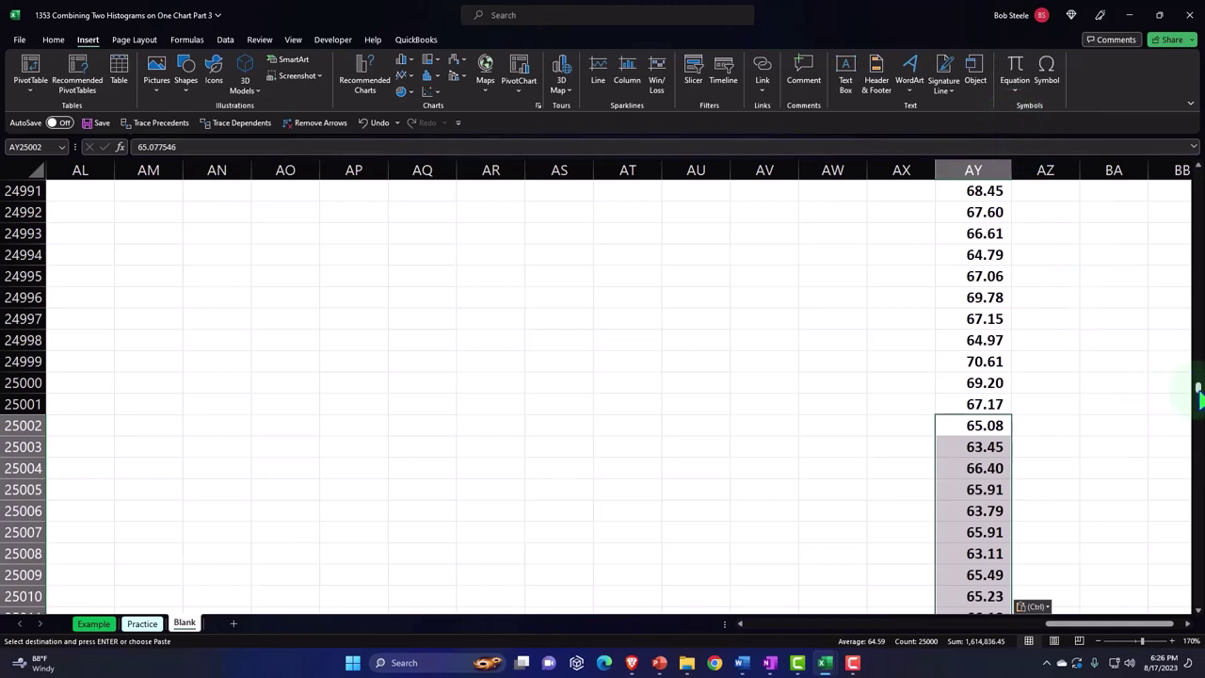
# - Check the last rows of the combined height list in column AY
pyautogui.moveTo(1198, 390); pyautogui.dragTo(1199, 600)
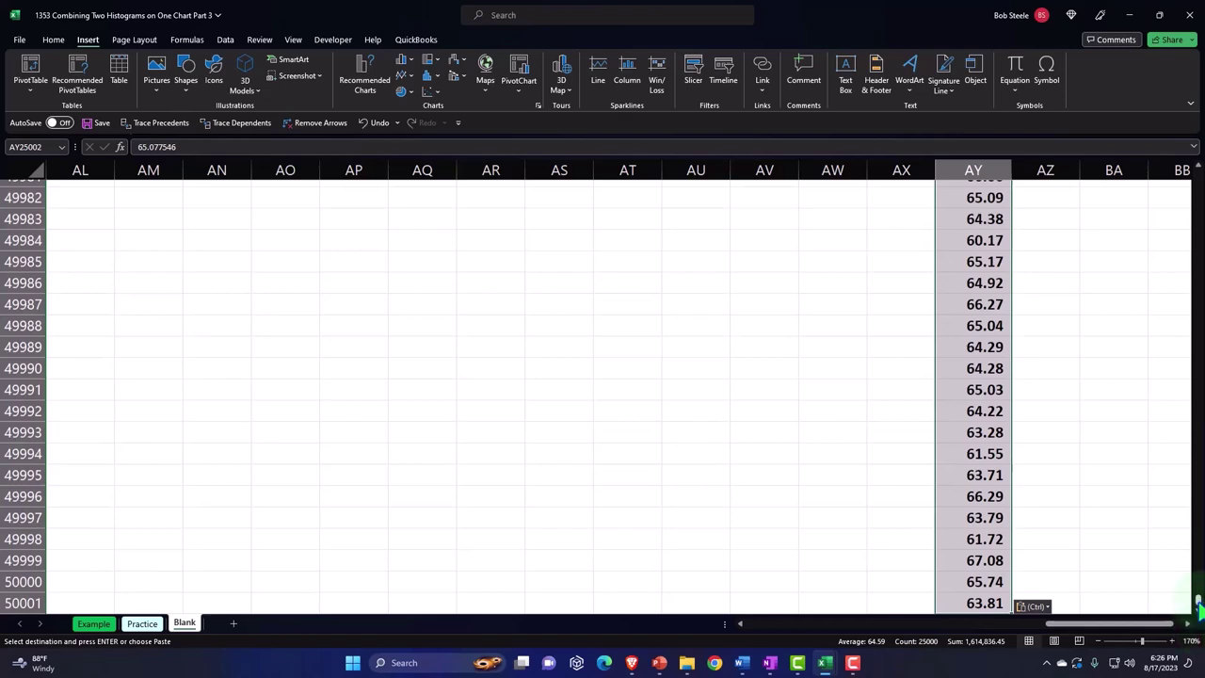
pyautogui.moveTo(1198, 603); pyautogui.dragTo(1186, 129)
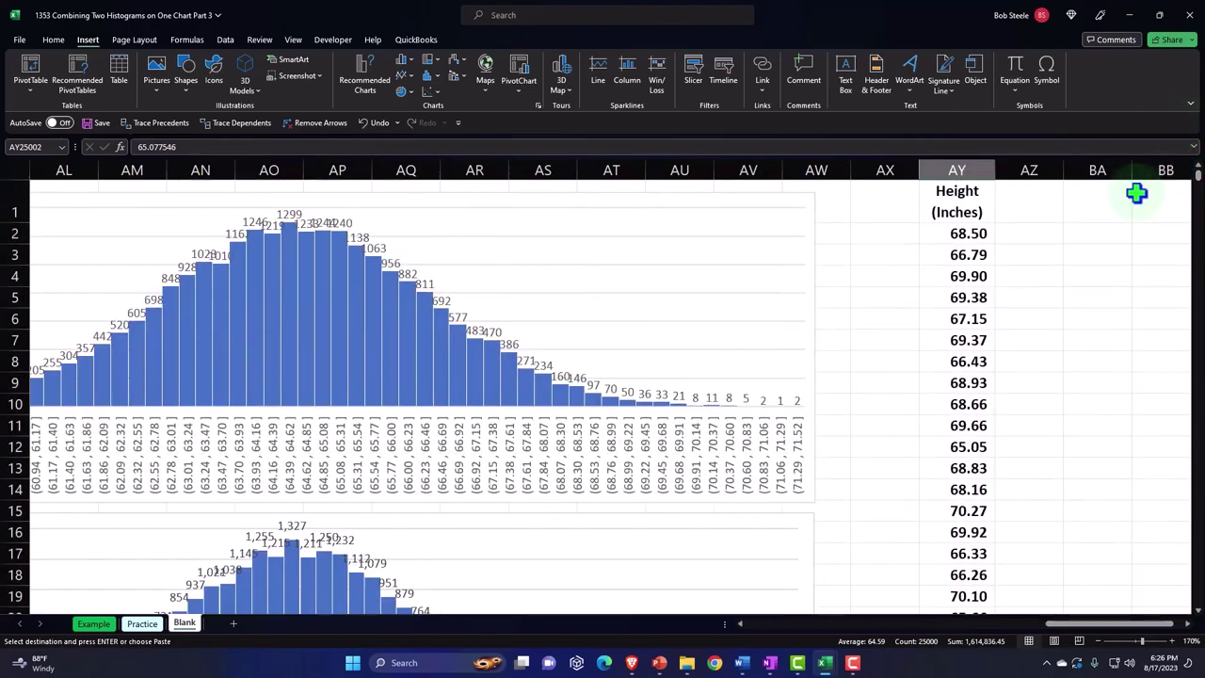
pyautogui.click(1075, 265)
# - Convert the combined list AY1:AY50001 into a table with headers and narrow column AY so its header wraps
pyautogui.click(969, 252)
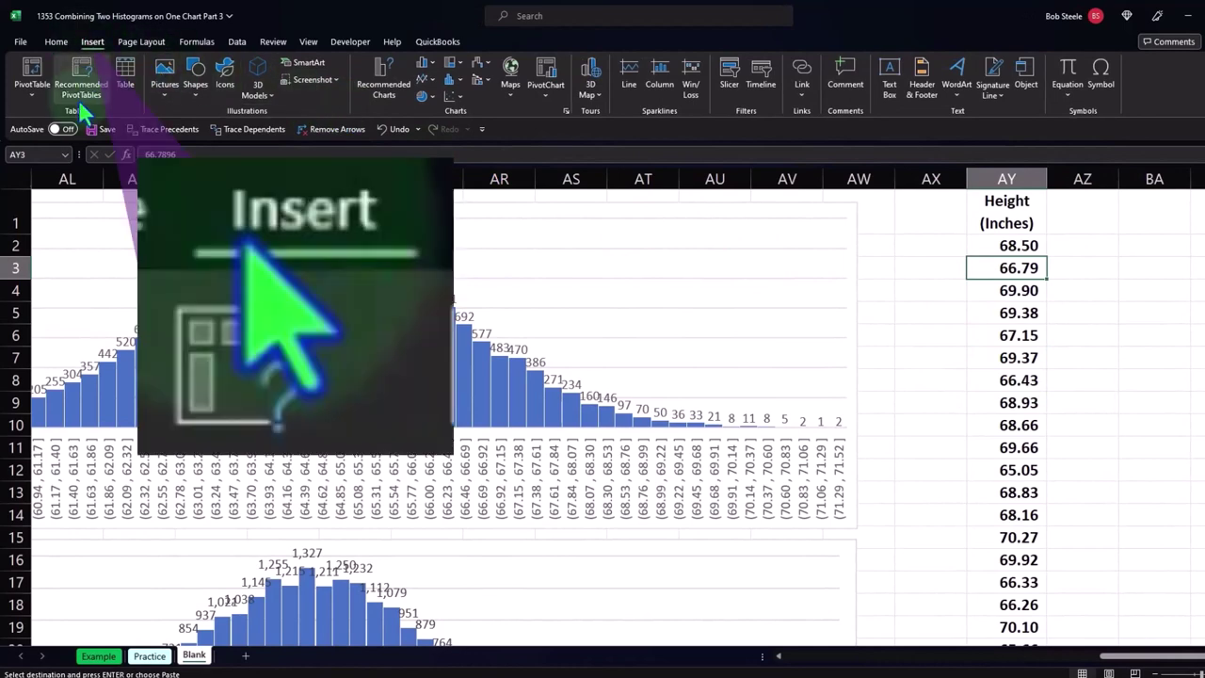
pyautogui.click(132, 69)
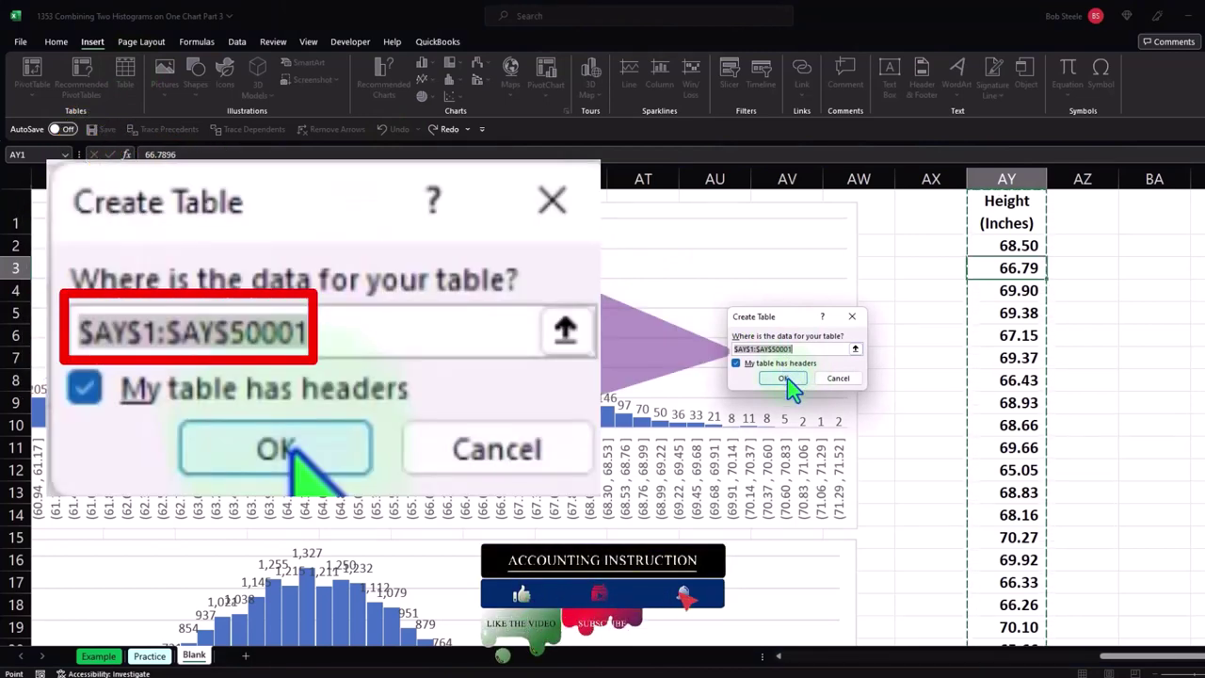
pyautogui.click(784, 378)
pyautogui.click(1002, 288)
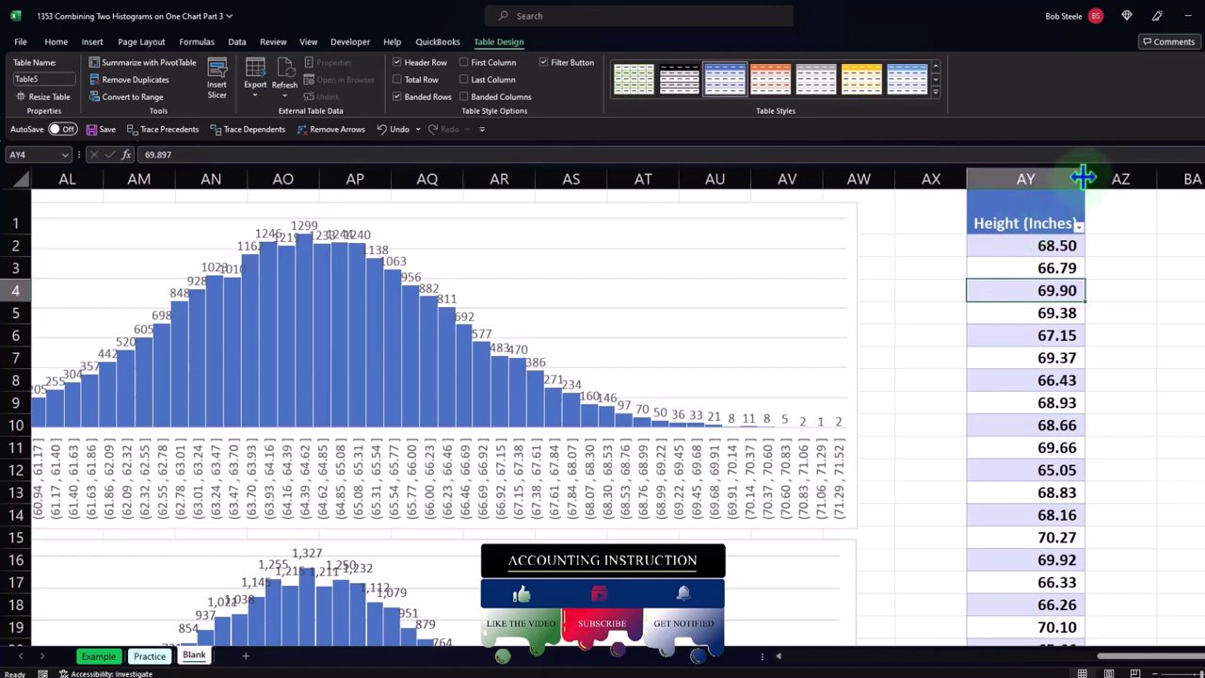
pyautogui.moveTo(1083, 177); pyautogui.dragTo(992, 174)
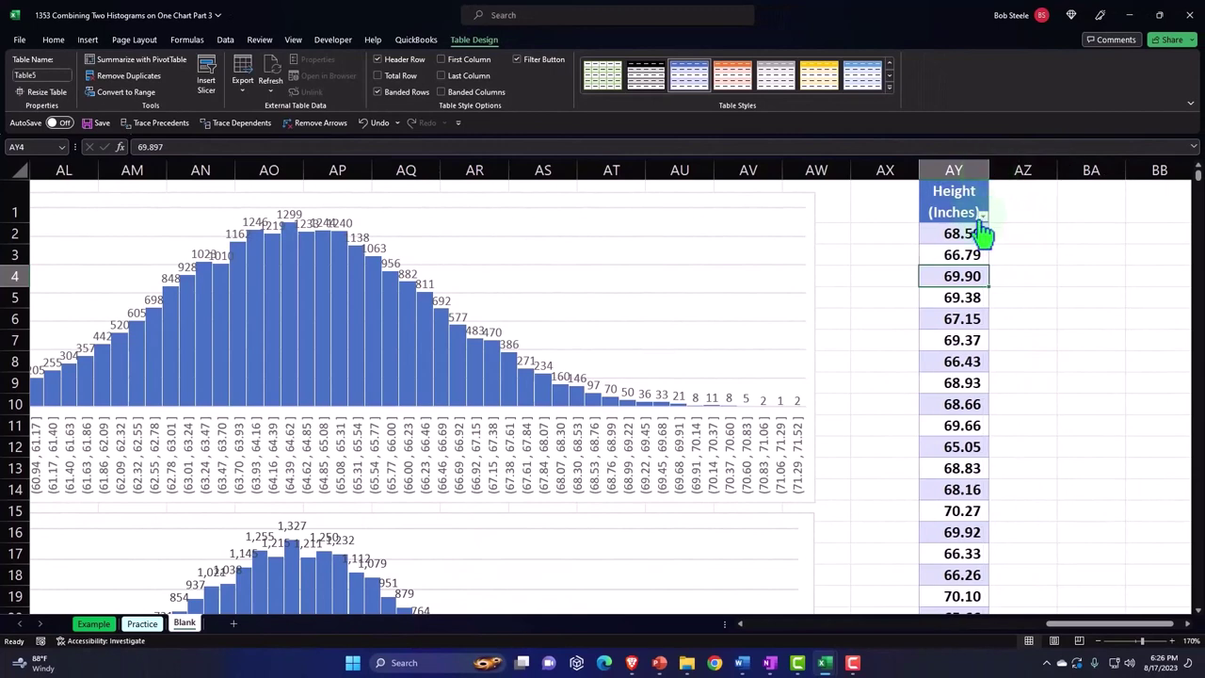
# - Insert a histogram chart of all the combined Height (Inches) data in column AY
pyautogui.click(967, 253)
pyautogui.press('Right')
pyautogui.press('Right')
pyautogui.press('Right')
pyautogui.press('Right')
pyautogui.press('Right')
pyautogui.press('Right')
pyautogui.press('Right')
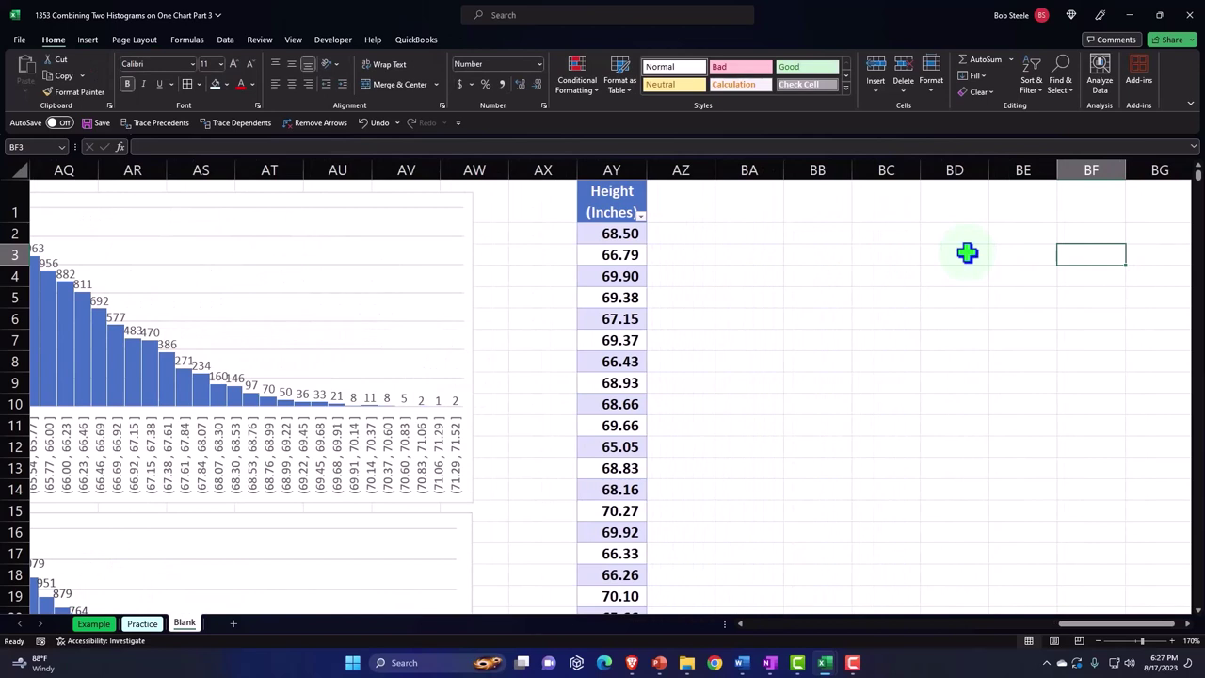
pyautogui.click(610, 177)
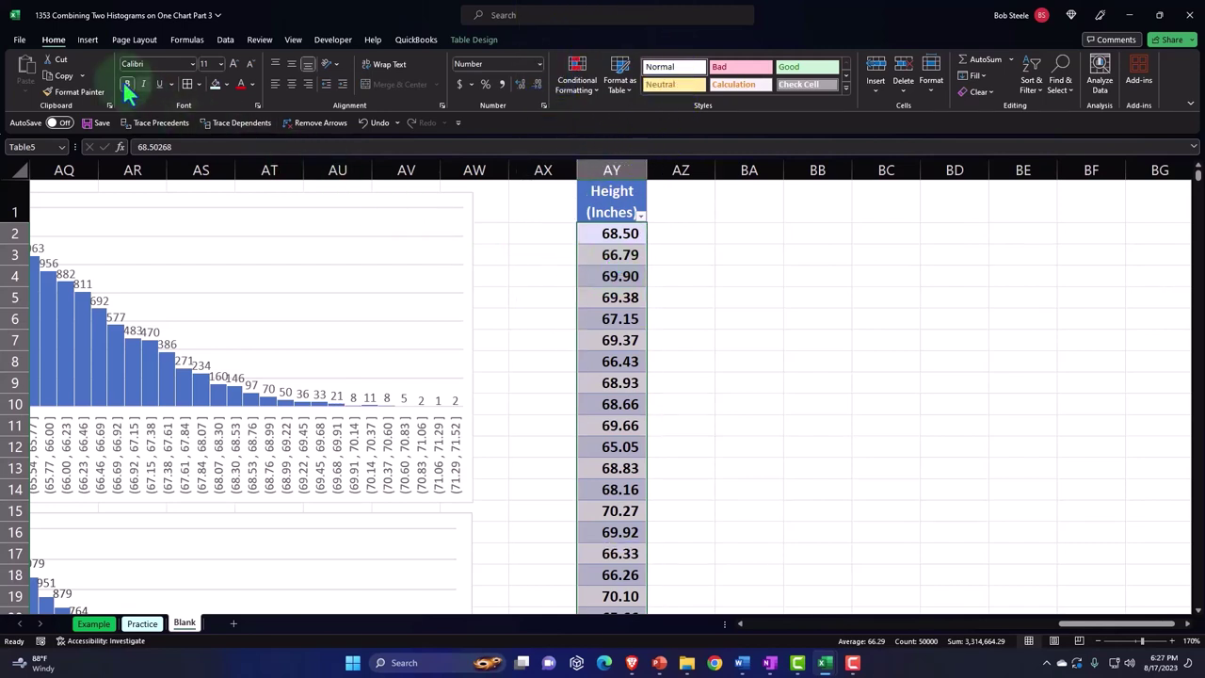
pyautogui.click(87, 39)
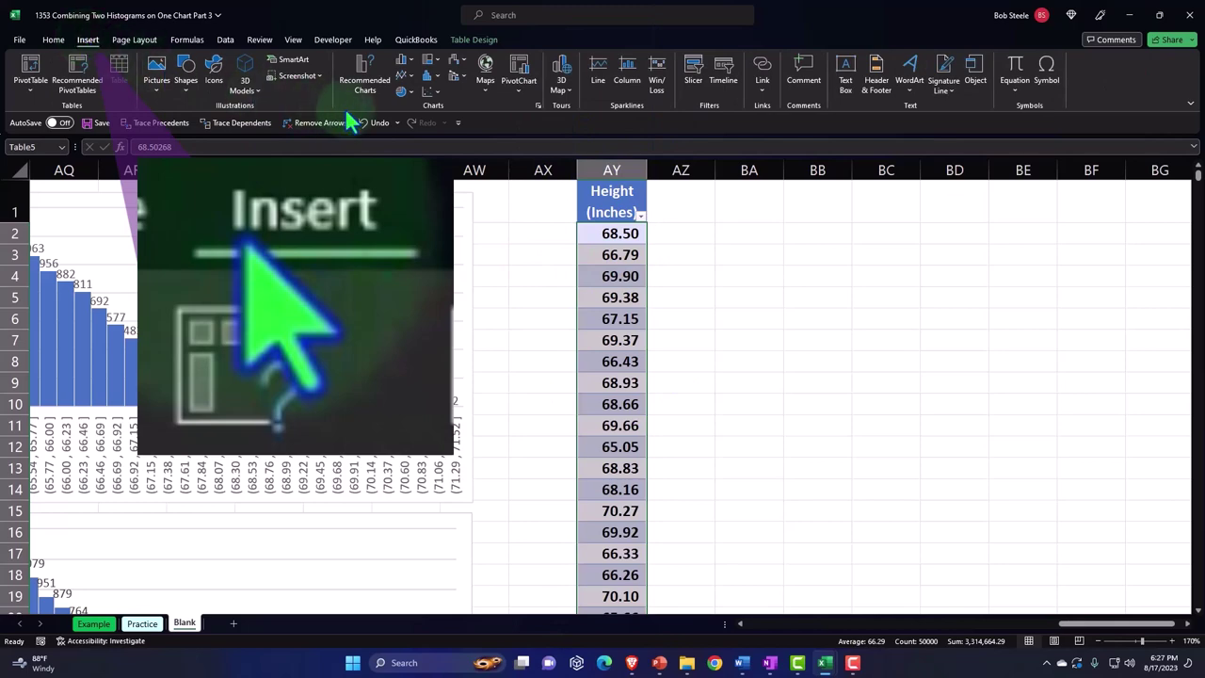
pyautogui.click(437, 78)
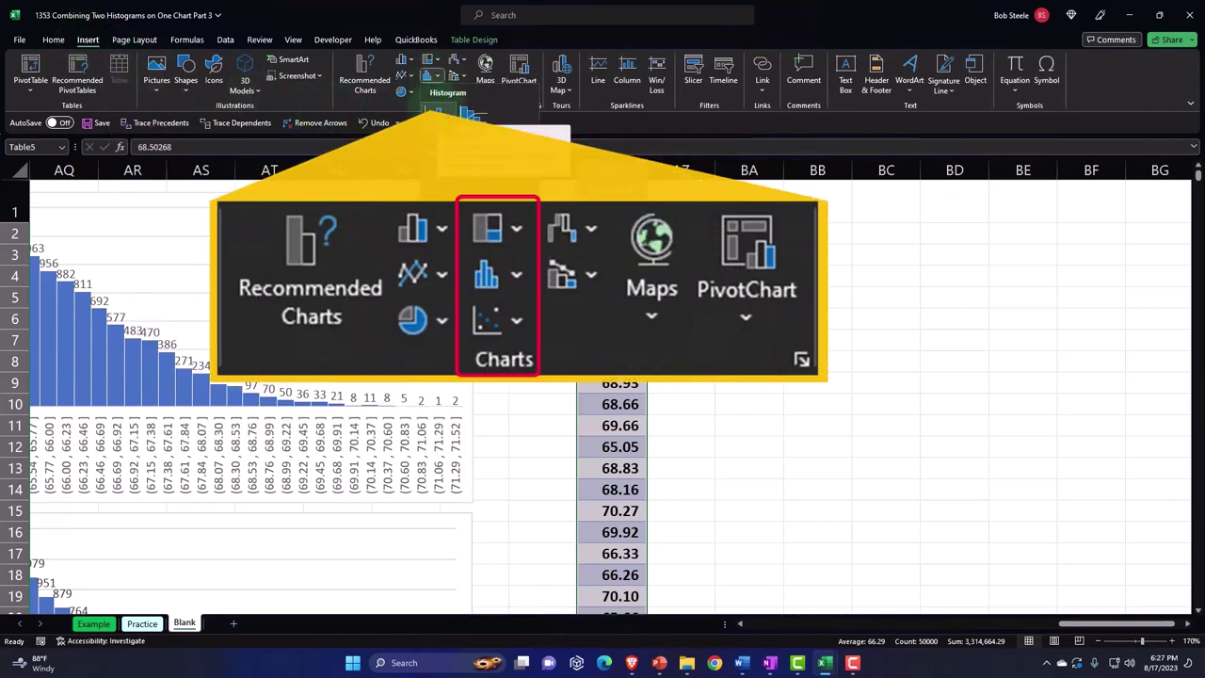
pyautogui.click(438, 121)
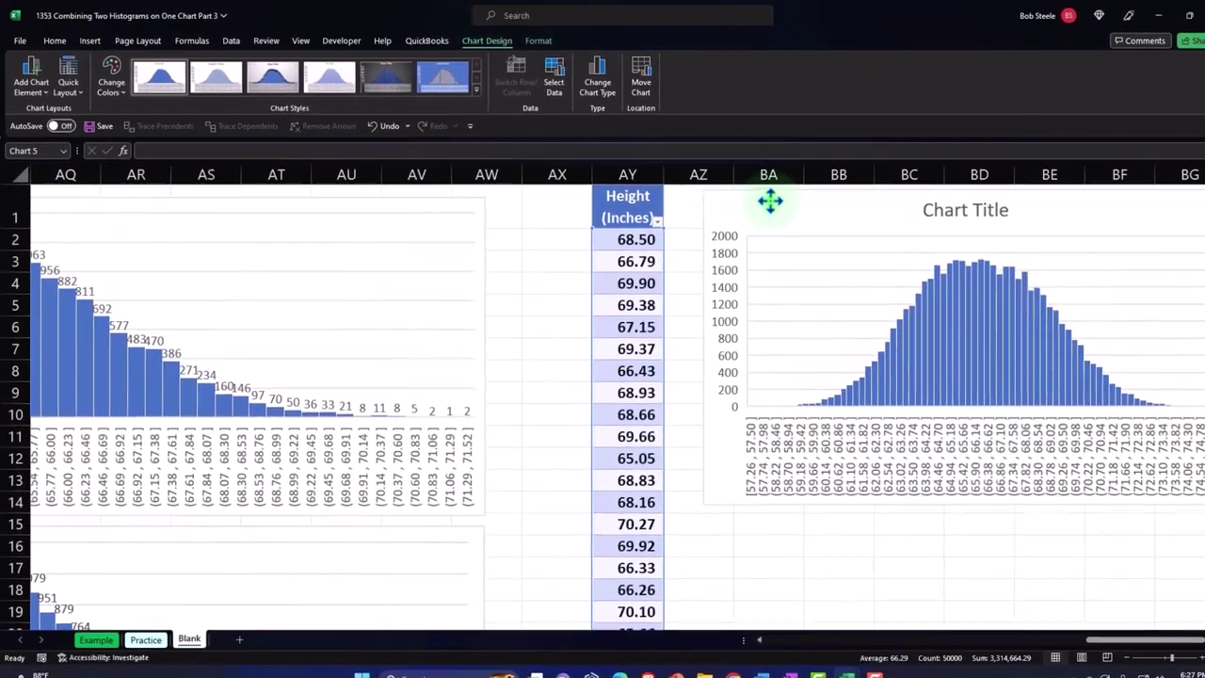
# - Move the combined histogram so it starts at column BA and widen it to about column BO
pyautogui.click(1137, 570)
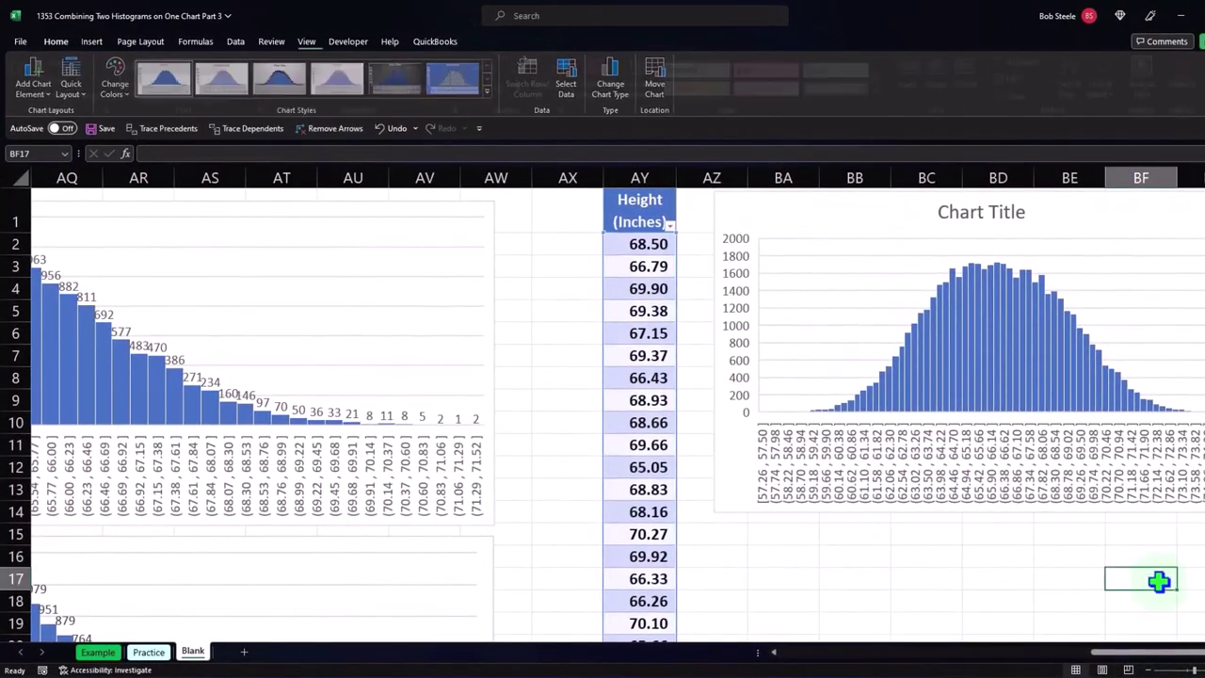
pyautogui.press('Right')
pyautogui.press('Right')
pyautogui.press('Right')
pyautogui.press('Right')
pyautogui.press('Right')
pyautogui.press('Right')
pyautogui.press('Right')
pyautogui.press('Right')
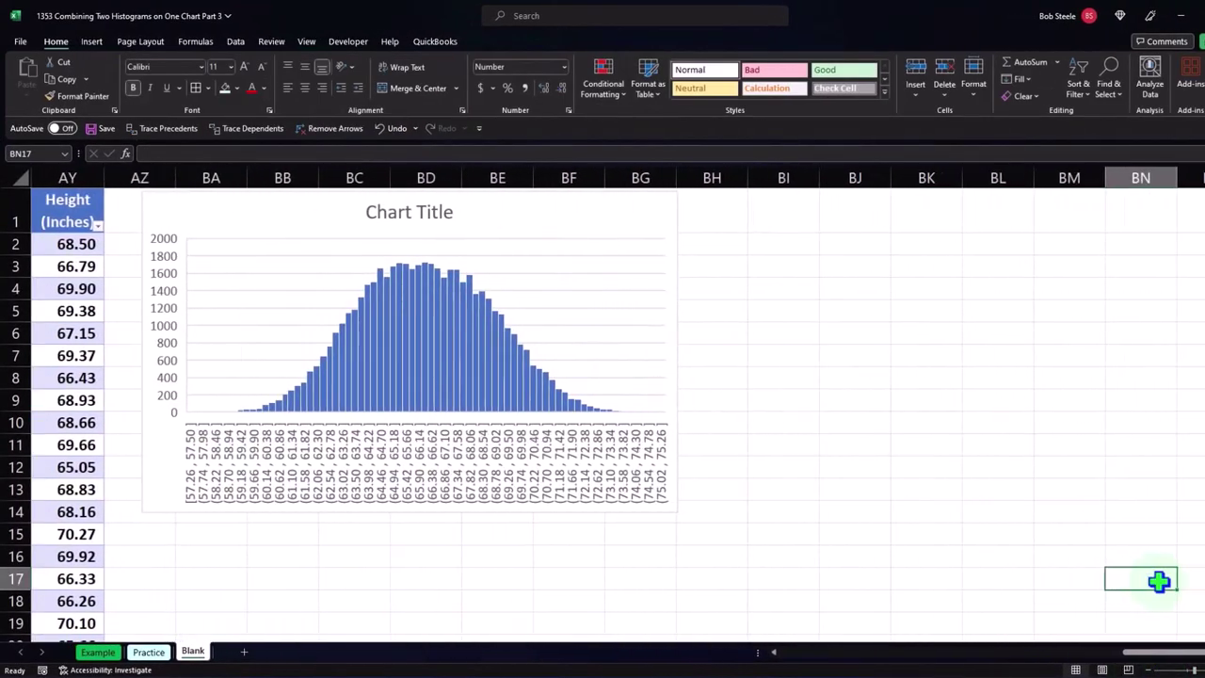
pyautogui.moveTo(212, 221); pyautogui.dragTo(278, 216)
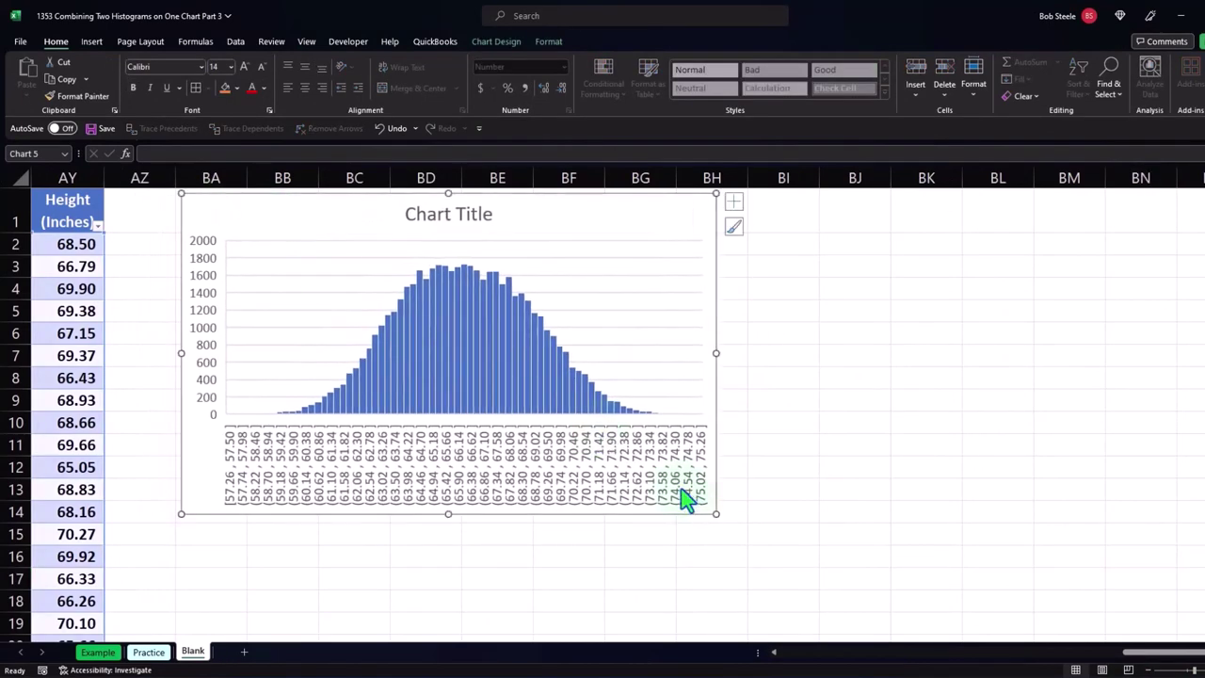
pyautogui.moveTo(718, 516); pyautogui.dragTo(1199, 524)
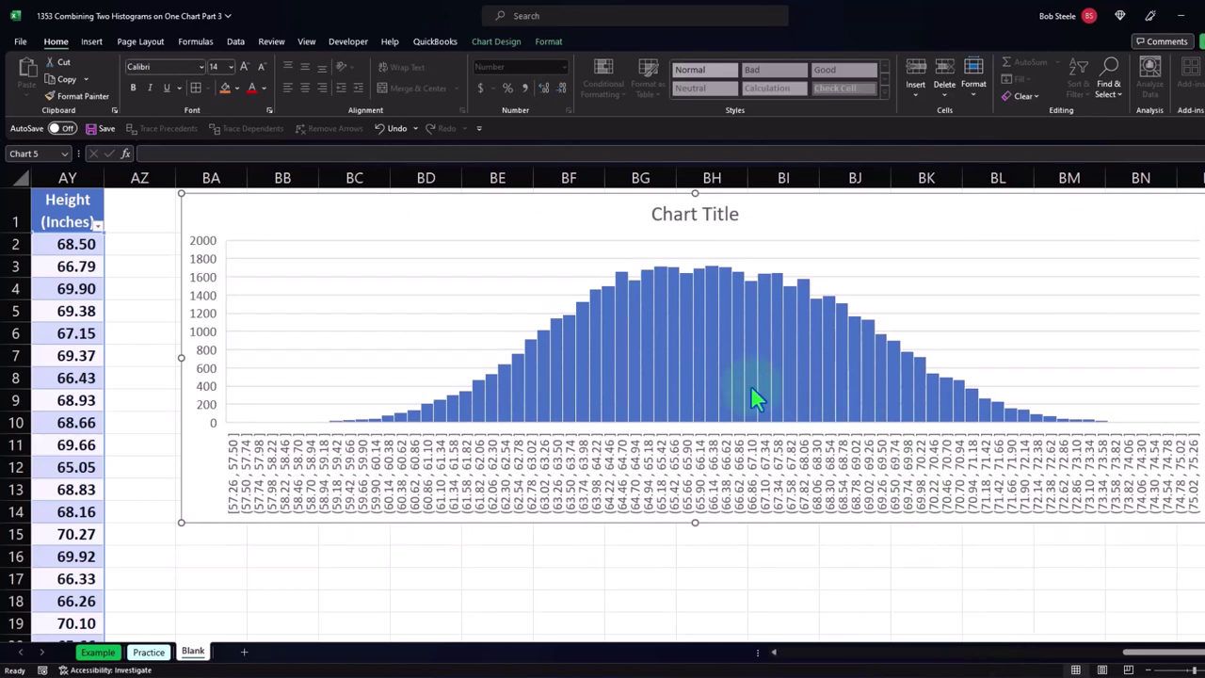
# - Delete the chart title from the combined height histogram
pyautogui.moveTo(754, 358)
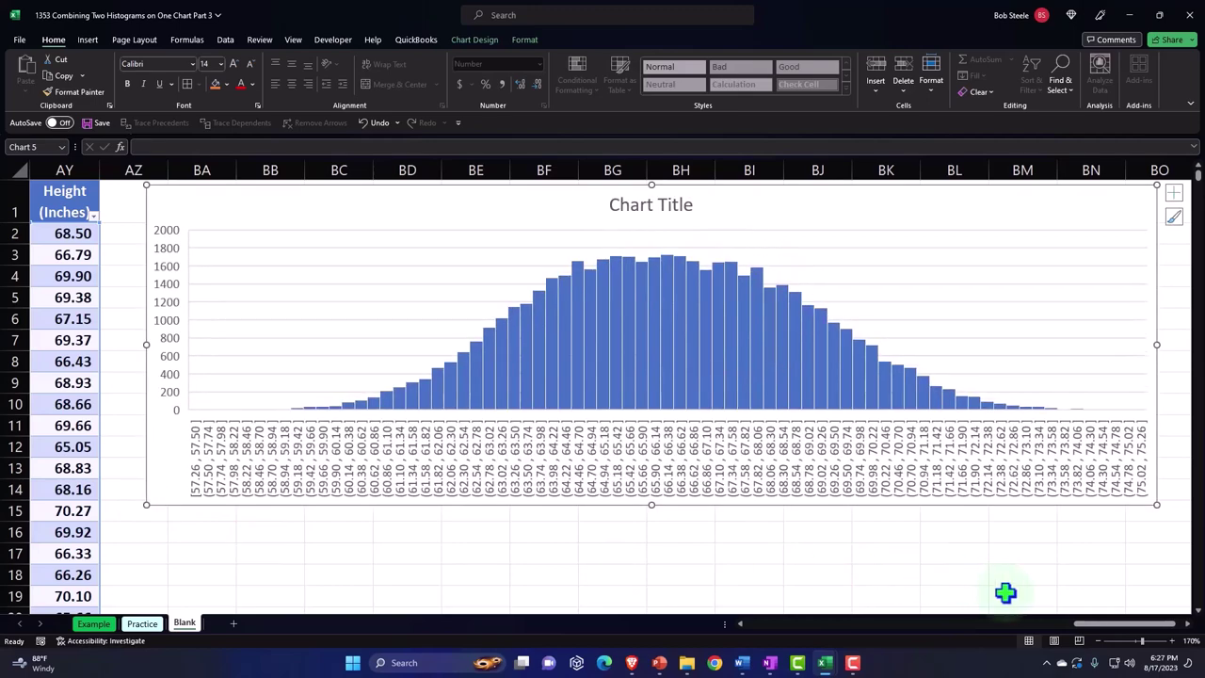
pyautogui.moveTo(1111, 641)
pyautogui.mouseDown()
pyautogui.moveTo(833, 651)
pyautogui.moveTo(1117, 655)
pyautogui.mouseUp()
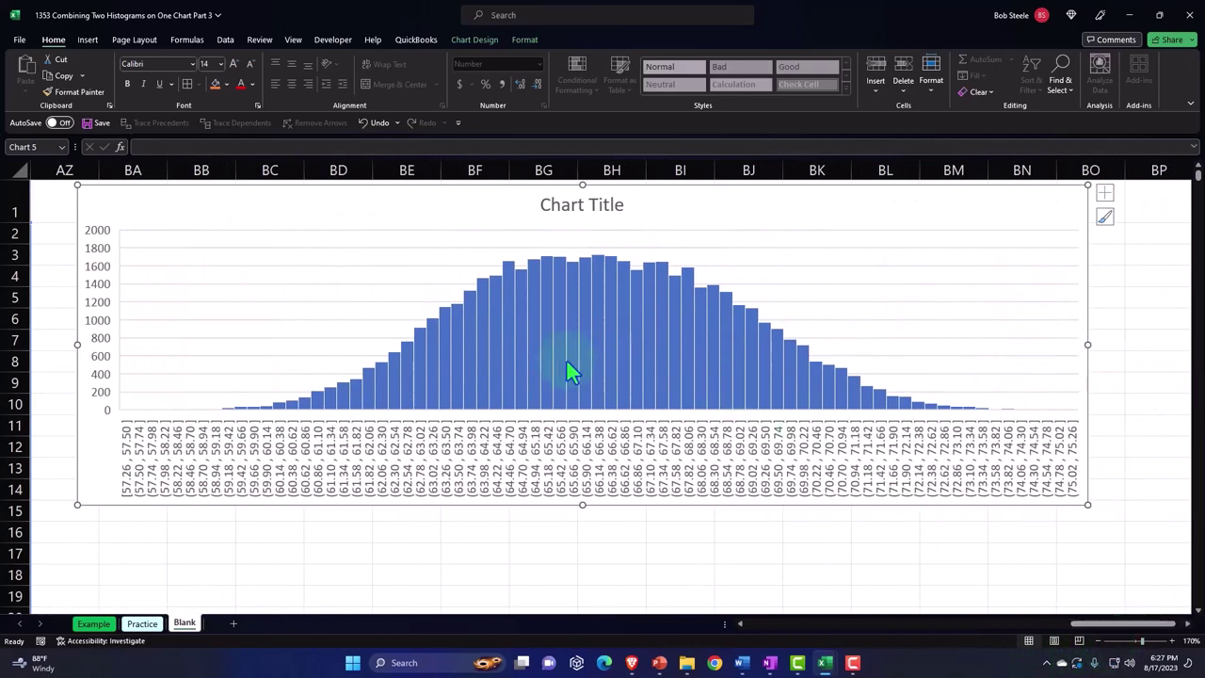
pyautogui.moveTo(605, 361)
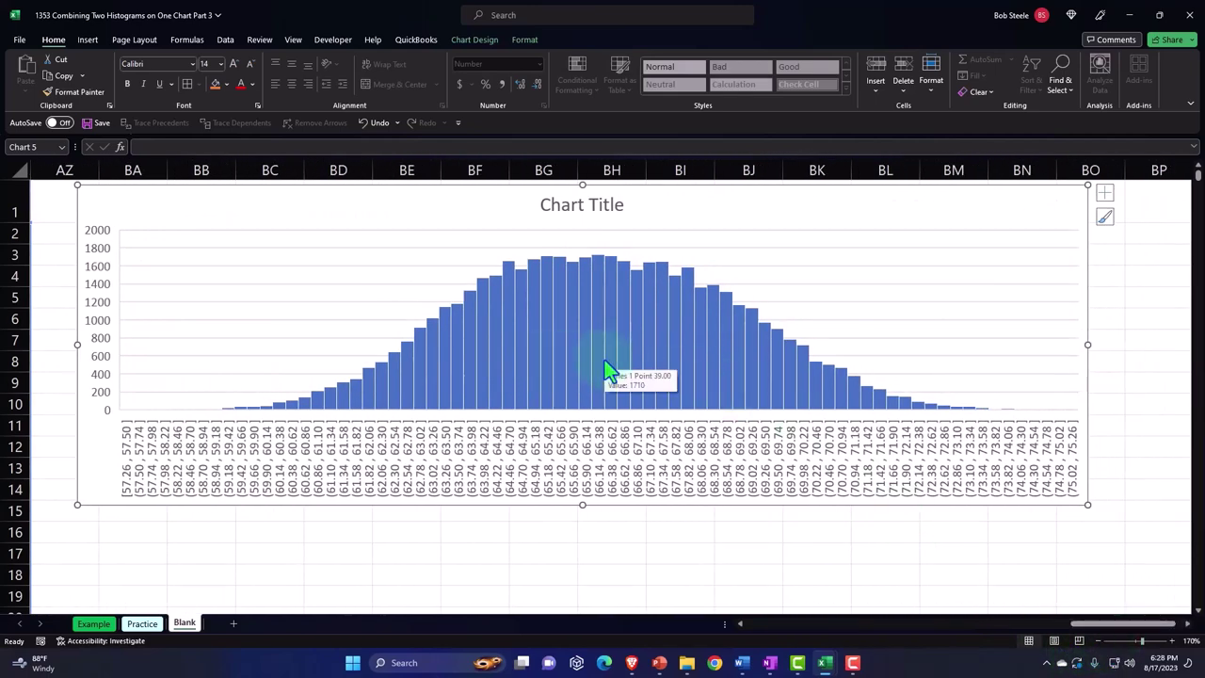
pyautogui.moveTo(632, 307)
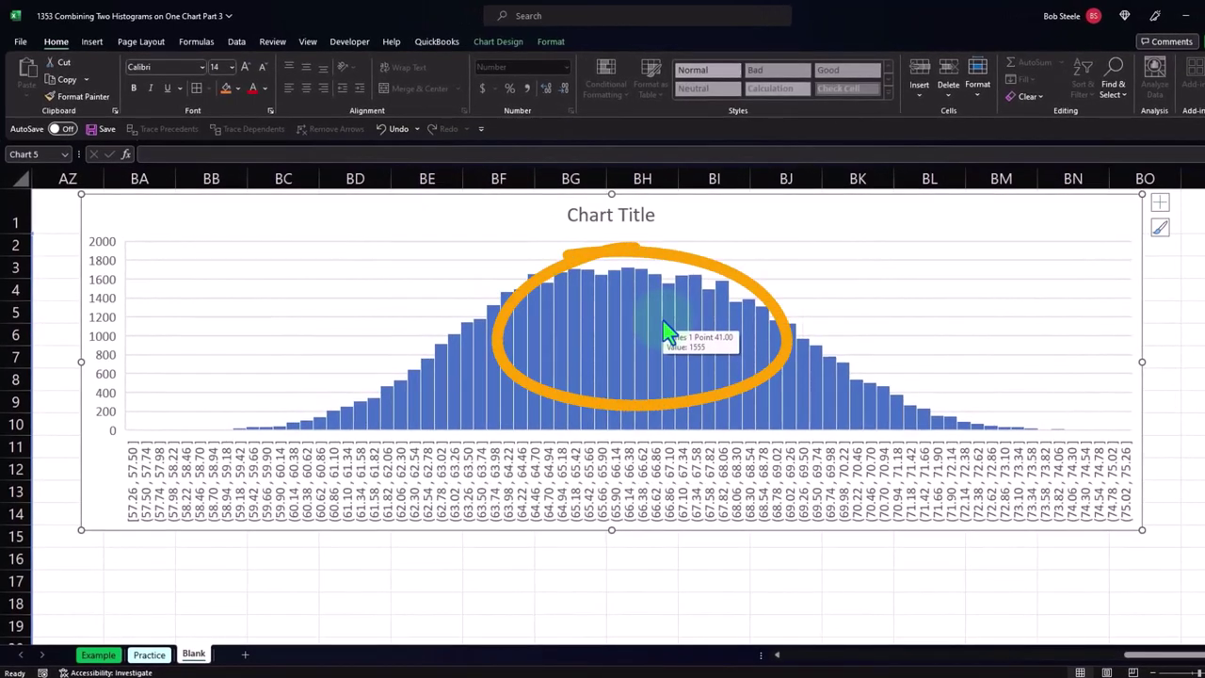
pyautogui.press('Delete')
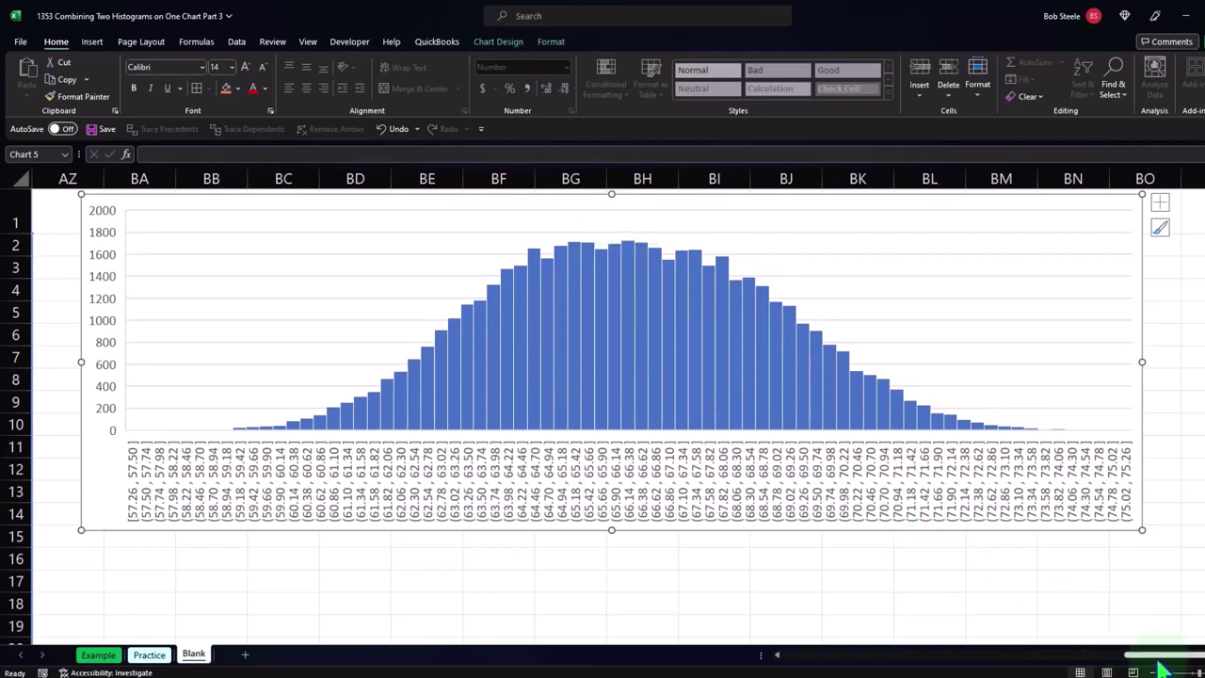
# - Review the women's bin labels and counts in columns AE and AF, then return to the men's bin table
pyautogui.moveTo(1163, 668); pyautogui.dragTo(949, 656)
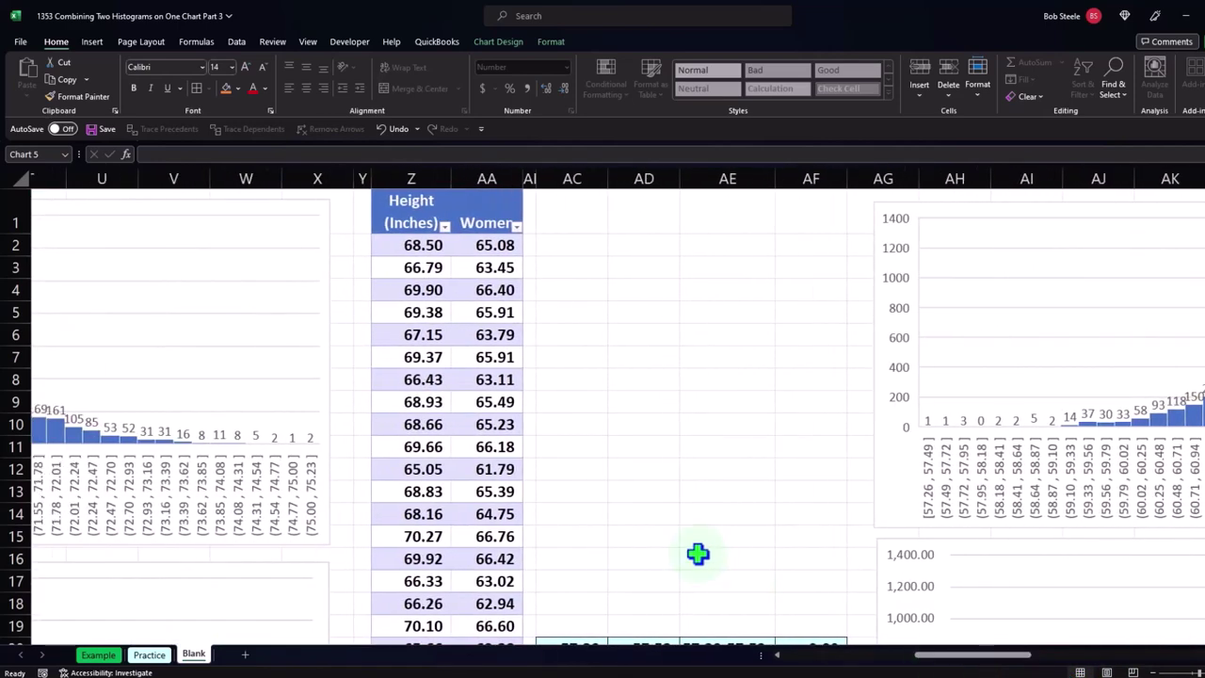
pyautogui.scroll(-4, 673, 546)
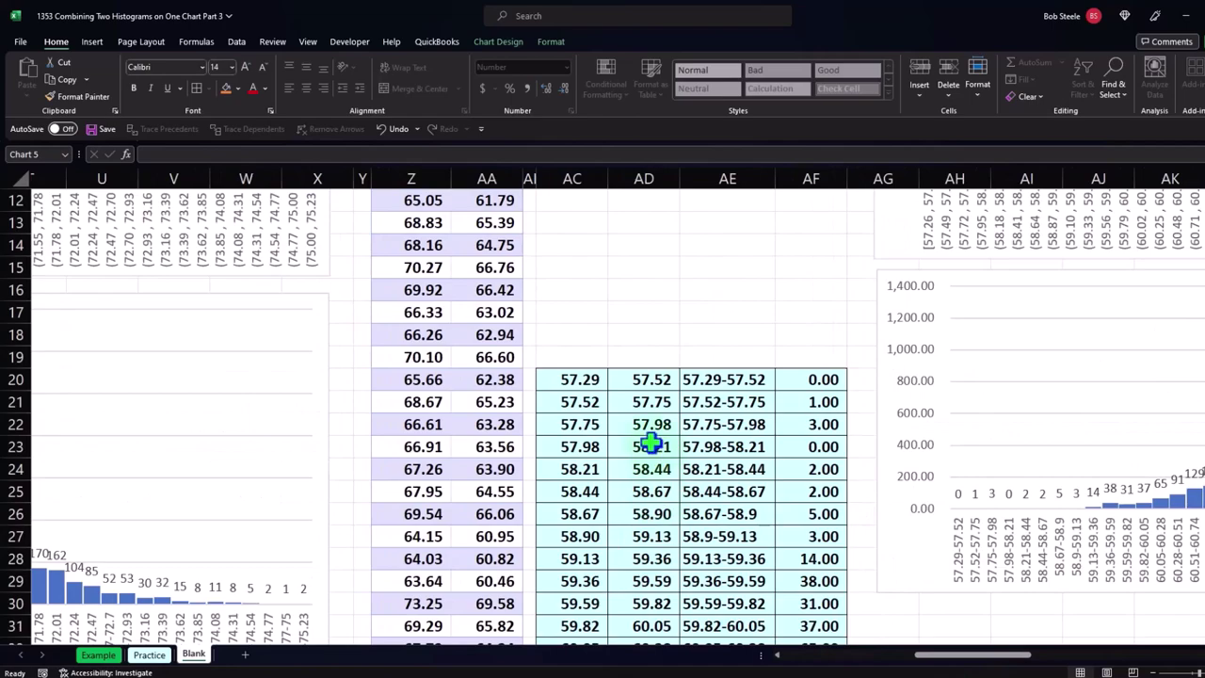
pyautogui.scroll(-1, 652, 443)
pyautogui.moveTo(717, 312)
pyautogui.mouseDown()
pyautogui.moveTo(796, 452)
pyautogui.moveTo(797, 492)
pyautogui.mouseUp()
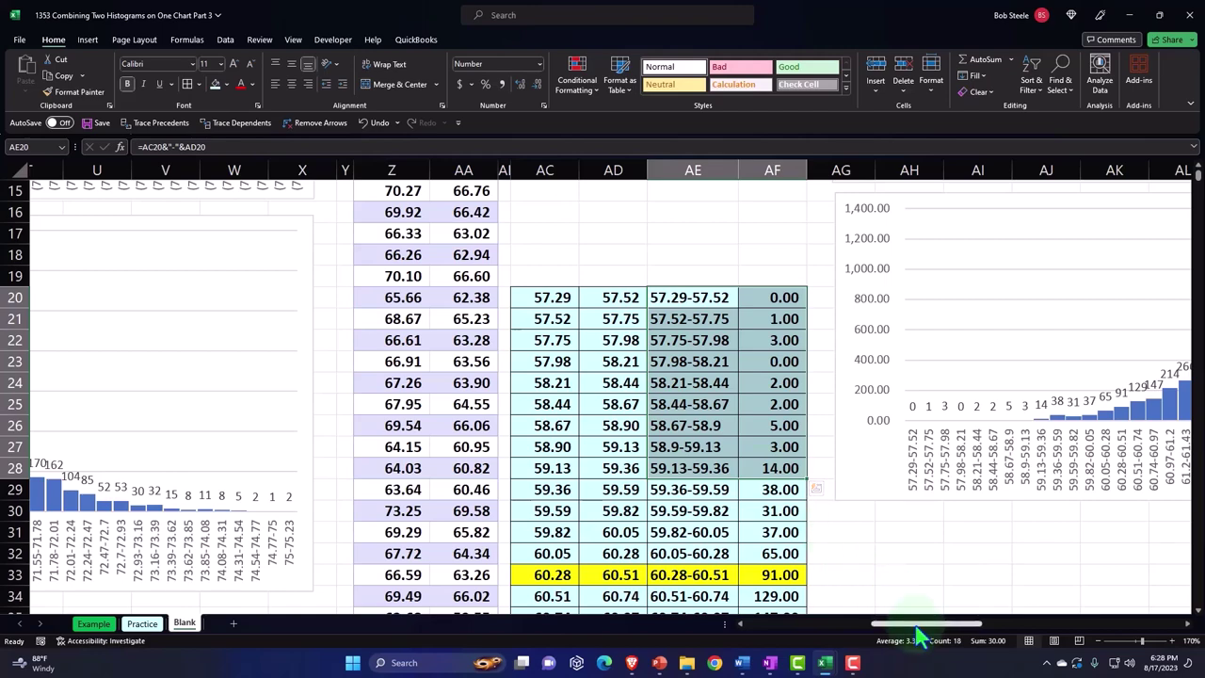
pyautogui.moveTo(920, 638); pyautogui.dragTo(790, 649)
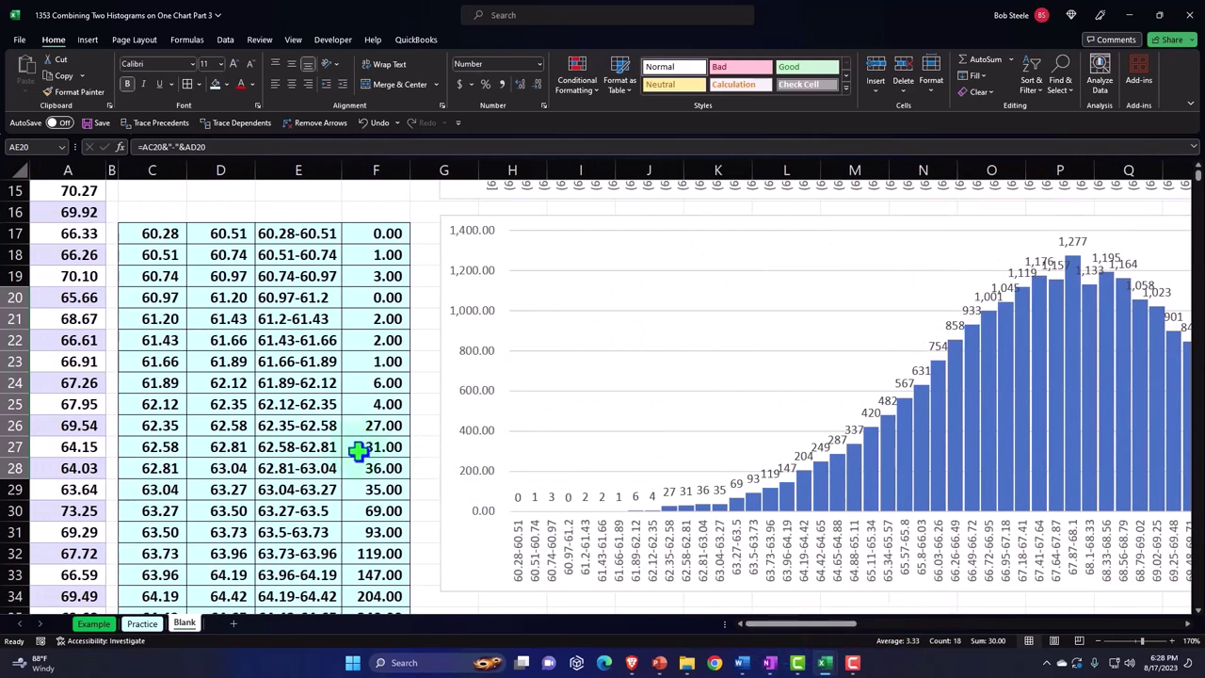
# - Copy the men's bin labels and frequency counts in E17:F81
pyautogui.click(287, 233)
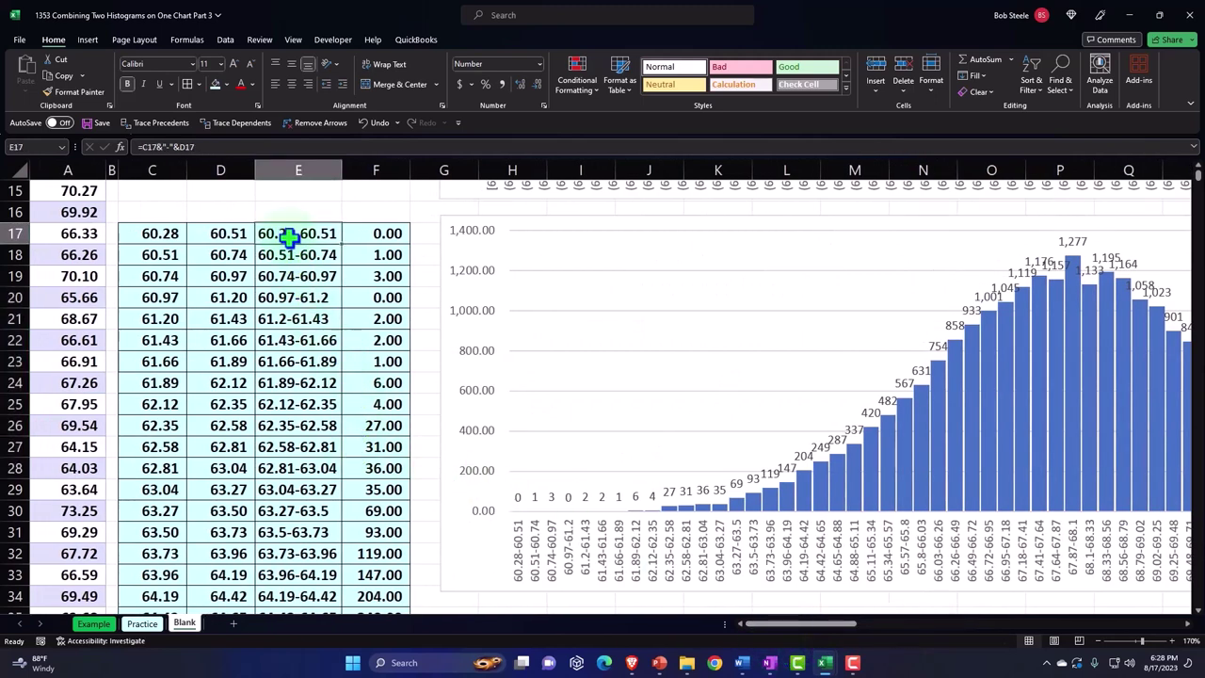
pyautogui.moveTo(289, 238); pyautogui.dragTo(300, 253)
pyautogui.hotkey('ctrl', 'c')
pyautogui.hotkey('ctrl', 'v')
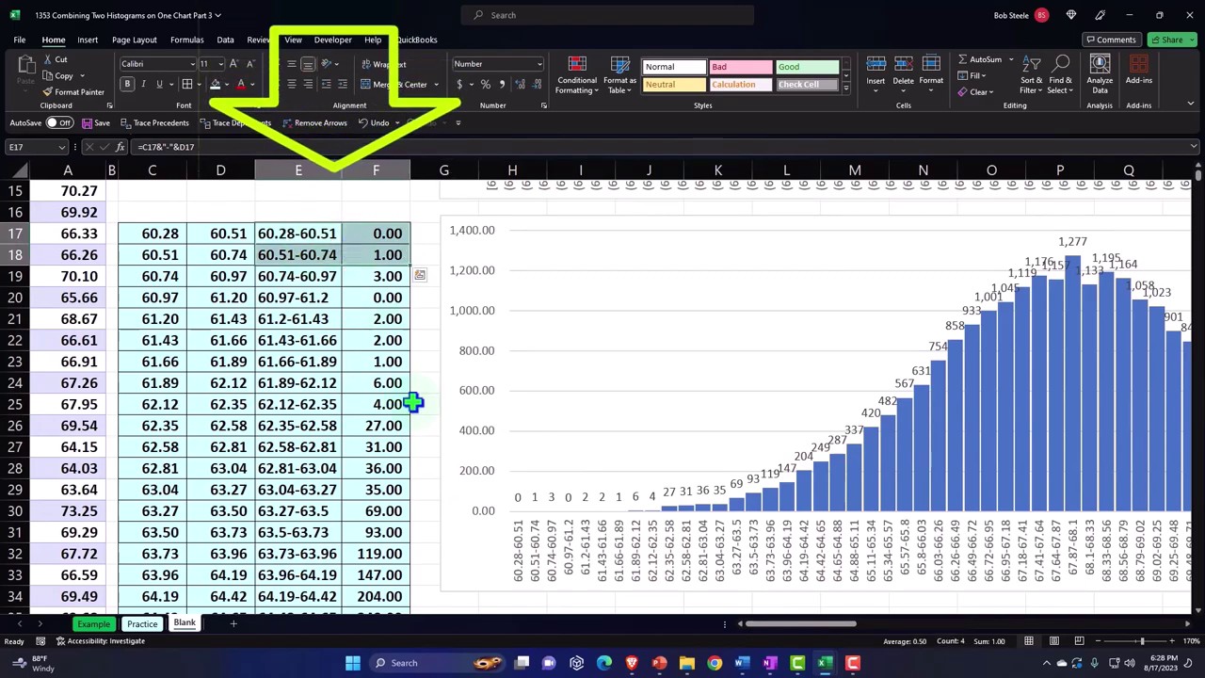
pyautogui.hotkey('shift', 'Right')
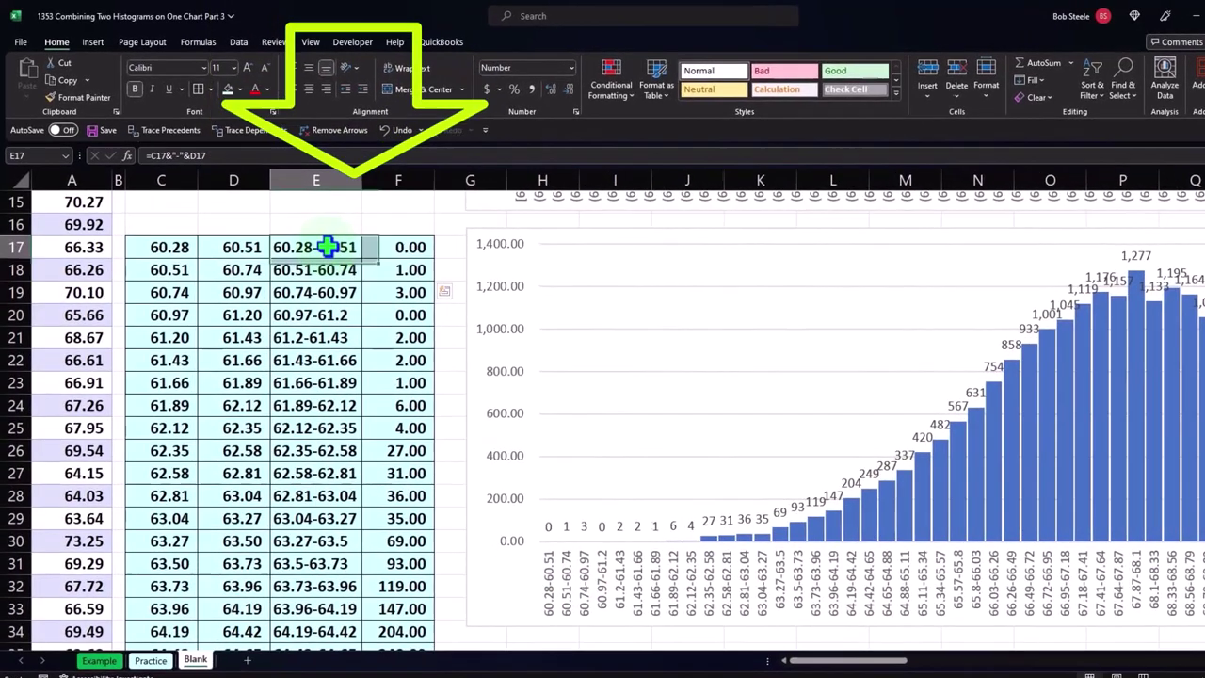
pyautogui.moveTo(314, 234); pyautogui.dragTo(363, 555)
pyautogui.moveTo(392, 601)
pyautogui.mouseDown()
pyautogui.moveTo(394, 670)
pyautogui.moveTo(389, 617)
pyautogui.mouseUp()
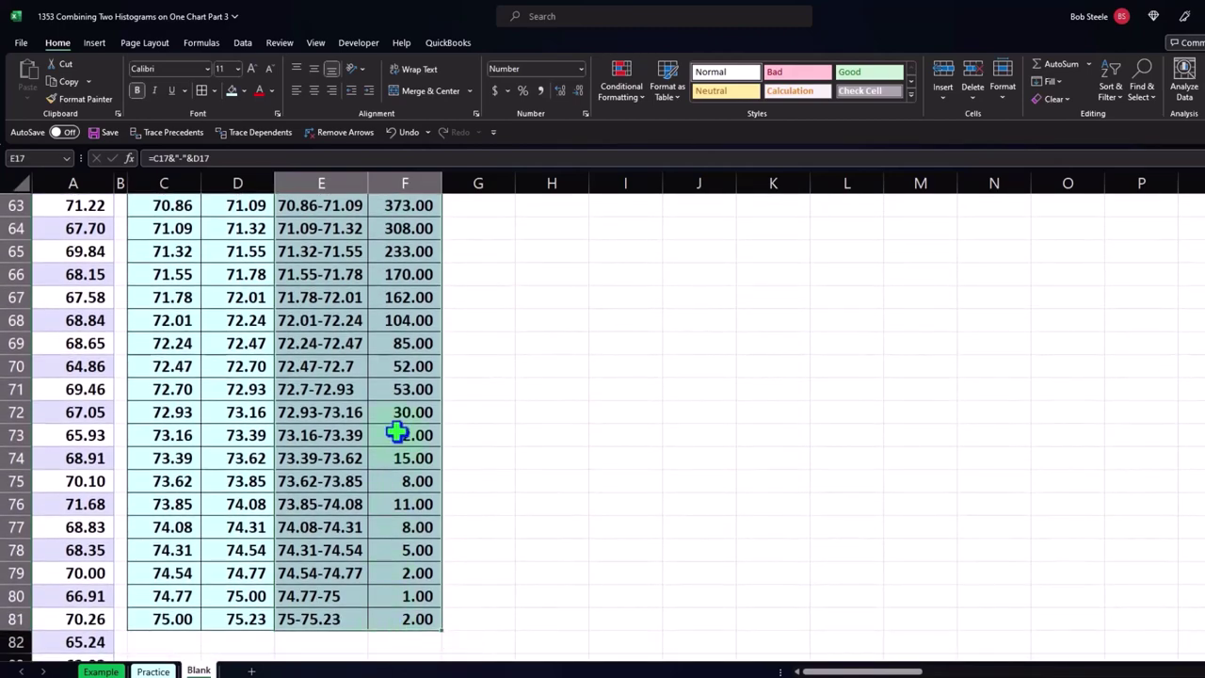
pyautogui.rightClick(396, 431)
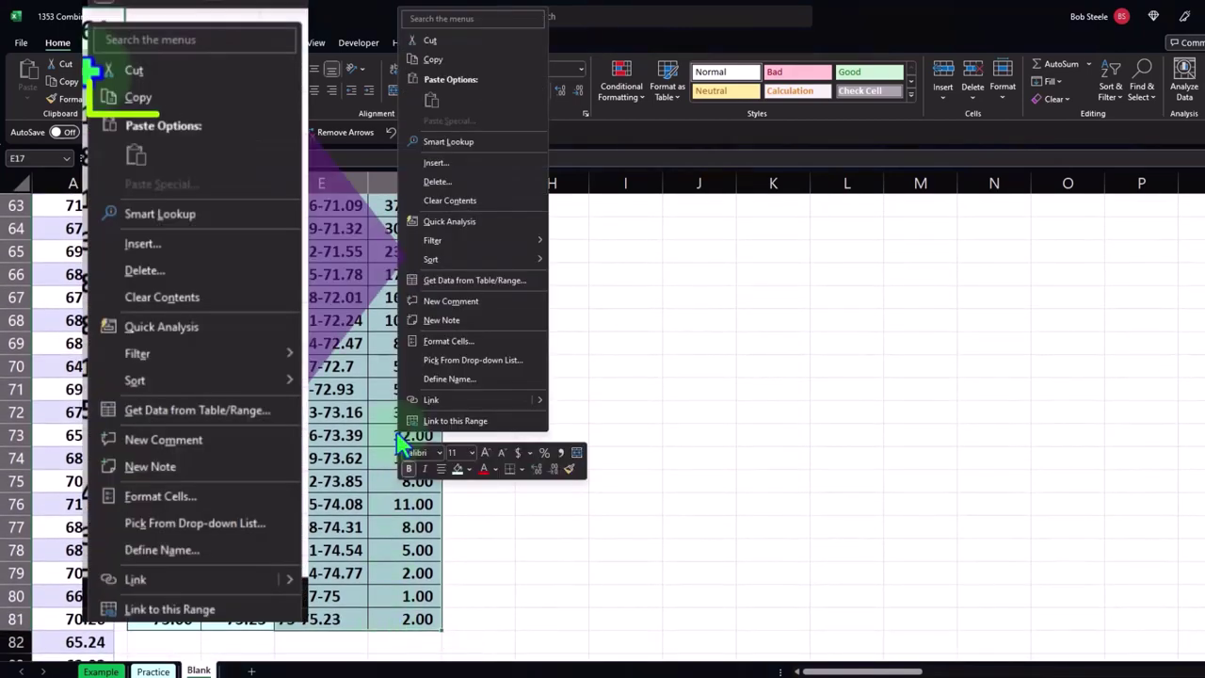
pyautogui.click(435, 62)
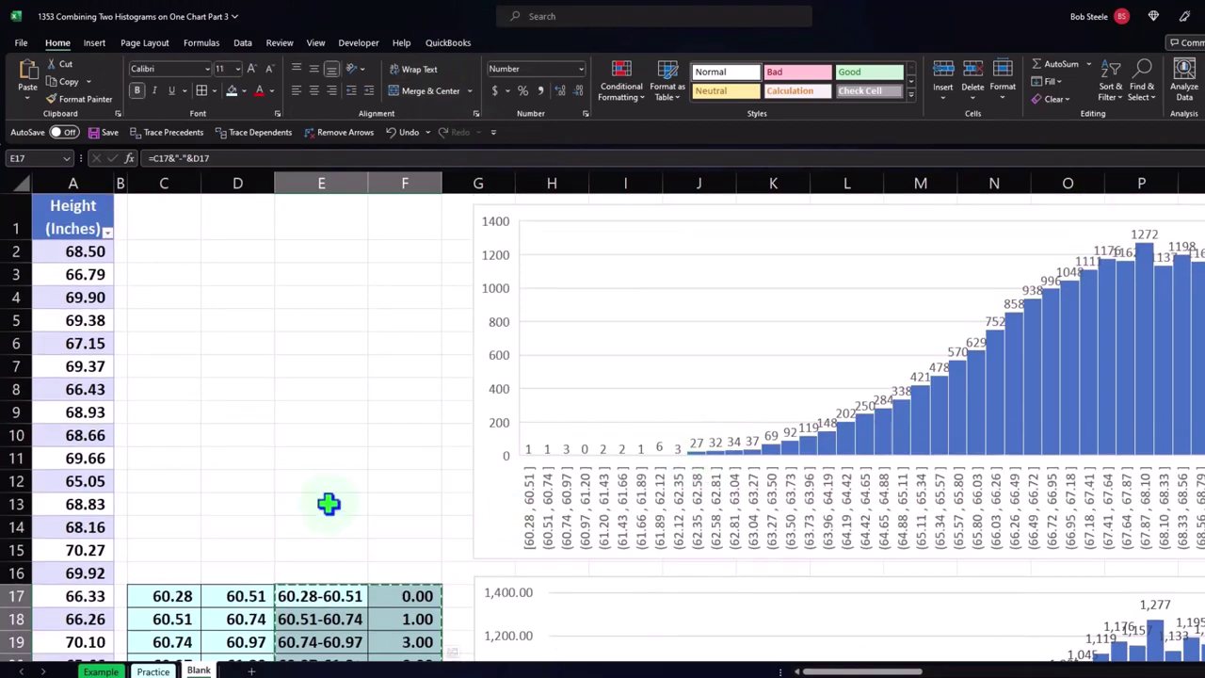
# - Paste the copied men's bins as values at BP1 and fit column BP's width to its labels
pyautogui.click(301, 500)
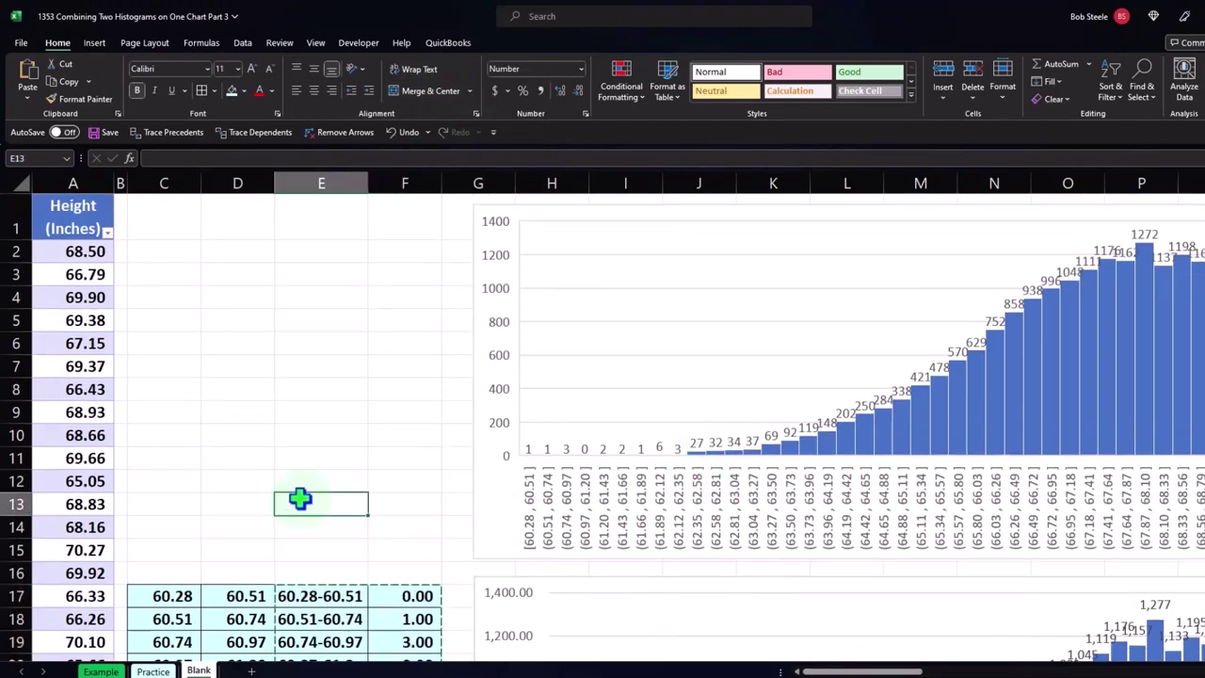
pyautogui.press('Right')
pyautogui.press('Right')
pyautogui.press('Right')
pyautogui.press('Right')
pyautogui.press('Right')
pyautogui.press('Right')
pyautogui.press('Right')
pyautogui.press('Right')
pyautogui.press('Right')
pyautogui.press('Right')
pyautogui.press('Right')
pyautogui.press('Right')
pyautogui.press('Right')
pyautogui.press('Right')
pyautogui.press('Right')
pyautogui.press('Right')
pyautogui.press('Right')
pyautogui.press('Right')
pyautogui.press('Right')
pyautogui.press('Right')
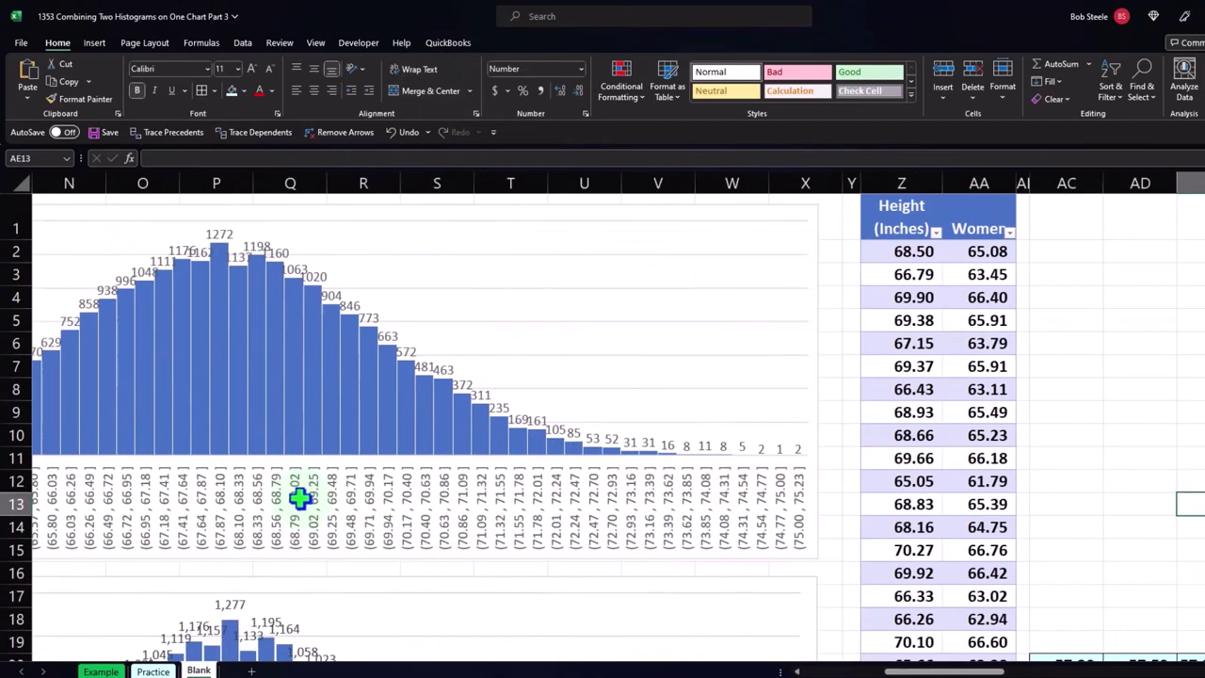
pyautogui.press('Right')
pyautogui.press('Right')
pyautogui.press('Right')
pyautogui.press('Right')
pyautogui.press('Right')
pyautogui.press('Right')
pyautogui.press('Right')
pyautogui.press('Right')
pyautogui.press('Right')
pyautogui.press('Right')
pyautogui.press('Right')
pyautogui.press('Right')
pyautogui.press('Right')
pyautogui.press('Right')
pyautogui.press('Right')
pyautogui.press('Right')
pyautogui.press('Right')
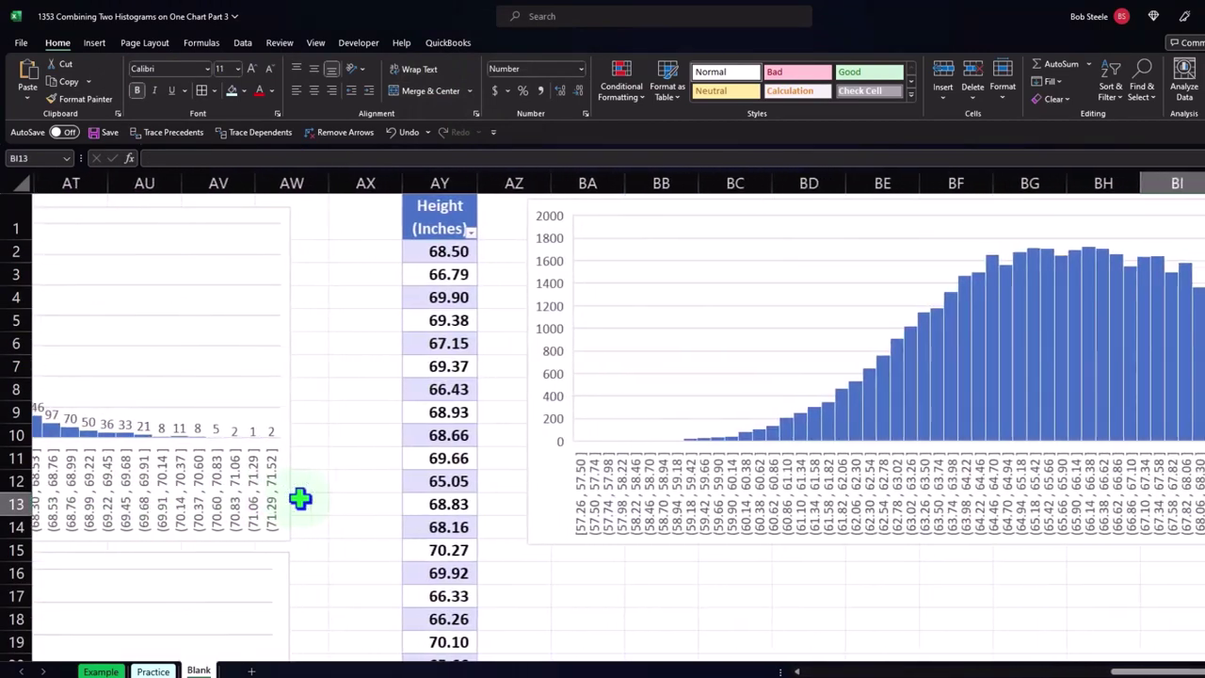
pyautogui.press('Right')
pyautogui.press('Right')
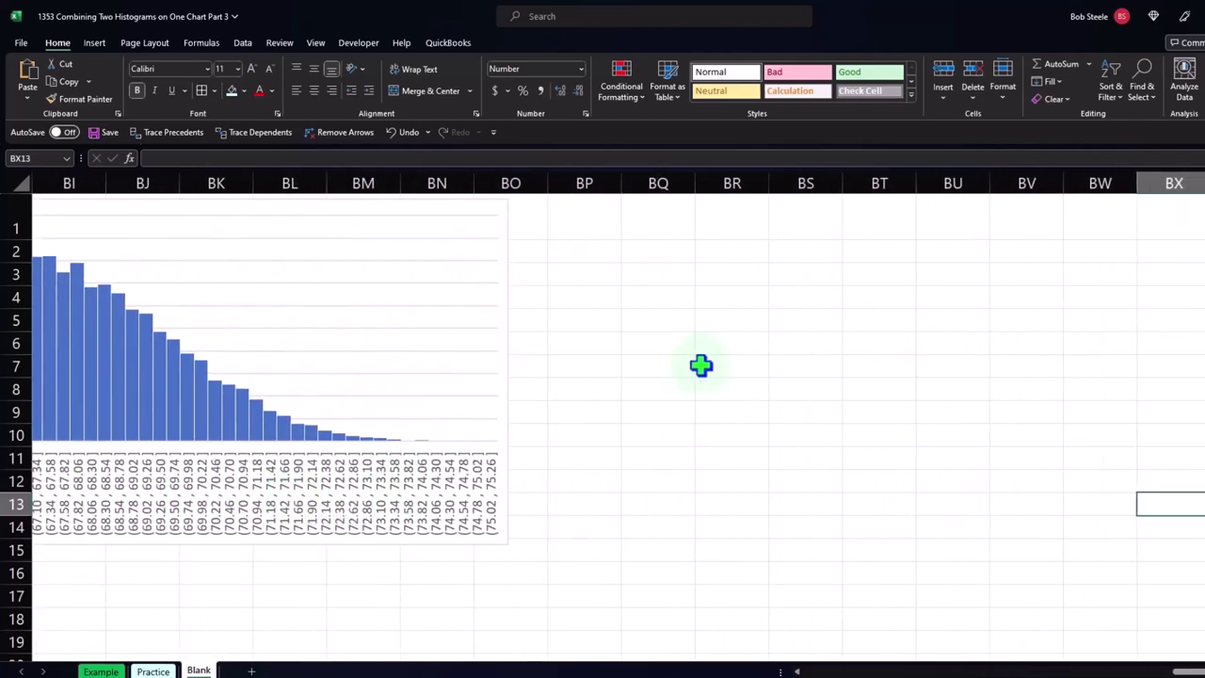
pyautogui.rightClick(602, 218)
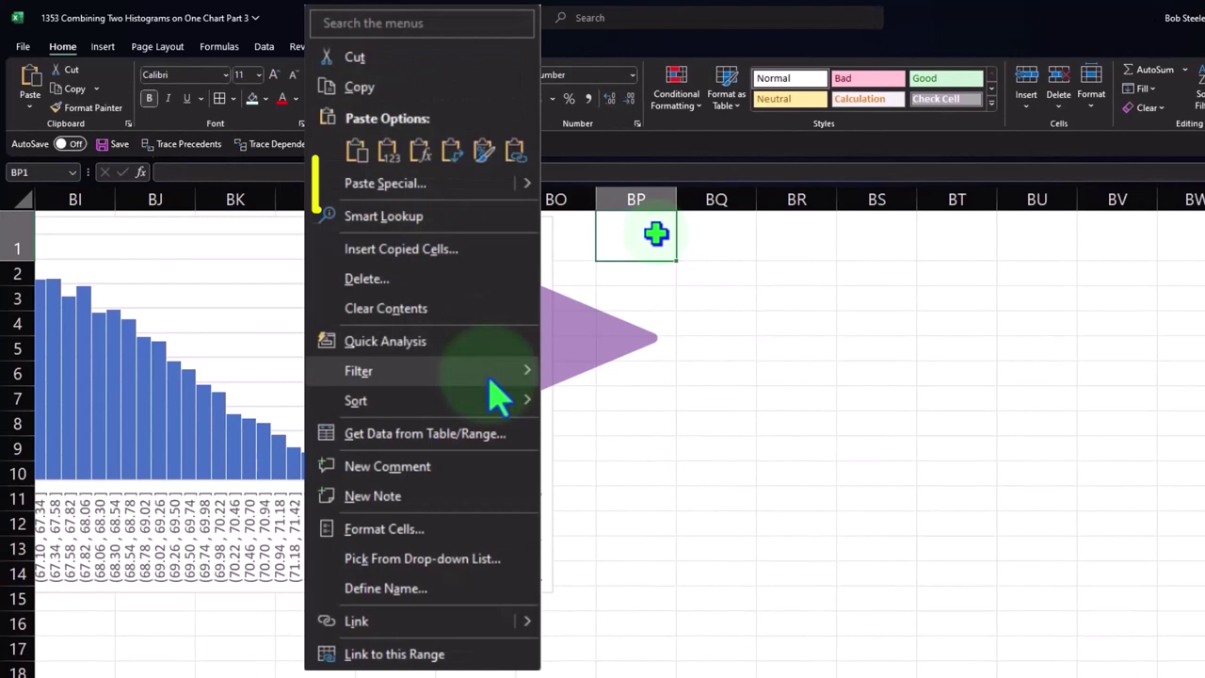
pyautogui.rightClick(656, 234)
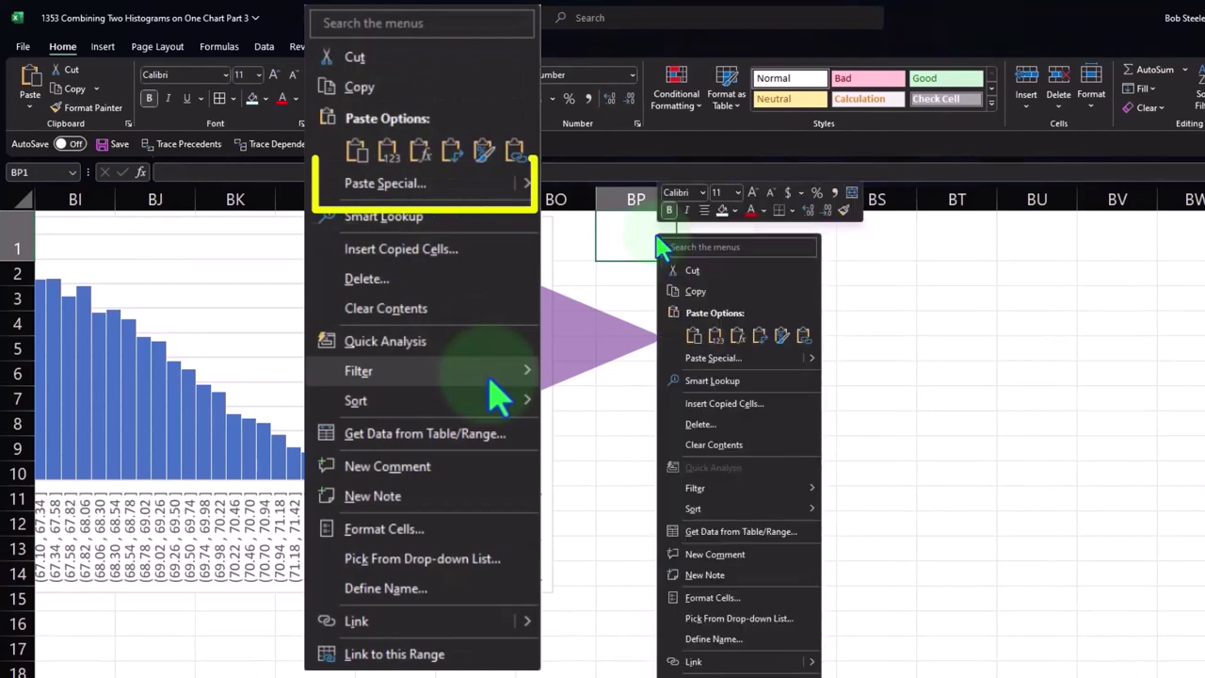
pyautogui.click(715, 335)
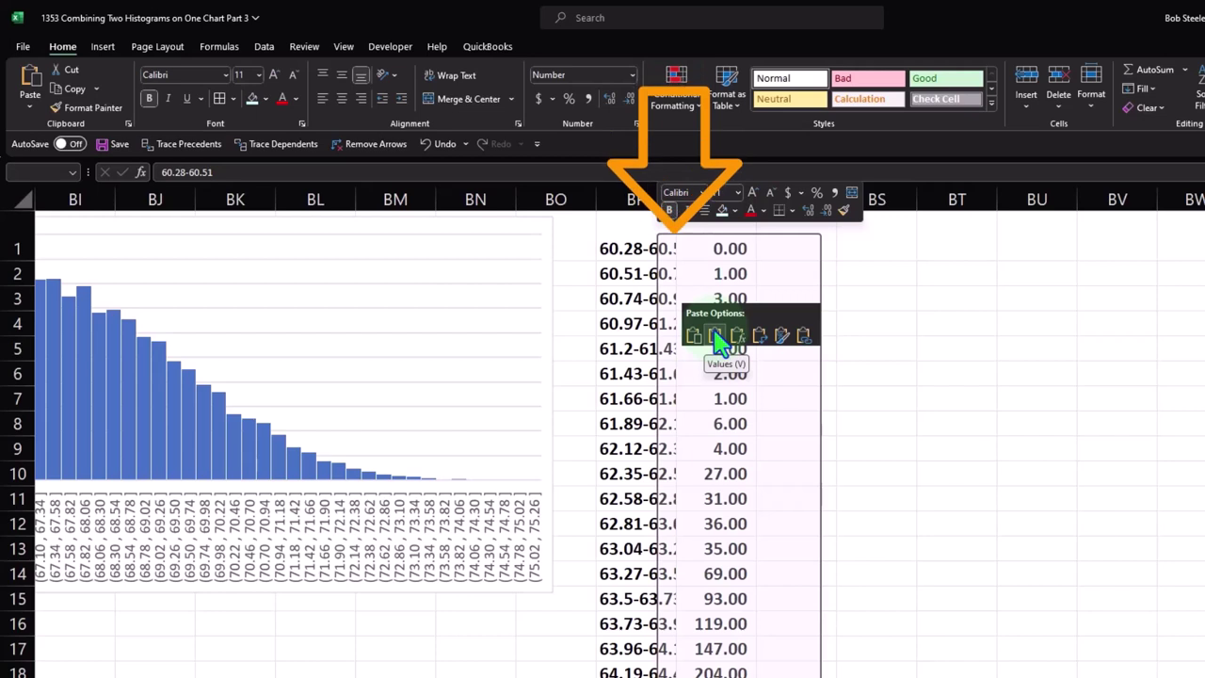
pyautogui.click(715, 335)
pyautogui.click(880, 340)
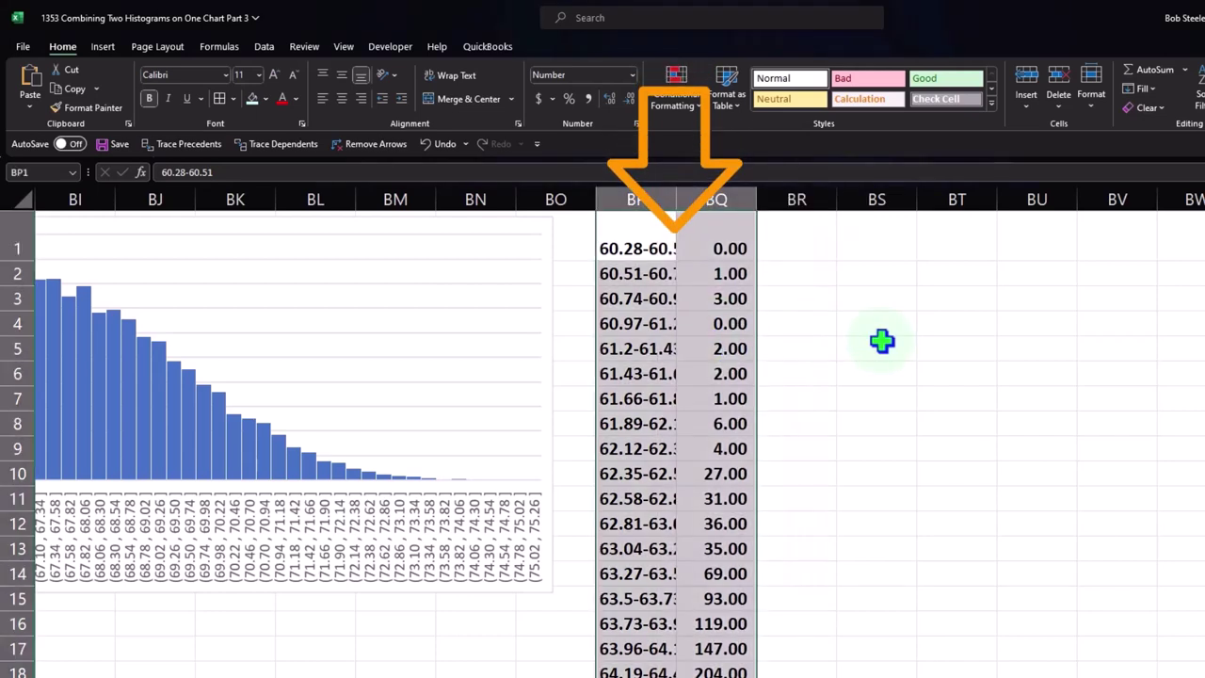
pyautogui.doubleClick(675, 192)
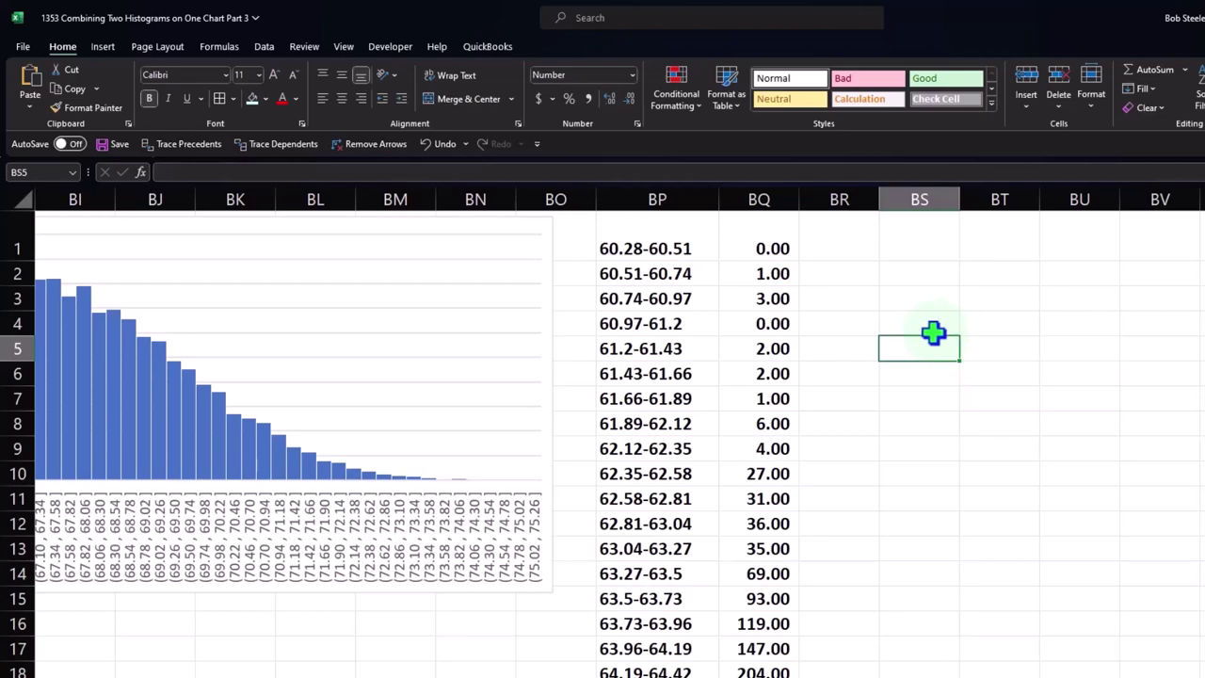
# - Undo the column BP widening and the pasted men's bin values
pyautogui.click(440, 146)
pyautogui.click(440, 146)
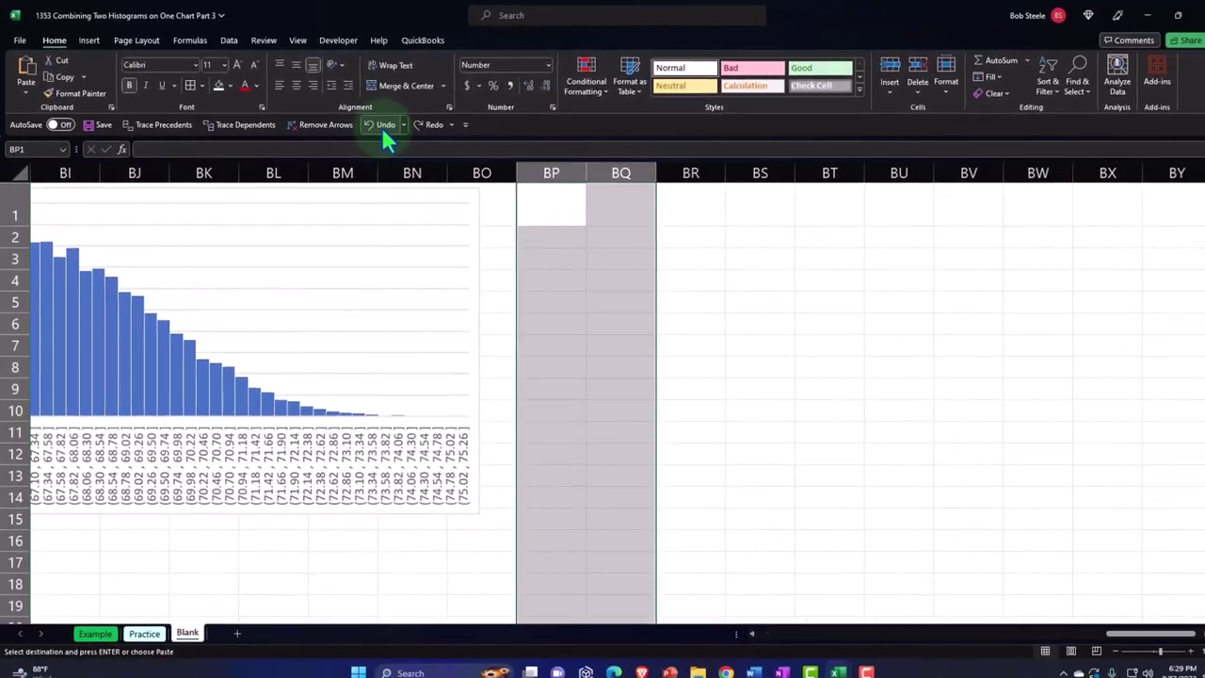
pyautogui.hotkey('ctrl', 'z')
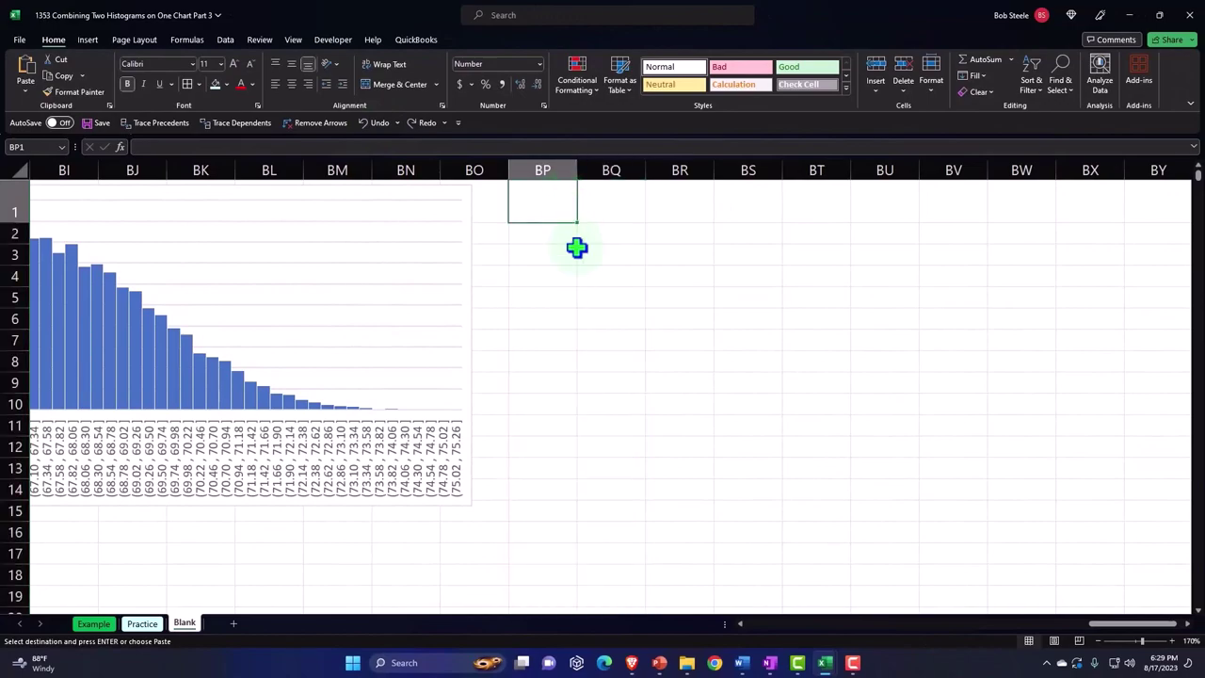
# - Enter the formula =E17 in BP1 to link it to the first men's bin label
pyautogui.write('=')
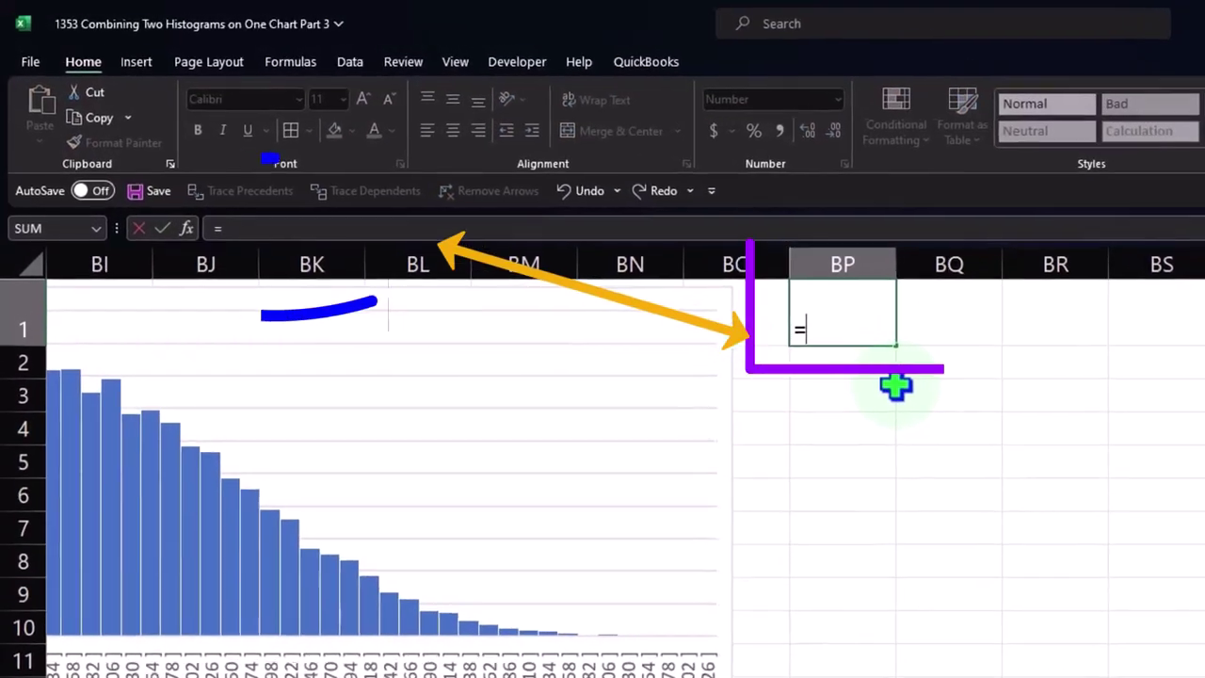
pyautogui.press('Left')
pyautogui.press('Left')
pyautogui.press('Left')
pyautogui.press('Left')
pyautogui.press('Left')
pyautogui.press('Left')
pyautogui.press('Left')
pyautogui.press('Left')
pyautogui.press('Left')
pyautogui.press('Left')
pyautogui.press('Left')
pyautogui.press('Left')
pyautogui.press('Left')
pyautogui.press('Left')
pyautogui.press('Left')
pyautogui.press('Left')
pyautogui.press('Left')
pyautogui.press('Left')
pyautogui.press('Left')
pyautogui.press('Left')
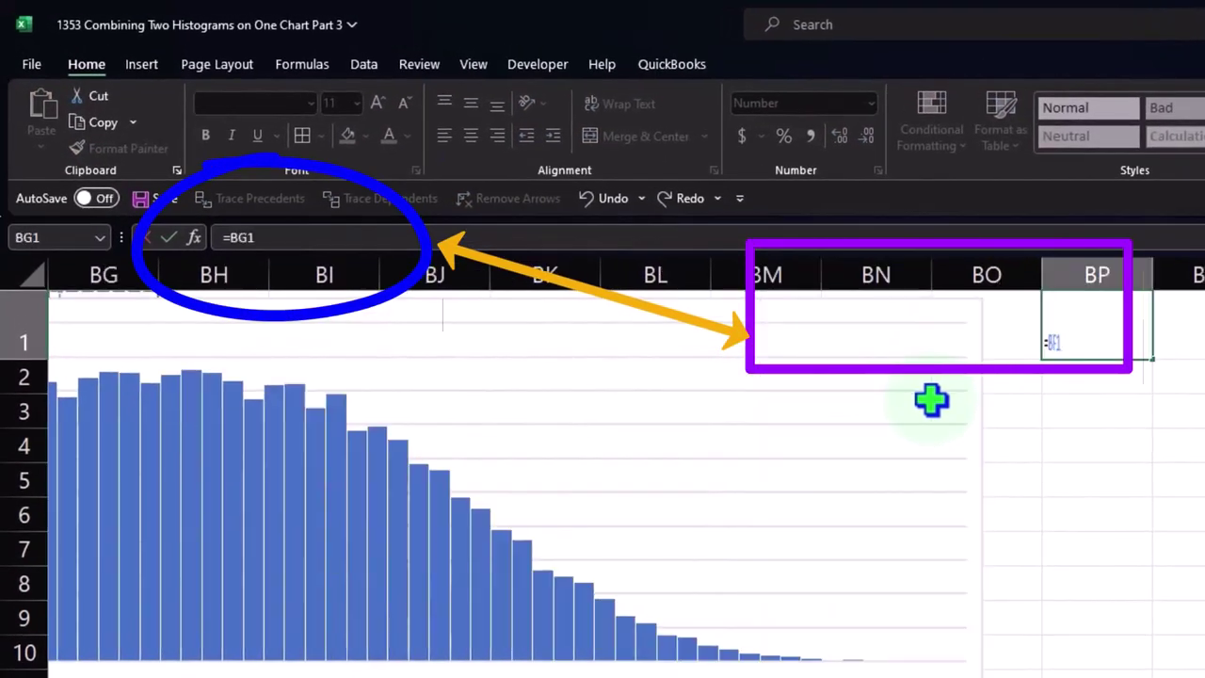
pyautogui.press('Left')
pyautogui.press('Left')
pyautogui.press('Left')
pyautogui.press('Left')
pyautogui.press('Left')
pyautogui.press('Left')
pyautogui.press('Left')
pyautogui.press('Left')
pyautogui.press('Left')
pyautogui.press('Left')
pyautogui.press('Left')
pyautogui.press('Left')
pyautogui.press('Left')
pyautogui.press('Left')
pyautogui.press('Left')
pyautogui.press('Left')
pyautogui.press('Left')
pyautogui.press('Left')
pyautogui.press('Left')
pyautogui.press('Left')
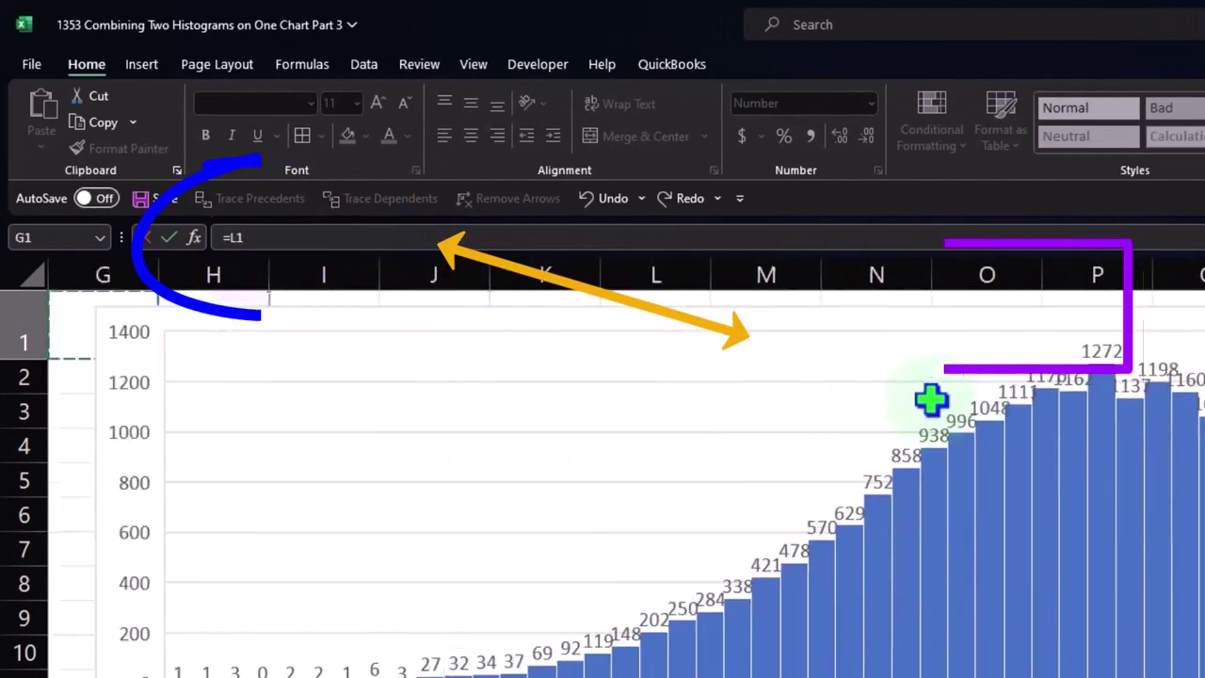
pyautogui.press('Down')
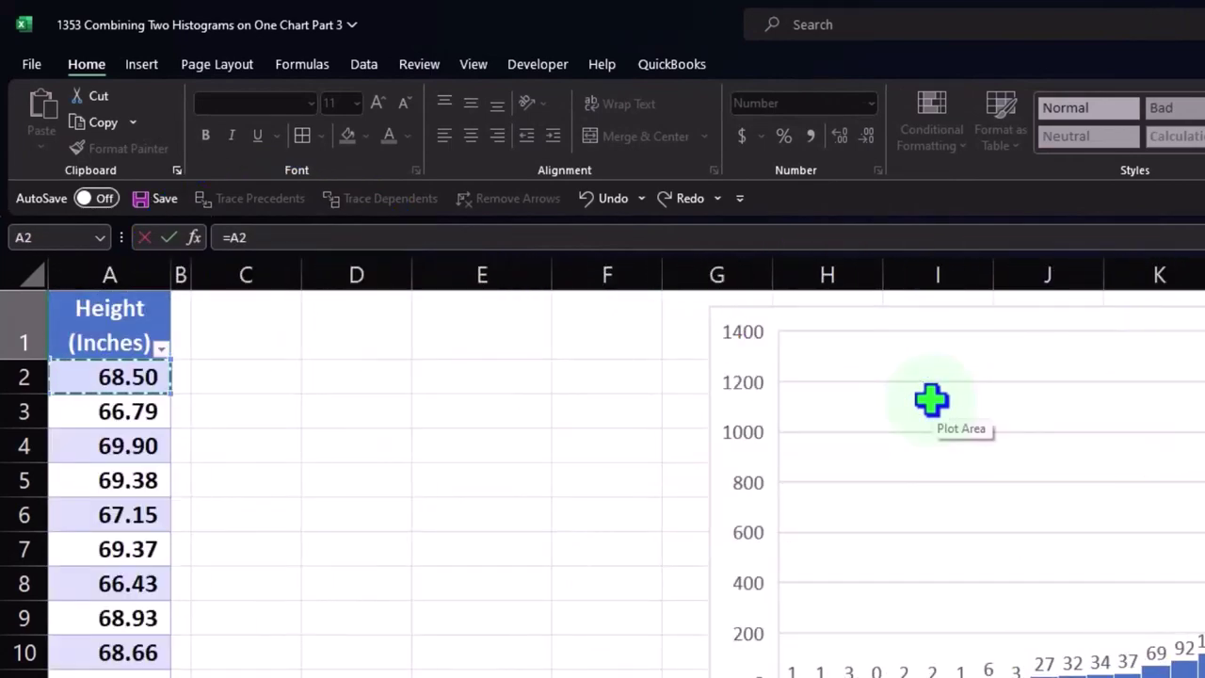
pyautogui.press('Down')
pyautogui.press('Down')
pyautogui.press('Down')
pyautogui.press('Down')
pyautogui.press('Down')
pyautogui.press('Down')
pyautogui.press('Down')
pyautogui.press('Down')
pyautogui.press('Down')
pyautogui.press('Down')
pyautogui.press('Down')
pyautogui.press('Down')
pyautogui.press('Down')
pyautogui.press('Down')
pyautogui.press('Down')
pyautogui.press('Down')
pyautogui.press('Down')
pyautogui.press('Down')
pyautogui.press('Down')
pyautogui.press('Down')
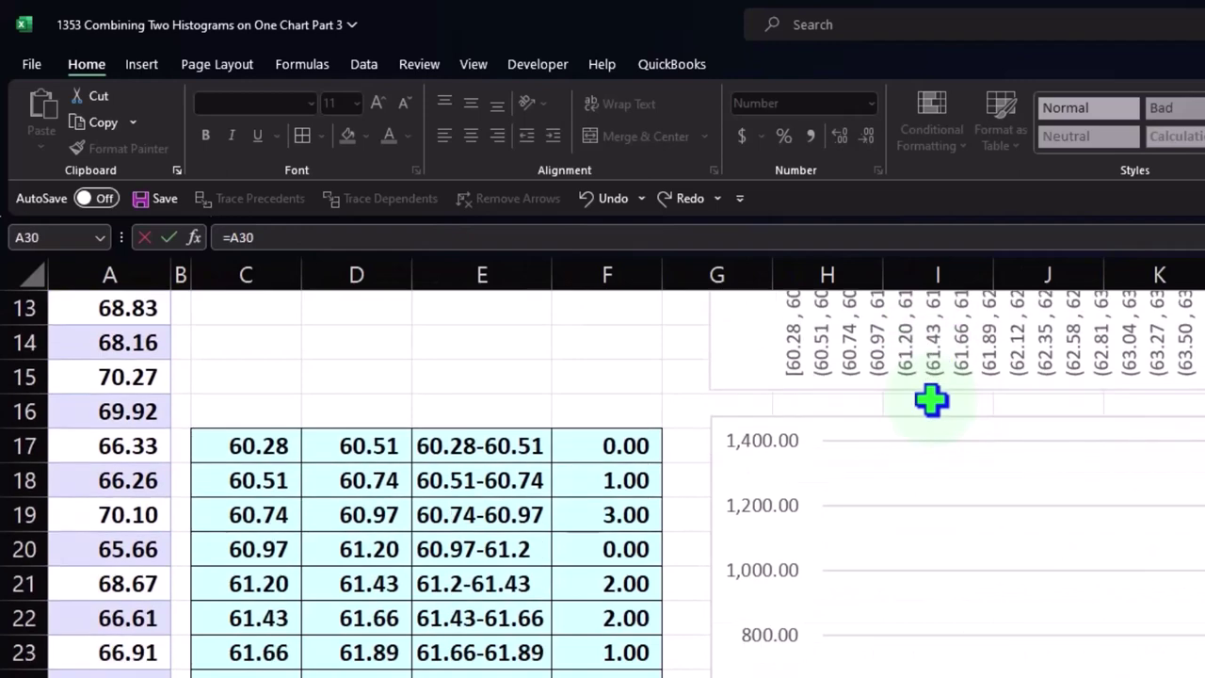
pyautogui.press('Up')
pyautogui.press('Up')
pyautogui.press('Up')
pyautogui.press('Up')
pyautogui.press('Up')
pyautogui.press('Up')
pyautogui.press('Up')
pyautogui.press('Up')
pyautogui.press('Up')
pyautogui.press('Right')
pyautogui.press('Right')
pyautogui.press('Right')
pyautogui.press('Right')
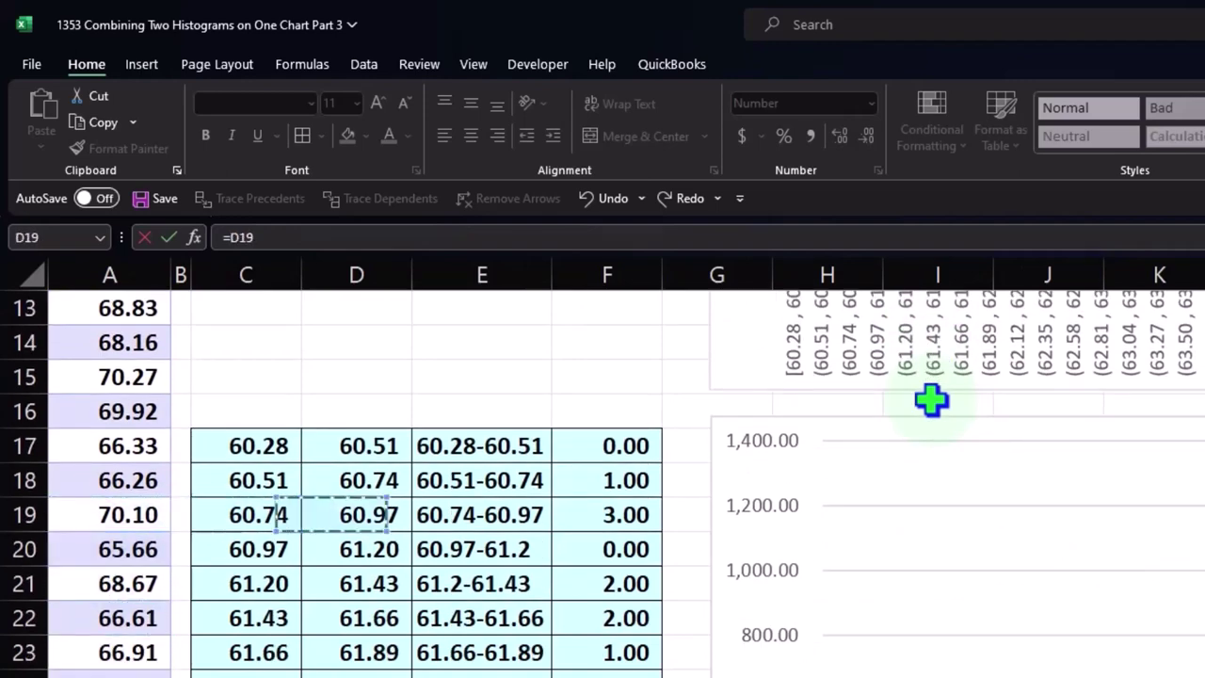
pyautogui.press('Up')
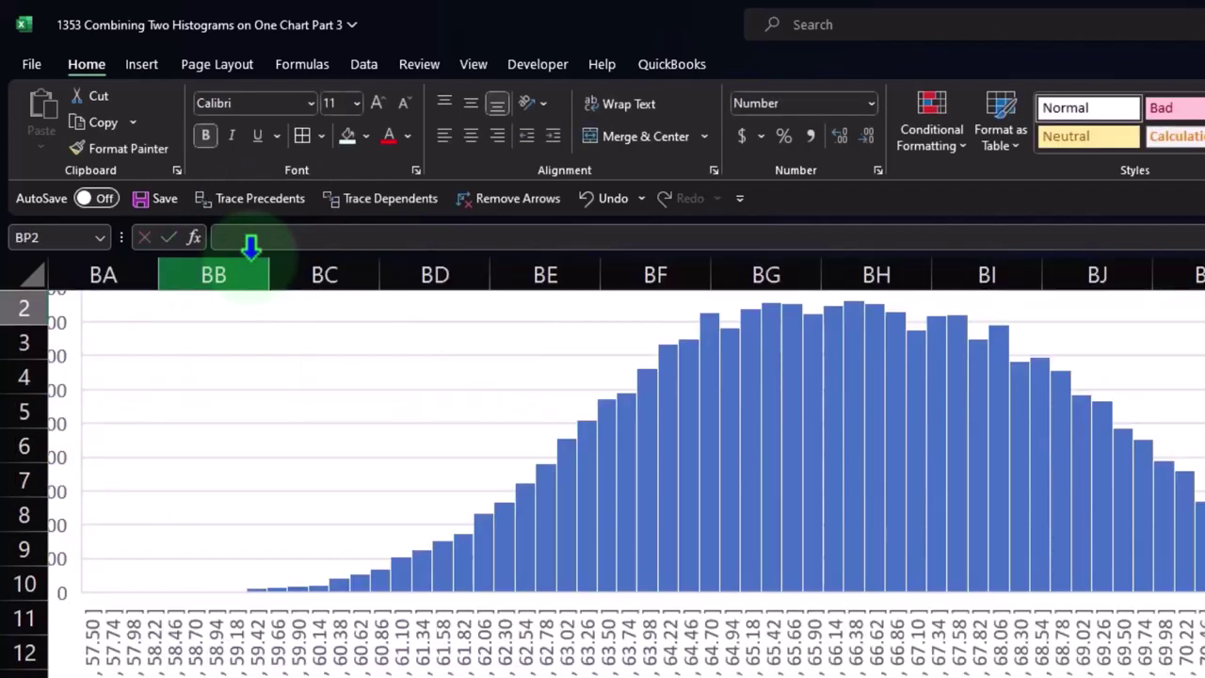
pyautogui.press('Right')
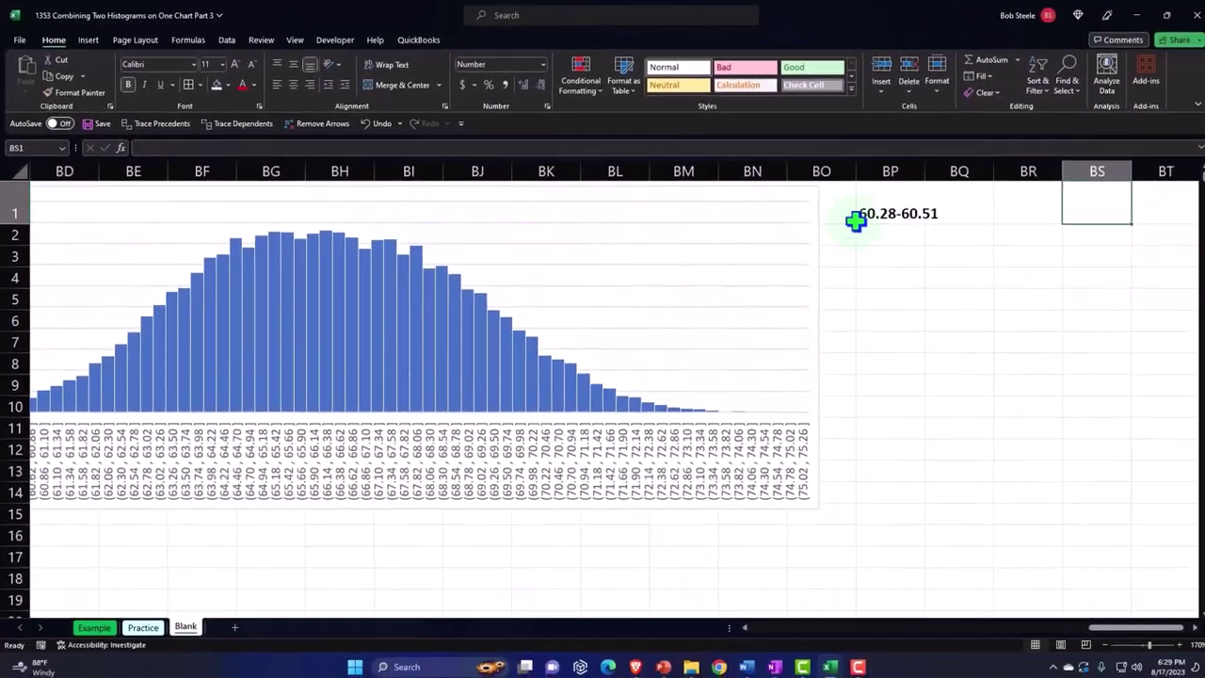
# - Fill the linking formula from BP1 across to column BQ and down through row 74
pyautogui.click(899, 213)
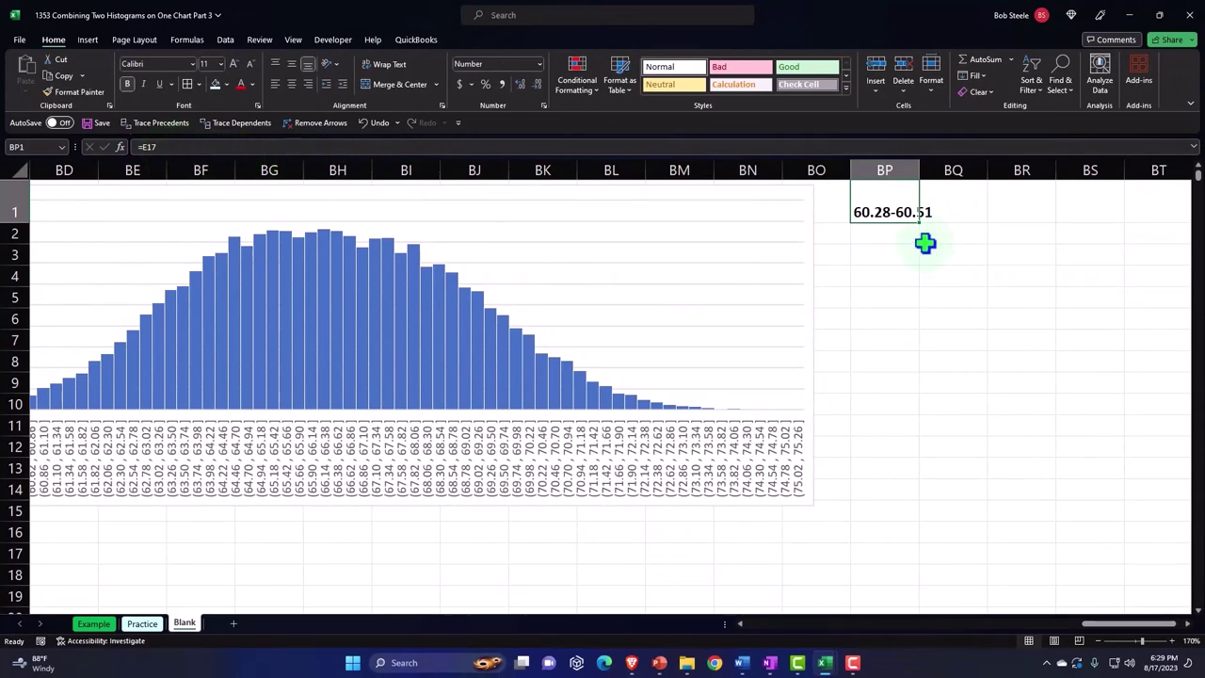
pyautogui.moveTo(922, 222)
pyautogui.mouseDown()
pyautogui.moveTo(963, 229)
pyautogui.moveTo(985, 204)
pyautogui.moveTo(995, 648)
pyautogui.moveTo(988, 573)
pyautogui.mouseUp()
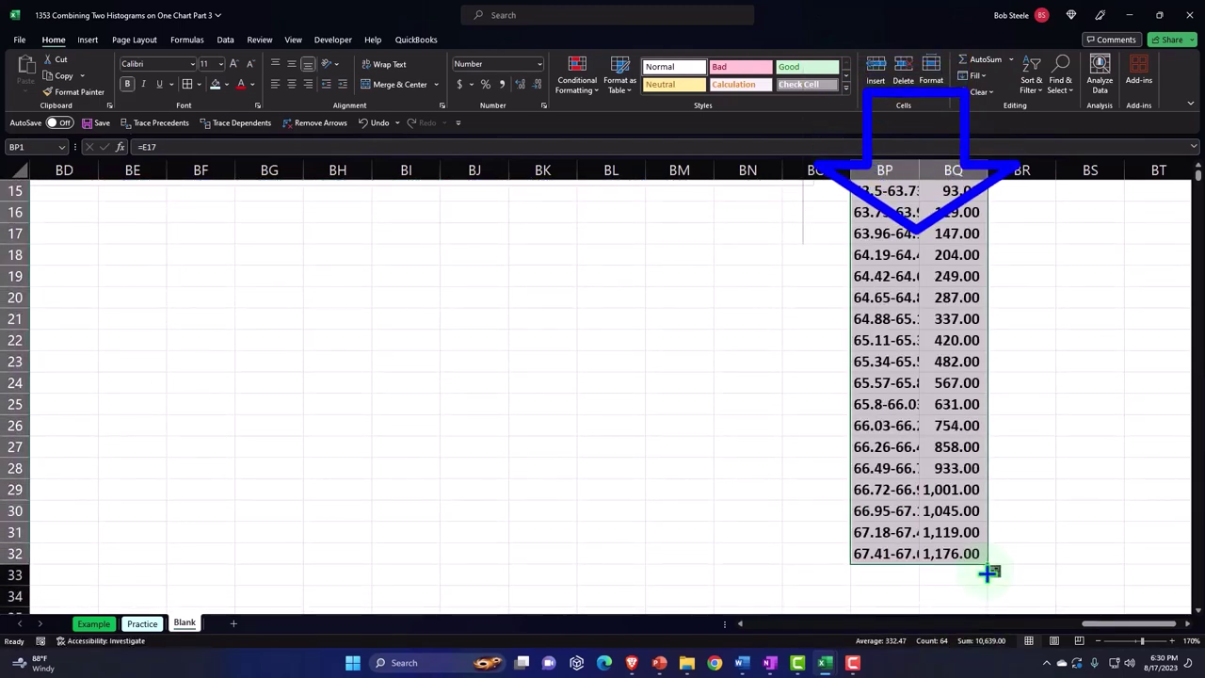
pyautogui.scroll(-3, 988, 409)
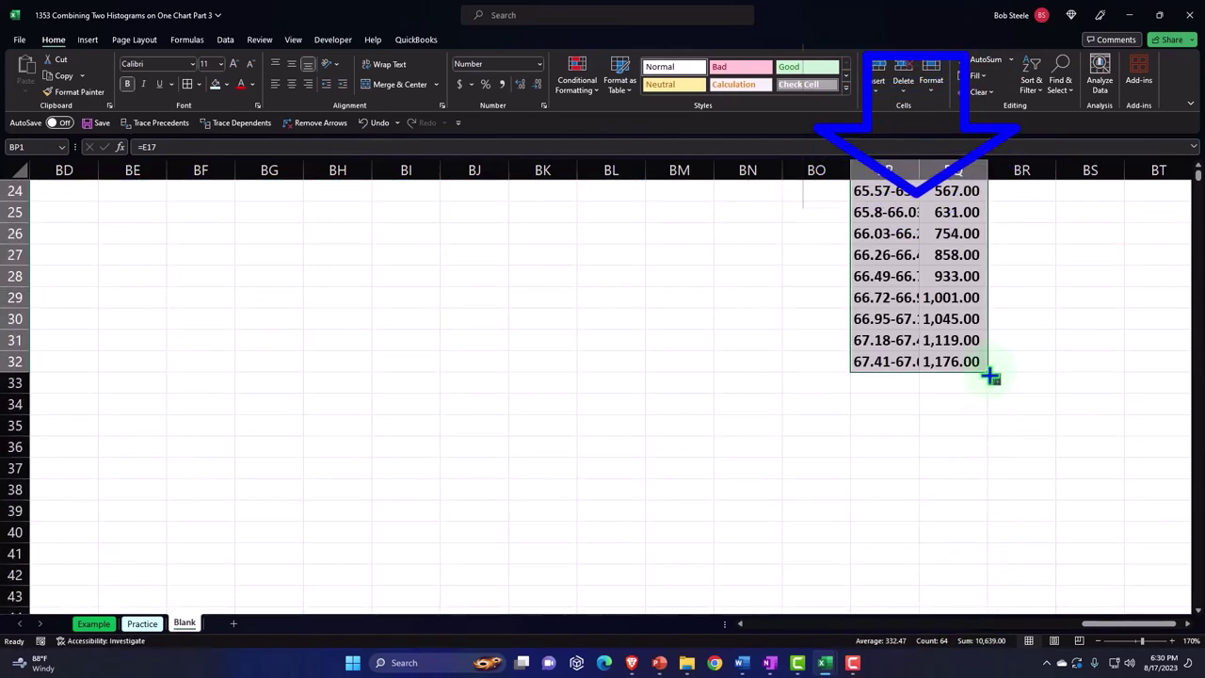
pyautogui.moveTo(991, 372); pyautogui.dragTo(990, 541)
pyautogui.scroll(-3, 988, 489)
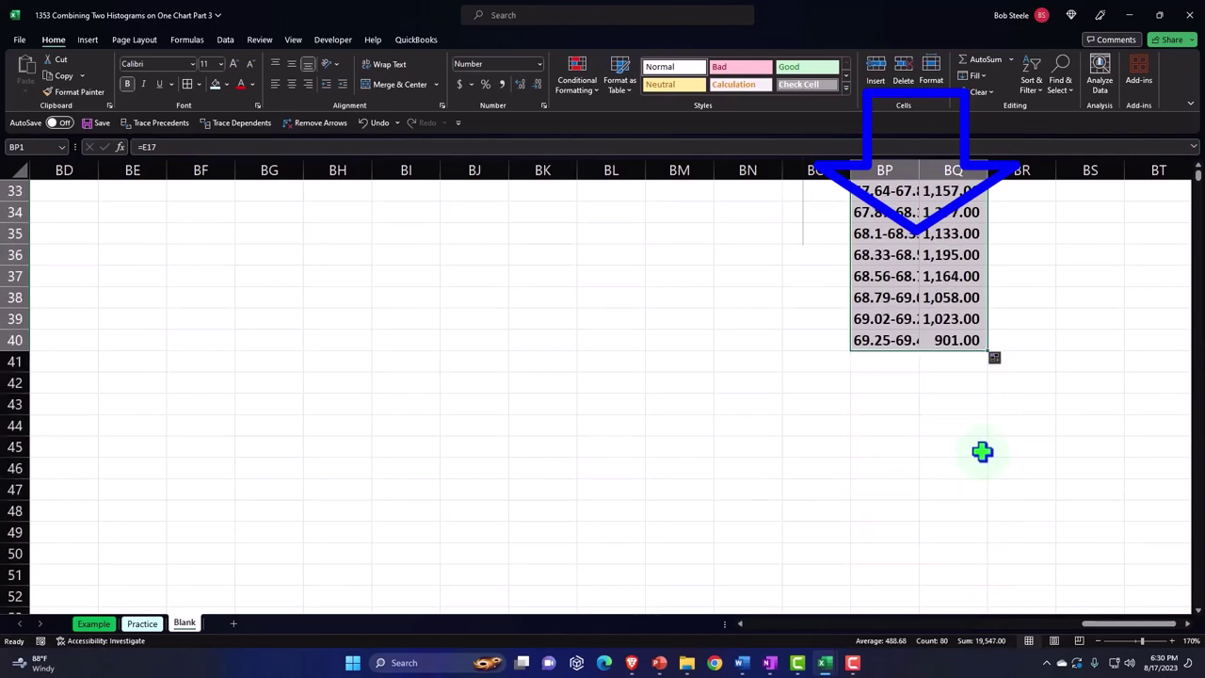
pyautogui.moveTo(992, 357); pyautogui.dragTo(993, 546)
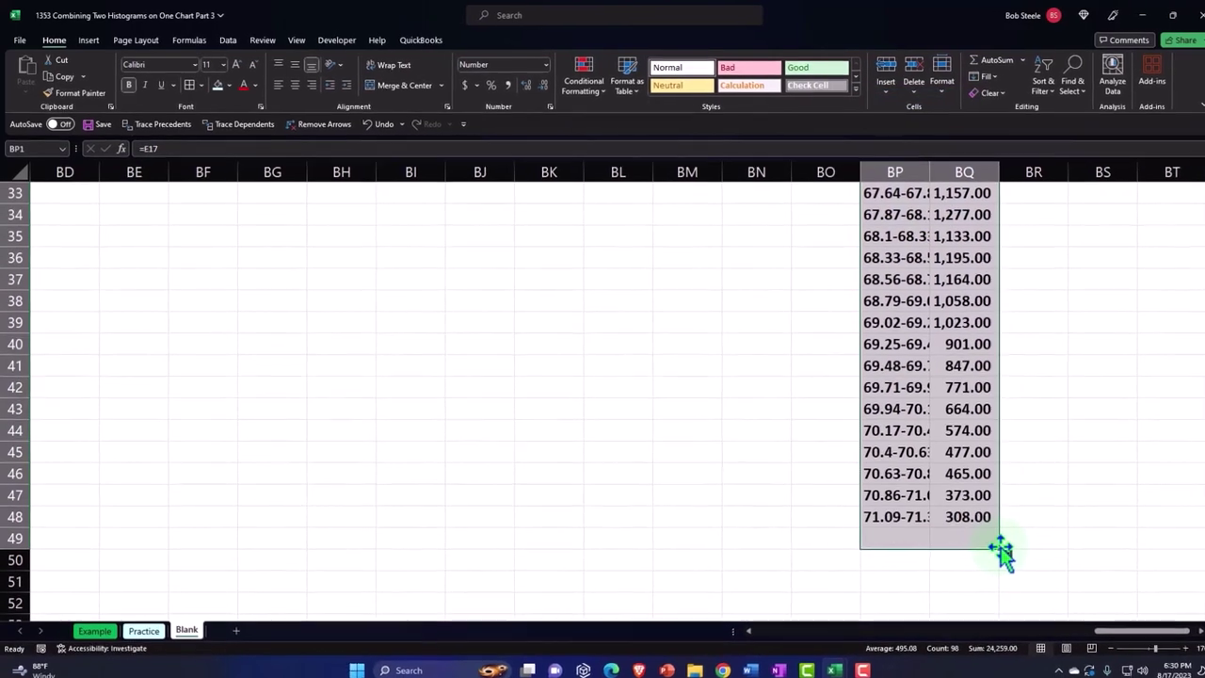
pyautogui.scroll(-3, 1012, 424)
pyautogui.moveTo(1033, 372); pyautogui.dragTo(1036, 597)
pyautogui.scroll(-2, 1021, 484)
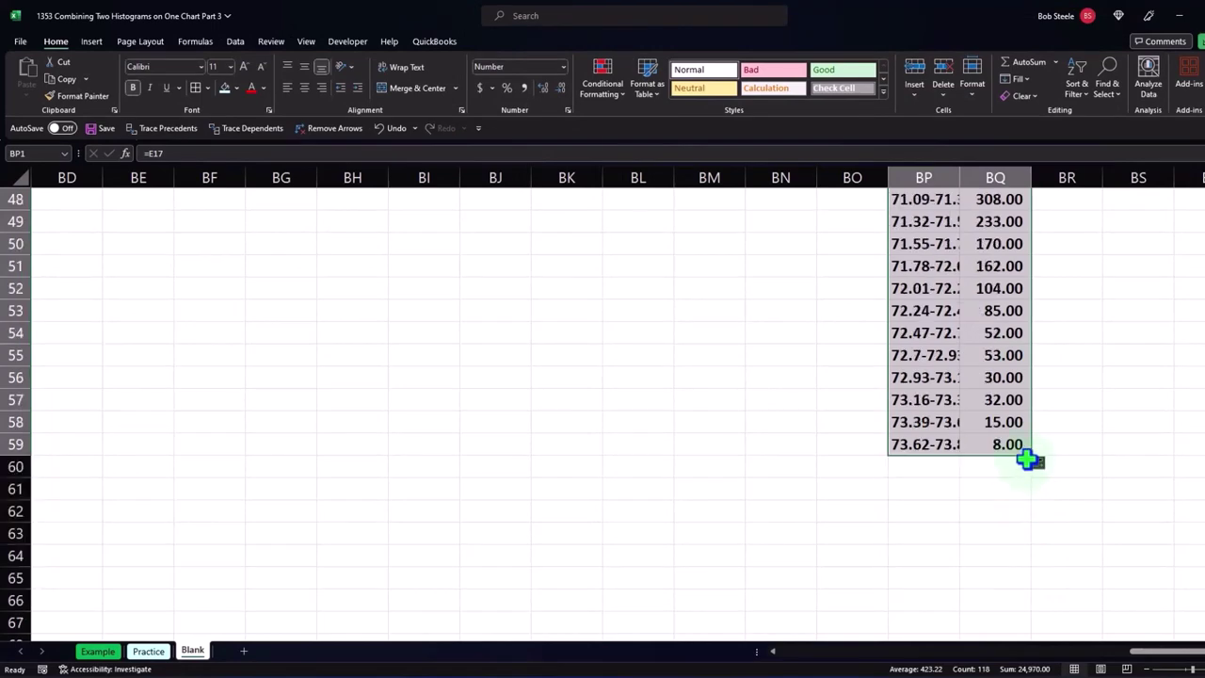
pyautogui.moveTo(1033, 460); pyautogui.dragTo(1032, 537)
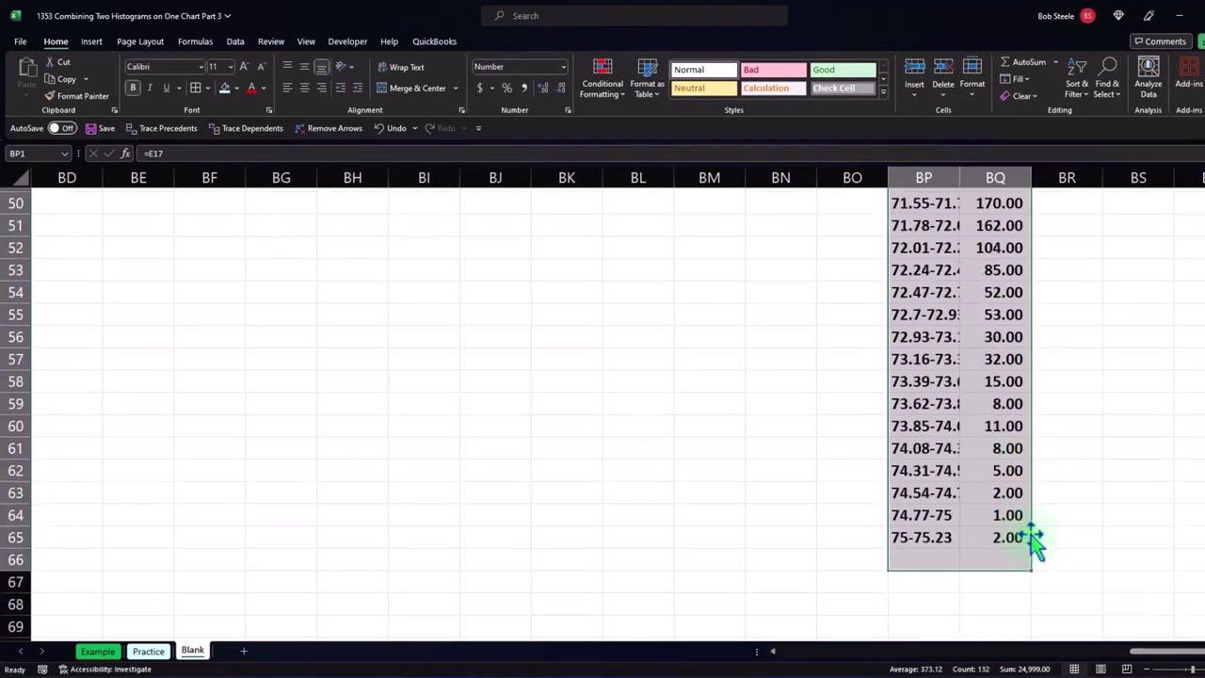
pyautogui.scroll(-2, 1036, 477)
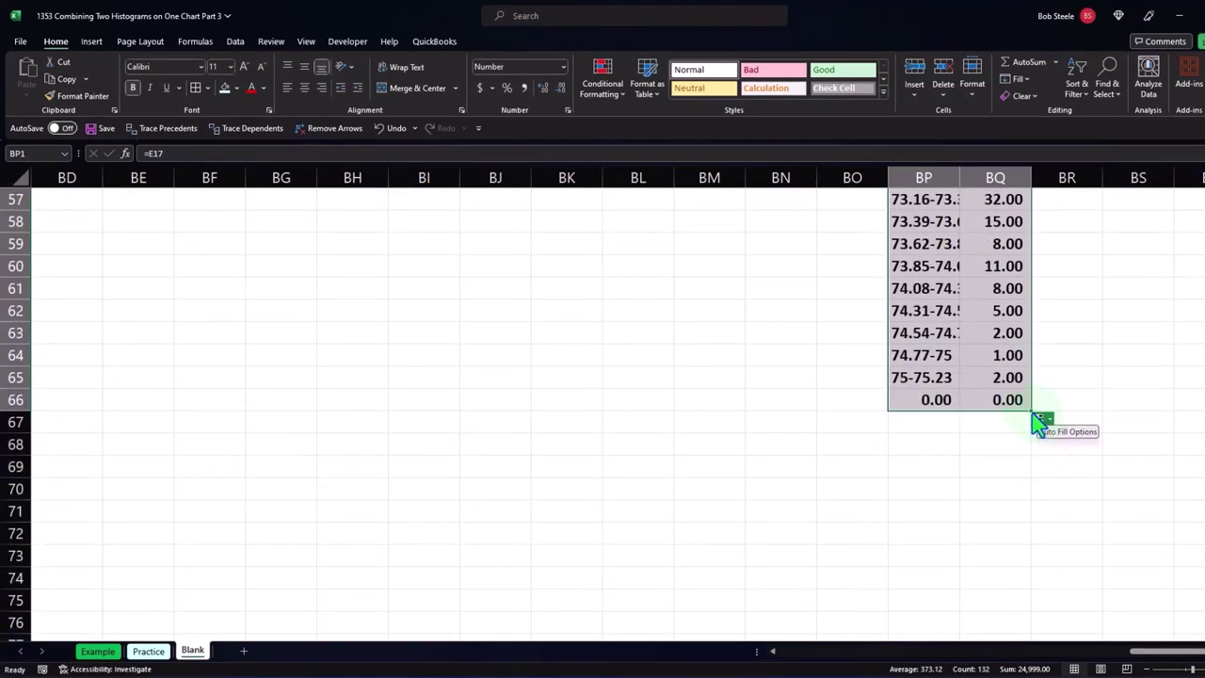
pyautogui.moveTo(1036, 417); pyautogui.dragTo(1022, 591)
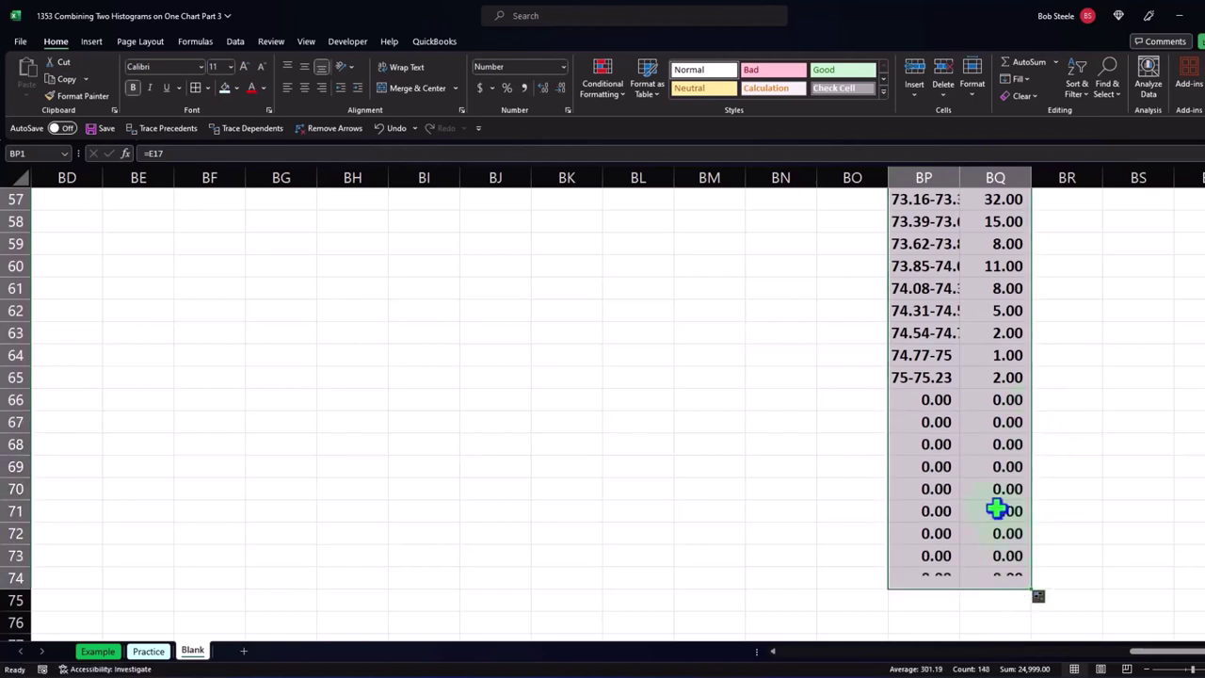
# - Clear the surplus zero formulas in BP66:BQ74 and widen column BP so its bin labels show in full
pyautogui.moveTo(927, 403); pyautogui.dragTo(1000, 587)
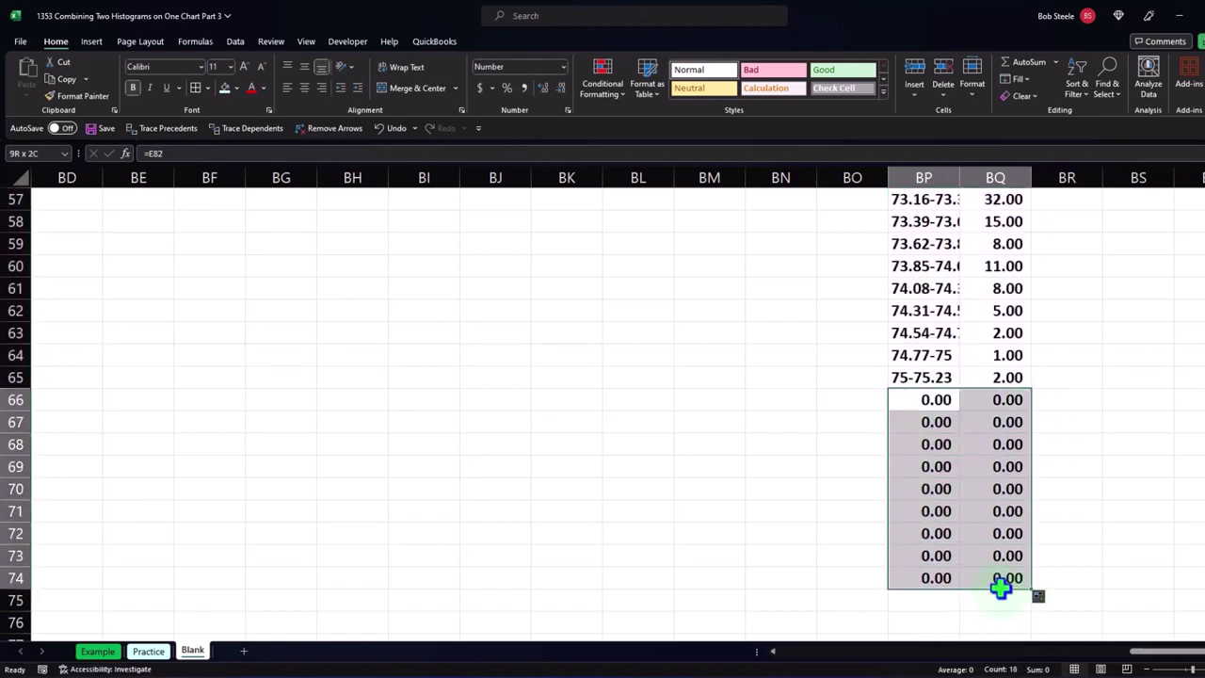
pyautogui.press('Delete')
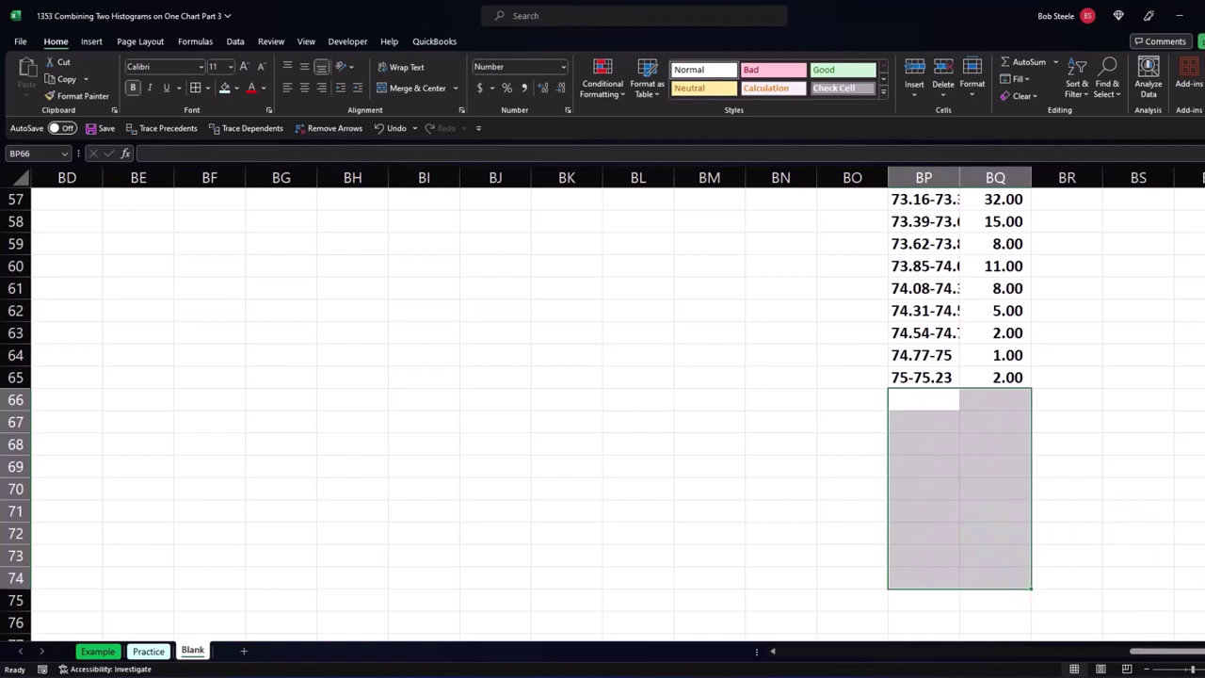
pyautogui.scroll(19, 602, 404)
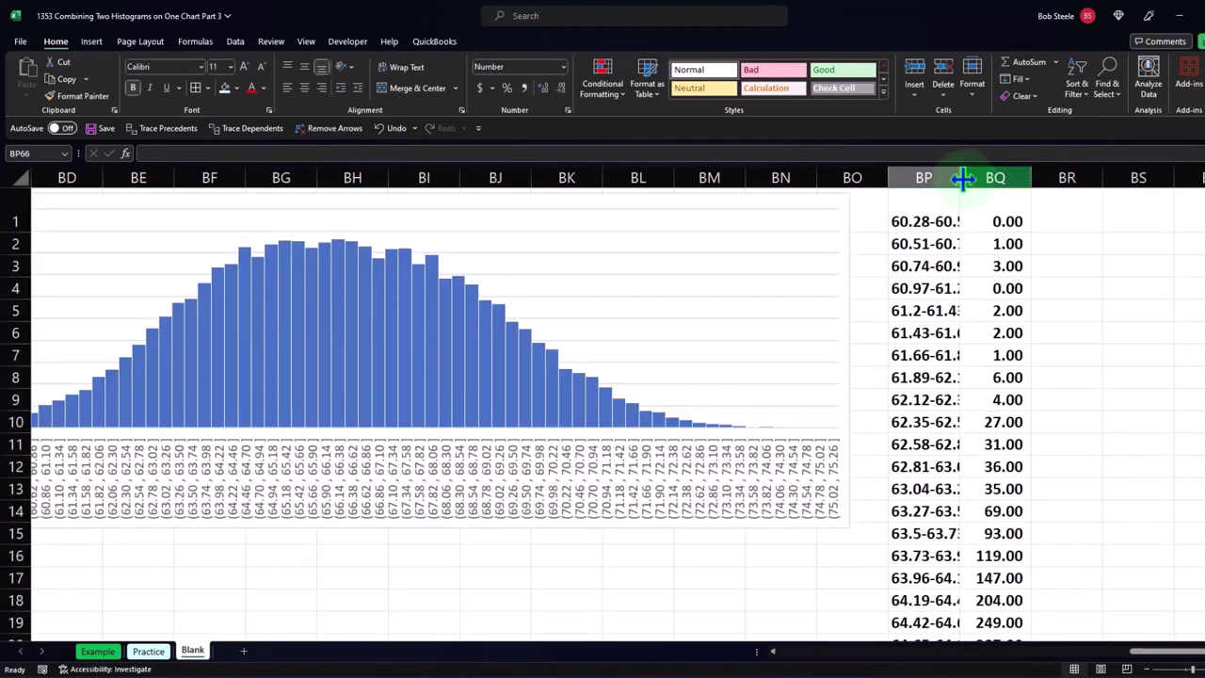
pyautogui.moveTo(960, 179); pyautogui.dragTo(1016, 191)
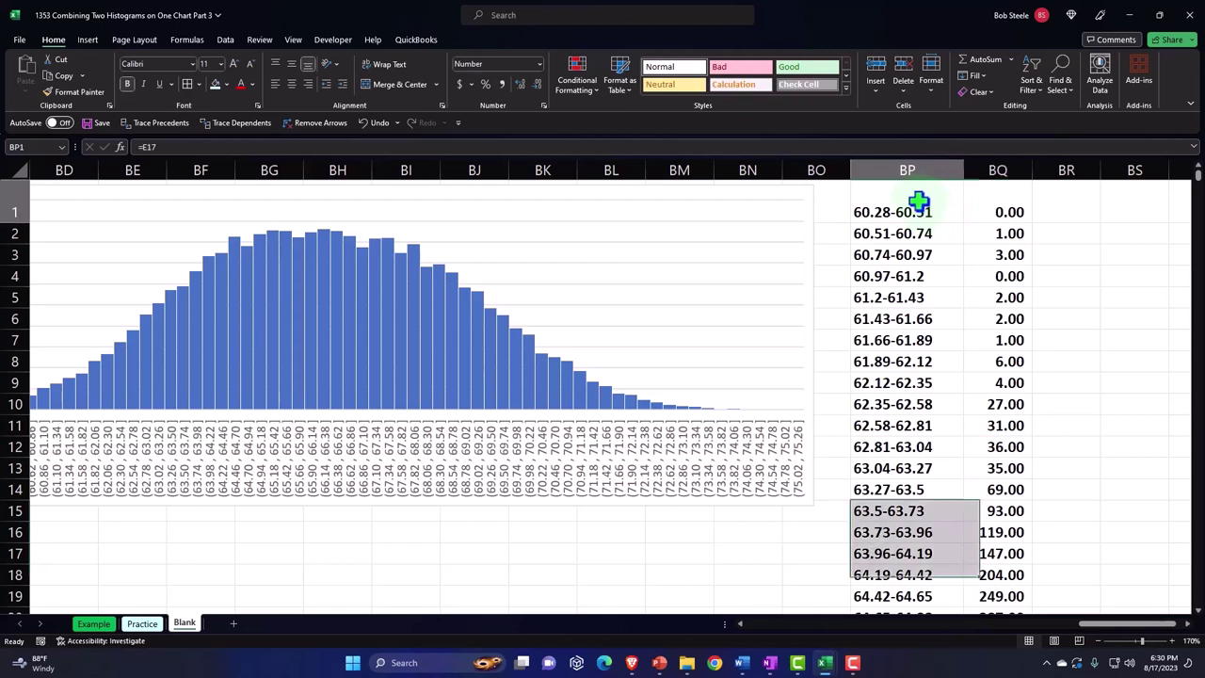
# - Insert blank cells at BP1:BQ1, shifting the linked men's data down
pyautogui.moveTo(920, 198); pyautogui.dragTo(1002, 191)
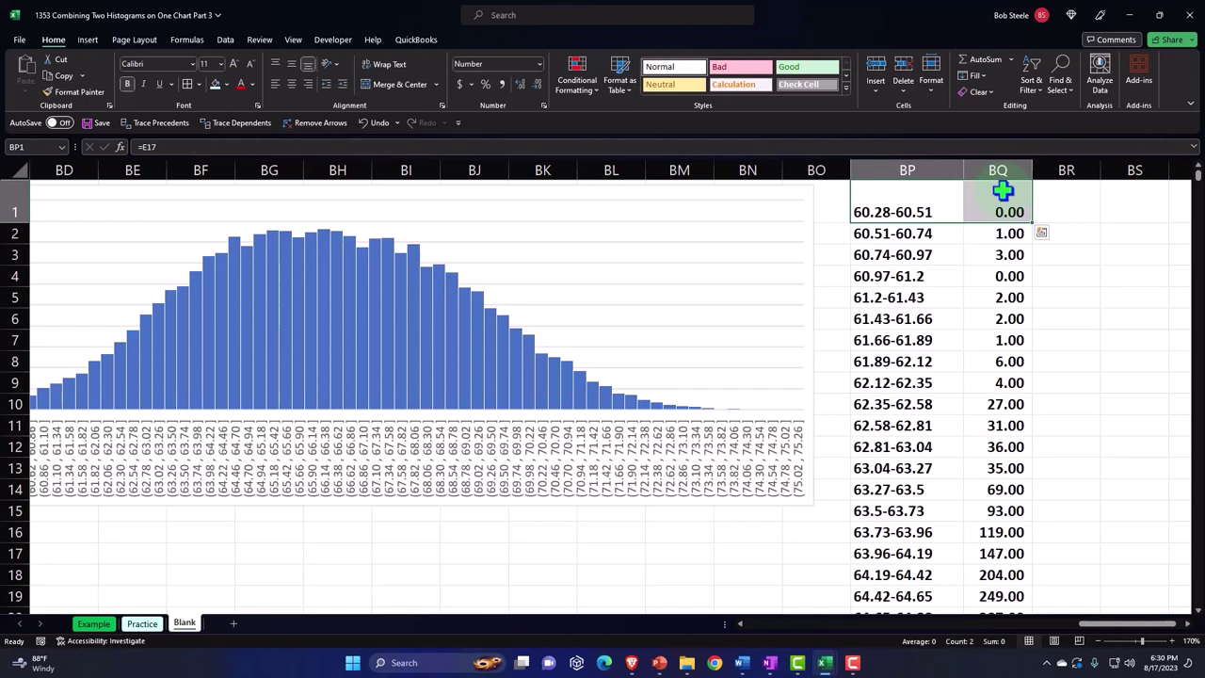
pyautogui.rightClick(909, 201)
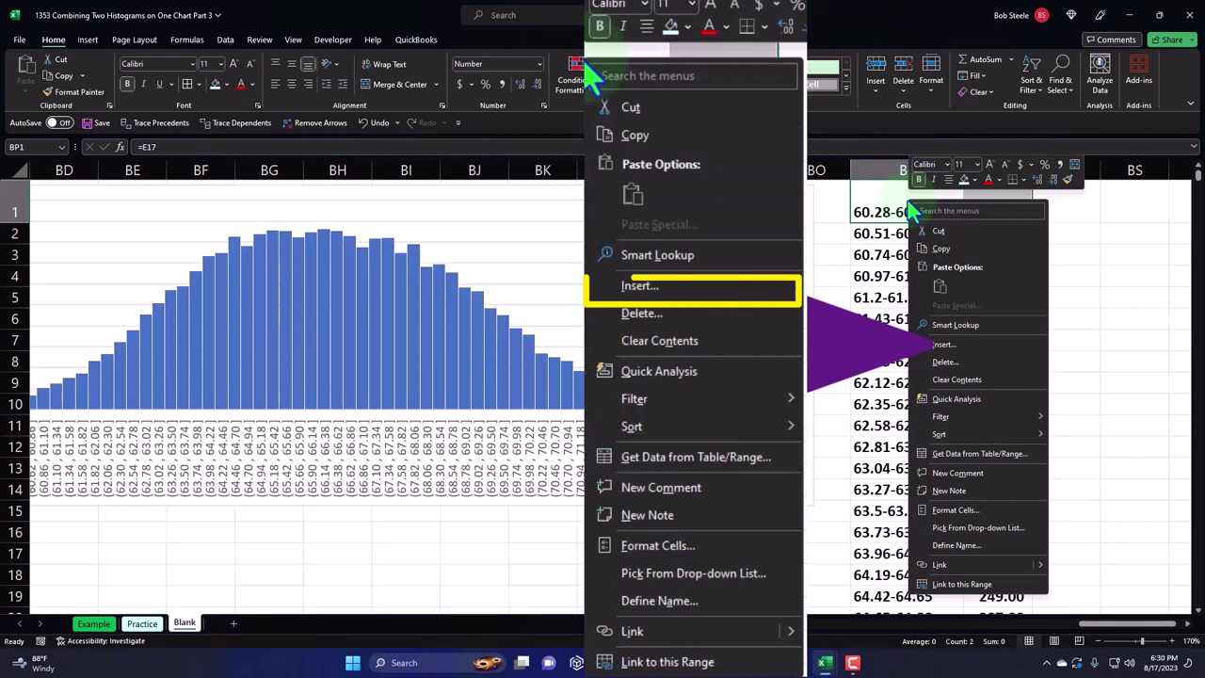
pyautogui.click(943, 345)
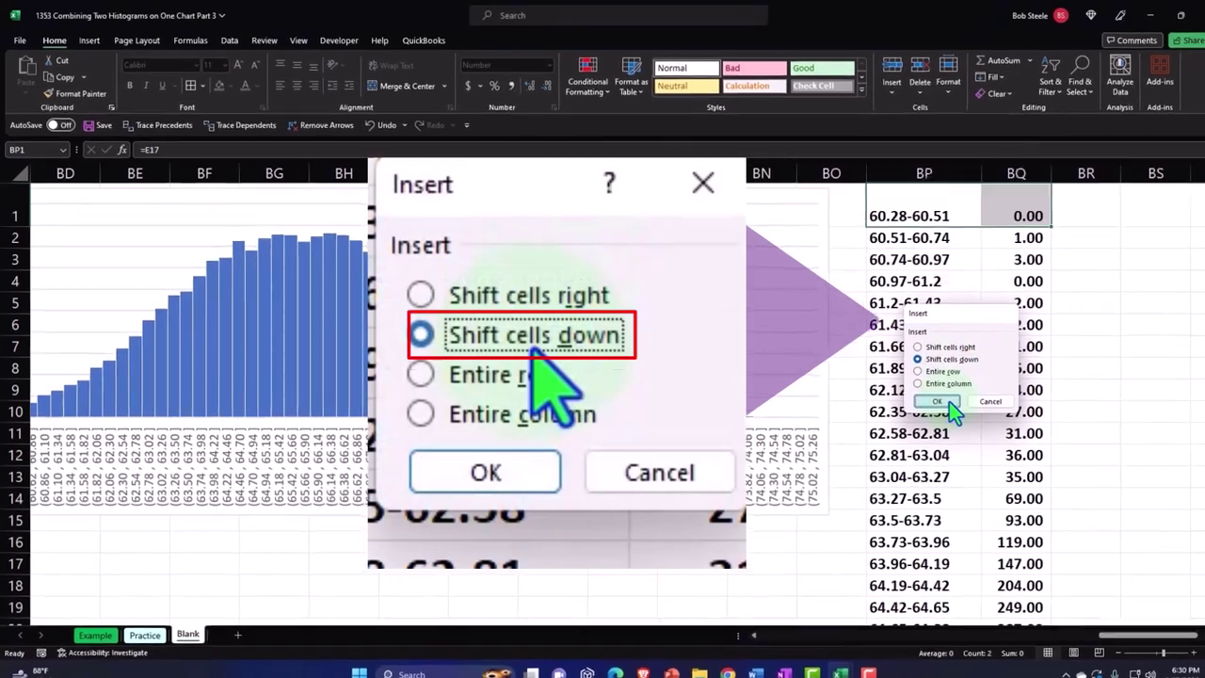
pyautogui.click(921, 394)
# - Enter the header Men in BP1 above the bin labels
pyautogui.click(941, 207)
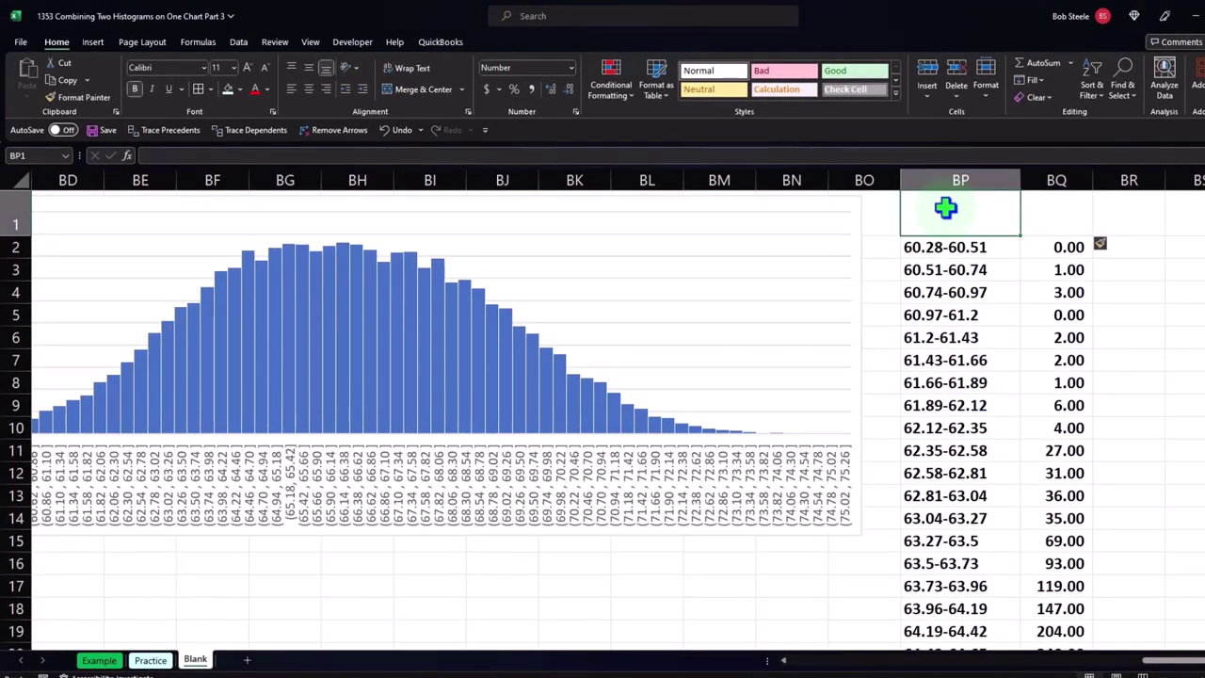
pyautogui.write('Me')
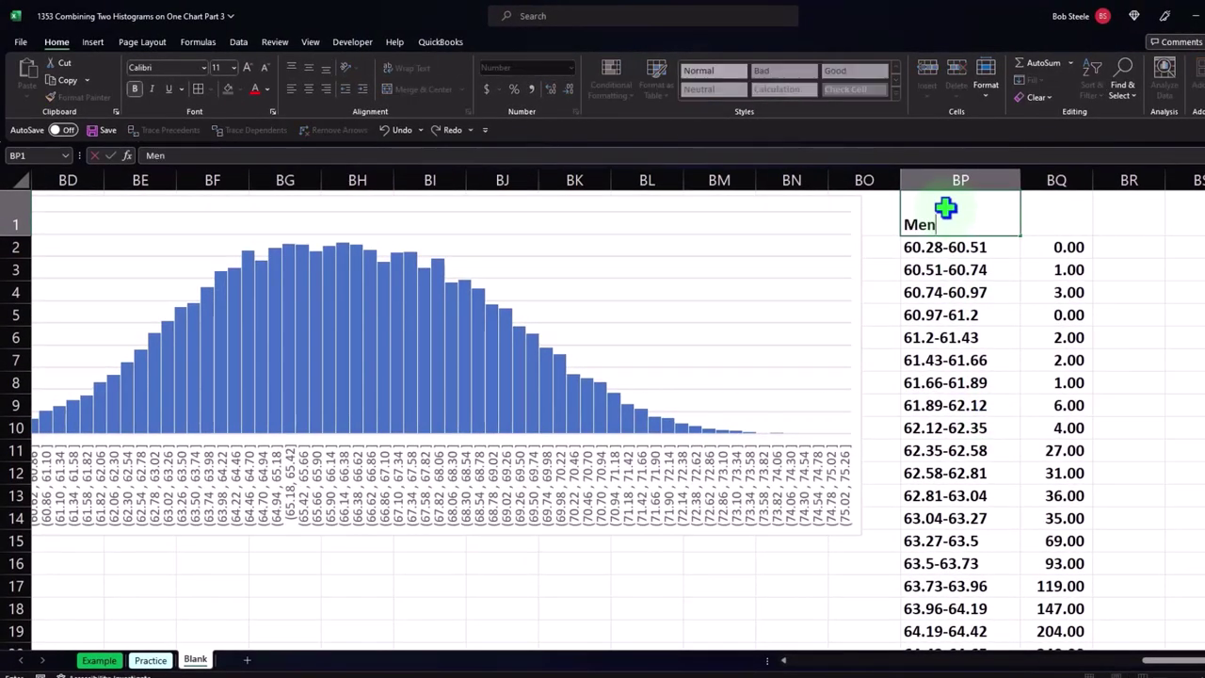
pyautogui.write('n')
pyautogui.press('Return')
# - Format the header cells BP1:BQ1 with a black fill and white font
pyautogui.moveTo(953, 209); pyautogui.dragTo(1036, 217)
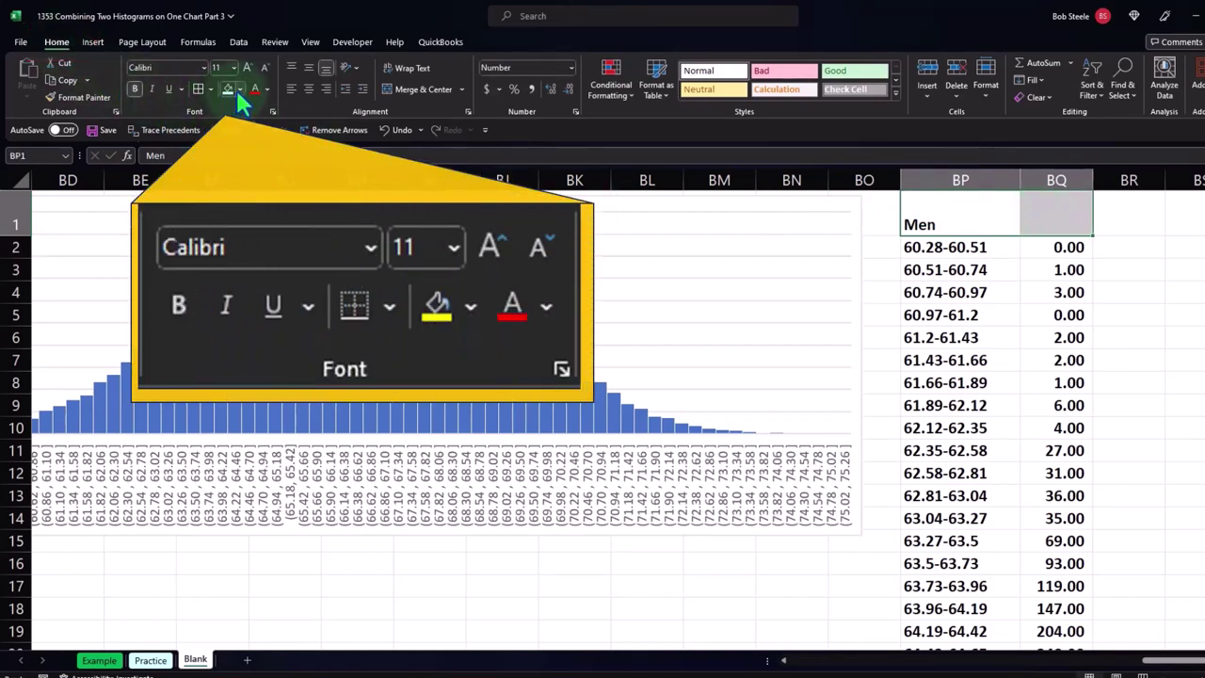
pyautogui.click(240, 92)
pyautogui.click(253, 123)
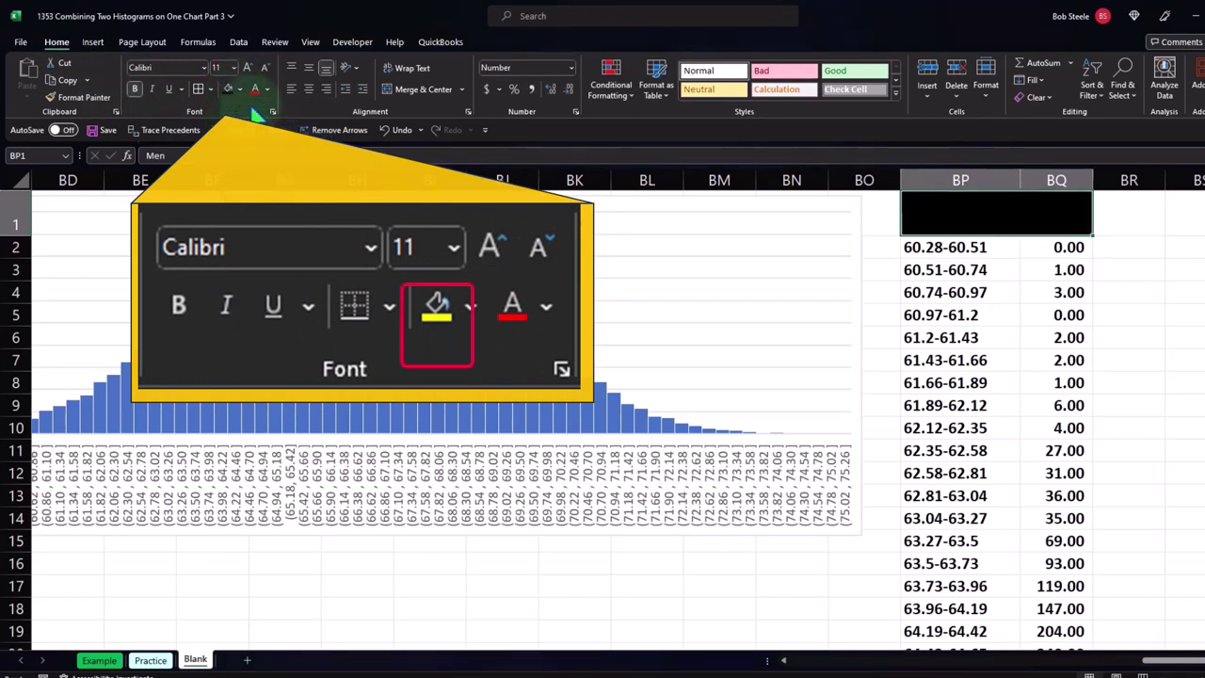
pyautogui.click(266, 89)
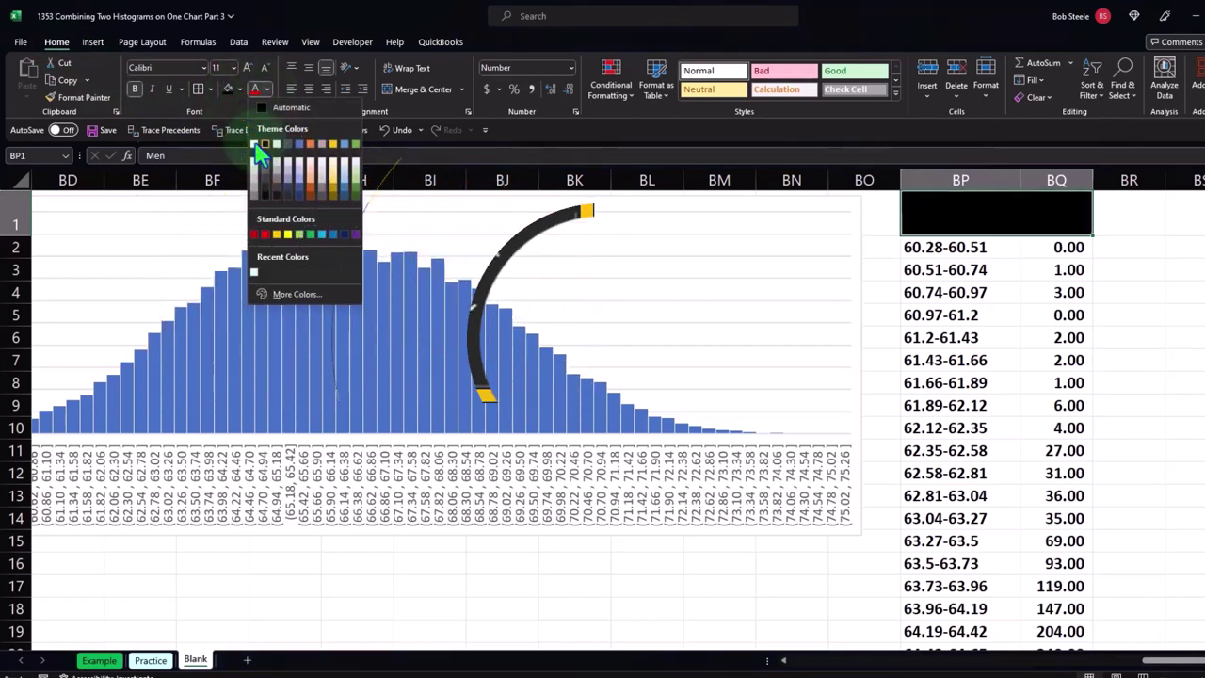
pyautogui.click(254, 146)
pyautogui.click(1057, 340)
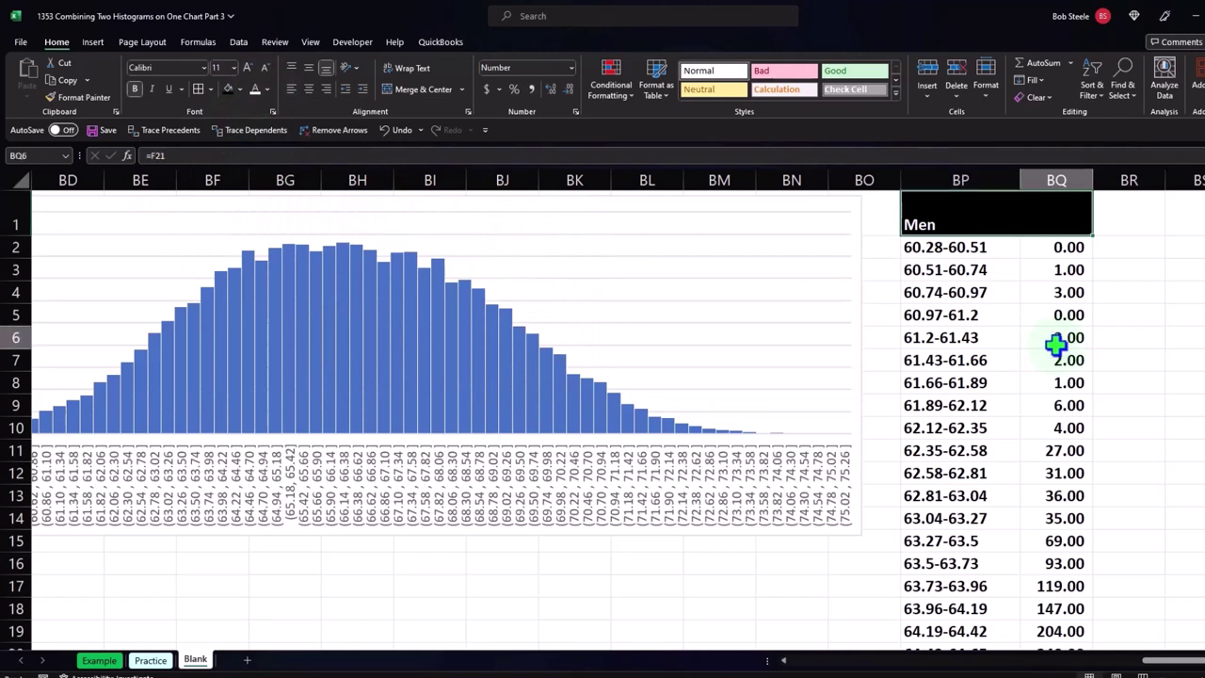
# - Enter the header Men in BQ1 above the frequency counts
pyautogui.click(1058, 226)
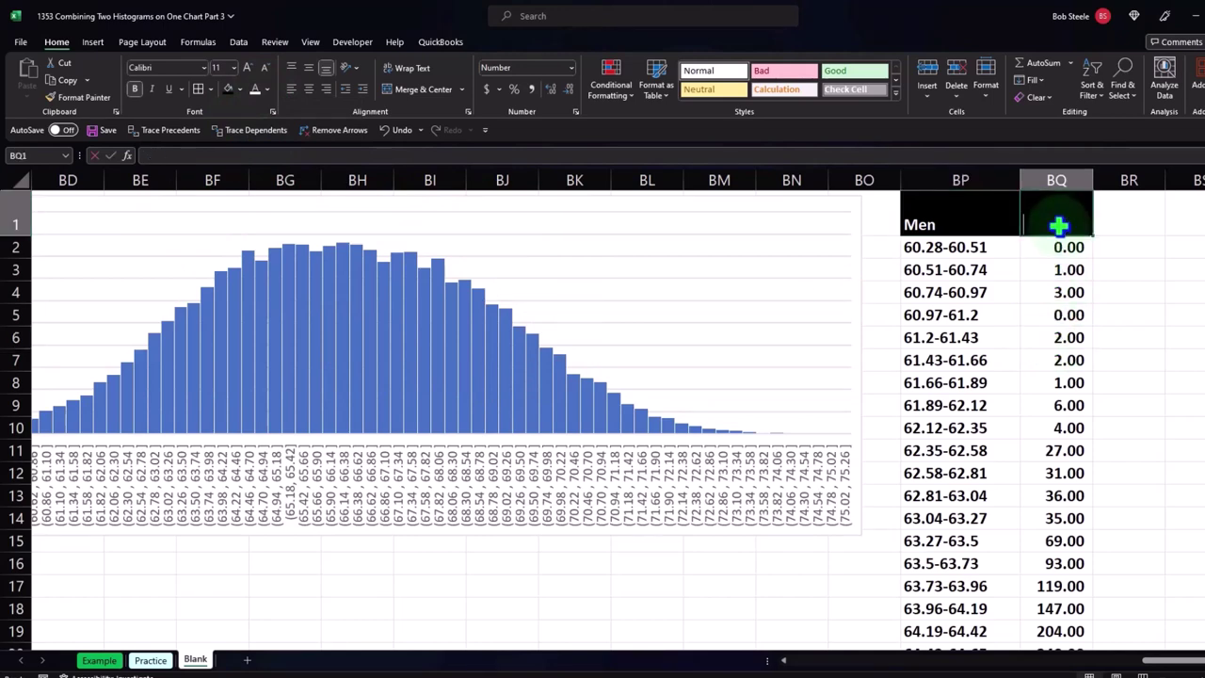
pyautogui.write('Men')
pyautogui.press('Return')
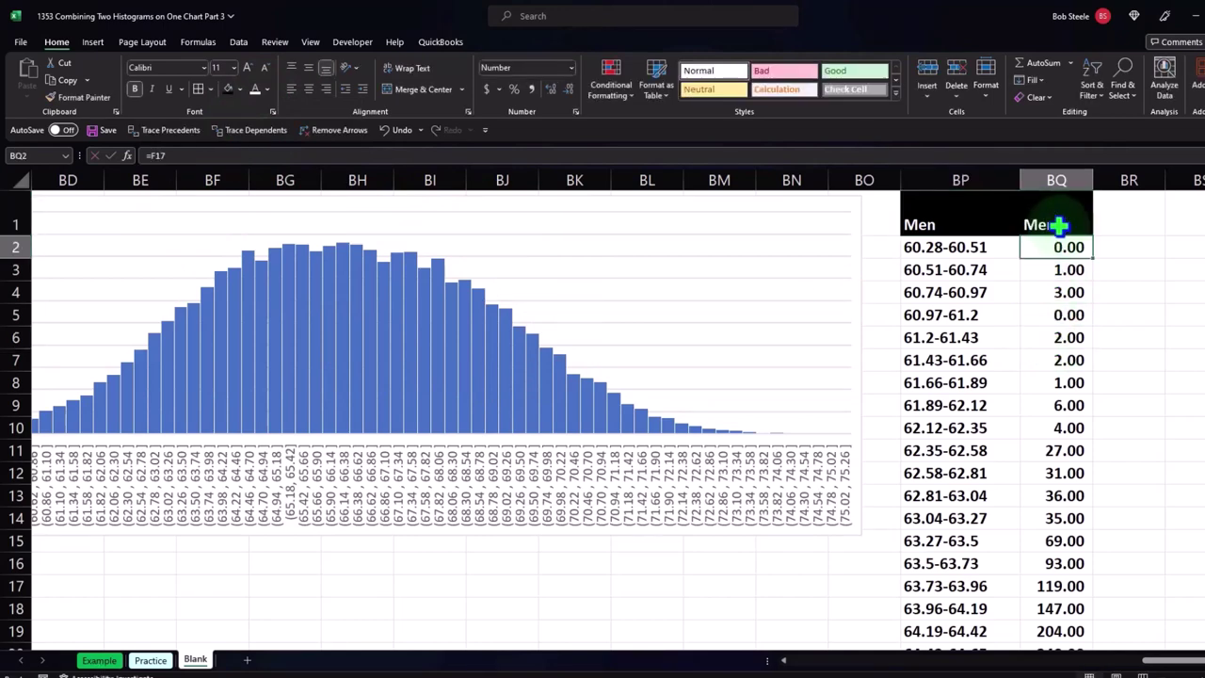
# - Insert a 2-D clustered column chart from the men's bin labels and counts in BP2:BQ66
pyautogui.press('Right')
pyautogui.press('Right')
pyautogui.press('Right')
pyautogui.press('Right')
pyautogui.press('Right')
pyautogui.press('Right')
pyautogui.press('Right')
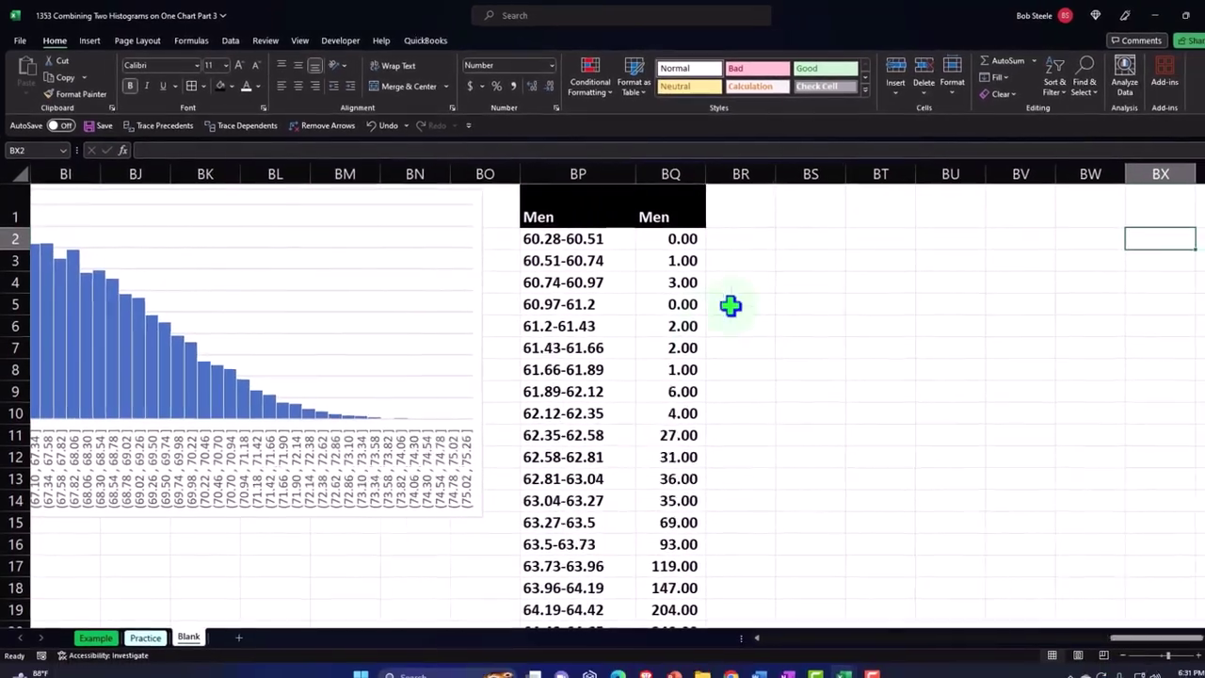
pyautogui.moveTo(589, 241); pyautogui.dragTo(632, 571)
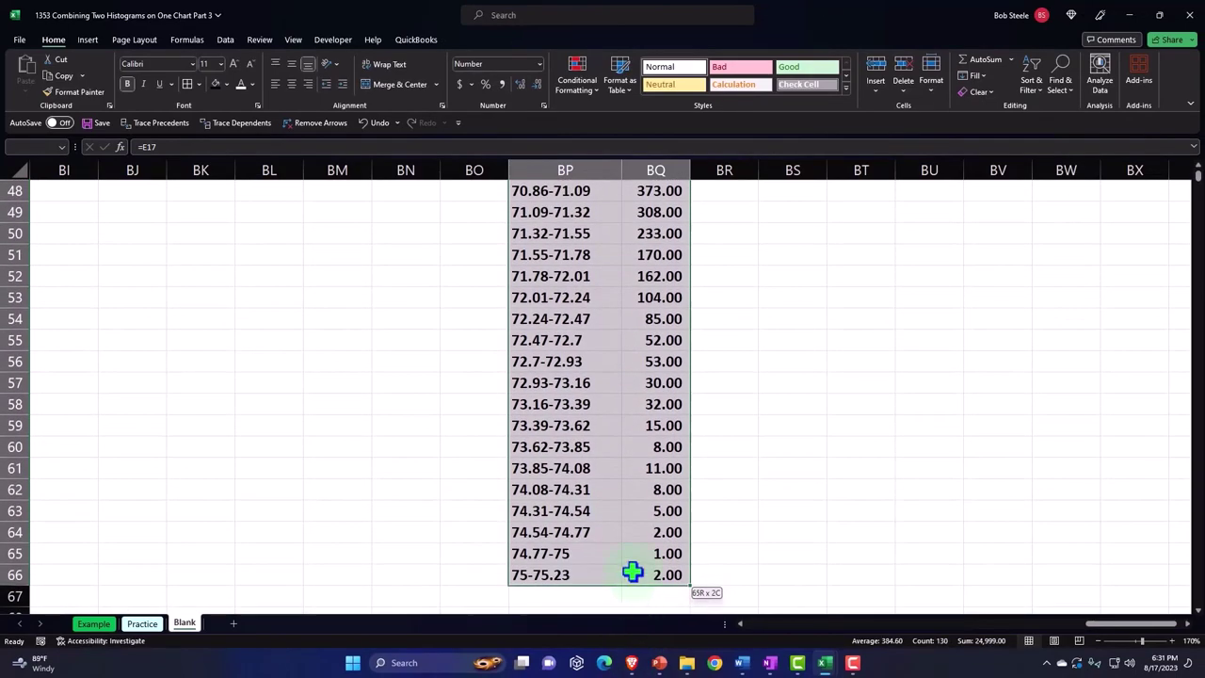
pyautogui.scroll(16, 631, 571)
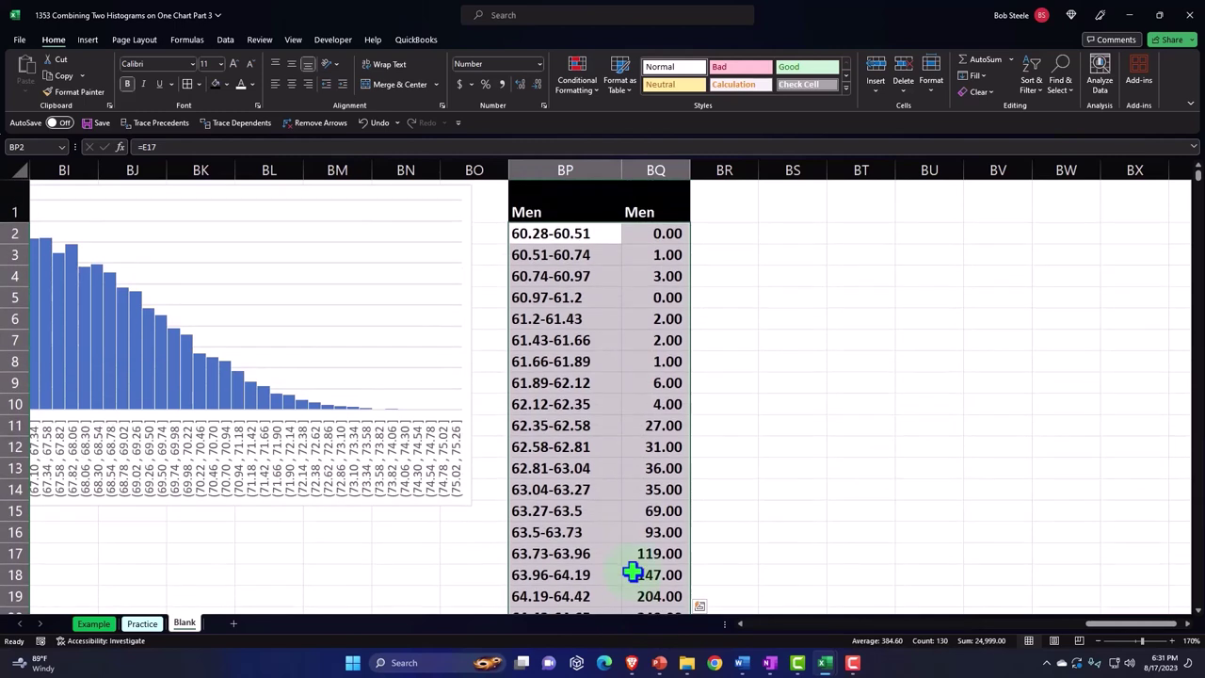
pyautogui.click(86, 38)
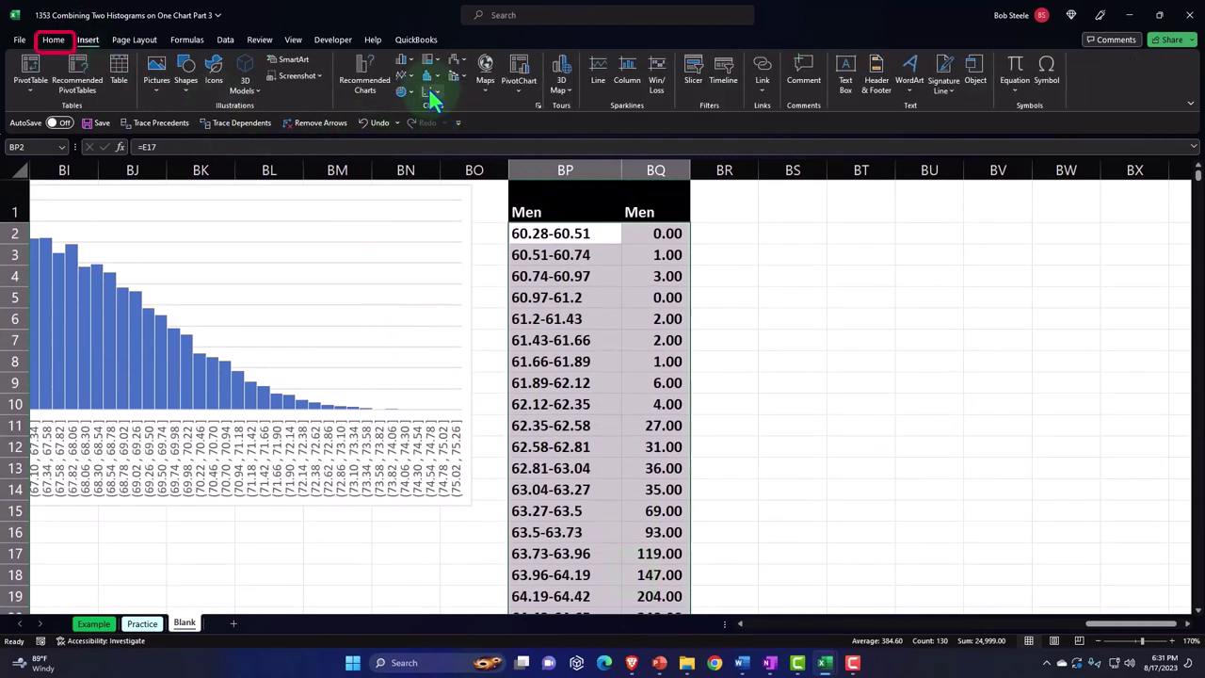
pyautogui.click(408, 60)
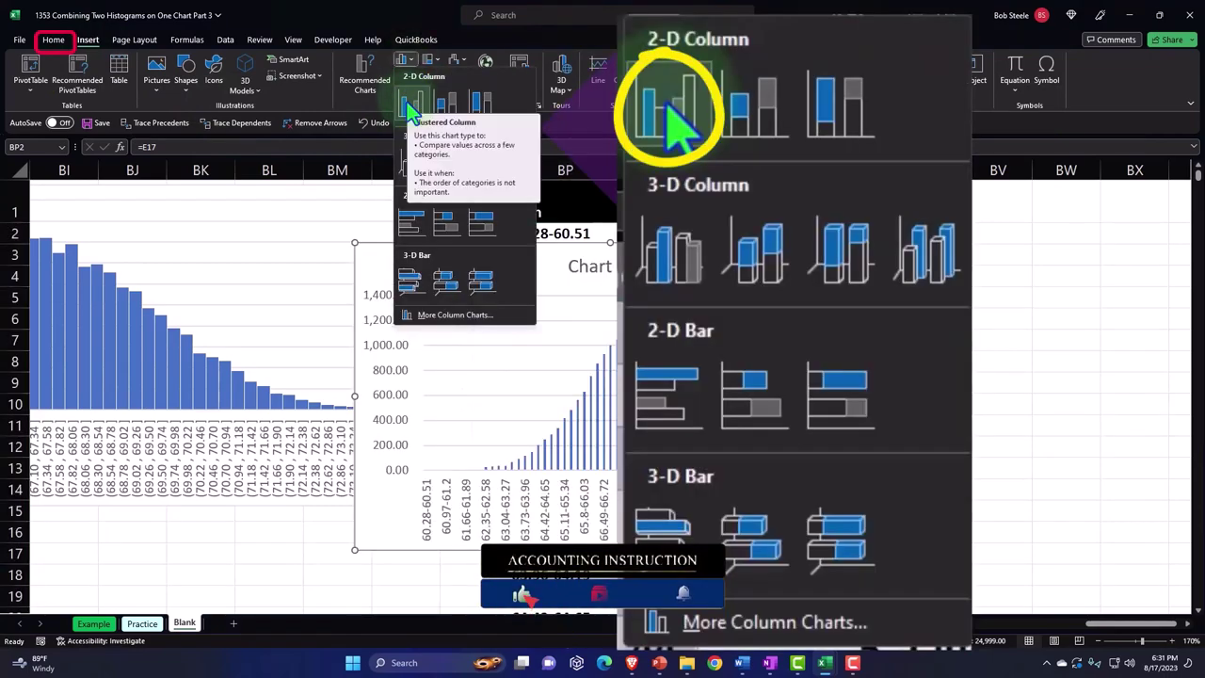
pyautogui.click(407, 104)
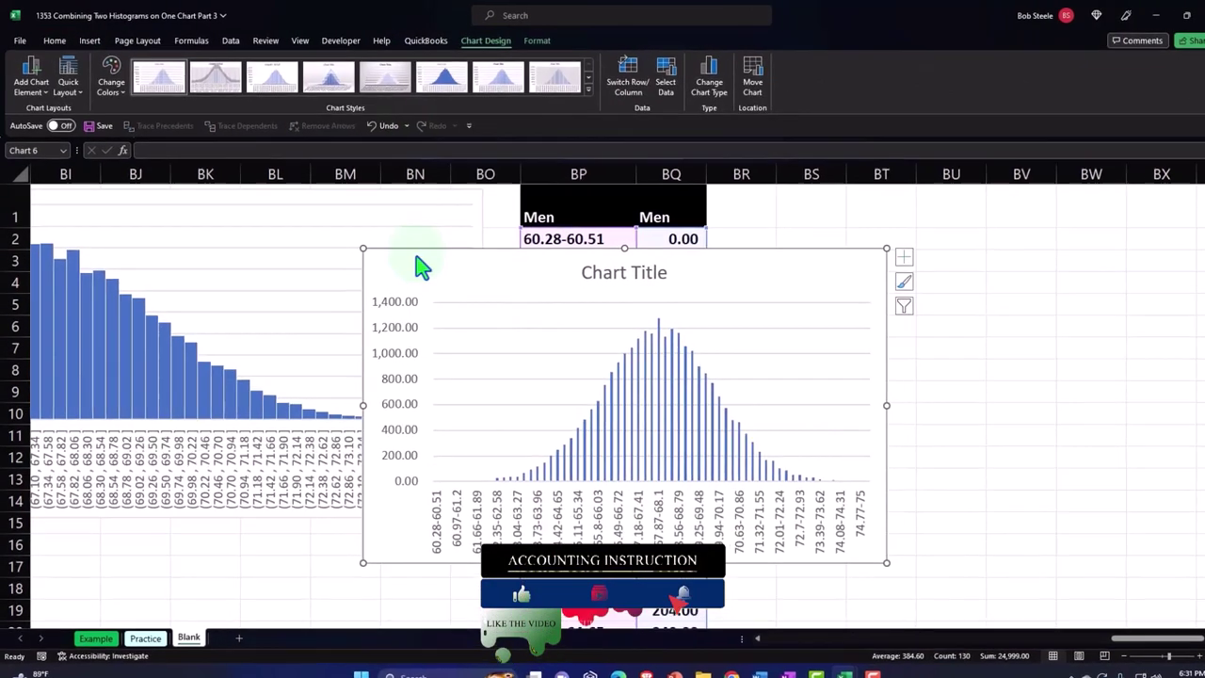
# - Move the men's column chart off the data into the empty columns to the right of the Men table
pyautogui.moveTo(651, 268); pyautogui.dragTo(1048, 217)
pyautogui.click(1159, 568)
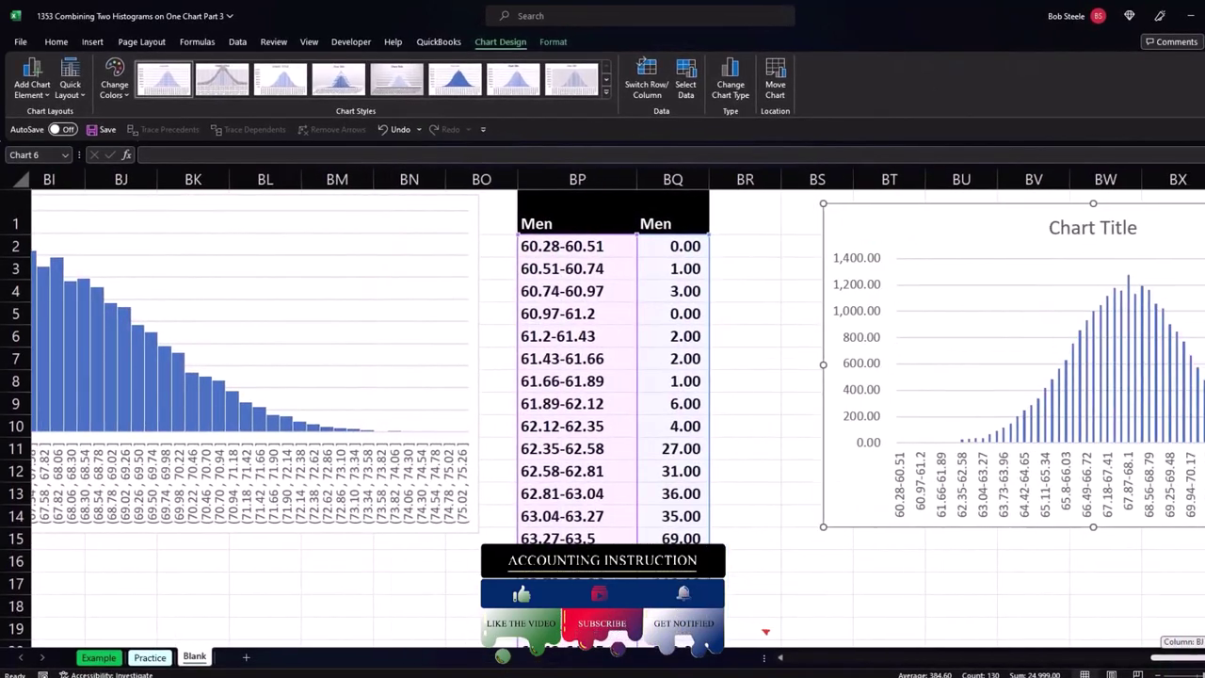
pyautogui.press('Right')
pyautogui.press('Right')
pyautogui.press('Right')
pyautogui.press('Right')
pyautogui.press('Right')
pyautogui.press('Right')
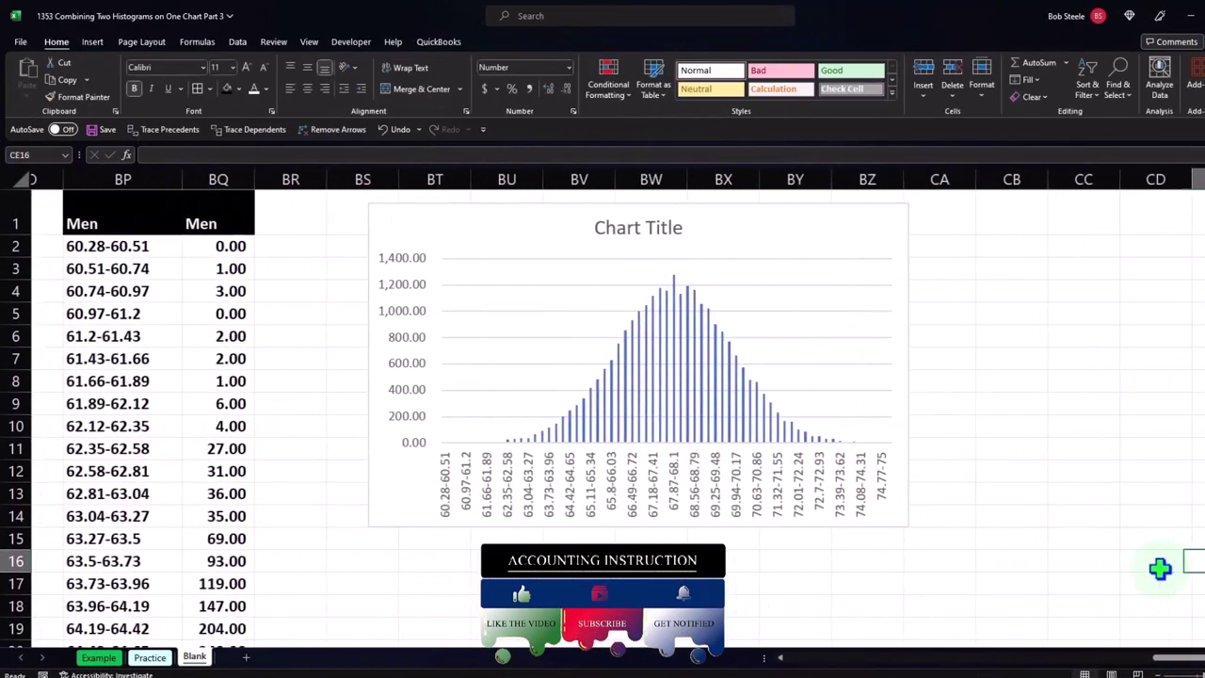
# - Shift the men's chart to start near column BT, enlarge it past column CE, and delete its chart title
pyautogui.moveTo(748, 213); pyautogui.dragTo(776, 208)
pyautogui.moveTo(922, 524); pyautogui.dragTo(1204, 561)
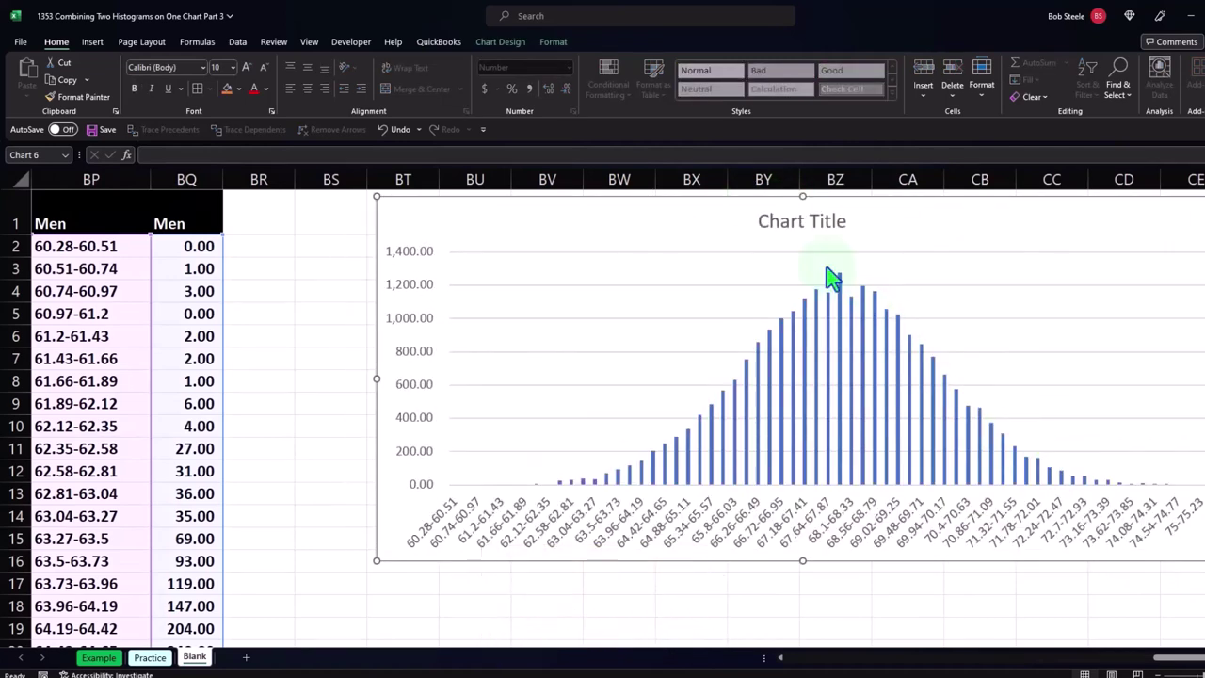
pyautogui.click(782, 222)
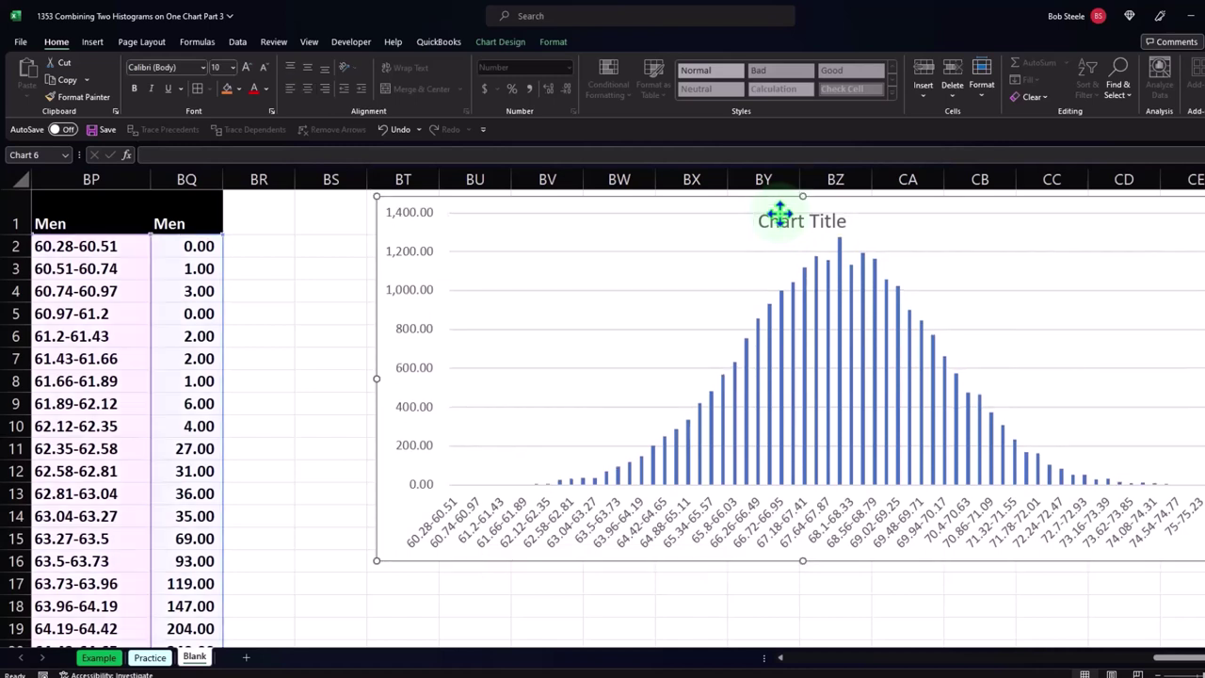
pyautogui.press('Delete')
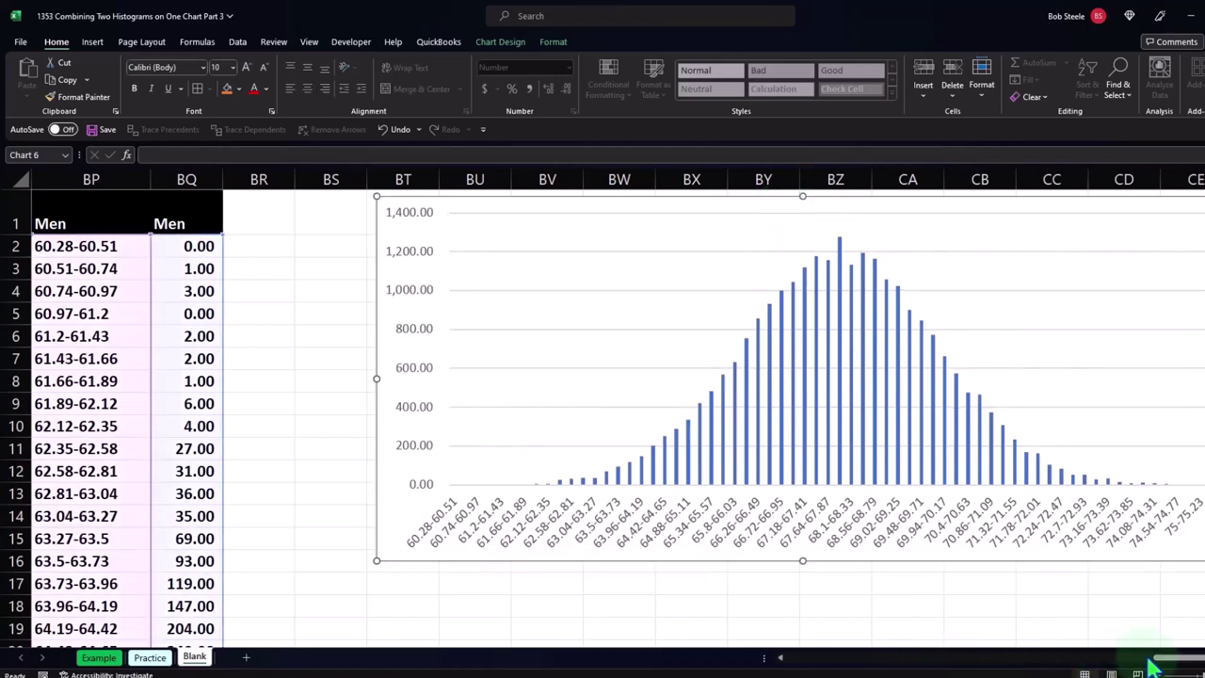
# - Shift the men's chart over to start in column BU and narrow column BR to a thin spacer
pyautogui.moveTo(420, 209); pyautogui.dragTo(481, 218)
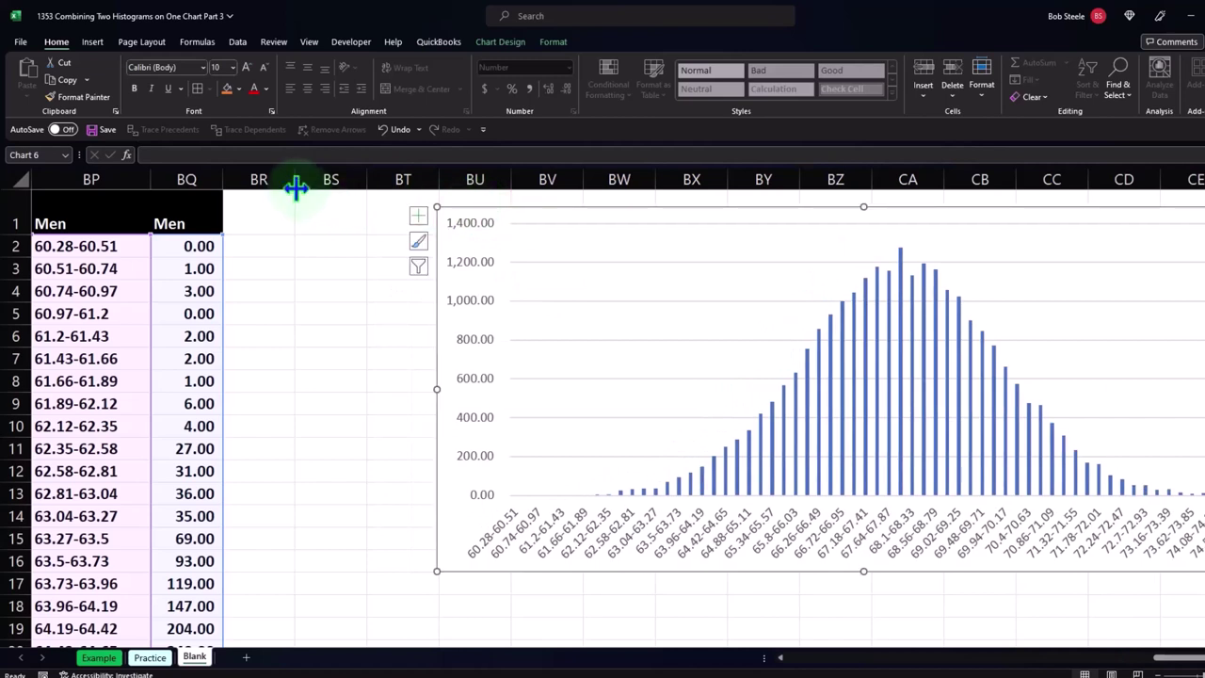
pyautogui.moveTo(296, 189); pyautogui.dragTo(235, 202)
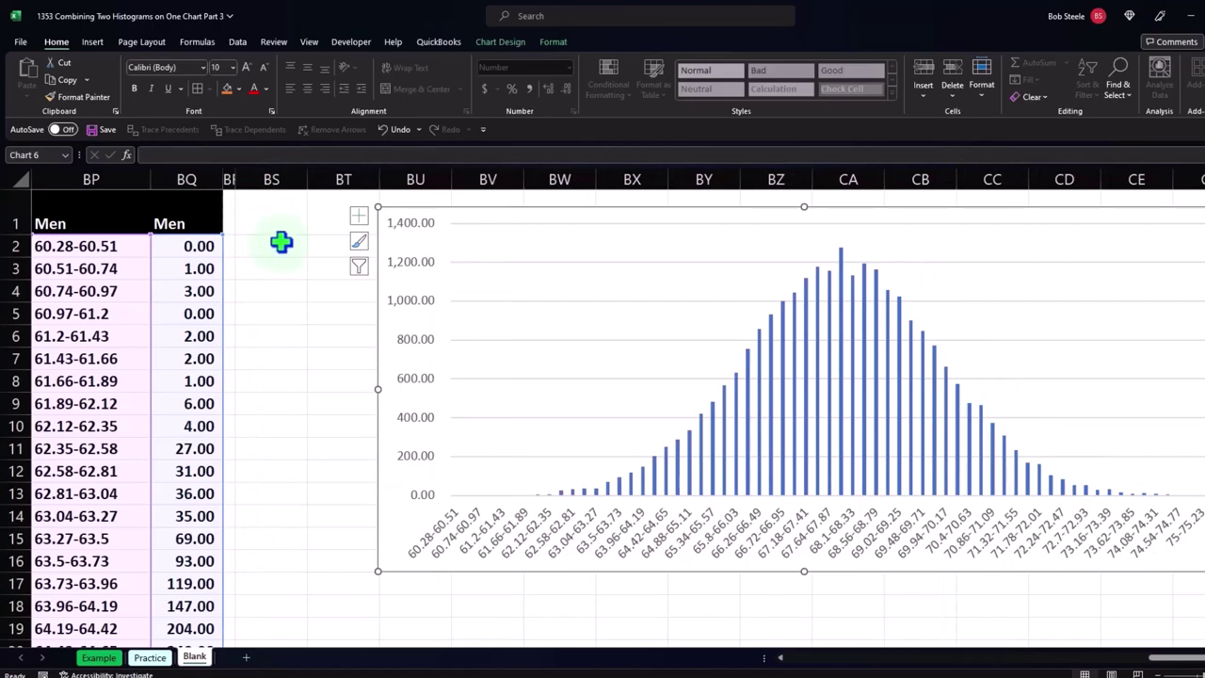
pyautogui.moveTo(401, 221); pyautogui.dragTo(437, 209)
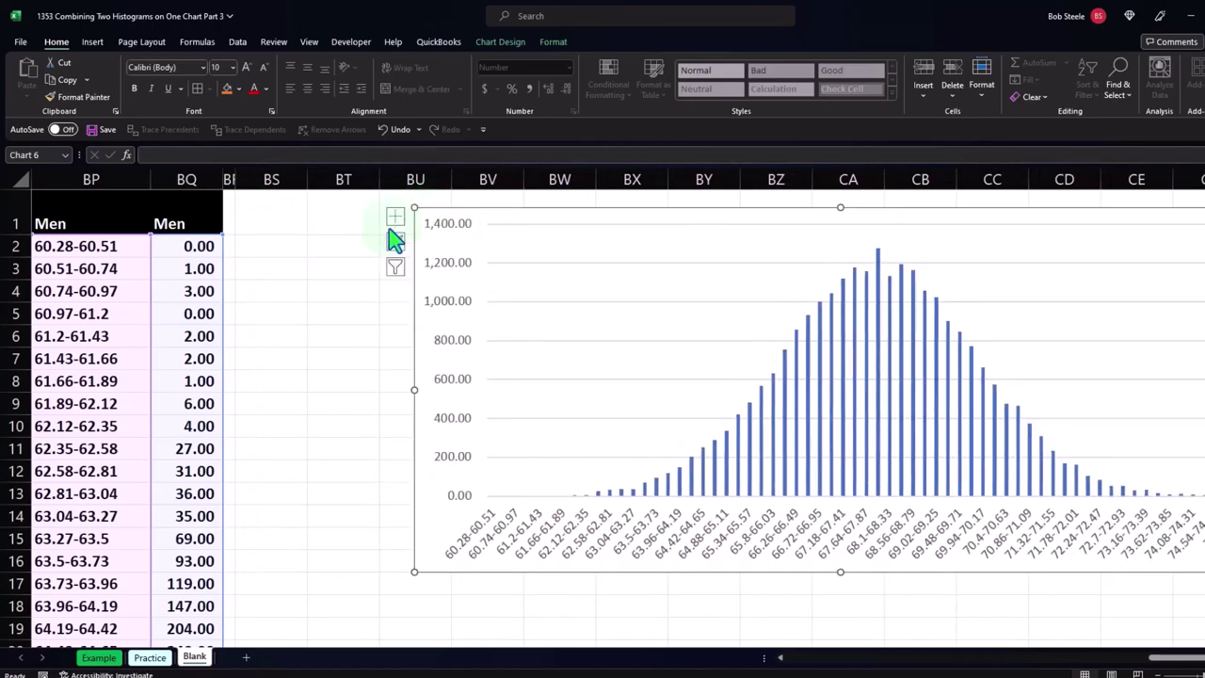
# - Link BS2 to the first women's bin label with the formula =AE20
pyautogui.click(282, 248)
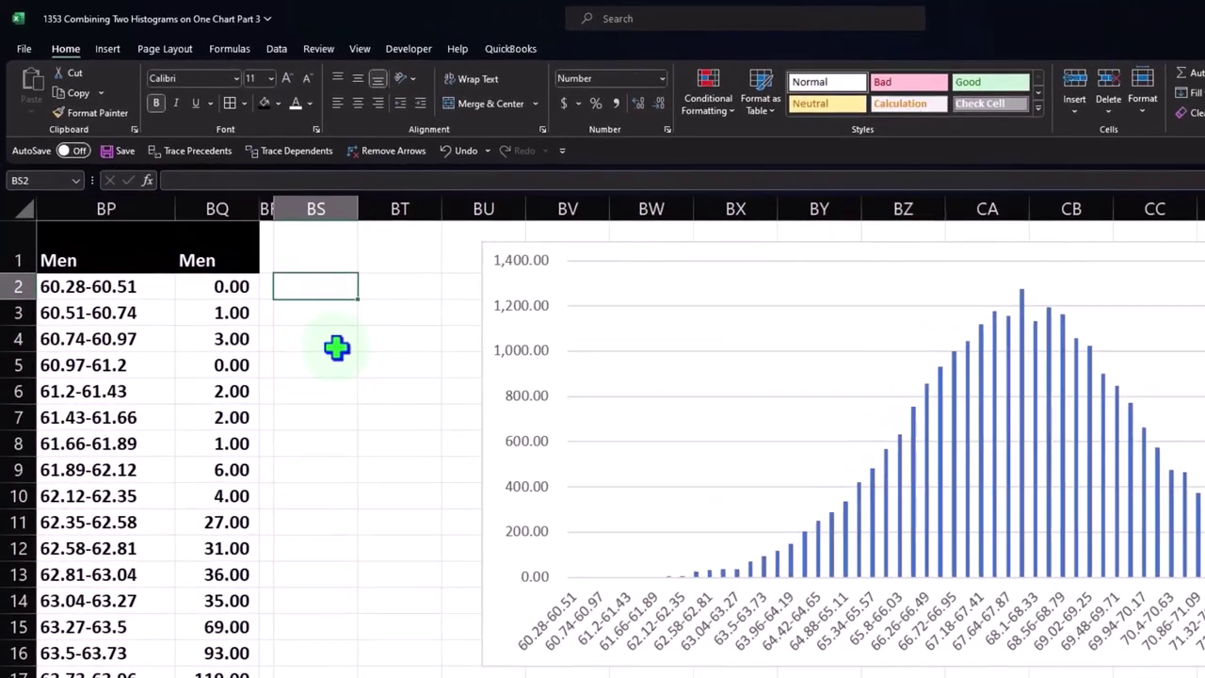
pyautogui.write('=')
pyautogui.press('Down')
pyautogui.press('Down')
pyautogui.press('Down')
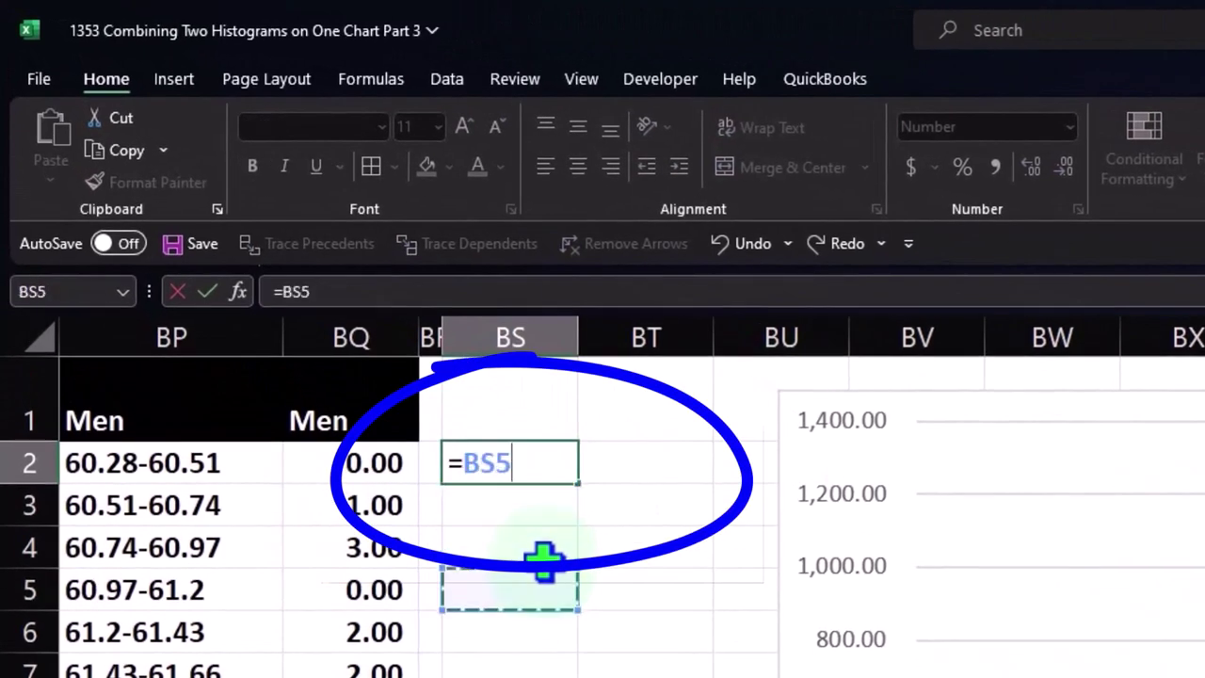
pyautogui.press('Left')
pyautogui.press('Down')
pyautogui.press('Left')
pyautogui.press('Left')
pyautogui.press('Left')
pyautogui.press('Left')
pyautogui.press('Left')
pyautogui.press('Left')
pyautogui.press('Left')
pyautogui.press('Left')
pyautogui.press('Left')
pyautogui.press('Left')
pyautogui.press('Left')
pyautogui.press('Left')
pyautogui.press('Left')
pyautogui.press('Left')
pyautogui.press('Left')
pyautogui.press('Left')
pyautogui.press('Left')
pyautogui.press('Left')
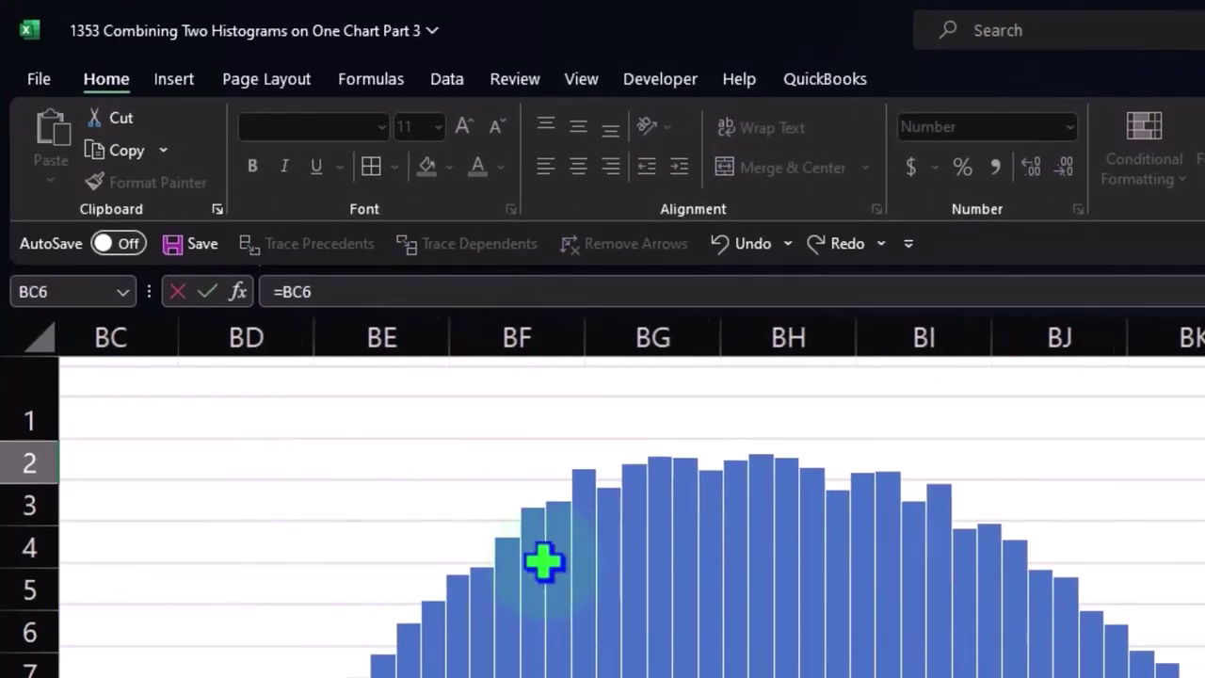
pyautogui.press('Left')
pyautogui.press('Left')
pyautogui.press('Left')
pyautogui.press('Left')
pyautogui.press('Left')
pyautogui.press('Left')
pyautogui.press('Left')
pyautogui.press('Left')
pyautogui.press('Left')
pyautogui.press('Left')
pyautogui.press('Left')
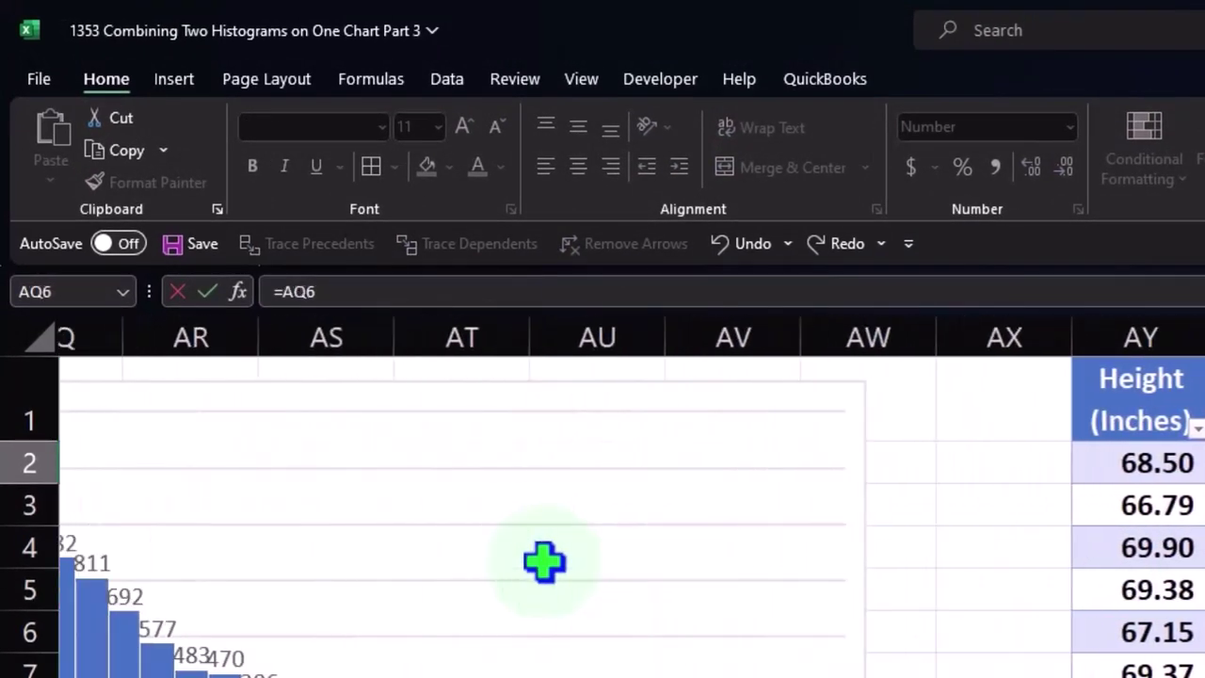
pyautogui.press('Left')
pyautogui.press('Left')
pyautogui.press('Left')
pyautogui.press('Left')
pyautogui.press('Left')
pyautogui.press('Left')
pyautogui.press('Left')
pyautogui.press('Left')
pyautogui.press('Left')
pyautogui.press('Left')
pyautogui.press('Left')
pyautogui.press('Left')
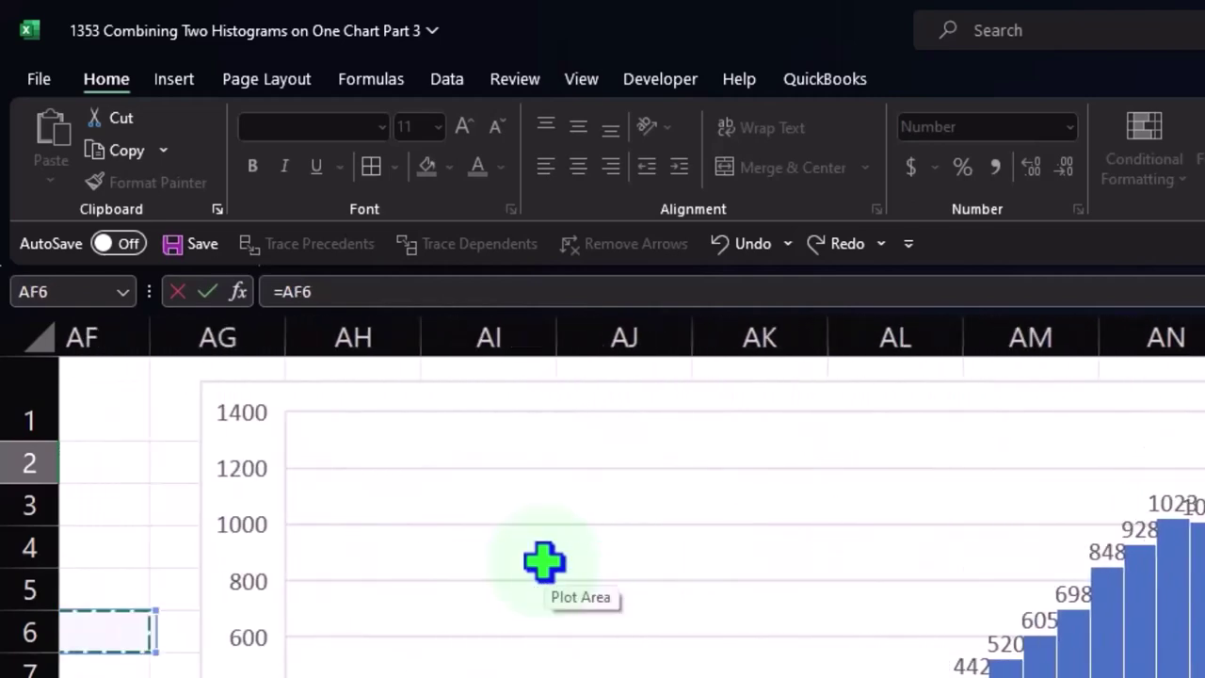
pyautogui.press('Left')
pyautogui.press('Left')
pyautogui.press('Left')
pyautogui.press('Down')
pyautogui.press('Down')
pyautogui.press('Down')
pyautogui.press('Down')
pyautogui.press('Down')
pyautogui.press('Down')
pyautogui.press('Down')
pyautogui.press('Down')
pyautogui.press('Down')
pyautogui.press('Down')
pyautogui.press('Down')
pyautogui.press('Down')
pyautogui.press('Down')
pyautogui.press('Down')
pyautogui.press('Down')
pyautogui.press('Down')
pyautogui.press('Down')
pyautogui.press('Down')
pyautogui.press('Down')
pyautogui.press('Down')
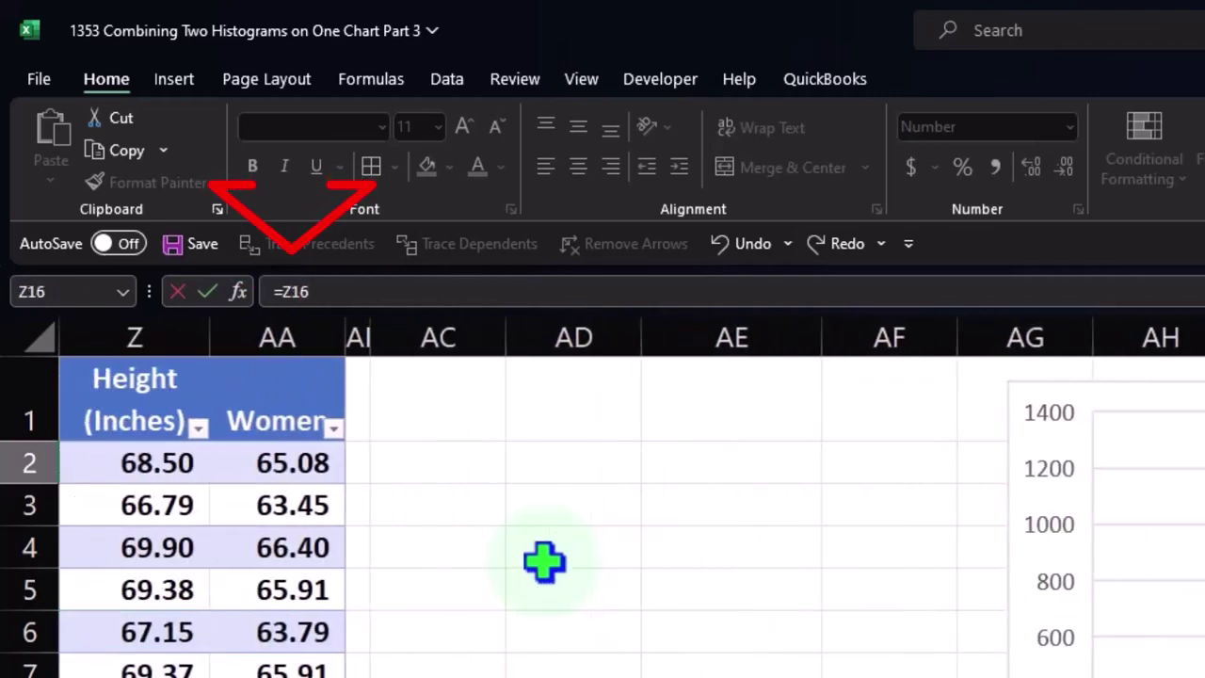
pyautogui.press('Down')
pyautogui.press('Down')
pyautogui.press('Down')
pyautogui.press('Right')
pyautogui.press('Right')
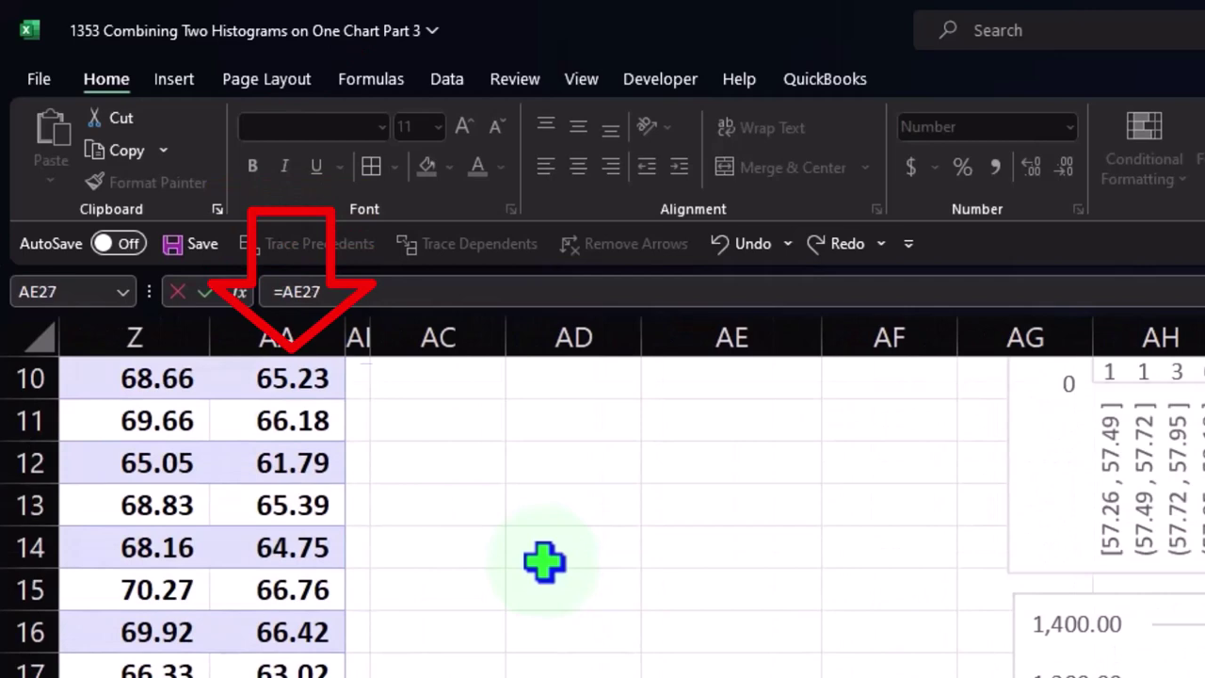
pyautogui.press('Up')
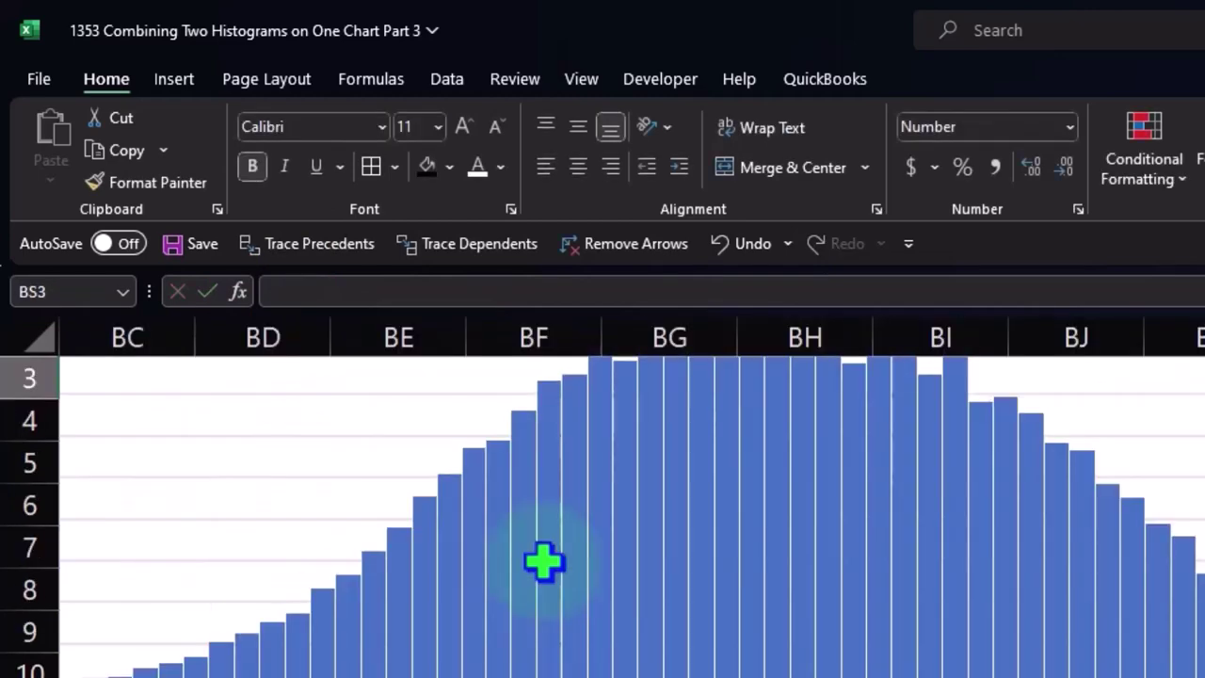
# - Fill the BS2 link across into BT2 and widen column BS so the full bin label fits
pyautogui.press('Right')
pyautogui.press('Right')
pyautogui.press('Right')
pyautogui.press('Right')
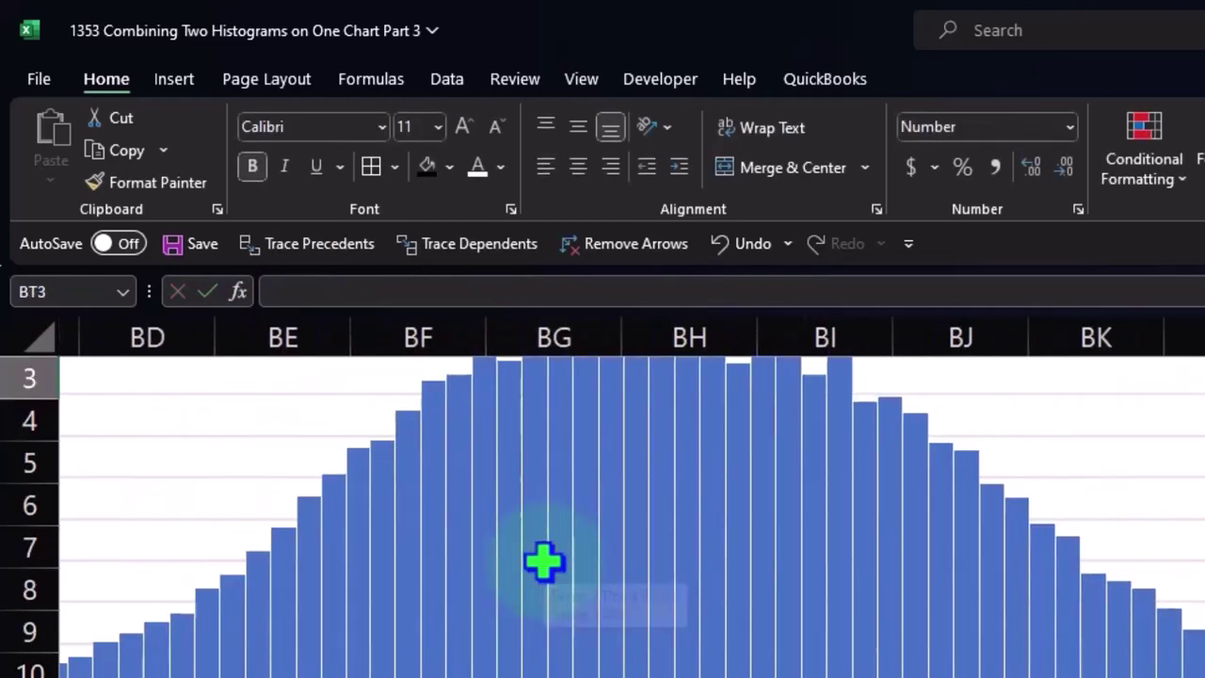
pyautogui.press('Up')
pyautogui.press('Up')
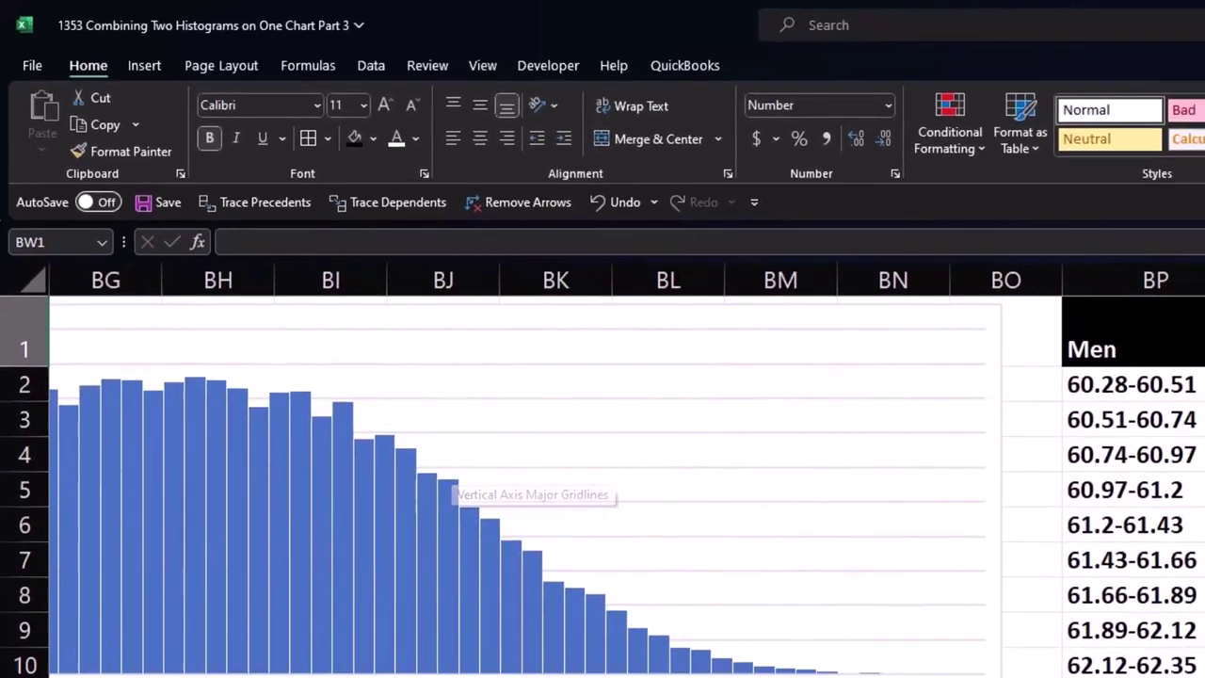
pyautogui.click(1204, 498)
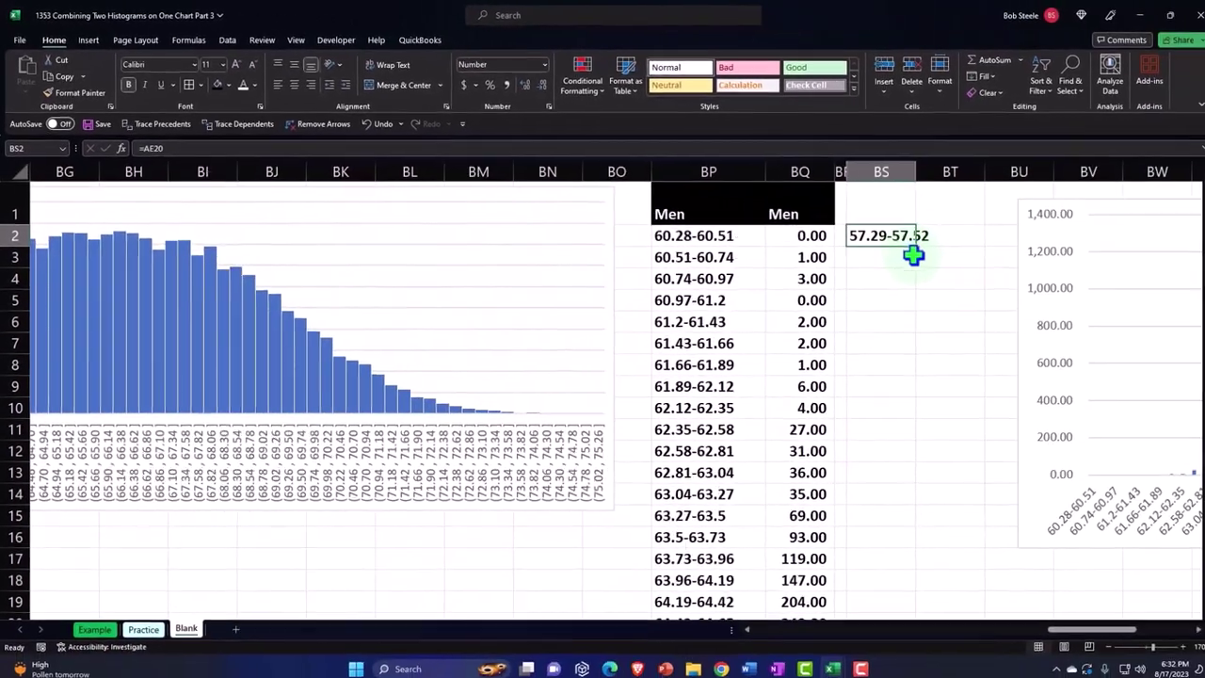
pyautogui.moveTo(915, 248); pyautogui.dragTo(952, 253)
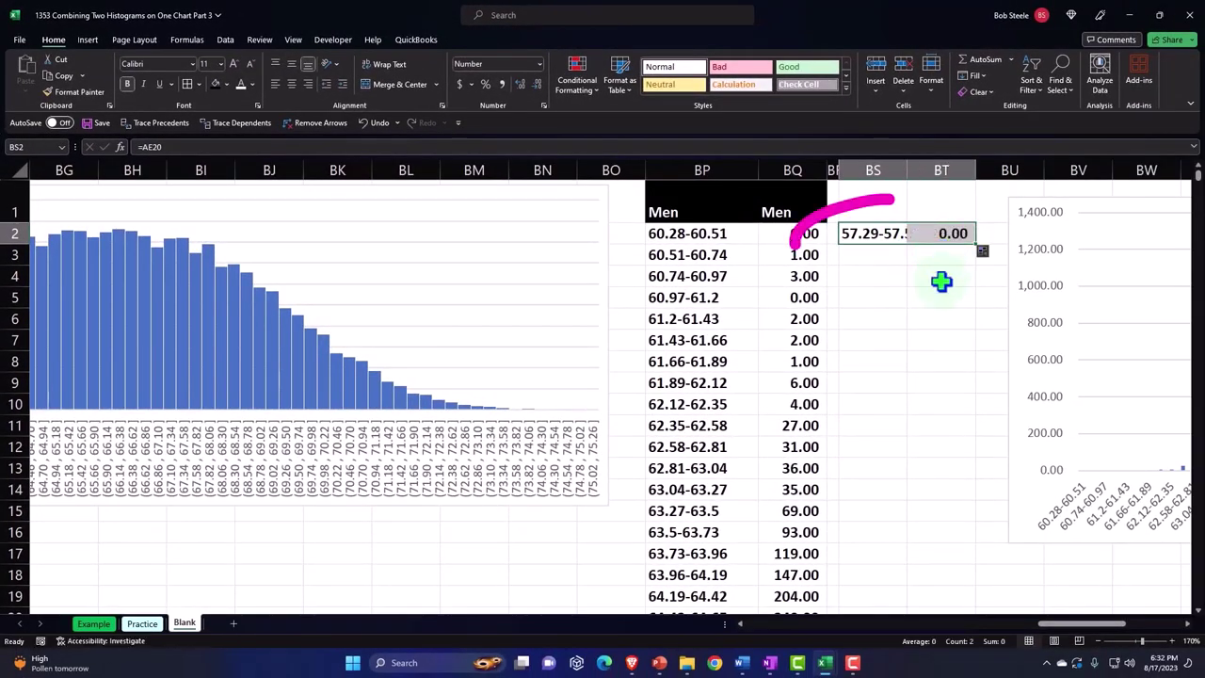
pyautogui.click(916, 170)
pyautogui.moveTo(908, 170); pyautogui.dragTo(941, 170)
# - Fill the women's bin label and count formulas in BS2:BT2 down to row 66
pyautogui.click(934, 245)
pyautogui.moveTo(923, 234); pyautogui.dragTo(967, 241)
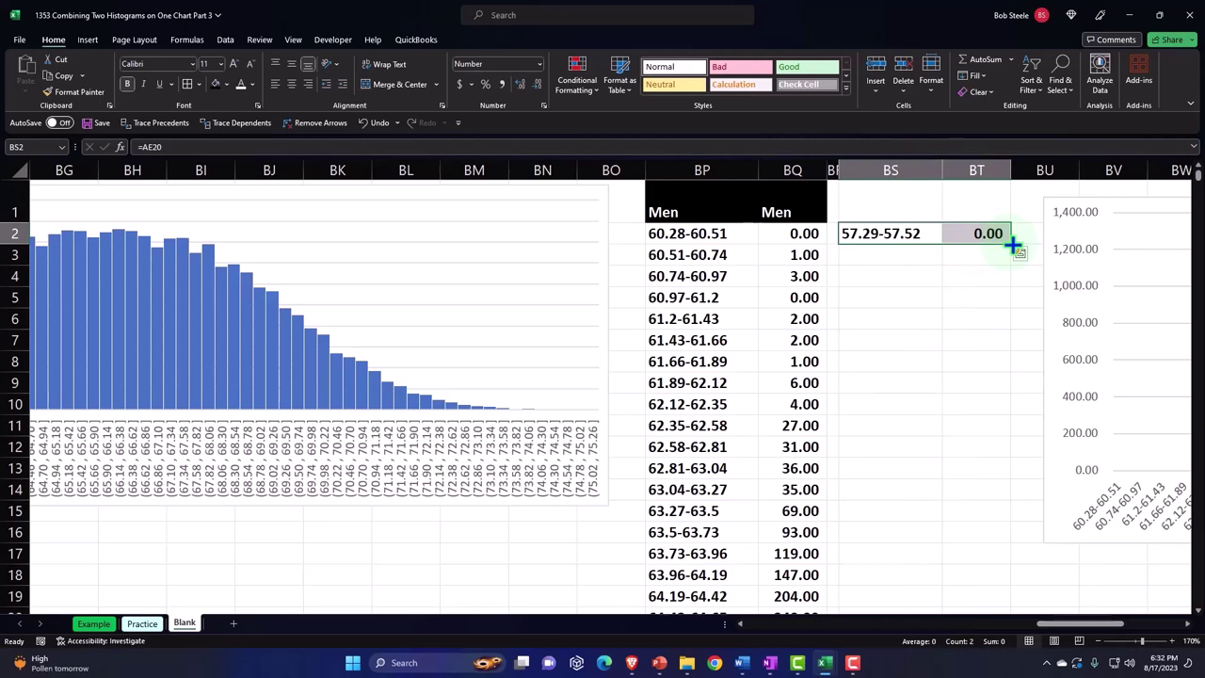
pyautogui.moveTo(1013, 245); pyautogui.dragTo(949, 229)
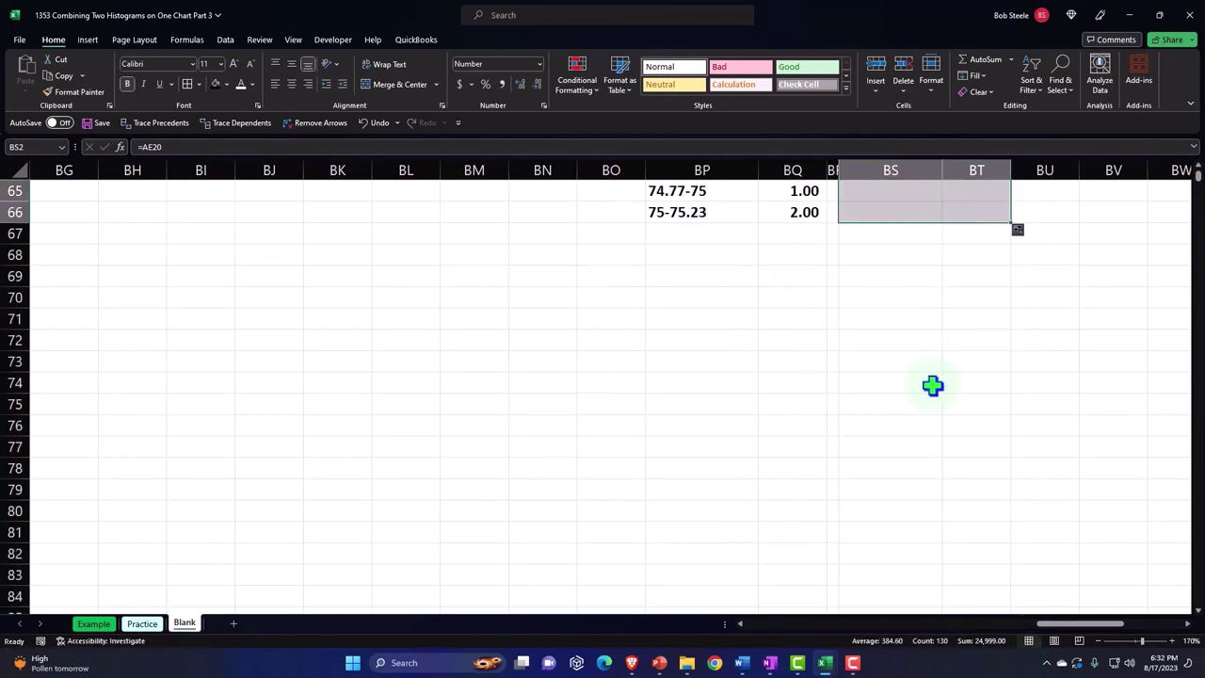
pyautogui.scroll(2, 932, 385)
pyautogui.scroll(1, 932, 385)
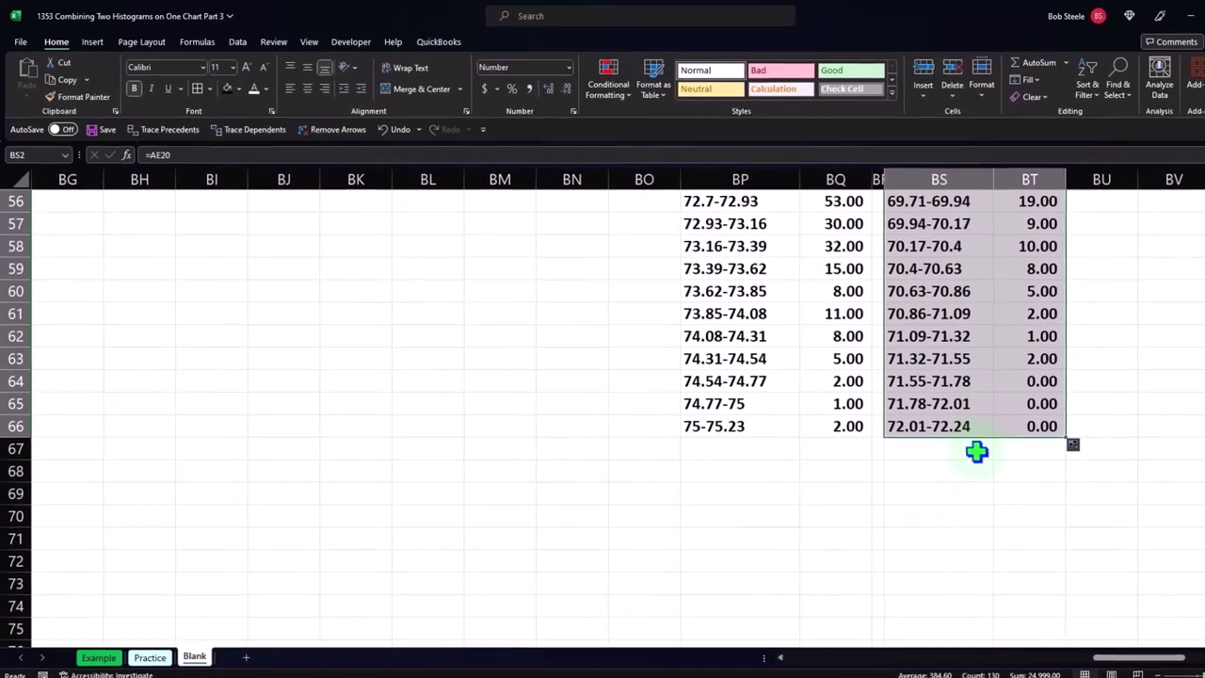
pyautogui.scroll(18, 979, 468)
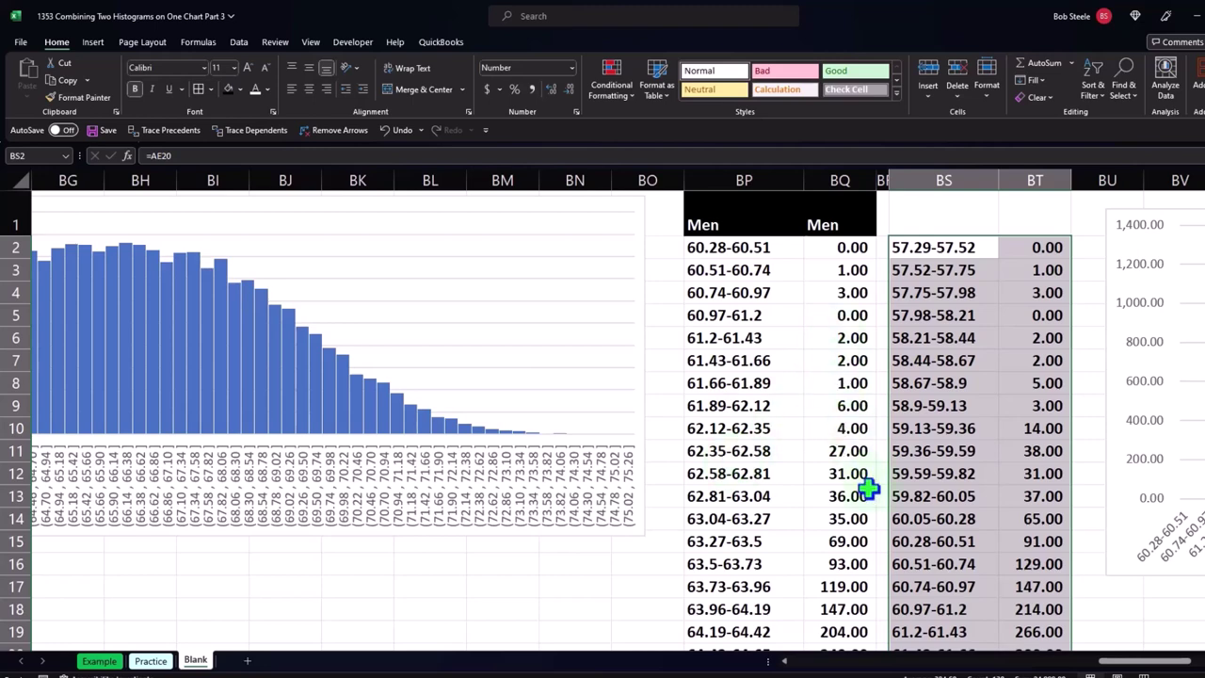
# - Highlight the men's 60.28-60.51 bin and its count in BP2:BQ2 with yellow fill
pyautogui.click(760, 246)
pyautogui.moveTo(760, 247); pyautogui.dragTo(806, 242)
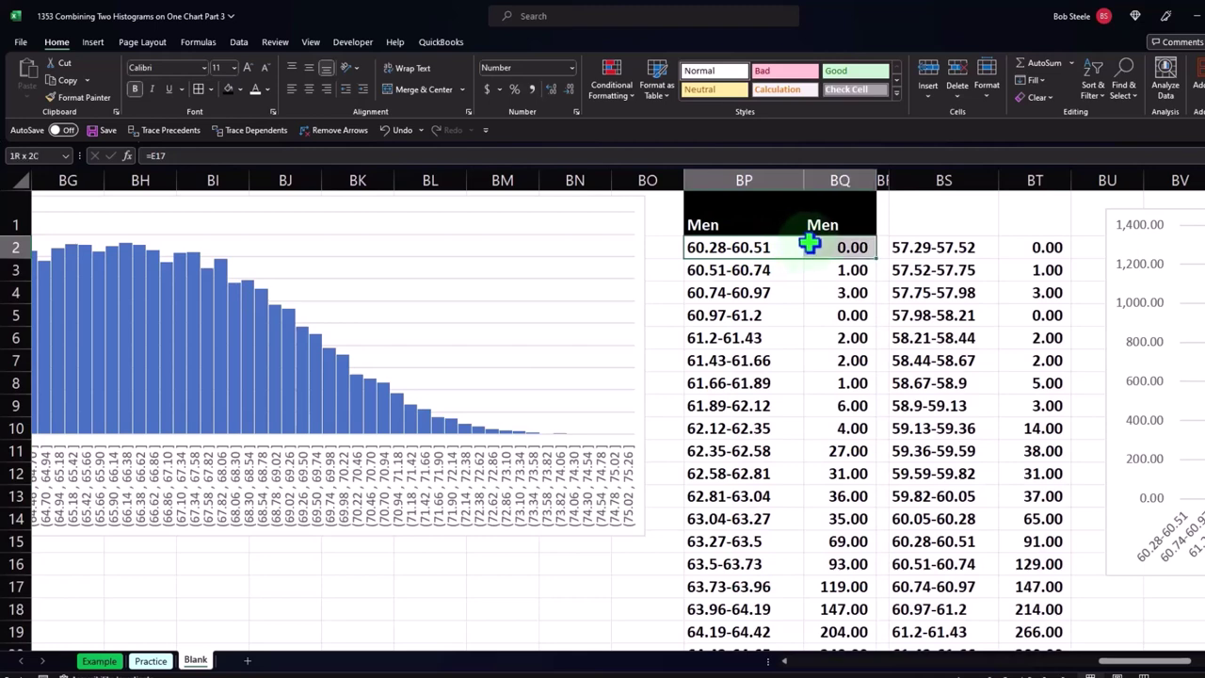
pyautogui.click(239, 90)
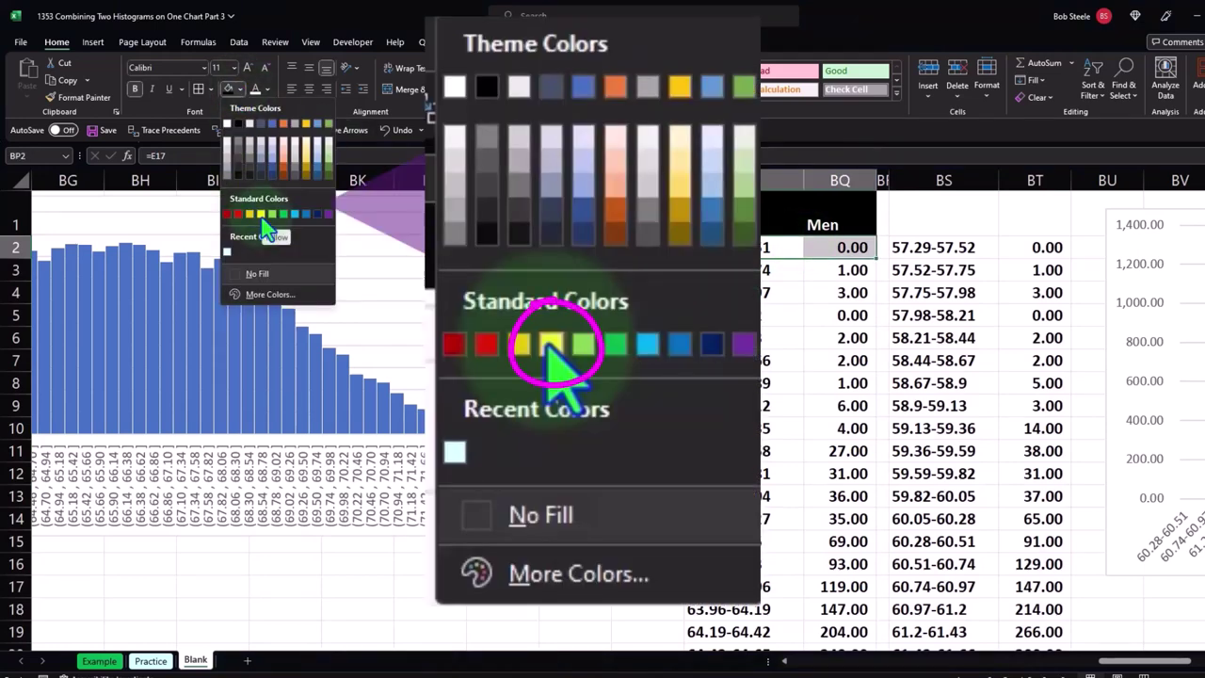
pyautogui.click(262, 217)
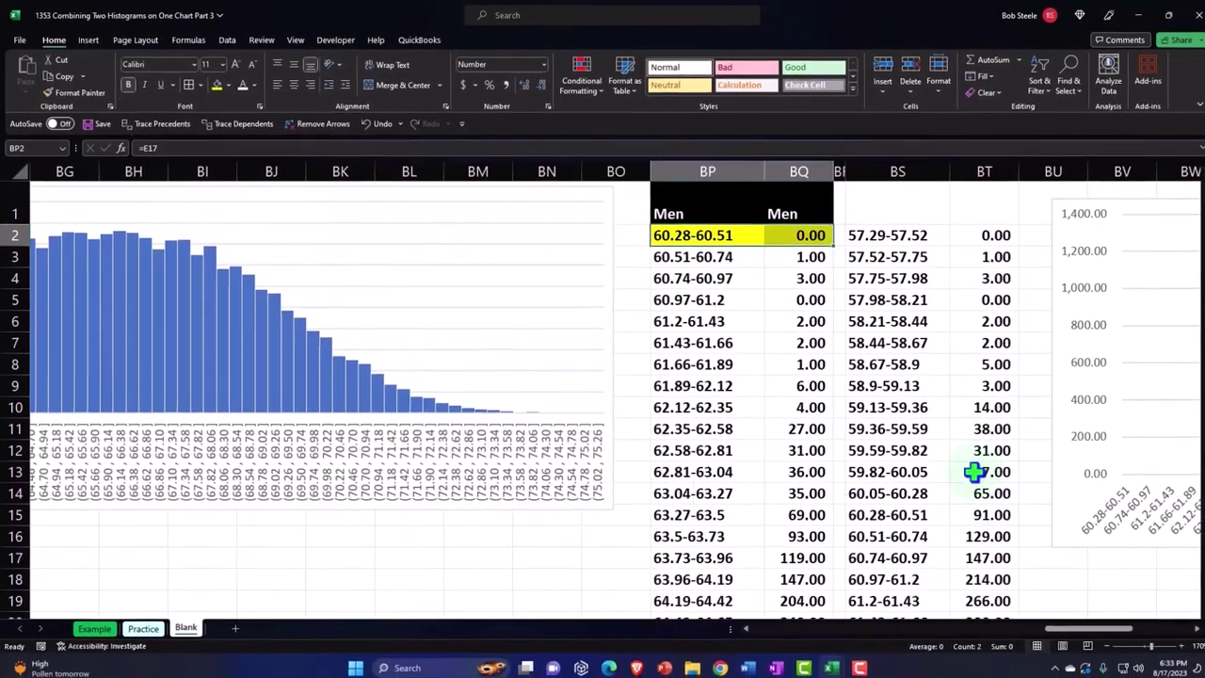
# - Highlight the matching women's 60.28-60.51 bin and its count in BS15:BT15 with the same yellow fill
pyautogui.click(896, 472)
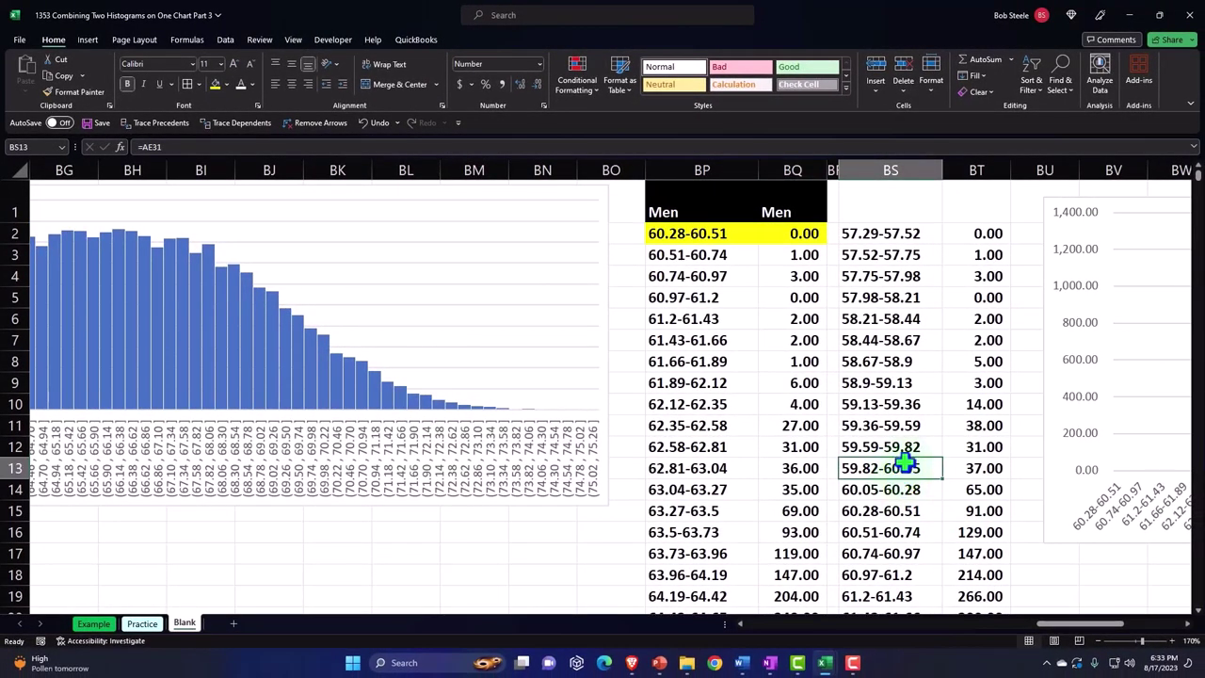
pyautogui.moveTo(903, 461)
pyautogui.mouseDown()
pyautogui.moveTo(890, 517)
pyautogui.moveTo(899, 488)
pyautogui.moveTo(902, 510)
pyautogui.moveTo(951, 512)
pyautogui.mouseUp()
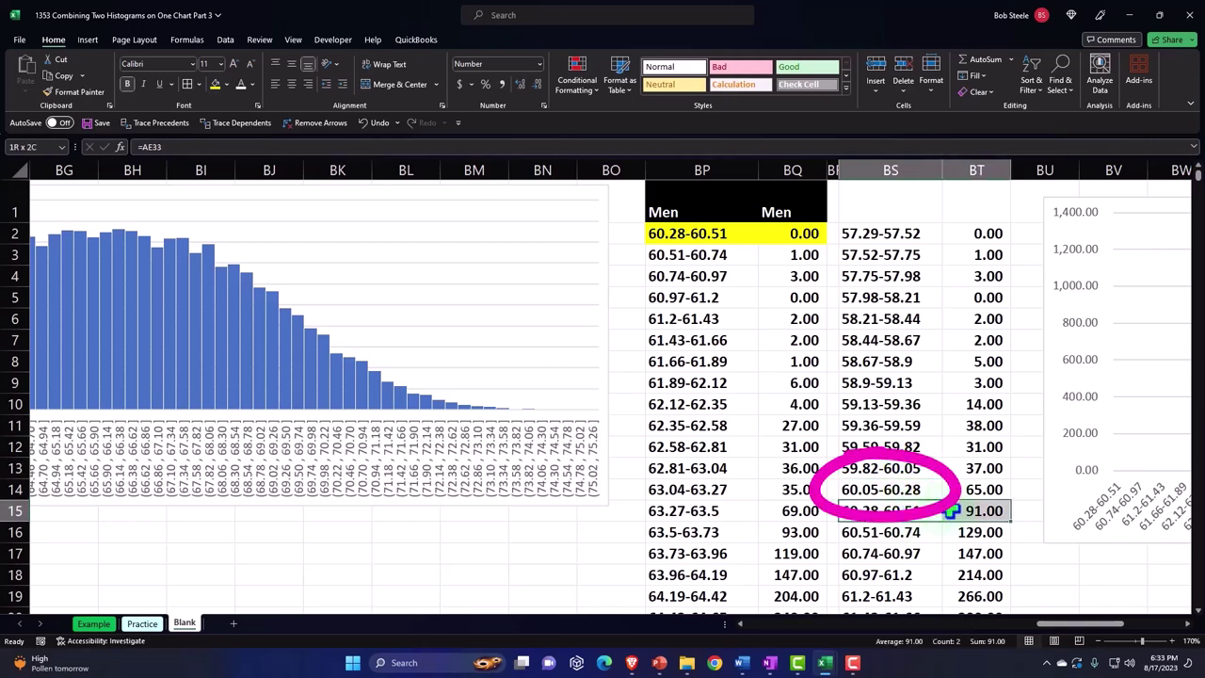
pyautogui.click(215, 85)
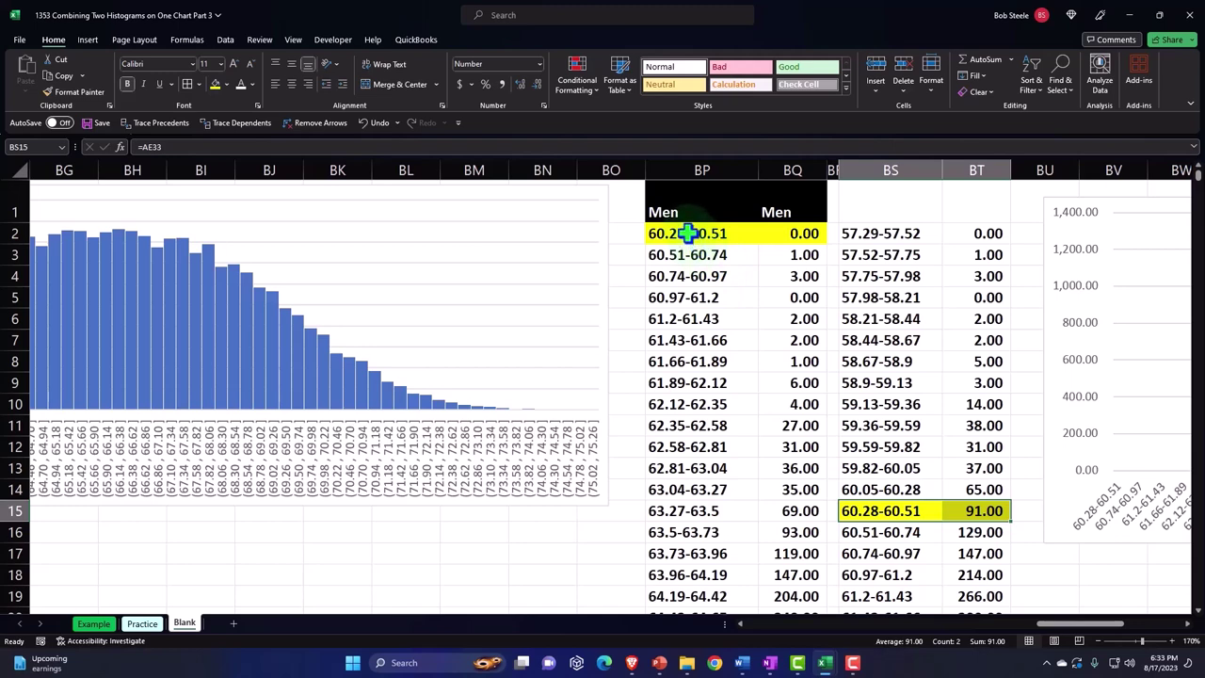
# - Insert blank cells at BP2:BQ14, shifting cells down to align the men's 60.28-60.51 bin with the women's in row 15
pyautogui.moveTo(687, 234); pyautogui.dragTo(810, 482)
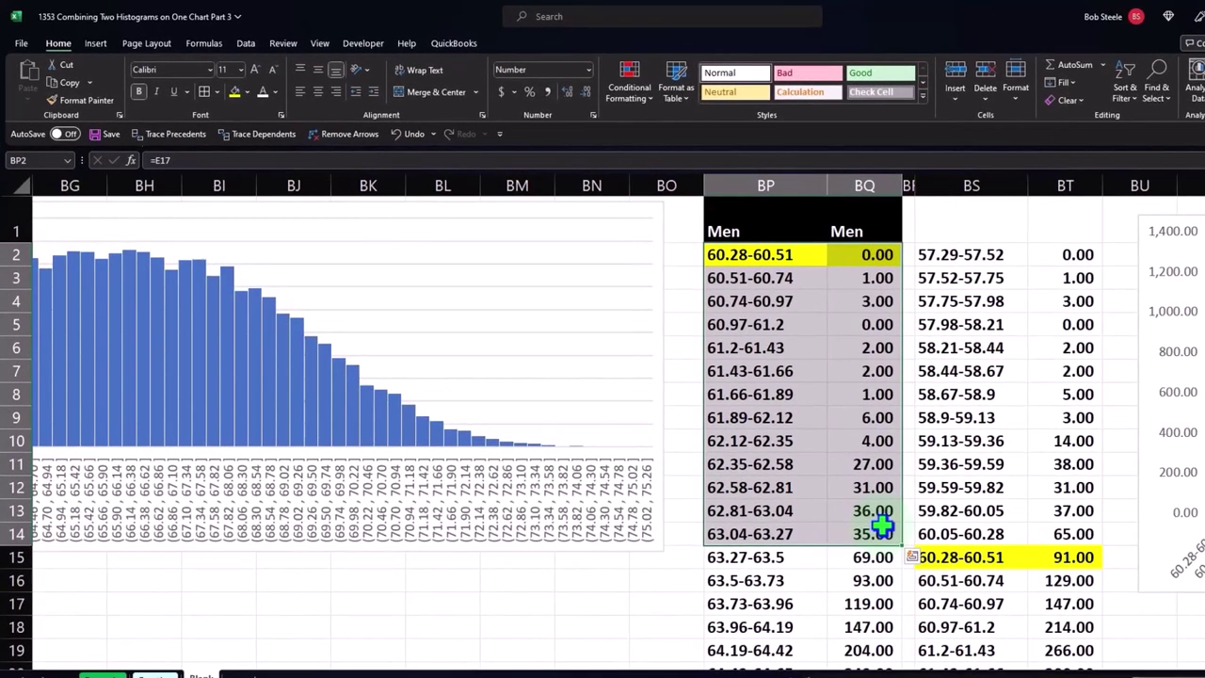
pyautogui.rightClick(847, 427)
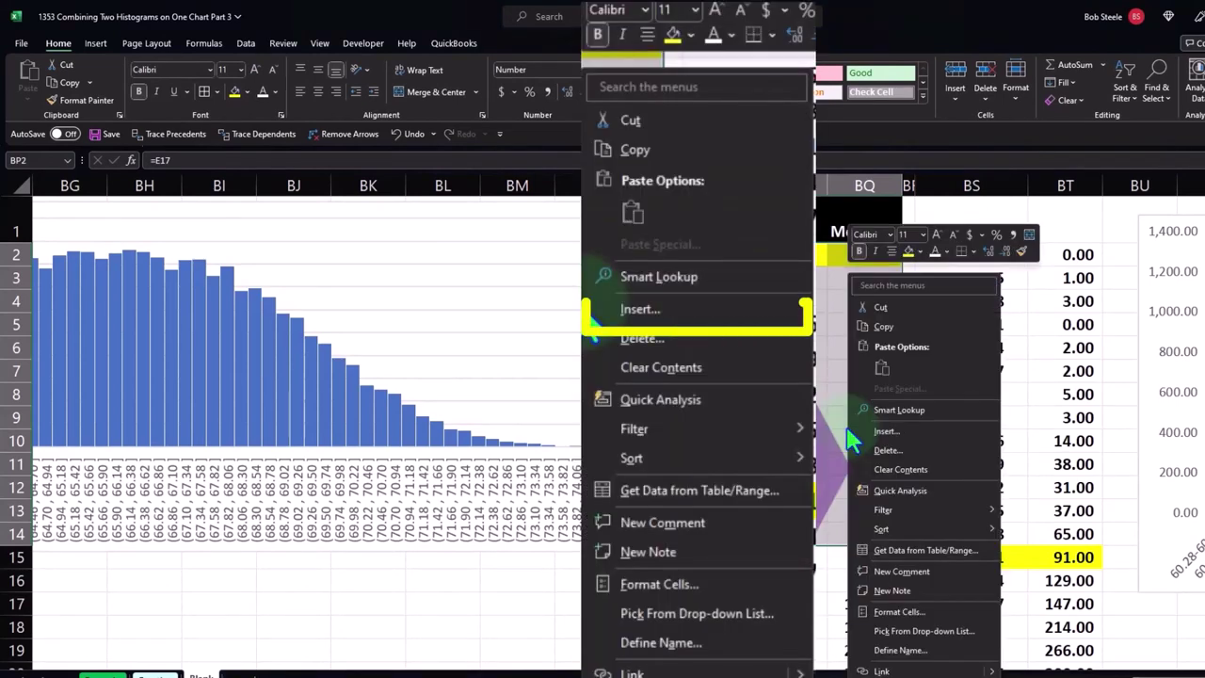
pyautogui.click(866, 432)
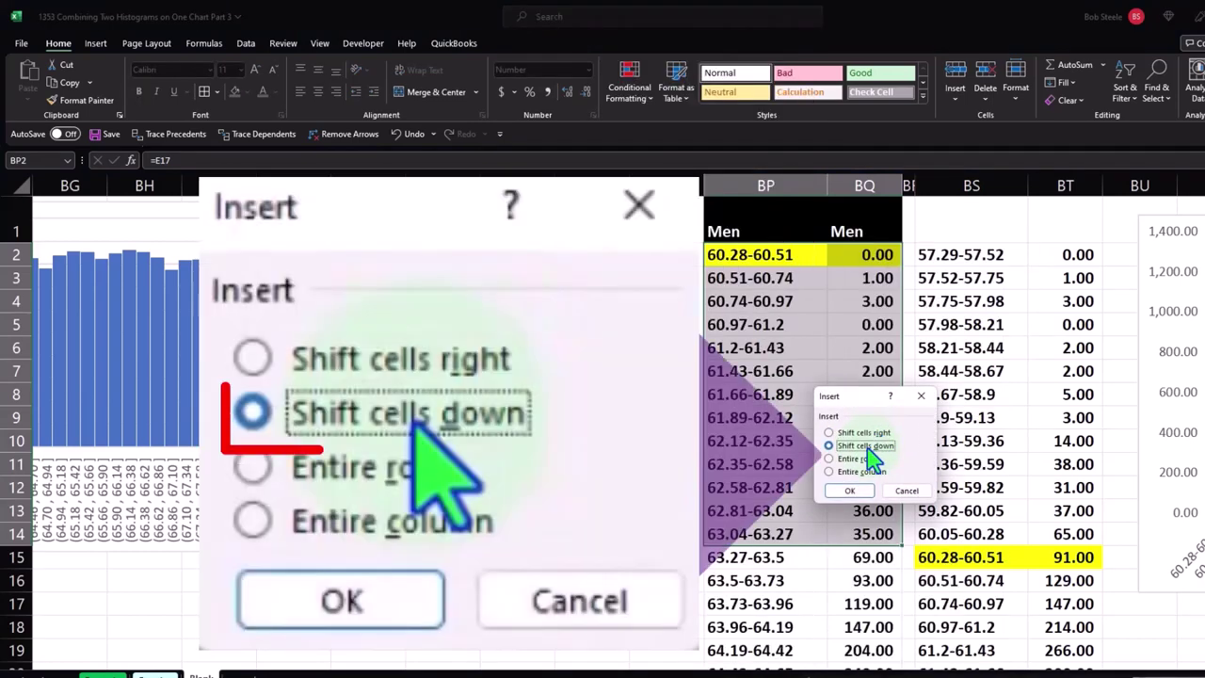
pyautogui.click(857, 494)
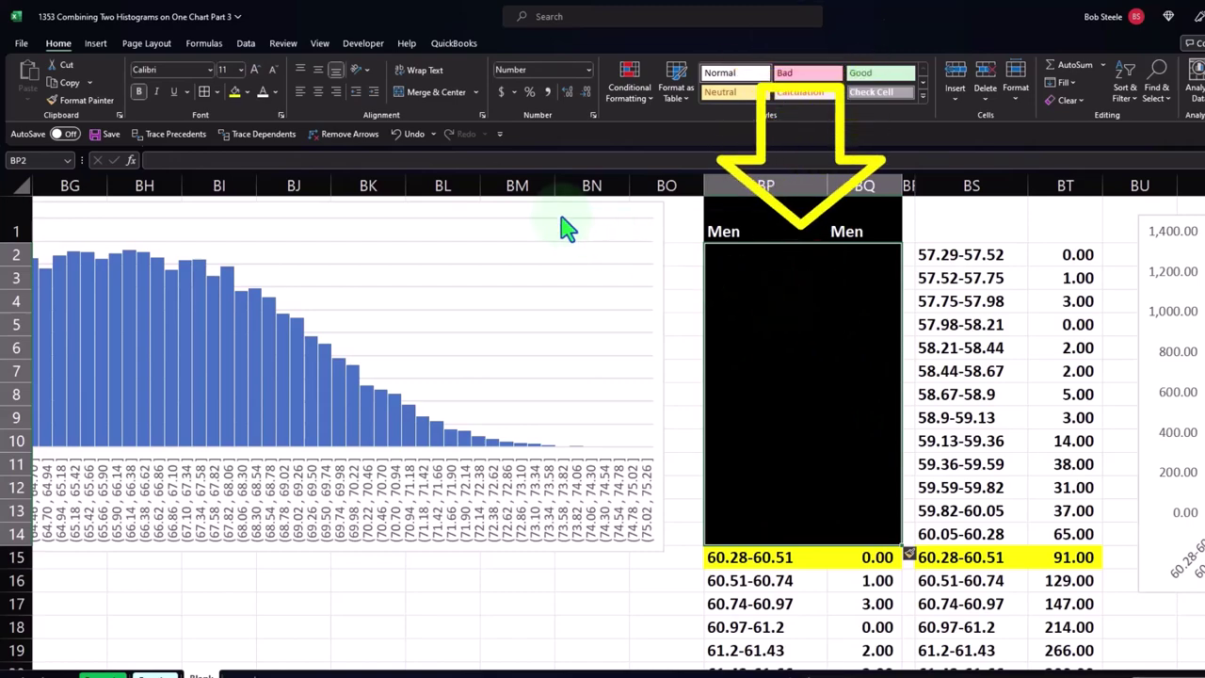
pyautogui.click(400, 135)
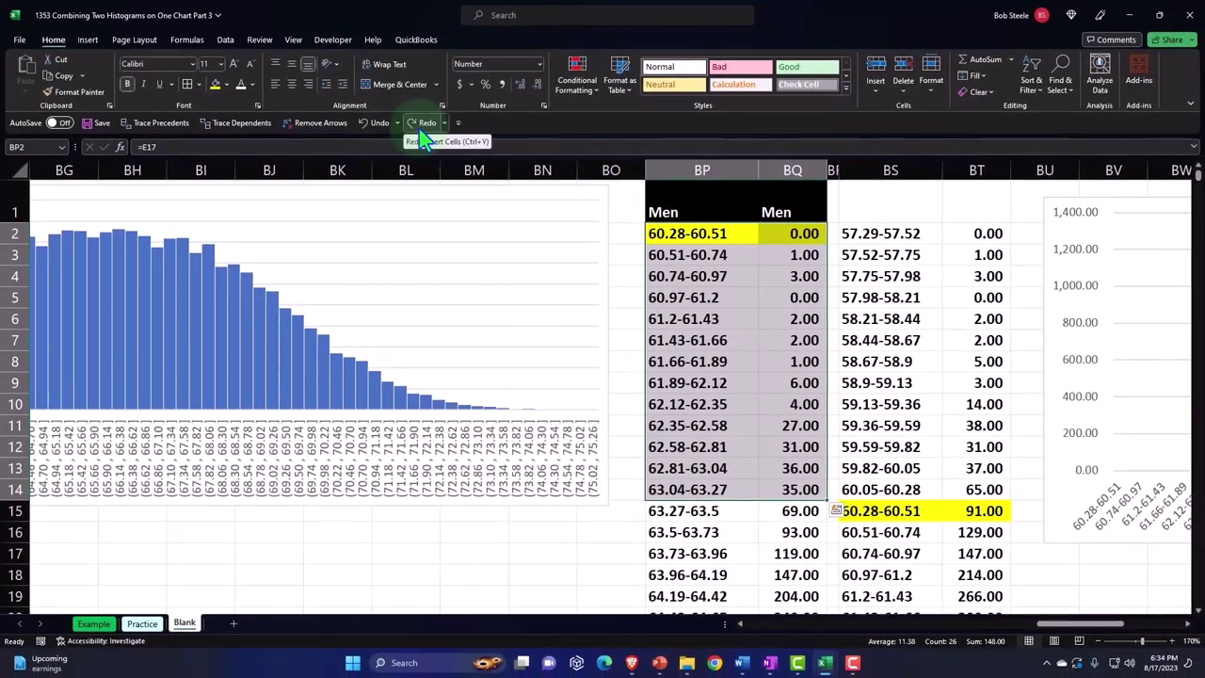
pyautogui.click(421, 137)
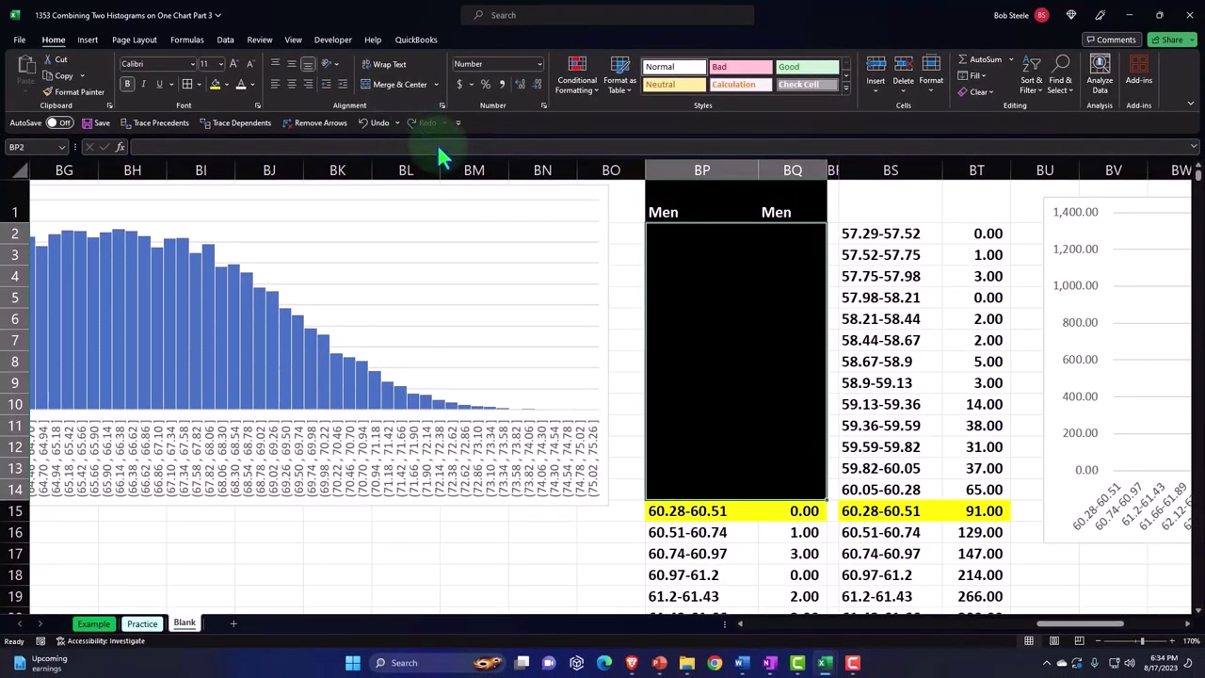
# - Copy the plain formatting of blank cell BO2 onto the inserted cells BP2:BQ14 with Format Painter
pyautogui.click(786, 425)
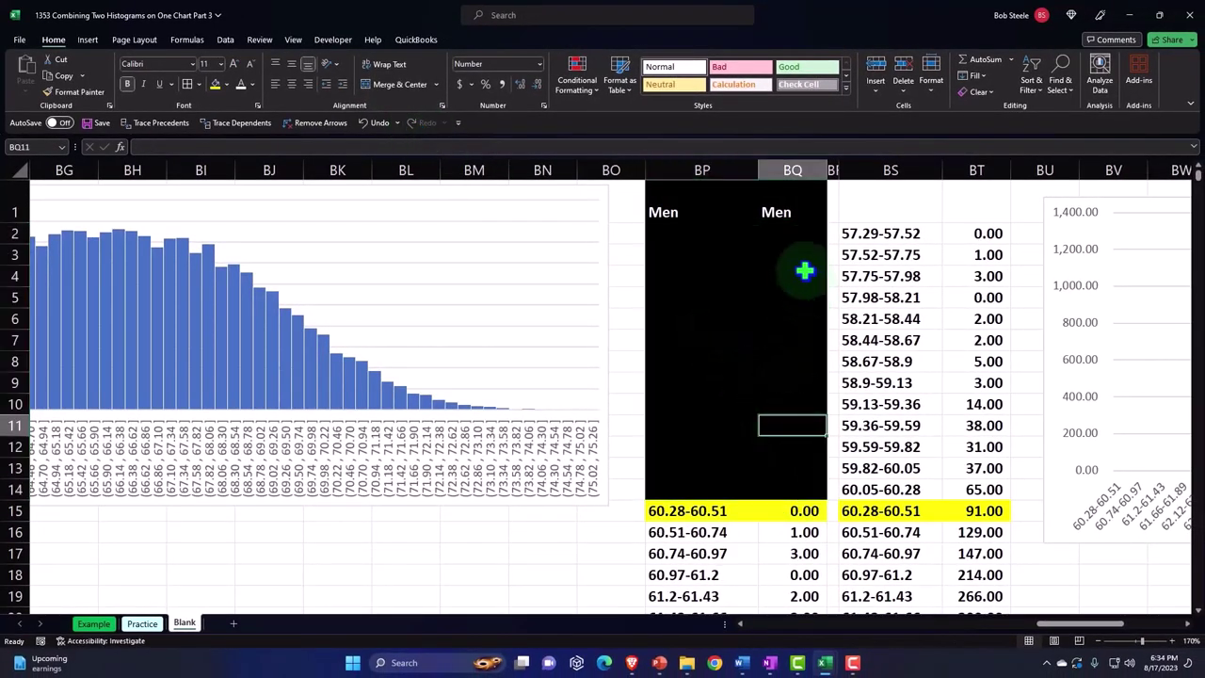
pyautogui.moveTo(688, 232); pyautogui.dragTo(772, 363)
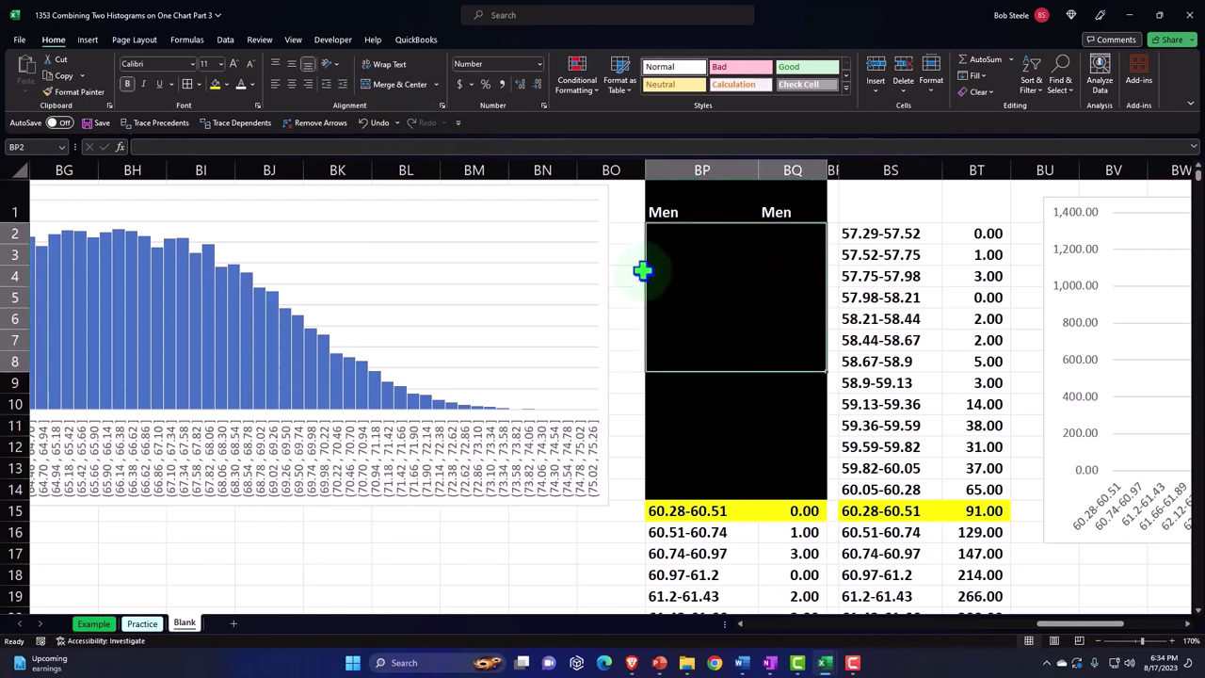
pyautogui.click(627, 233)
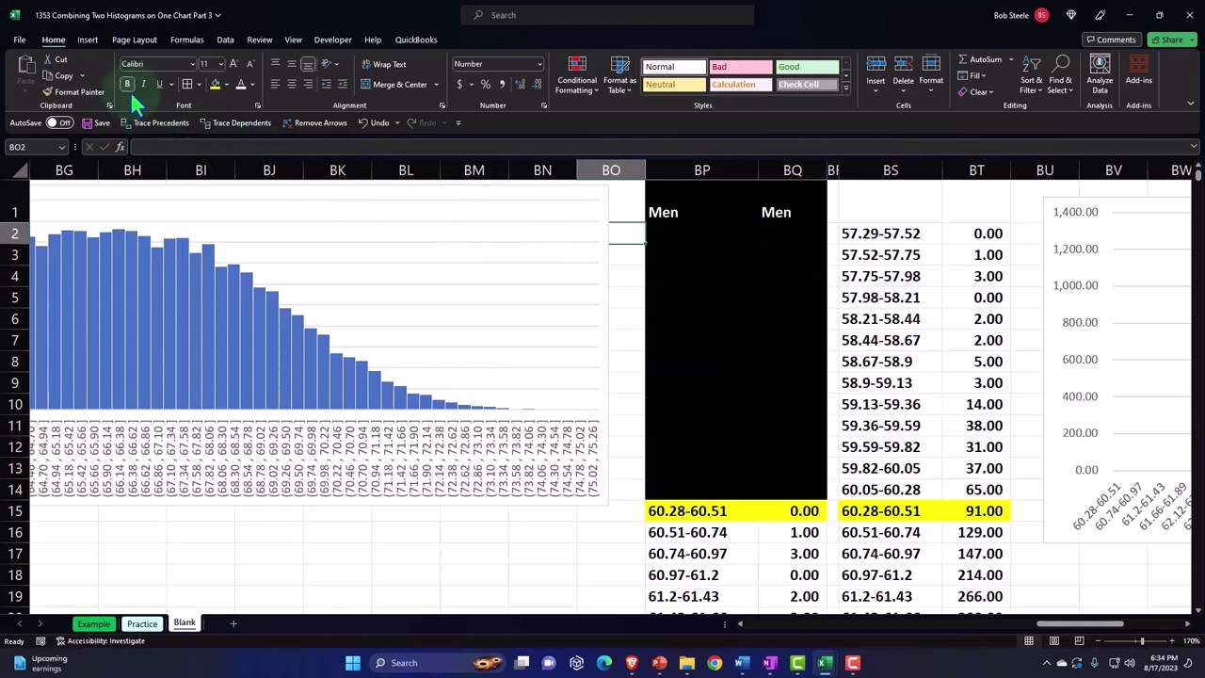
pyautogui.click(75, 93)
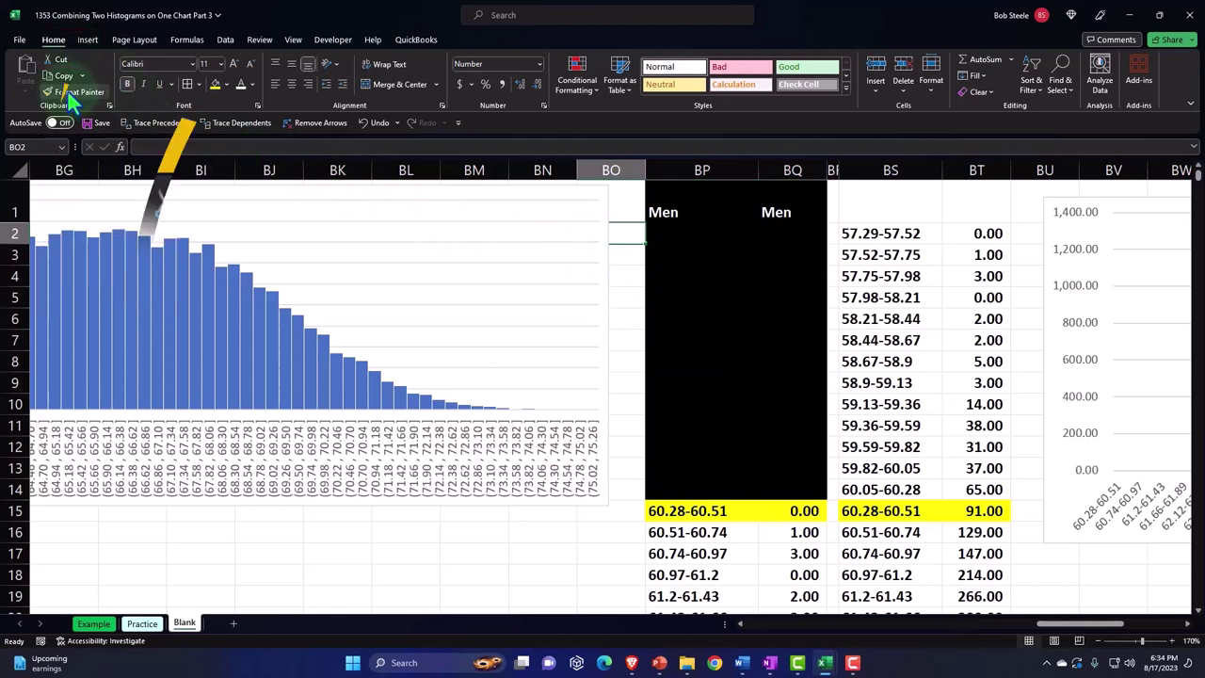
pyautogui.moveTo(705, 236)
pyautogui.mouseDown()
pyautogui.moveTo(743, 308)
pyautogui.moveTo(782, 484)
pyautogui.mouseUp()
pyautogui.click(769, 420)
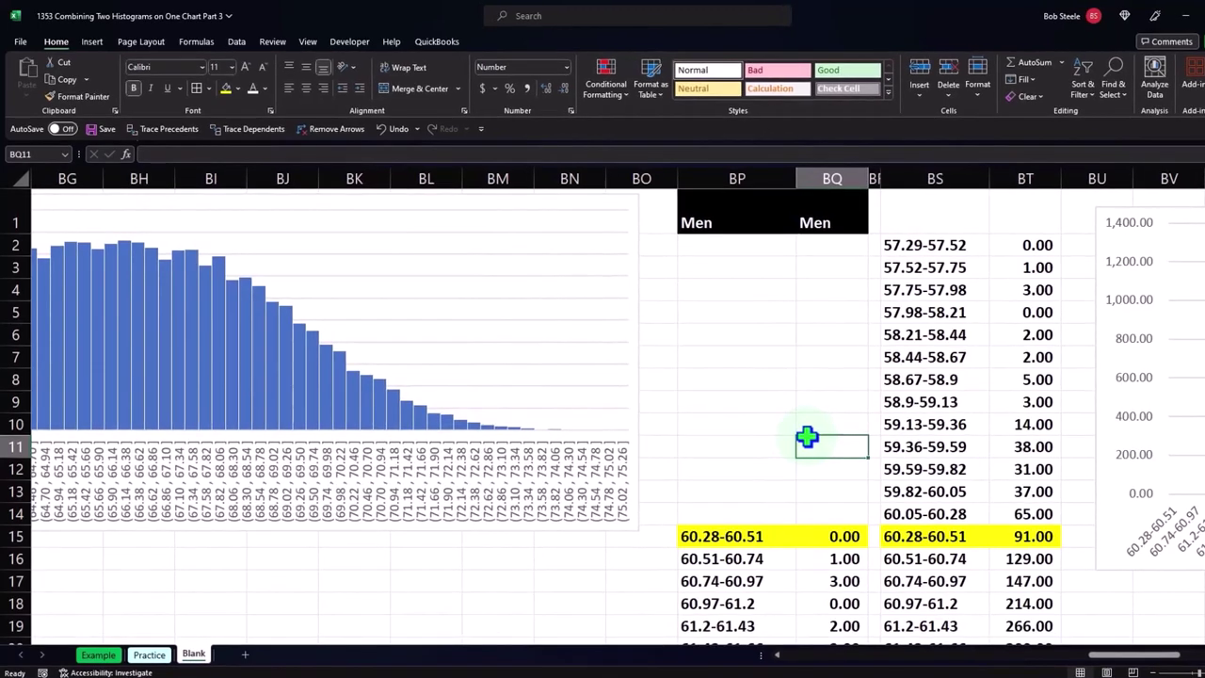
# - Link BP2 to the women's bin label with =BS2 and fill the formula down to BP14
pyautogui.click(749, 247)
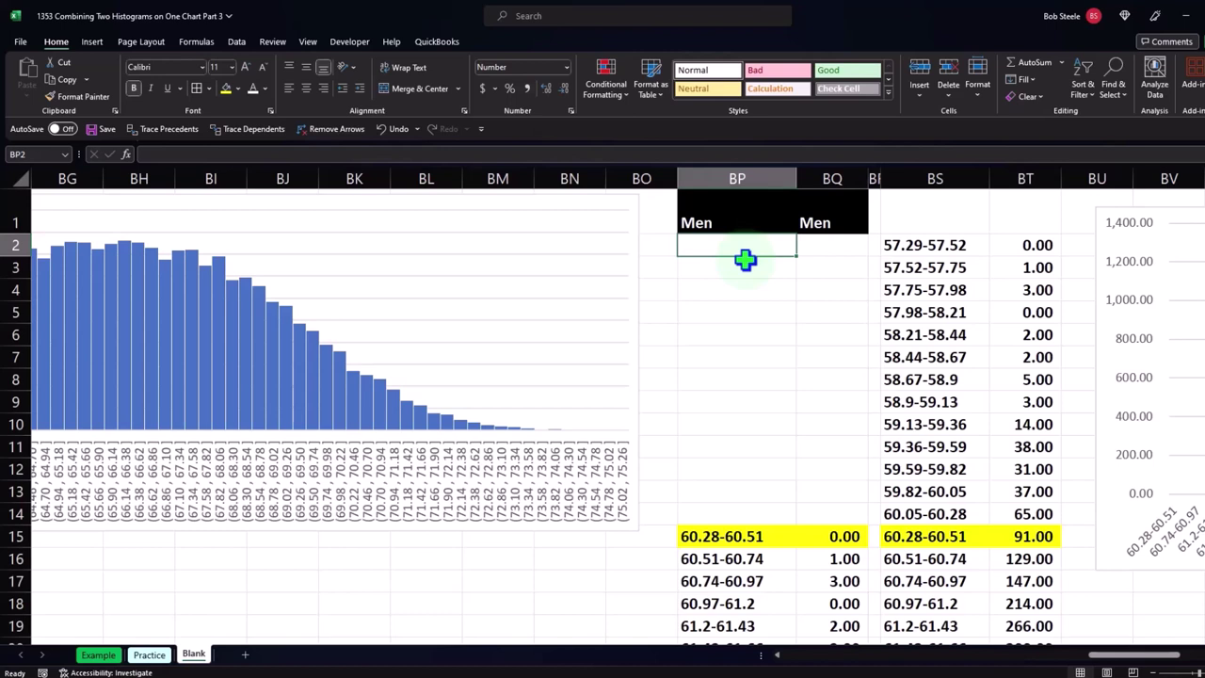
pyautogui.write('=')
pyautogui.press('Right')
pyautogui.press('Right')
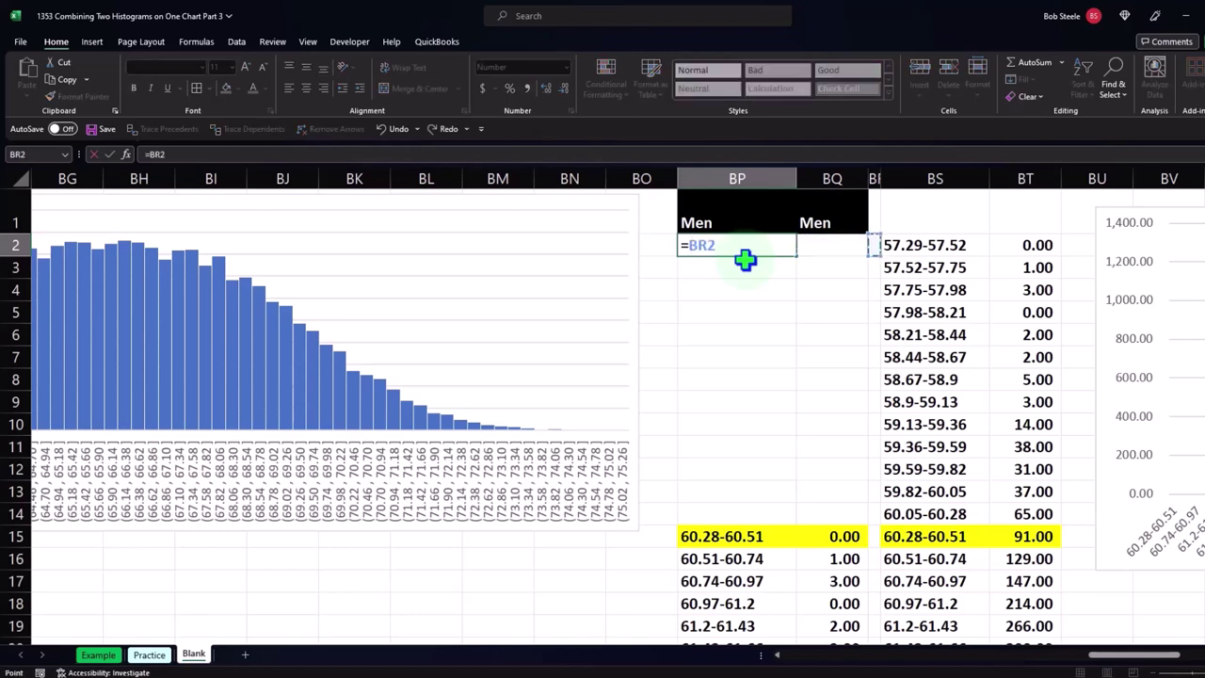
pyautogui.press('Right')
pyautogui.press('Return')
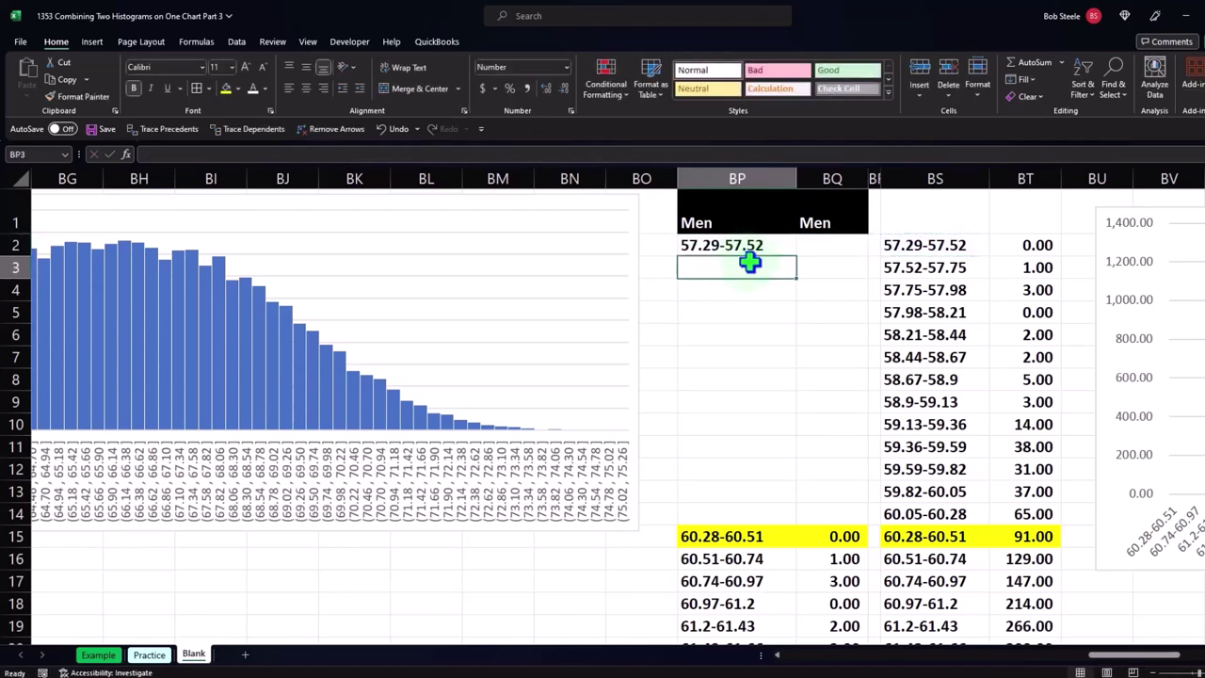
pyautogui.click(767, 243)
pyautogui.moveTo(797, 257); pyautogui.dragTo(801, 522)
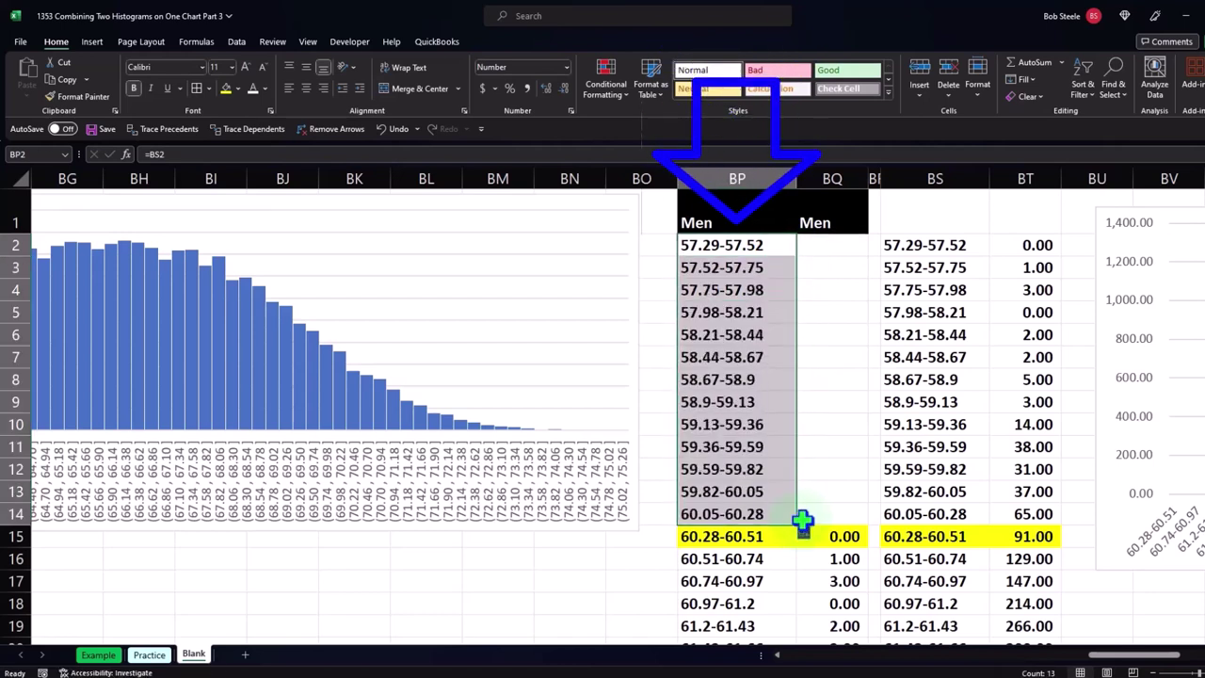
# - Enter 0 as the men's count in each cell of BQ2:BQ14
pyautogui.click(837, 248)
pyautogui.write('0')
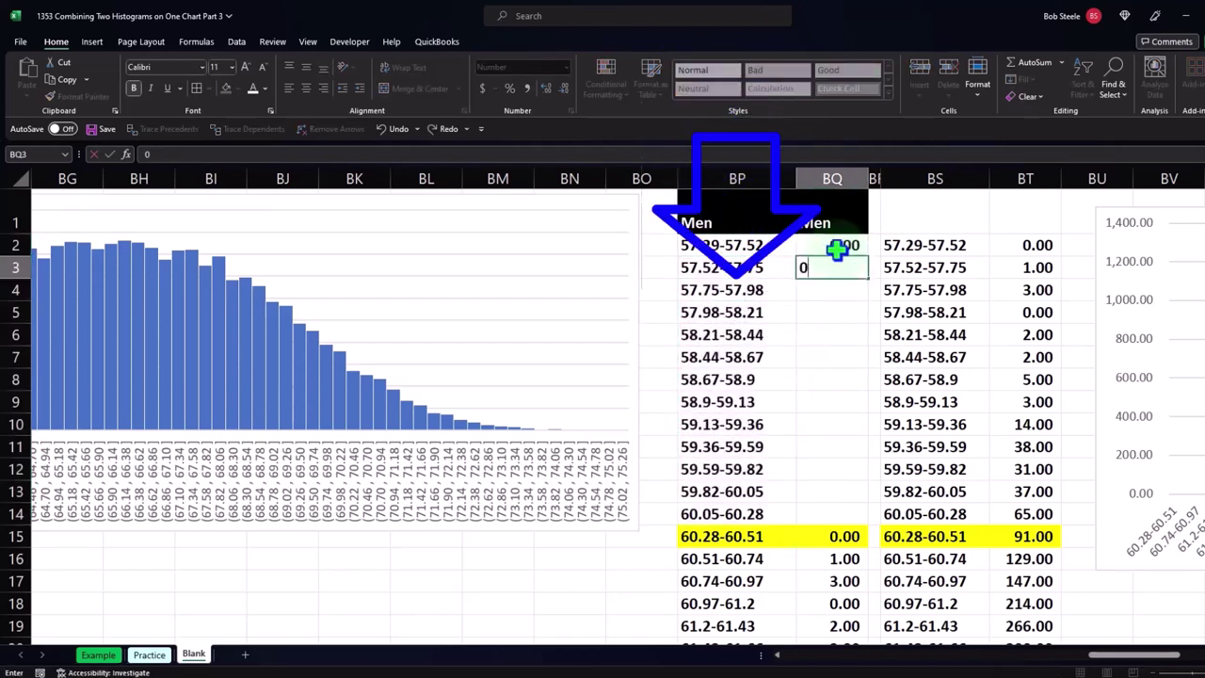
pyautogui.write(' 0 0 0 0 0 0 0 0 0 0 0 0')
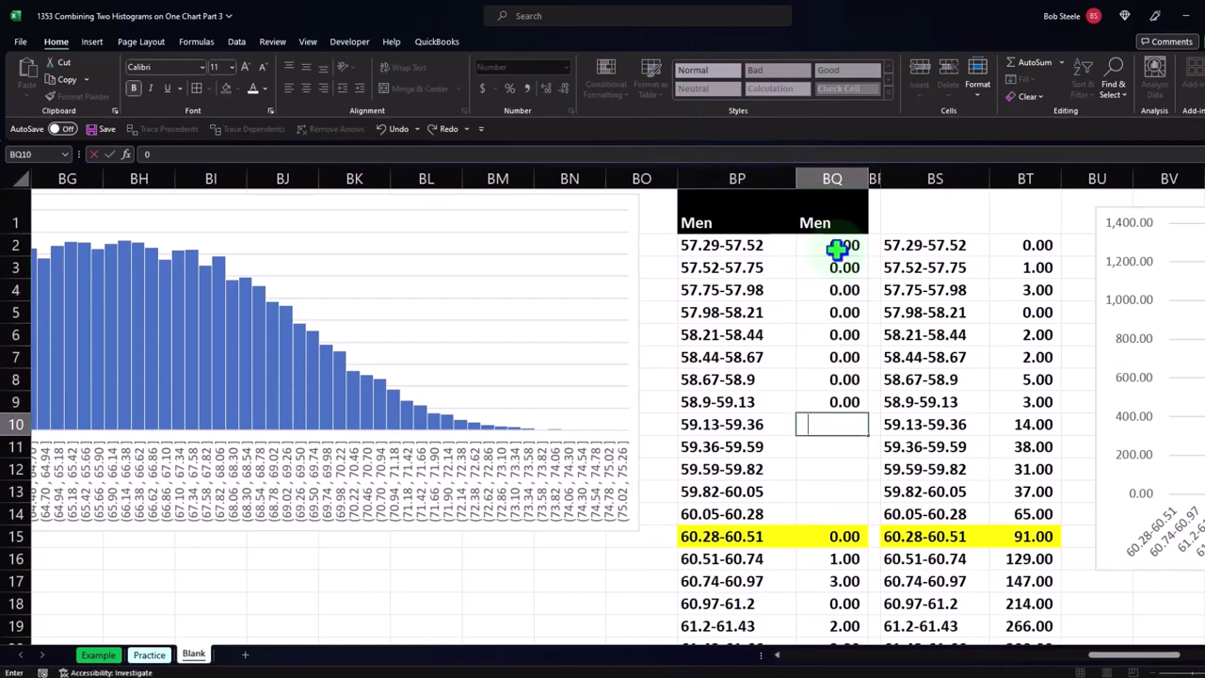
pyautogui.write('00')
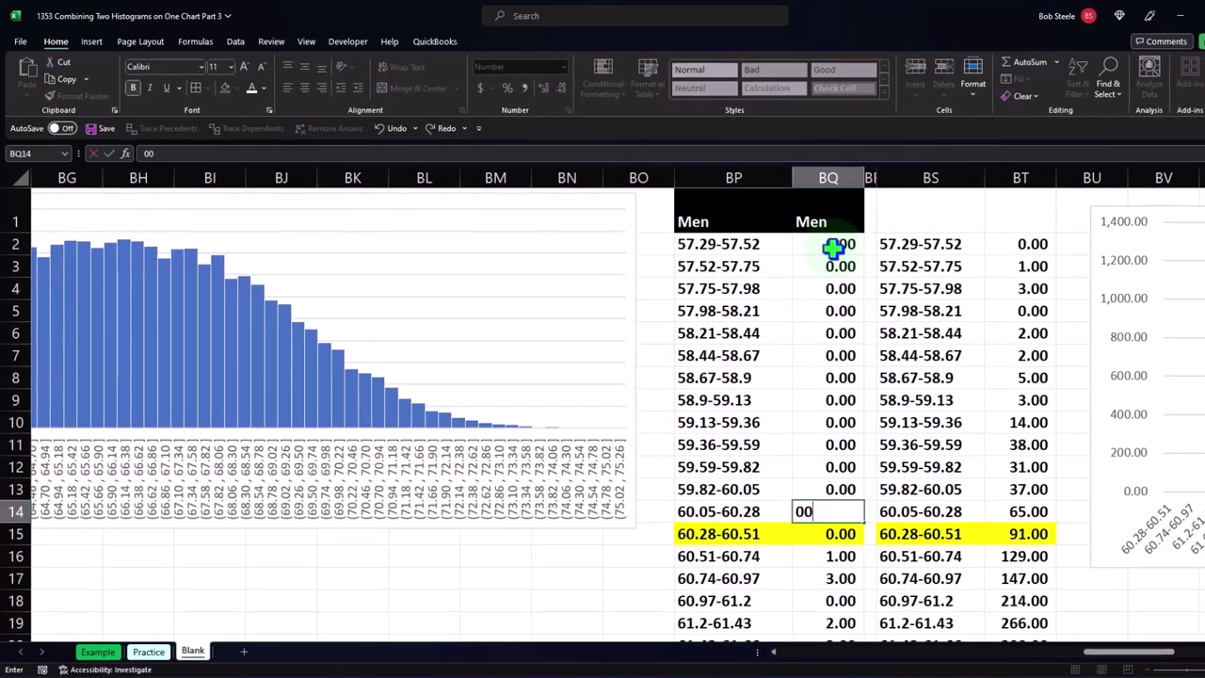
pyautogui.press('Return')
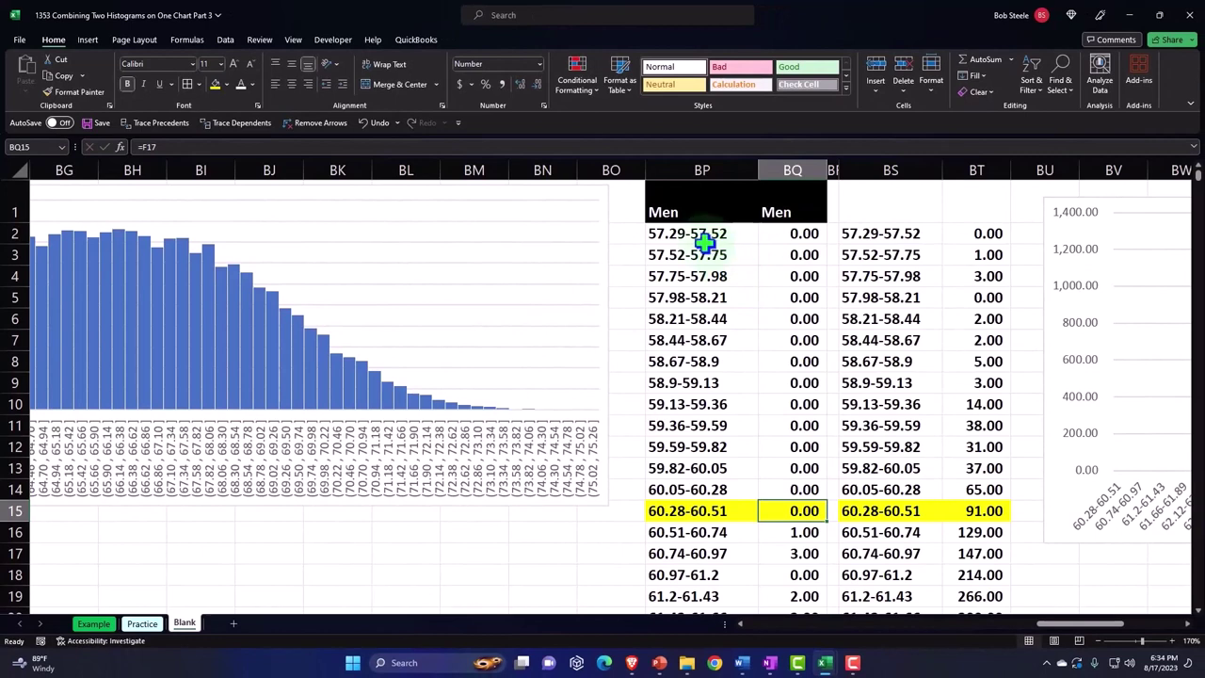
# - Enter the heading Women in BT1 above the women's counts
pyautogui.moveTo(704, 237); pyautogui.dragTo(695, 428)
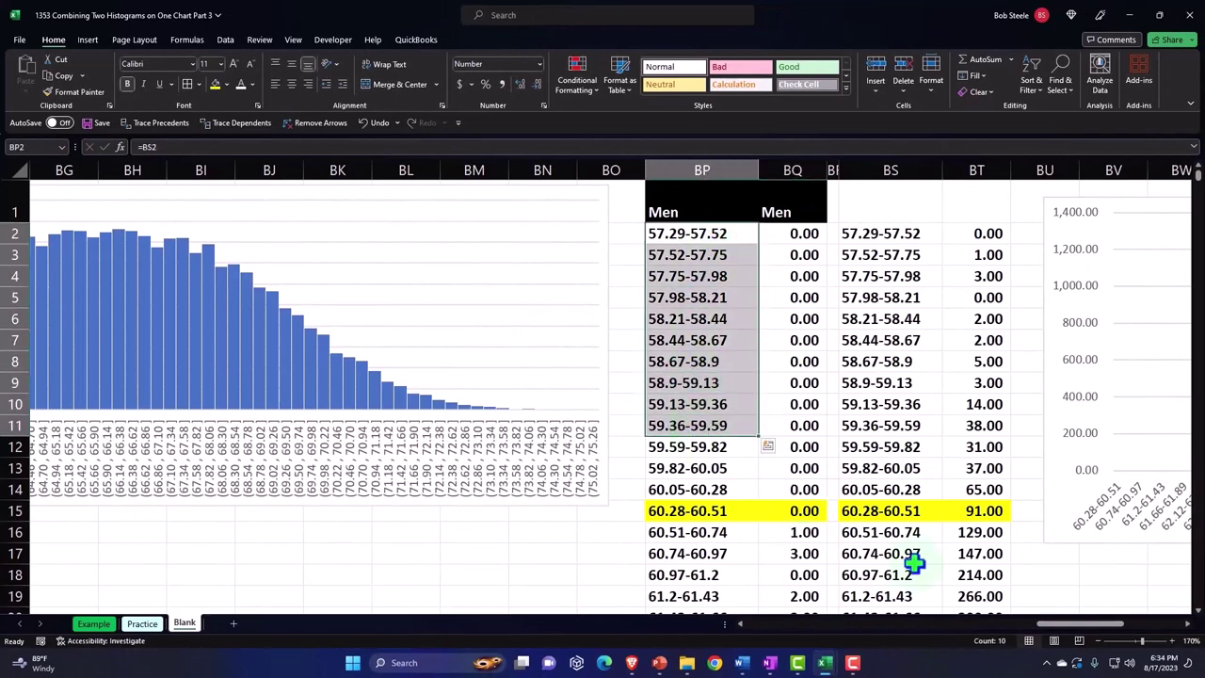
pyautogui.moveTo(1069, 627); pyautogui.dragTo(1100, 627)
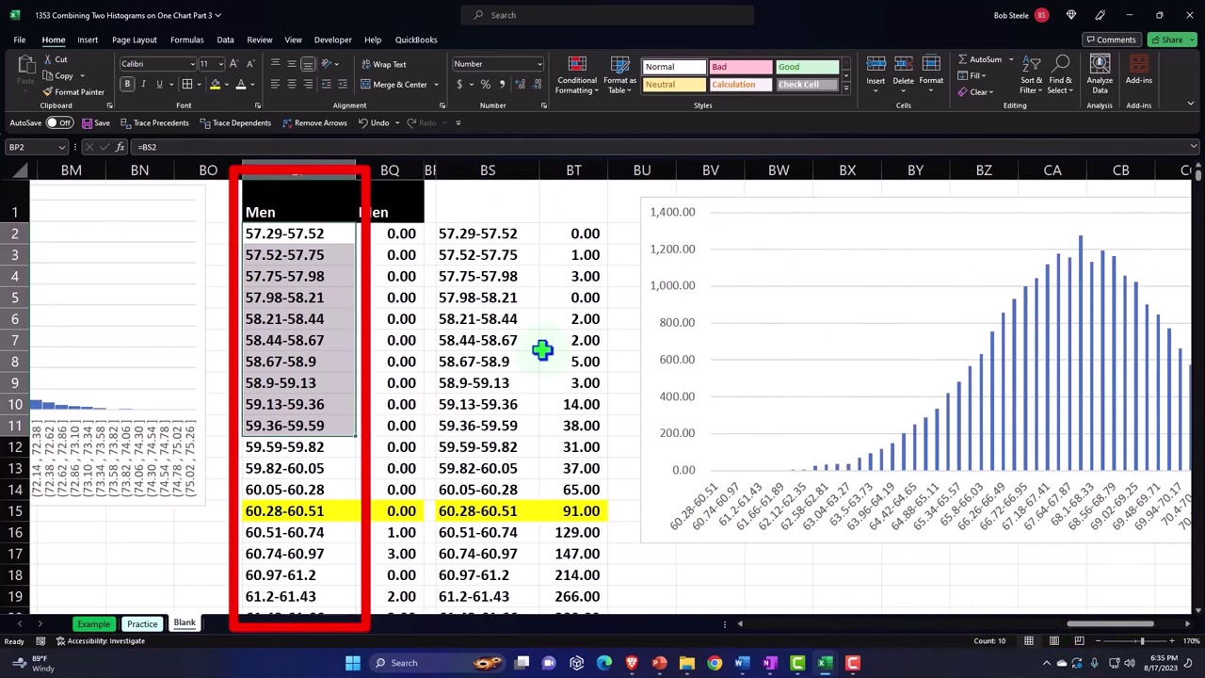
pyautogui.click(588, 205)
pyautogui.write('Wom')
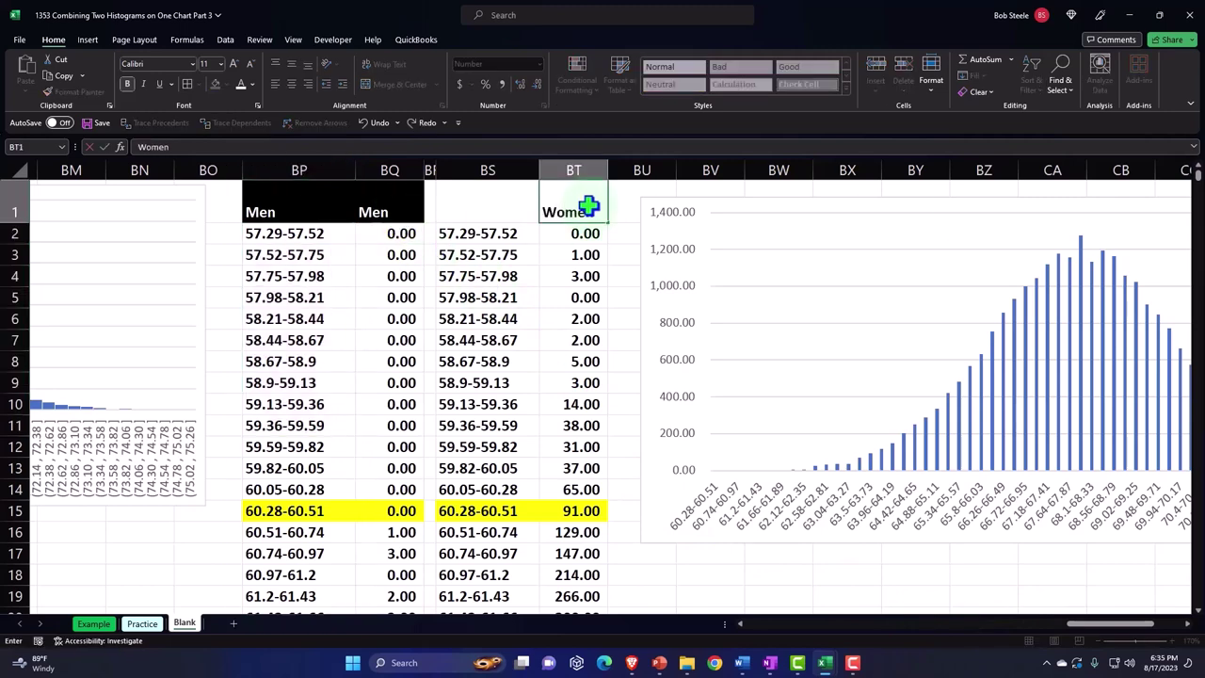
pyautogui.write('en')
pyautogui.press('Return')
# - Format the women's header cells BS1:BT1 with black fill and white text
pyautogui.moveTo(519, 194); pyautogui.dragTo(542, 195)
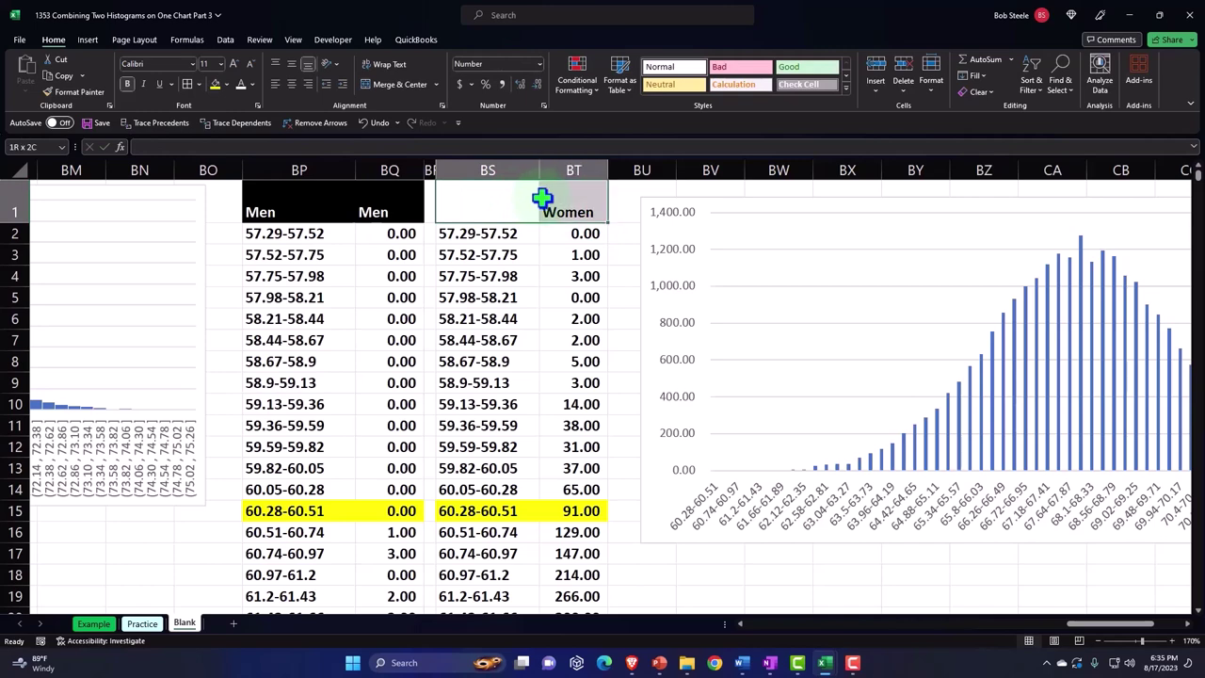
pyautogui.click(226, 84)
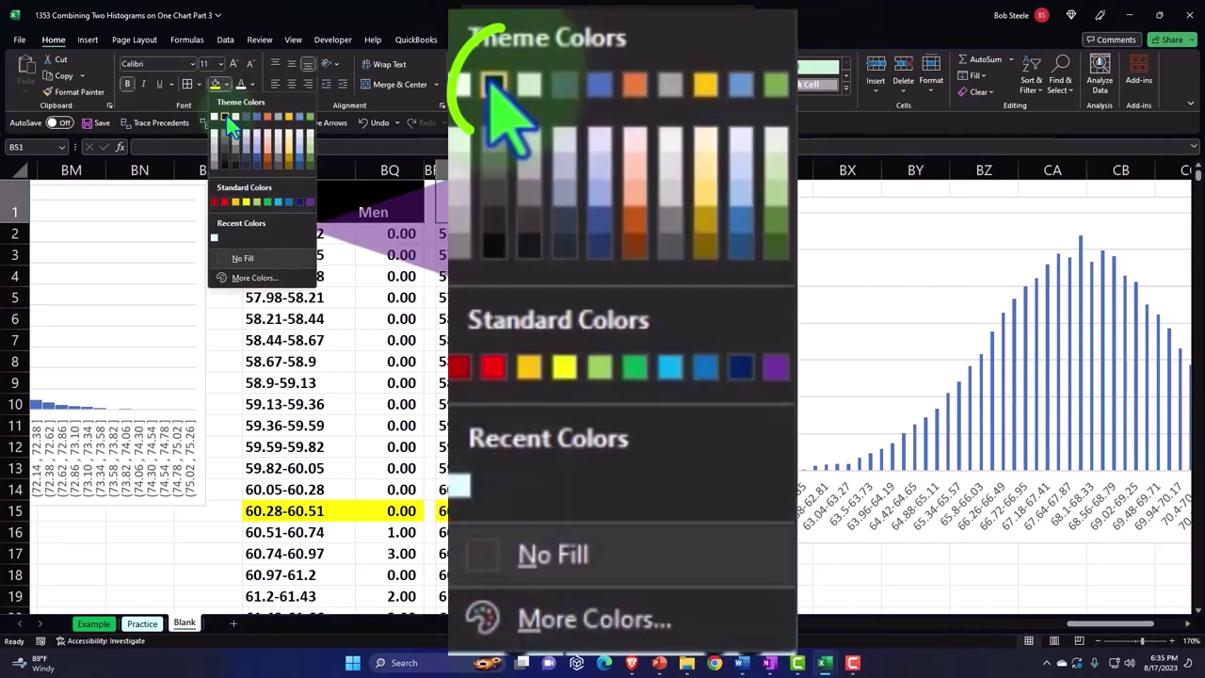
pyautogui.click(224, 116)
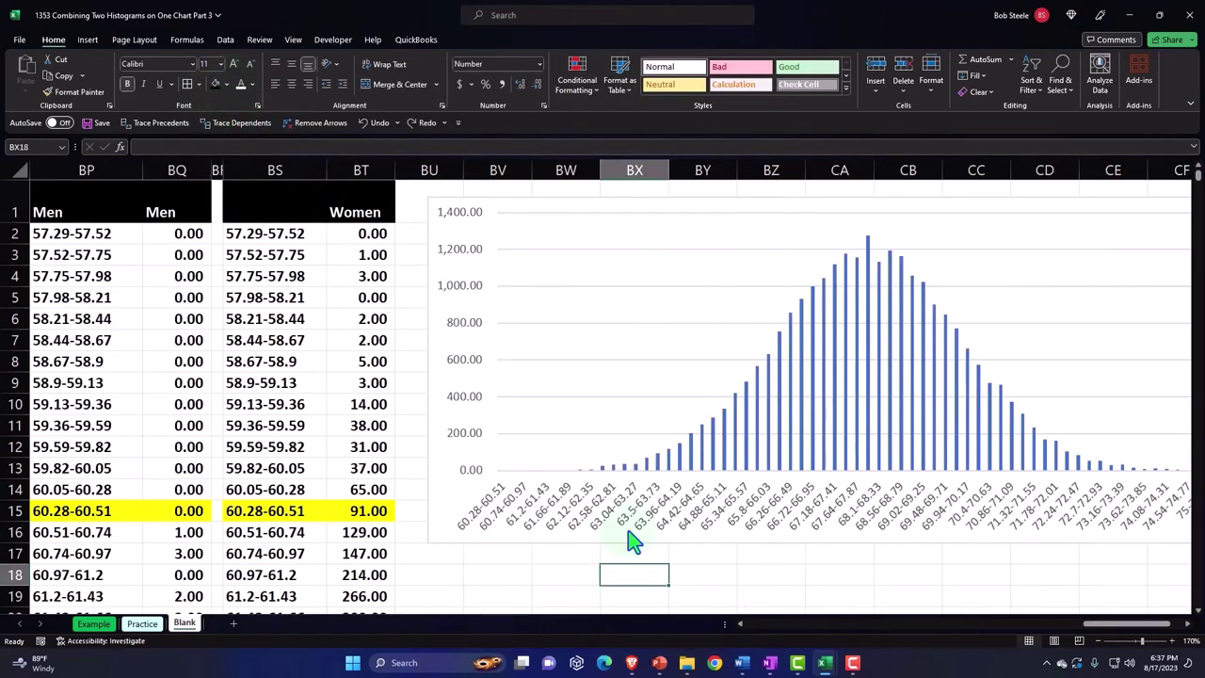
# - Extend the chart's series values to BQ2:BQ79 and its category labels to BP2:BP79
pyautogui.click(792, 356)
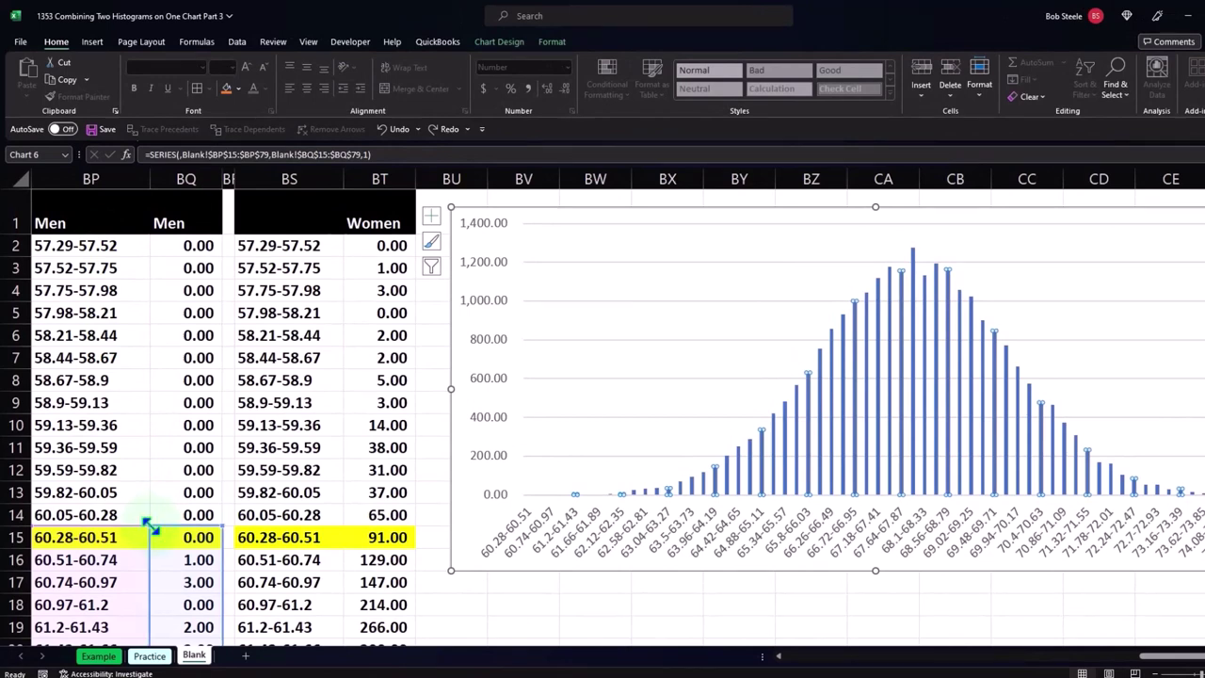
pyautogui.moveTo(148, 525); pyautogui.dragTo(174, 244)
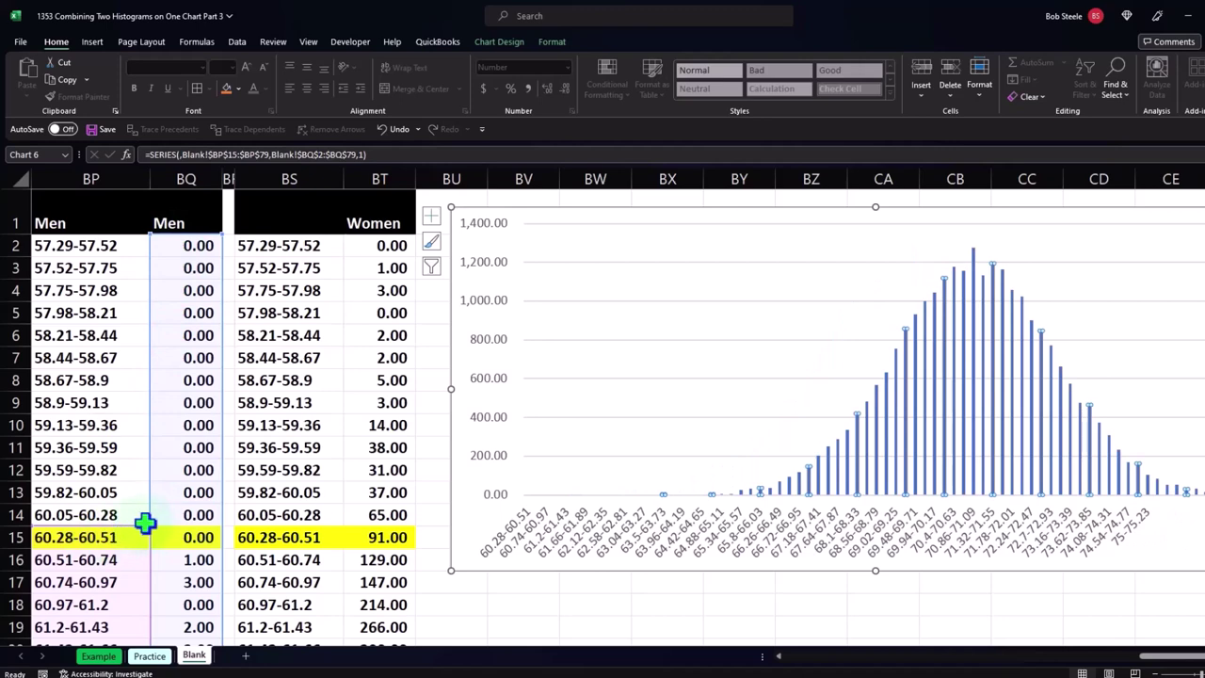
pyautogui.moveTo(149, 525); pyautogui.dragTo(154, 240)
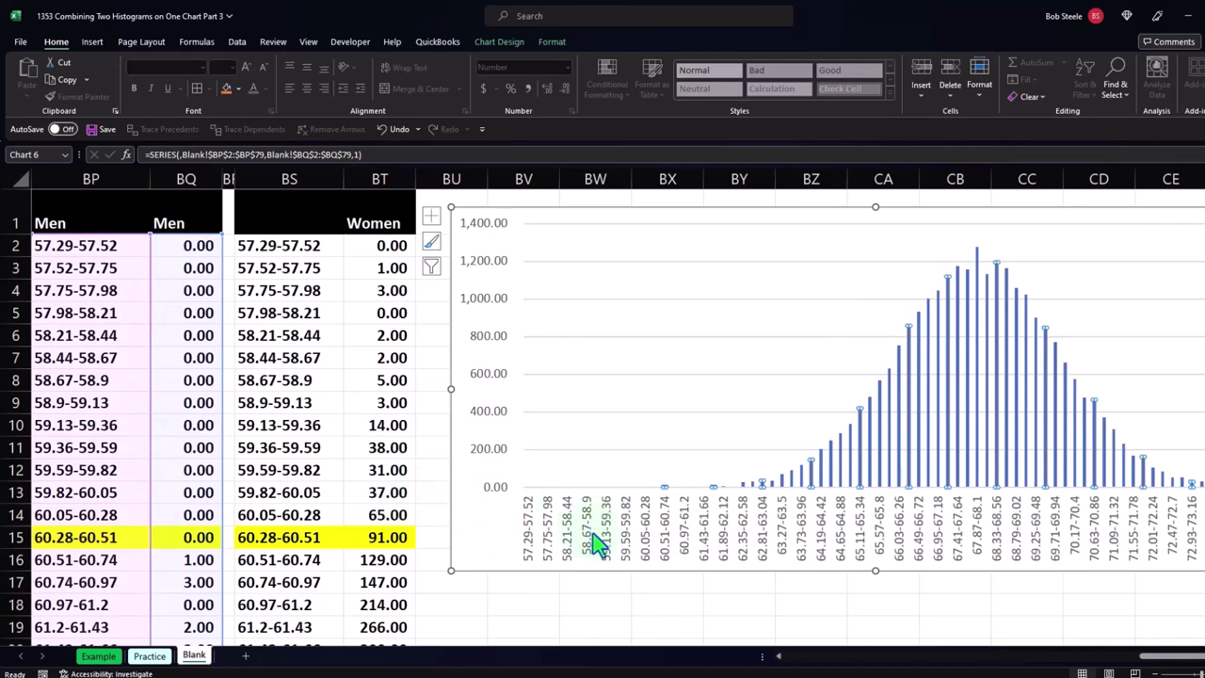
# - Check the chart's data source, examining the series' value range and the horizontal axis label range
pyautogui.click(490, 43)
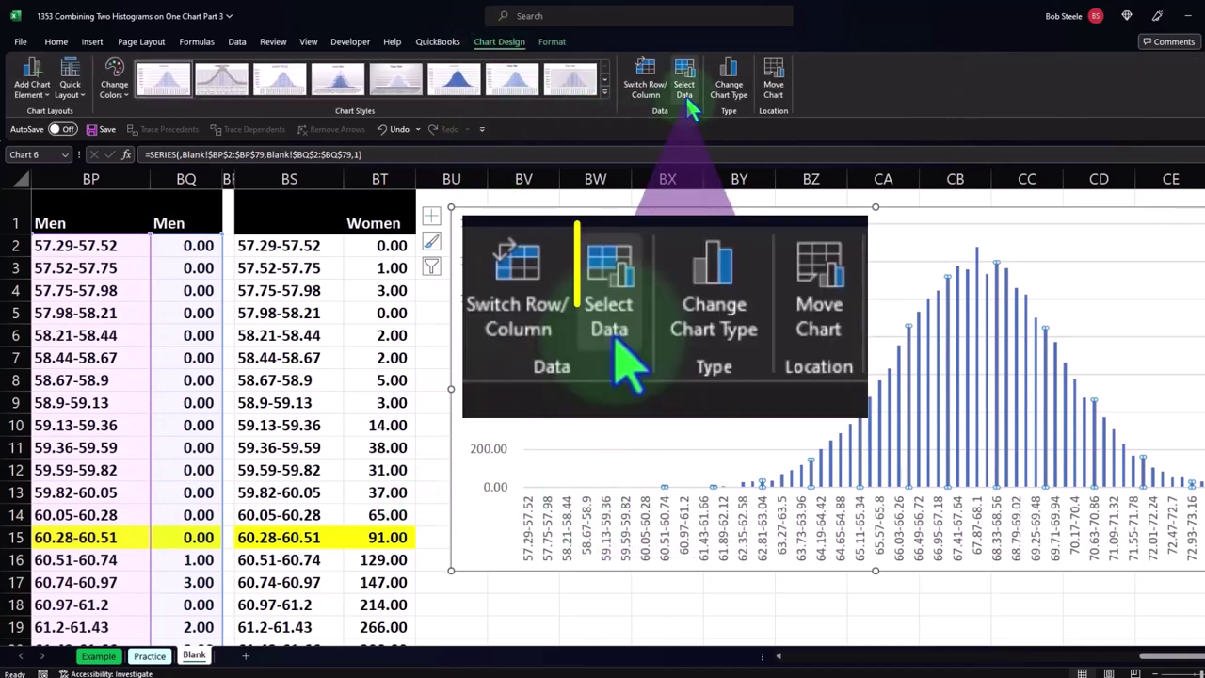
pyautogui.click(684, 92)
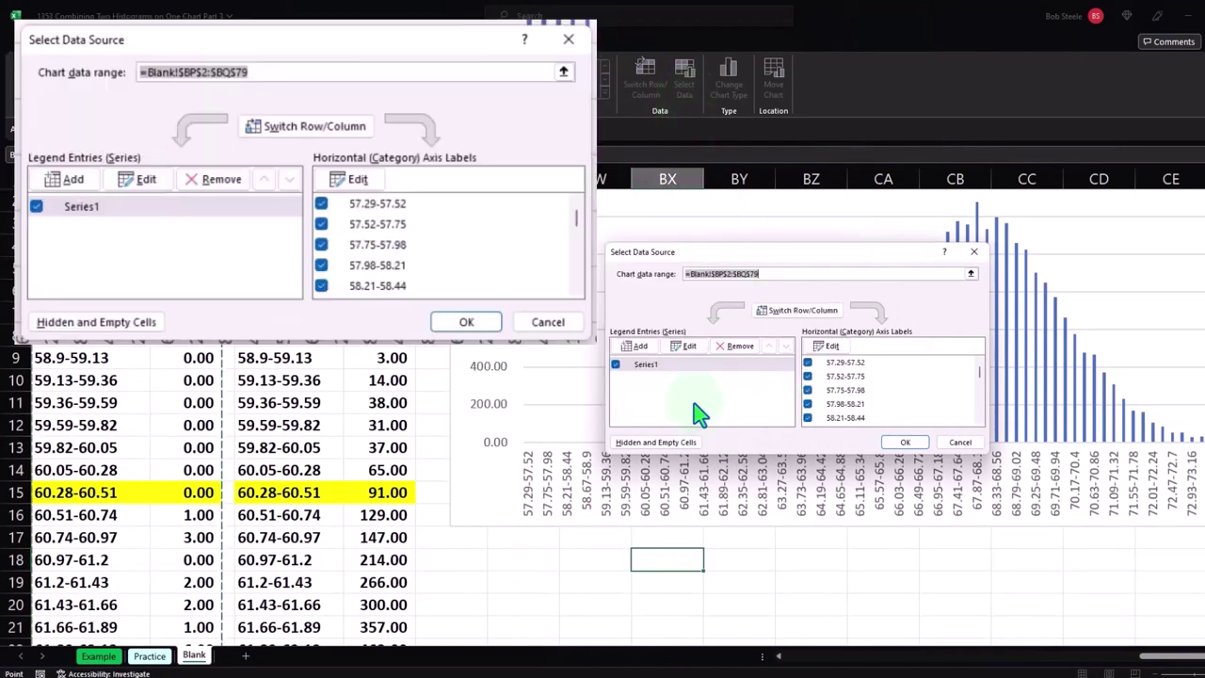
pyautogui.click(684, 346)
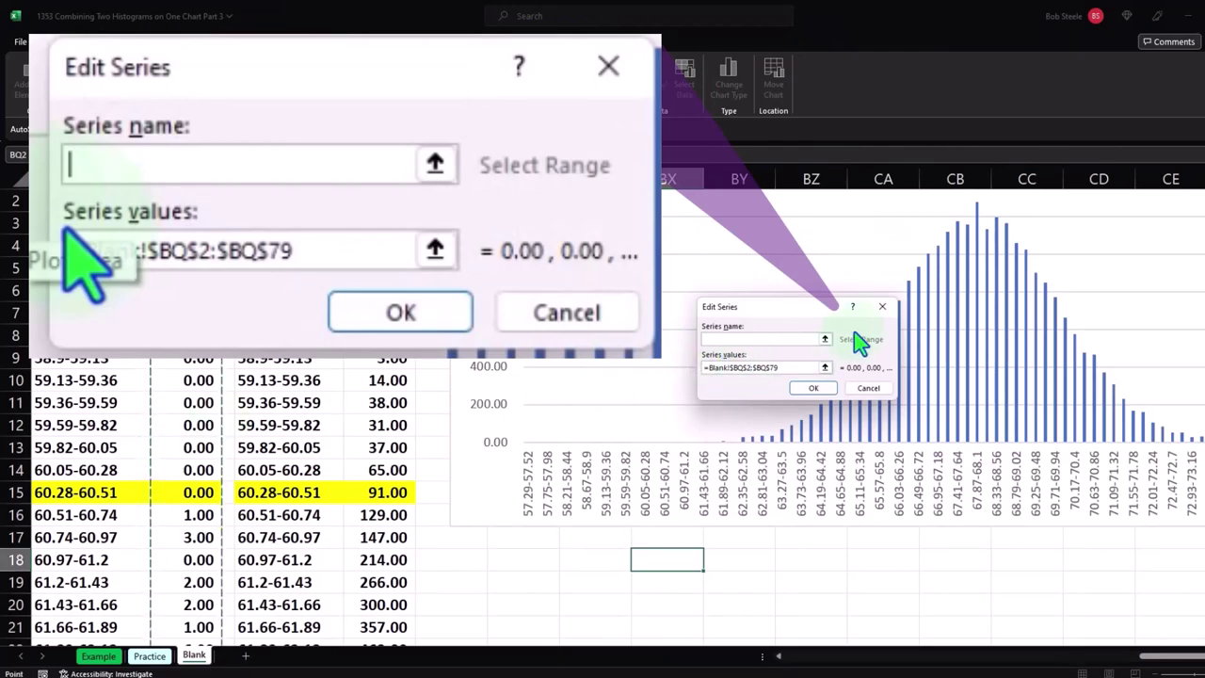
pyautogui.click(882, 307)
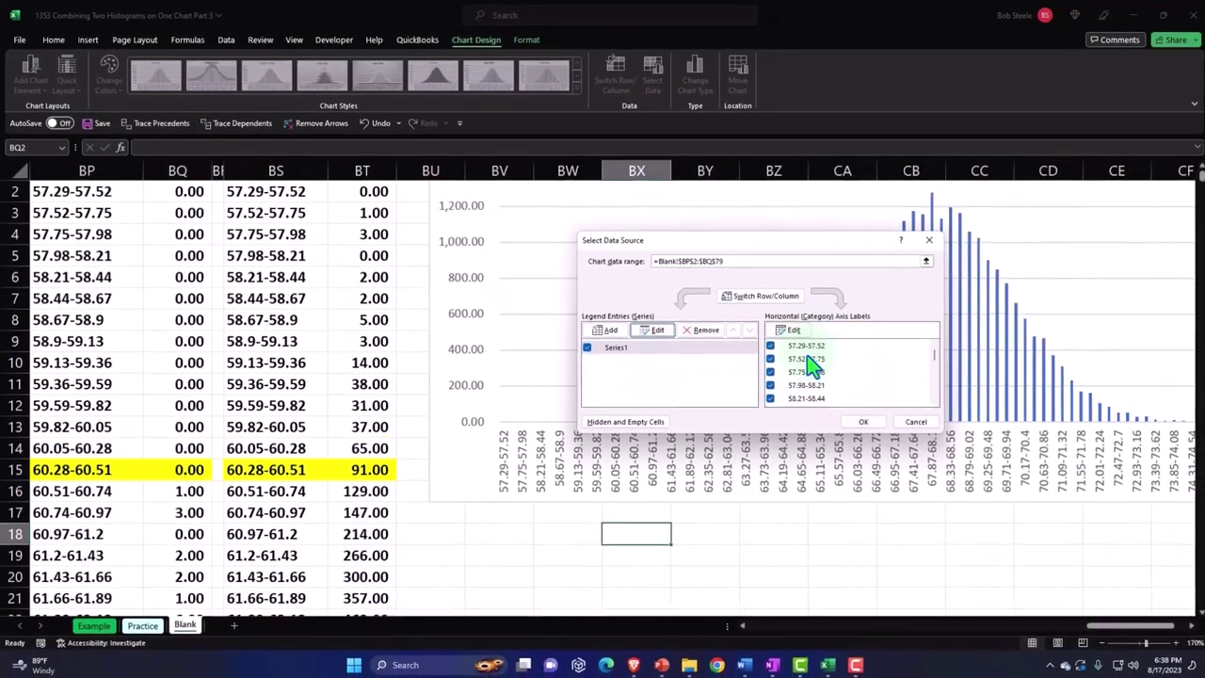
pyautogui.click(789, 329)
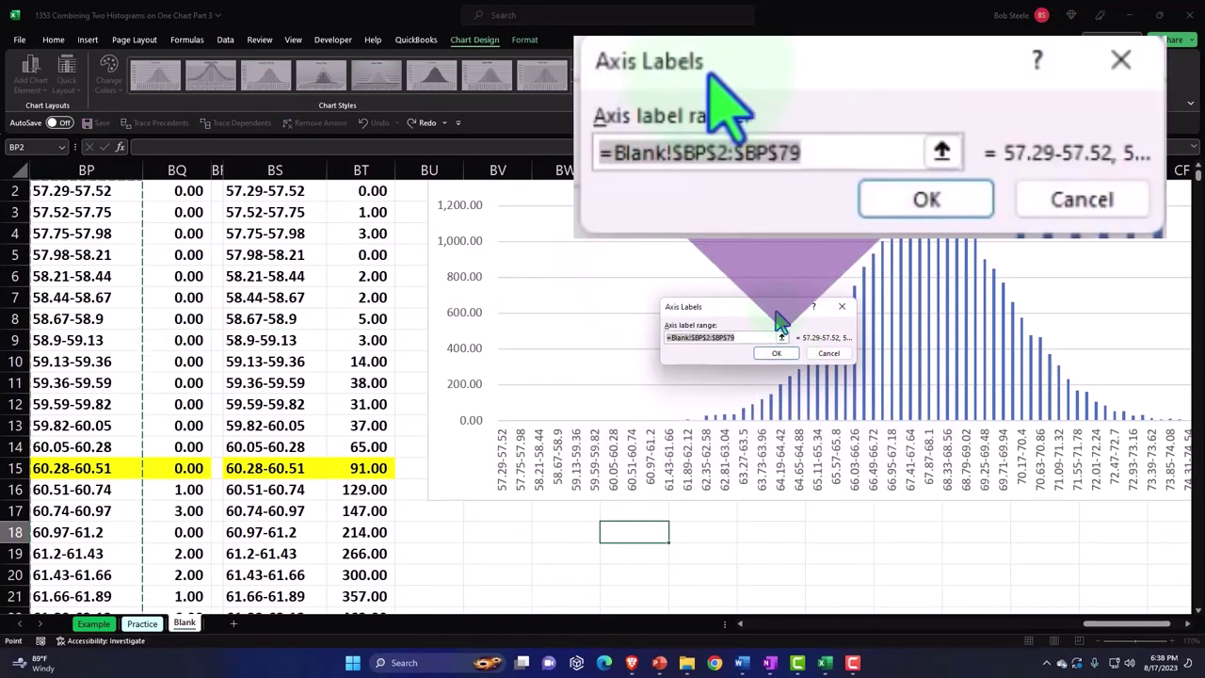
pyautogui.press('Return')
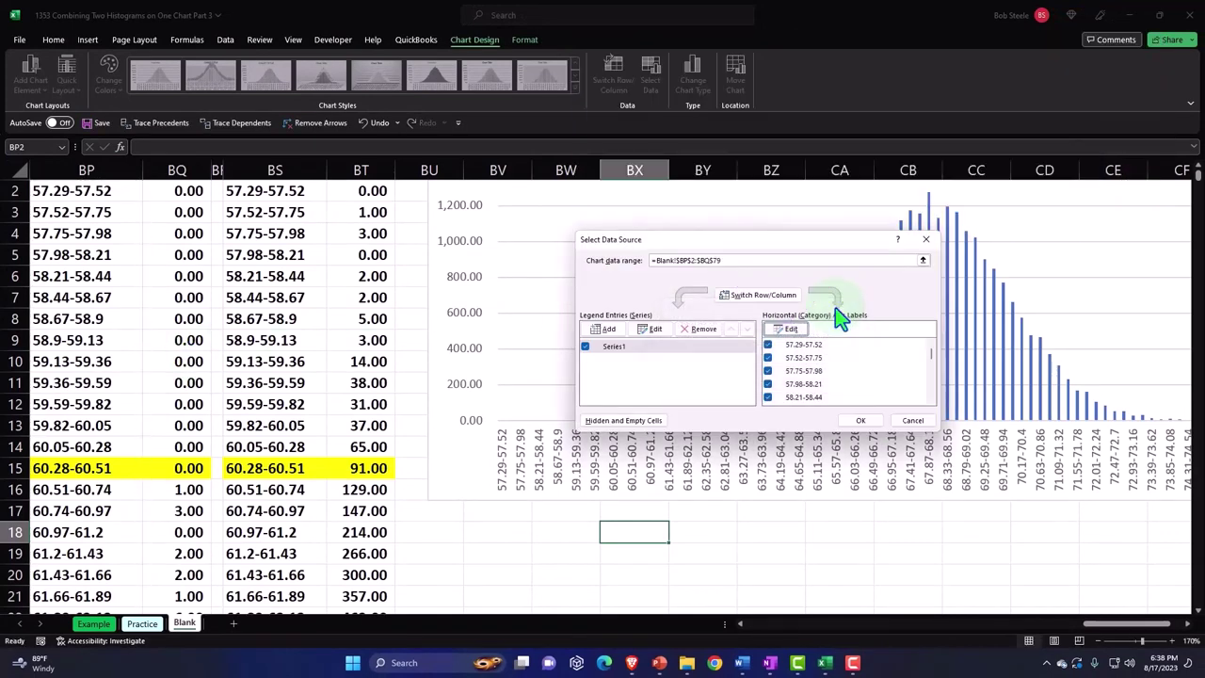
pyautogui.click(926, 241)
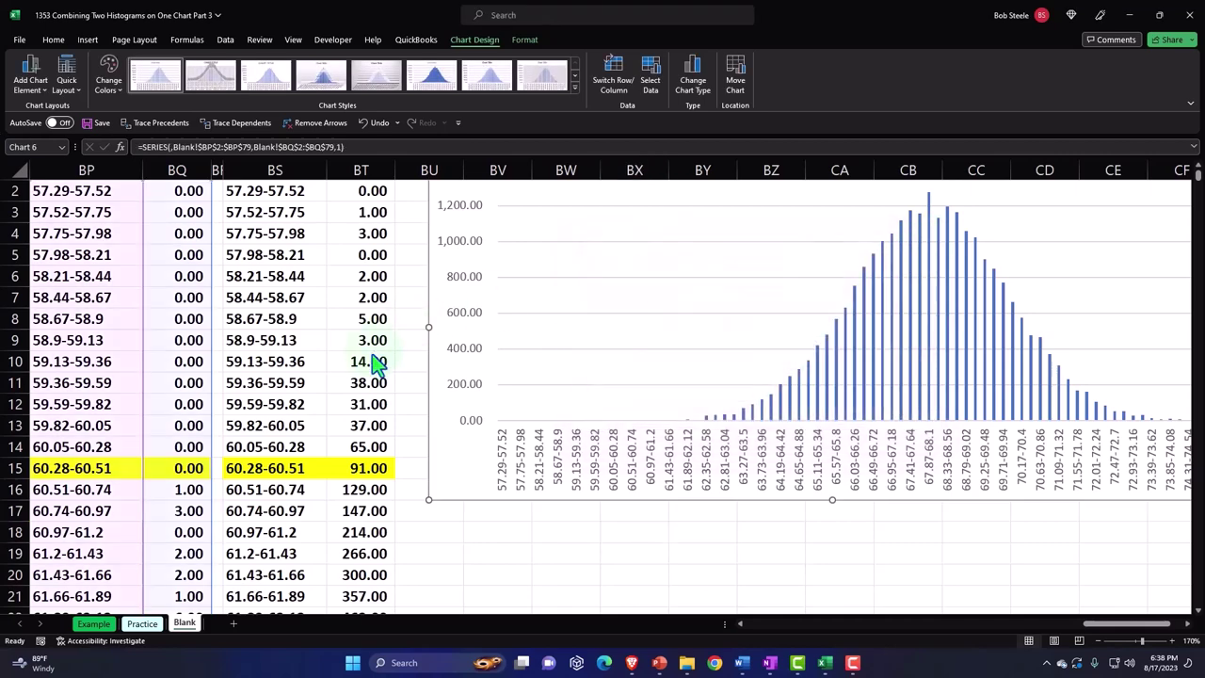
pyautogui.scroll(1, 379, 368)
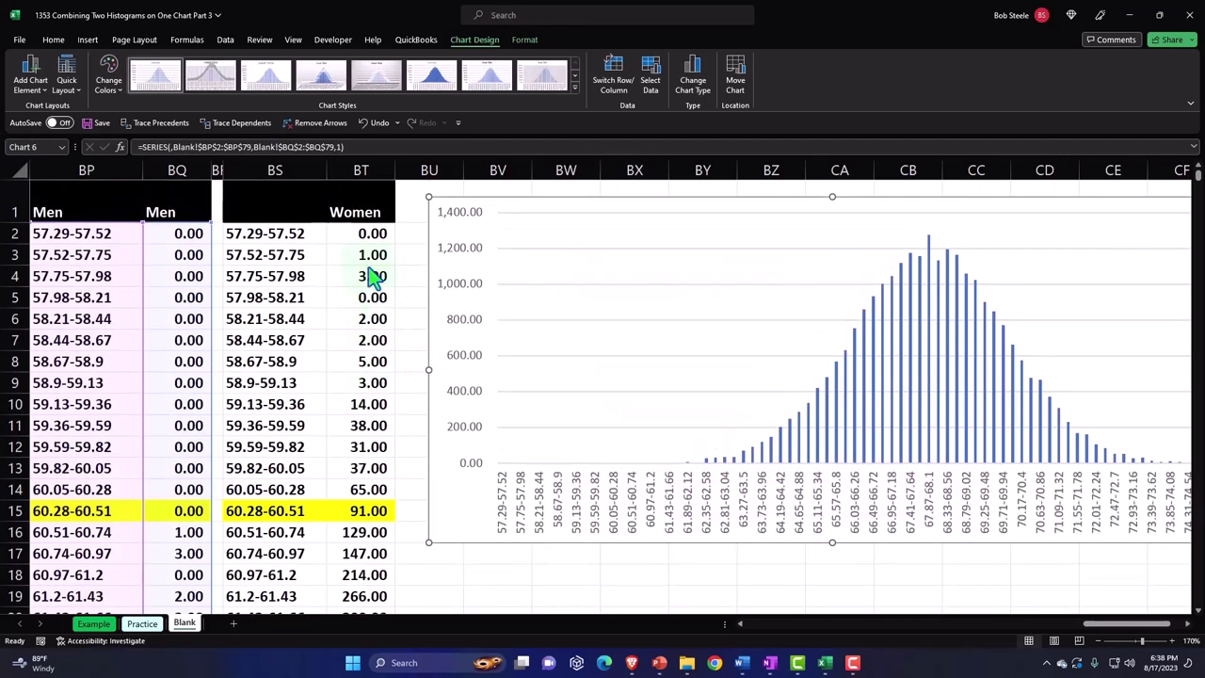
pyautogui.click(361, 234)
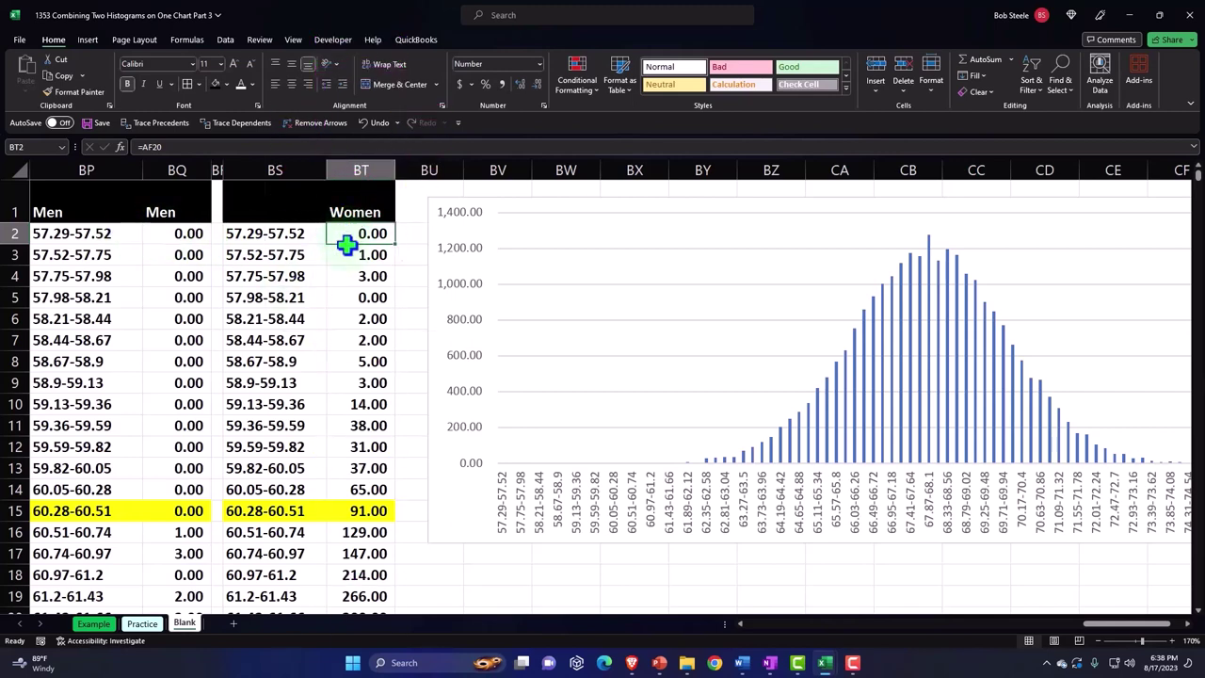
pyautogui.moveTo(349, 236); pyautogui.dragTo(349, 428)
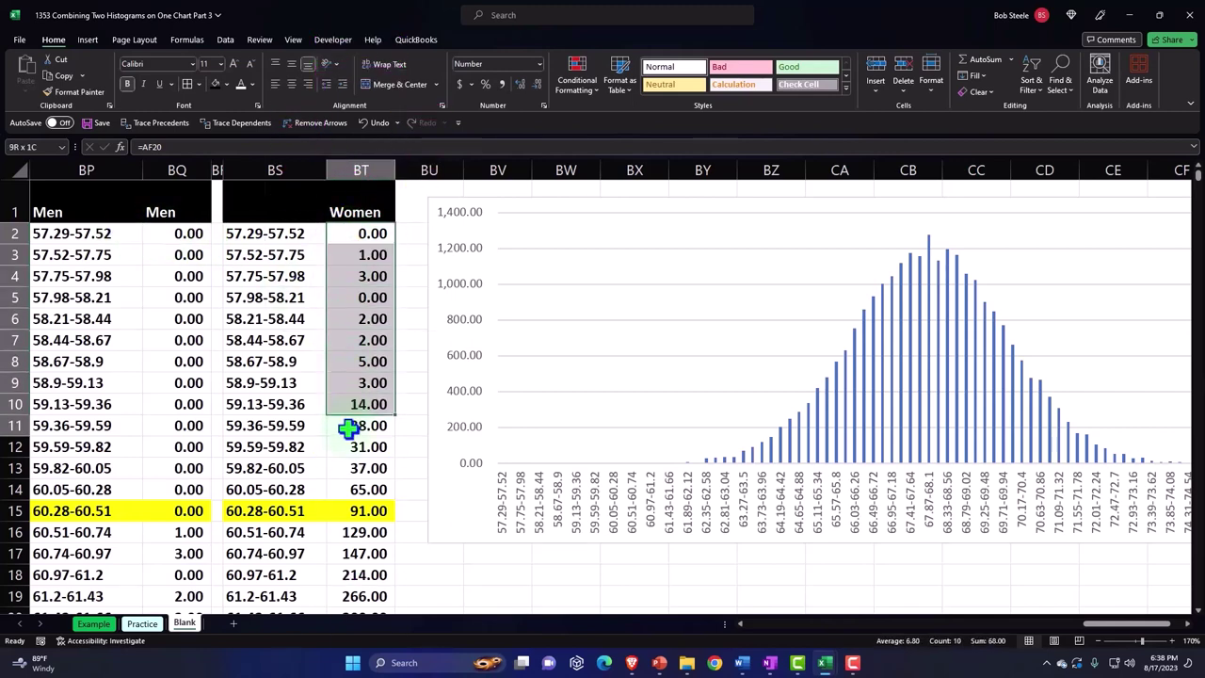
pyautogui.click(264, 238)
pyautogui.moveTo(263, 238); pyautogui.dragTo(270, 463)
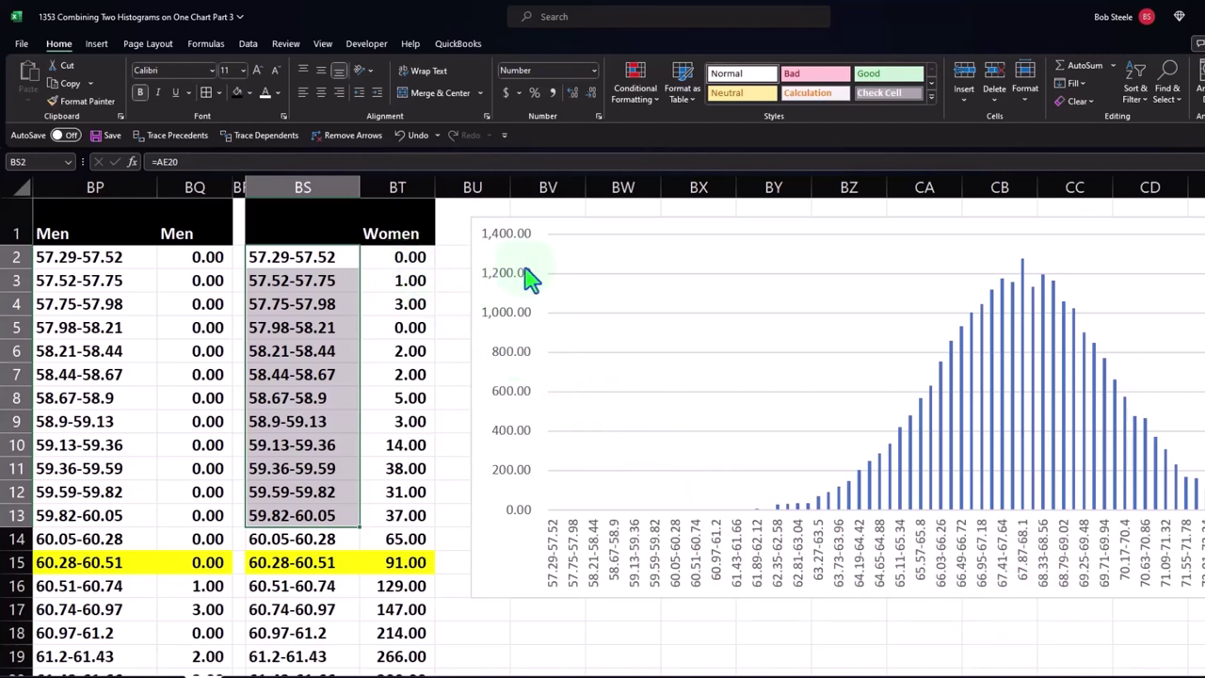
pyautogui.click(309, 278)
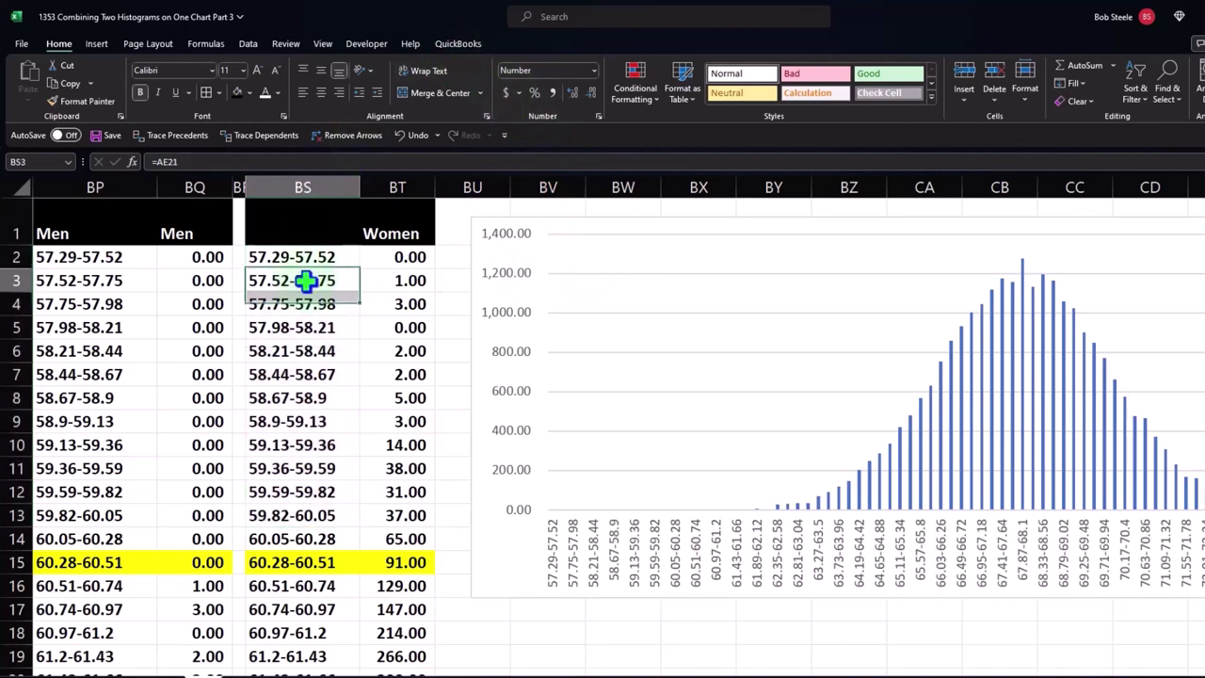
# - Add a second series named W to the chart, with the women's counts in BT2:BT66 as its values
pyautogui.click(470, 222)
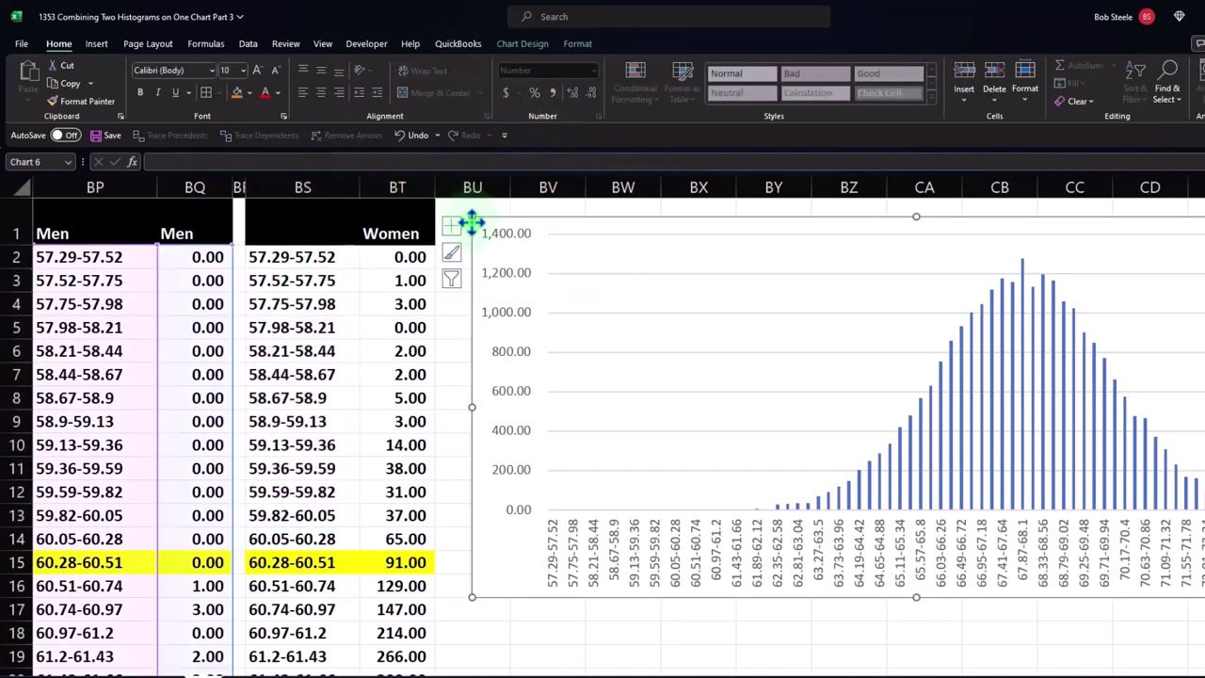
pyautogui.click(515, 44)
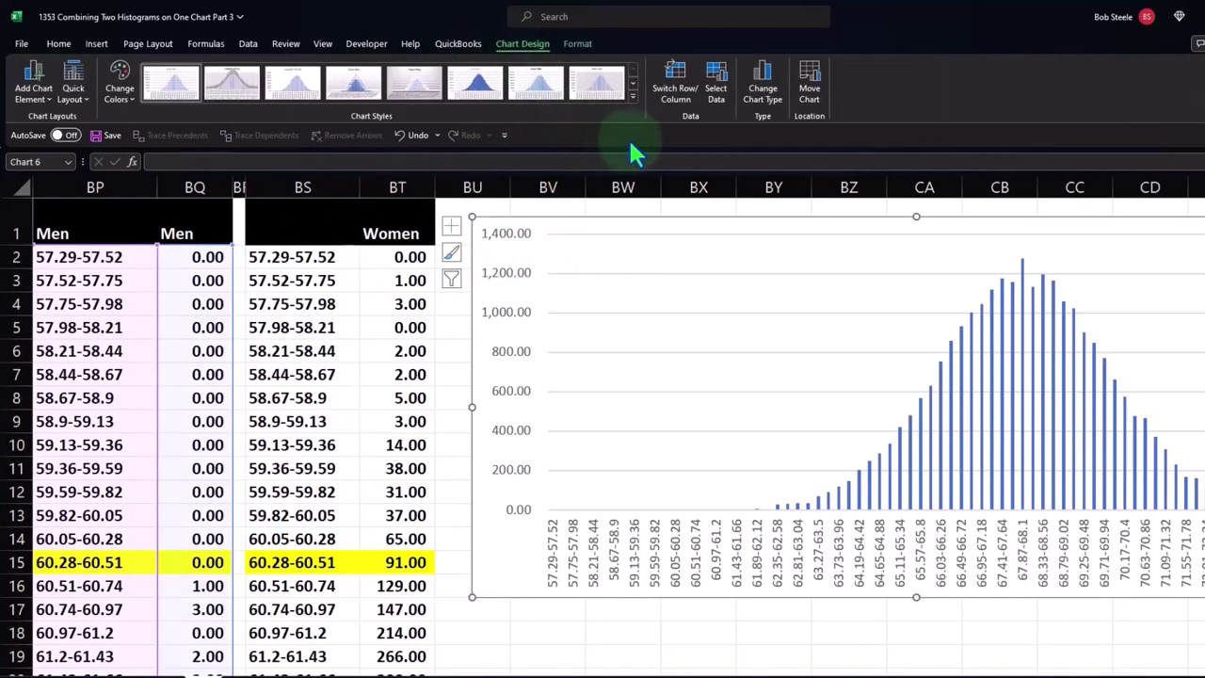
pyautogui.click(715, 87)
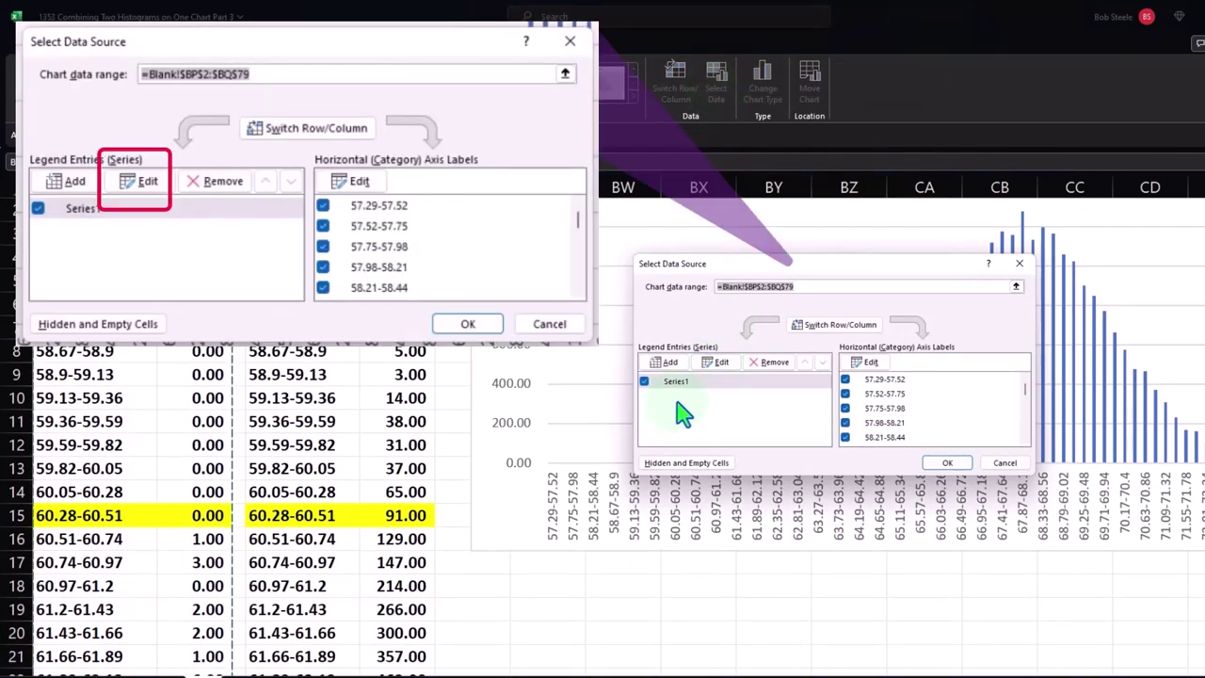
pyautogui.scroll(1, 377, 377)
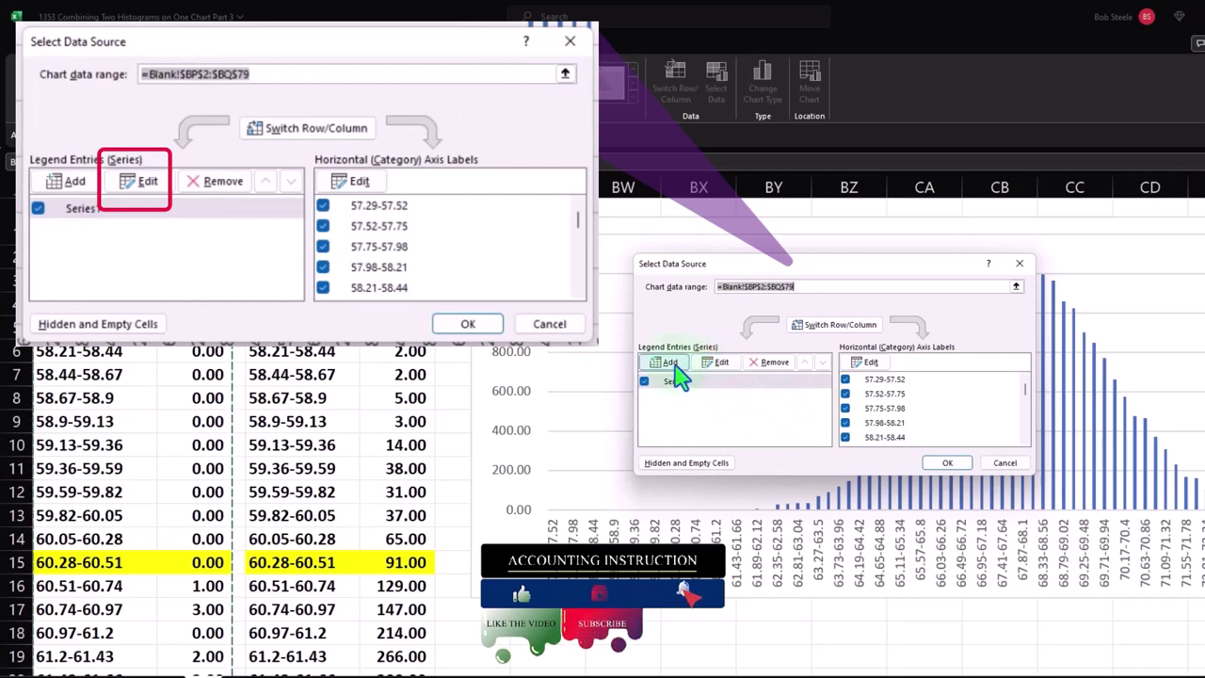
pyautogui.click(718, 367)
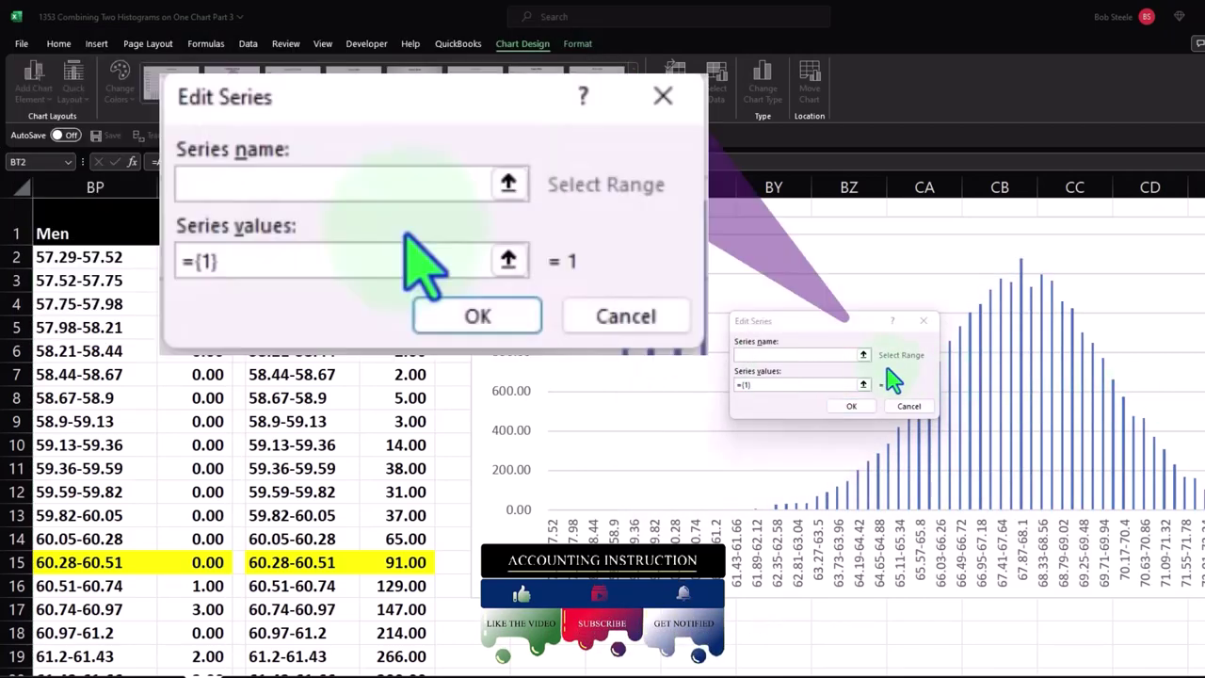
pyautogui.click(778, 354)
pyautogui.write('W')
pyautogui.click(771, 384)
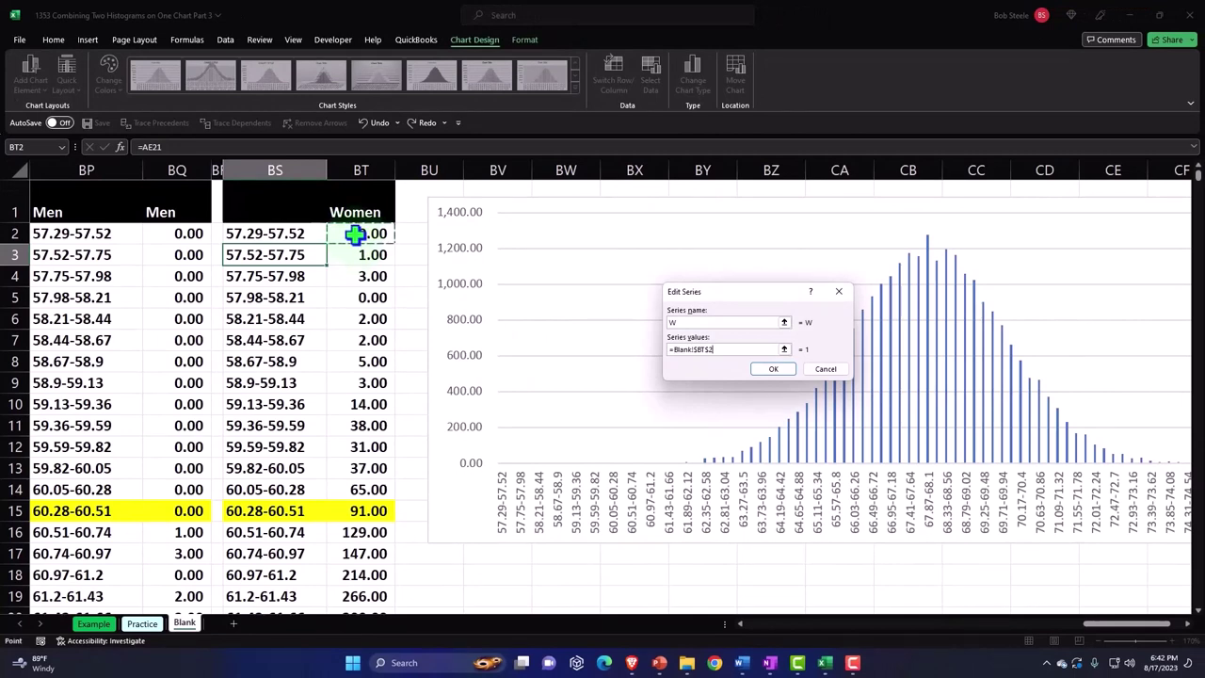
pyautogui.hotkey('ctrl', 'shift', 'Down')
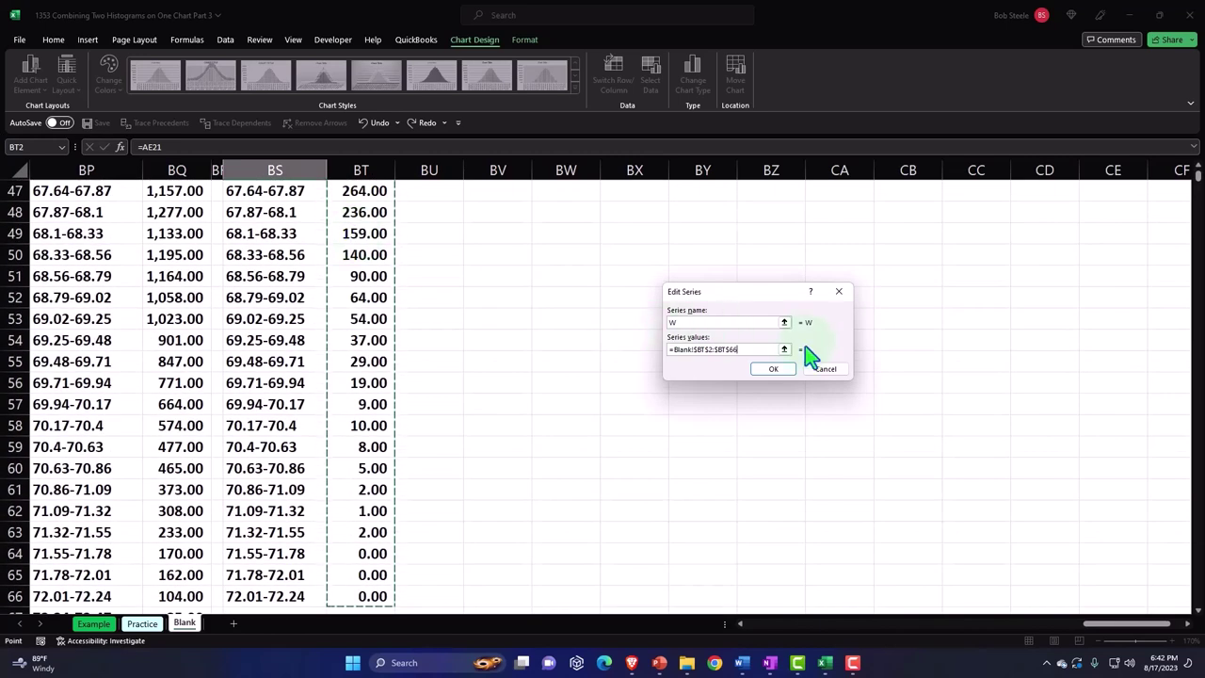
pyautogui.click(777, 369)
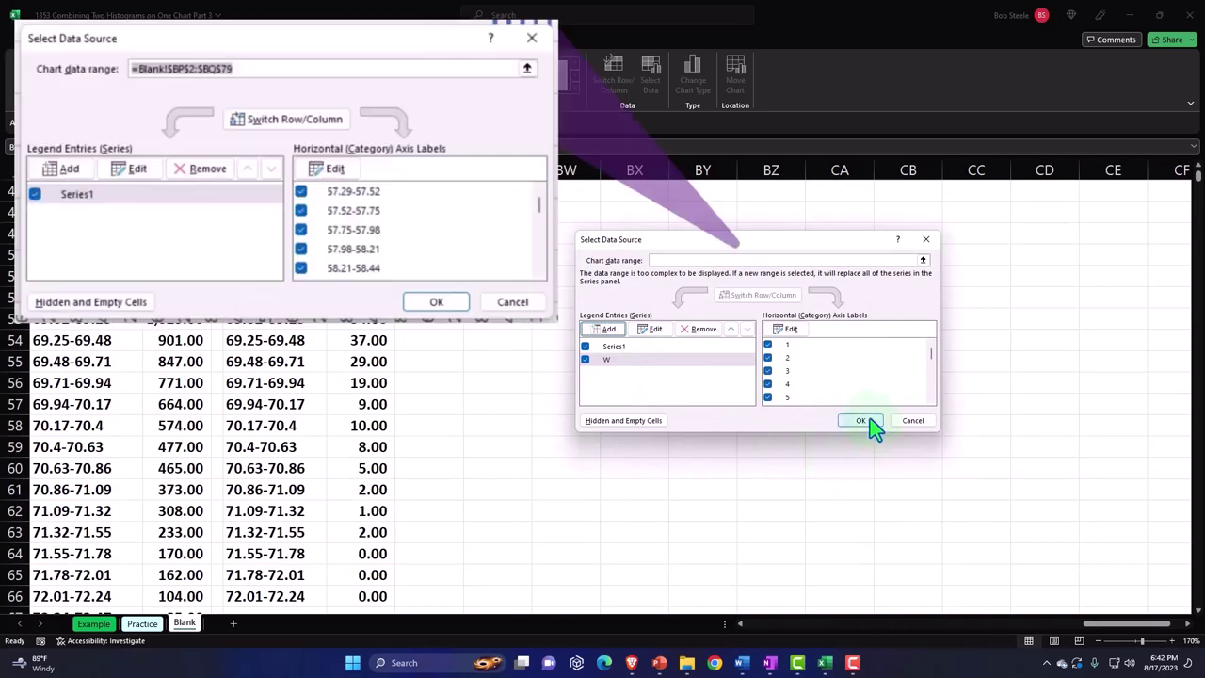
pyautogui.click(870, 421)
pyautogui.scroll(15, 866, 443)
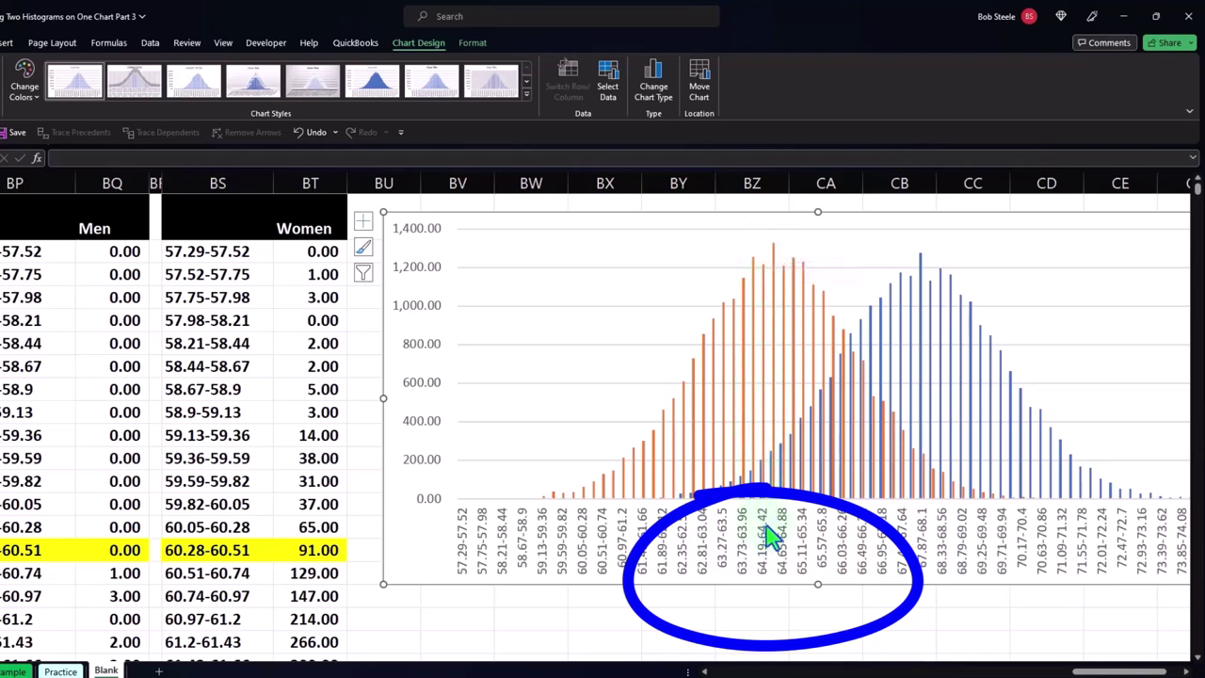
# - Compare the combined chart with the separate women's and men's histograms elsewhere on the sheet
pyautogui.click(767, 607)
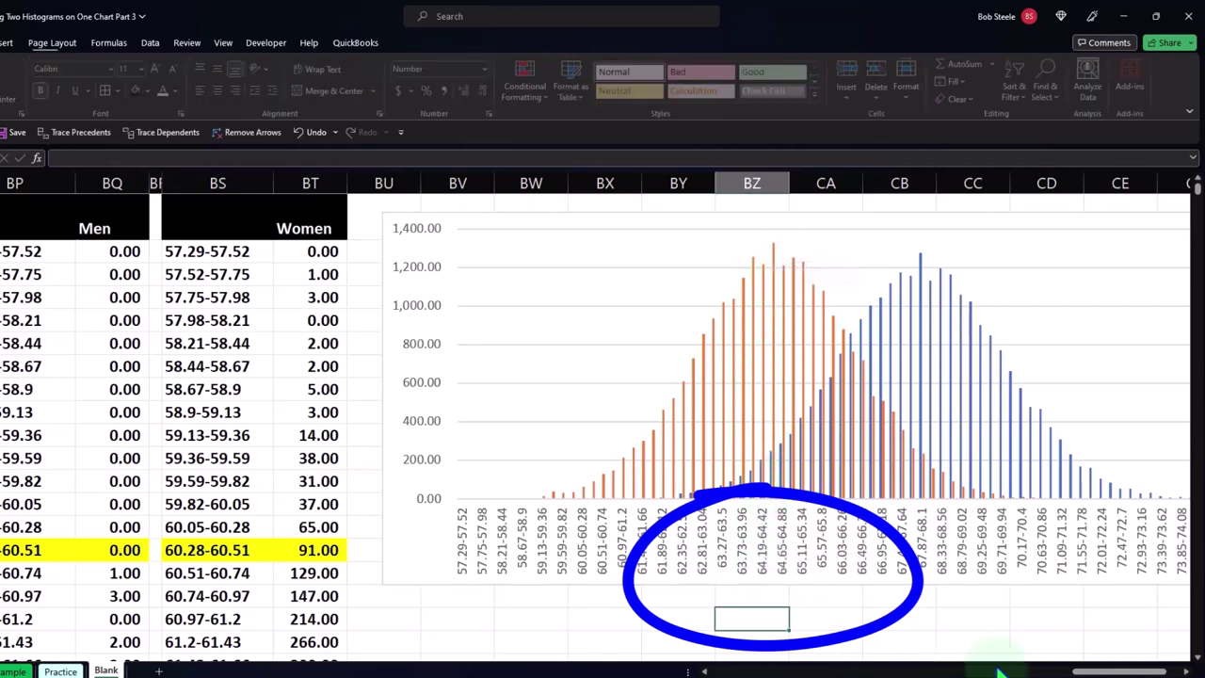
pyautogui.moveTo(1120, 671); pyautogui.dragTo(938, 671)
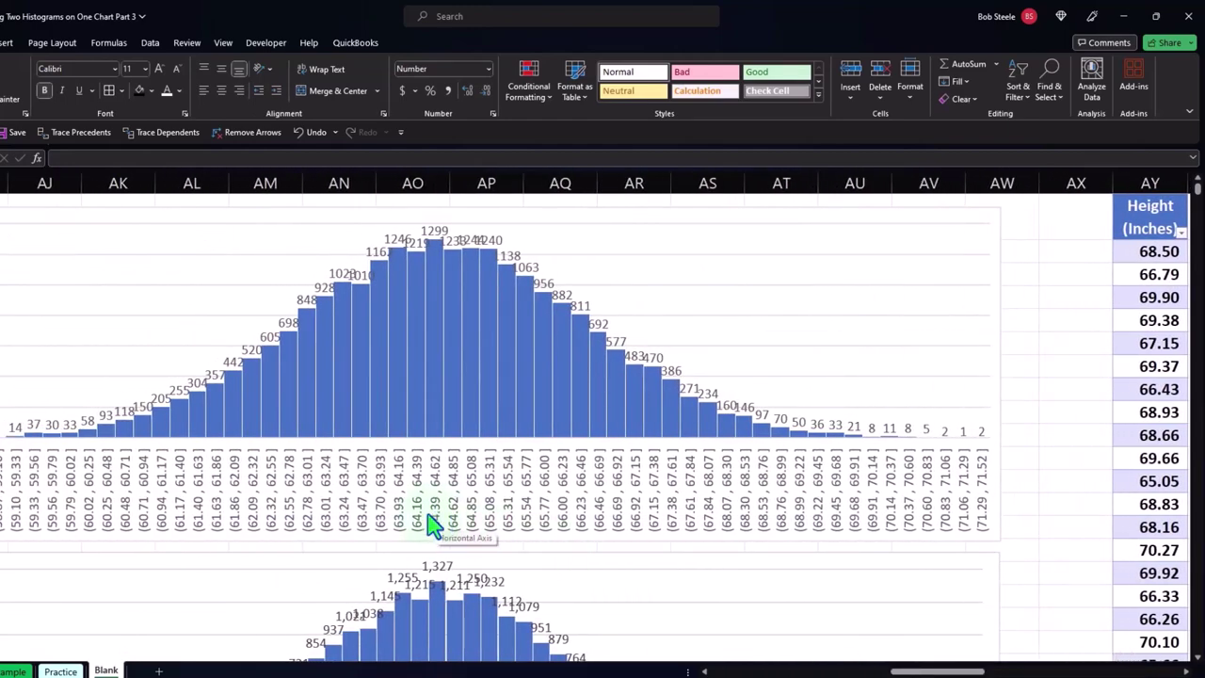
pyautogui.moveTo(936, 671); pyautogui.dragTo(777, 672)
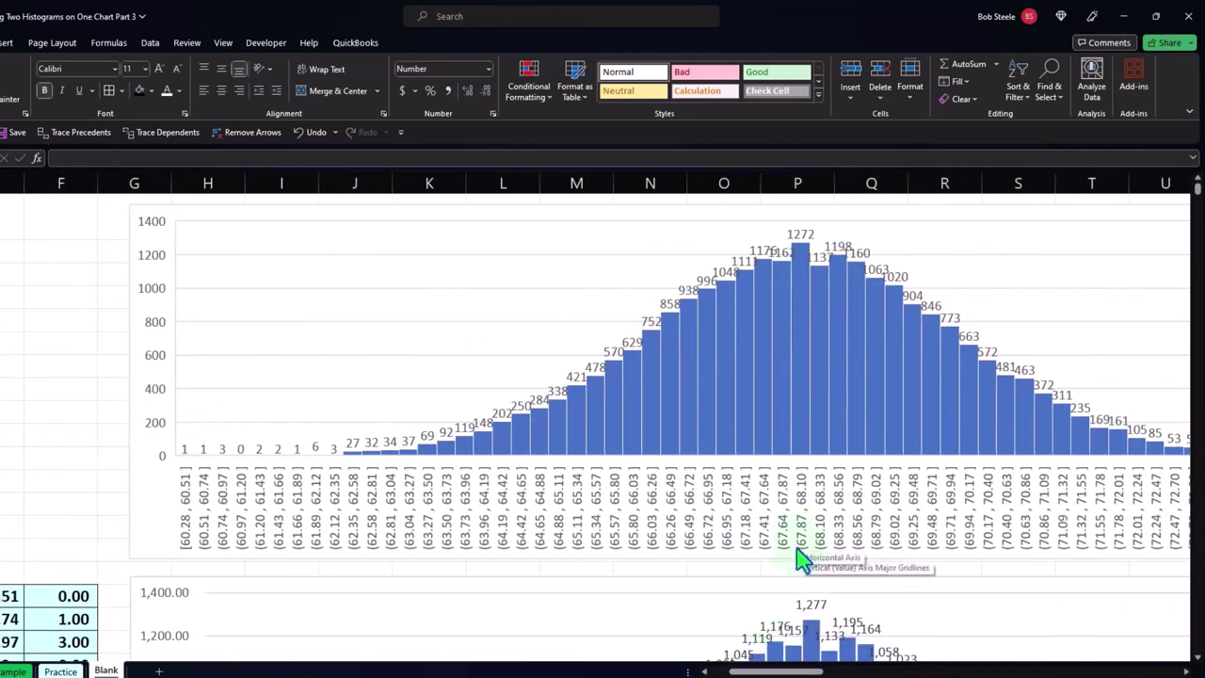
pyautogui.moveTo(778, 671); pyautogui.dragTo(1148, 664)
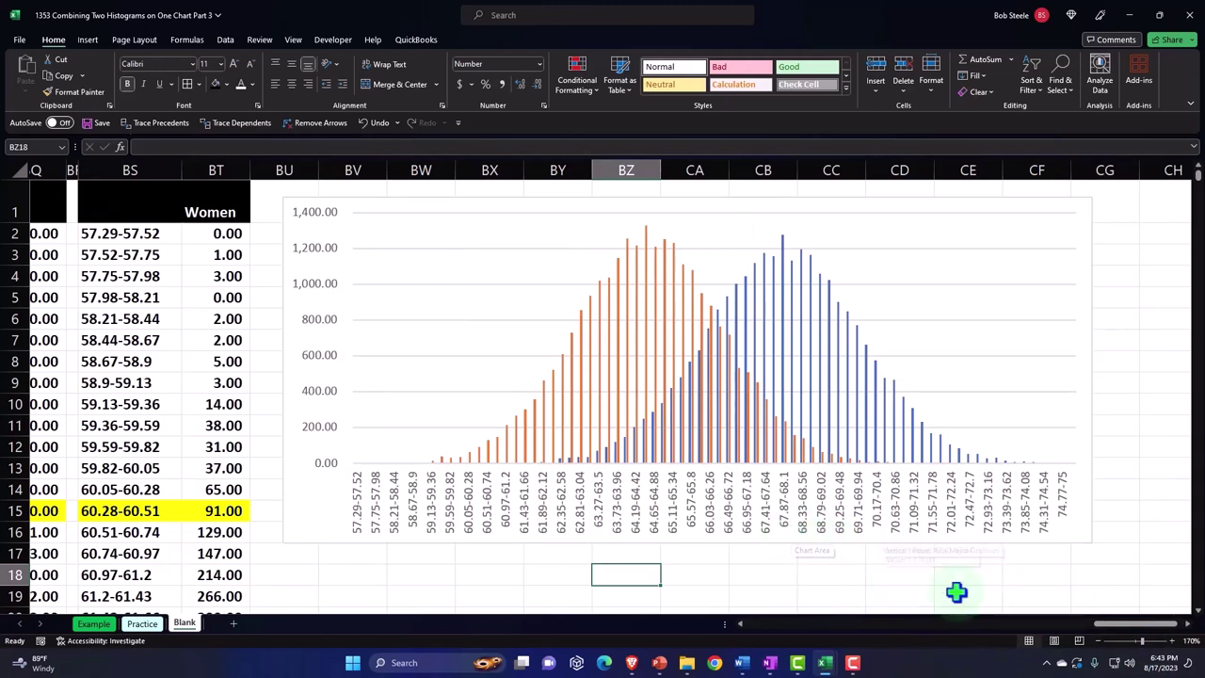
pyautogui.moveTo(1122, 622); pyautogui.dragTo(1129, 622)
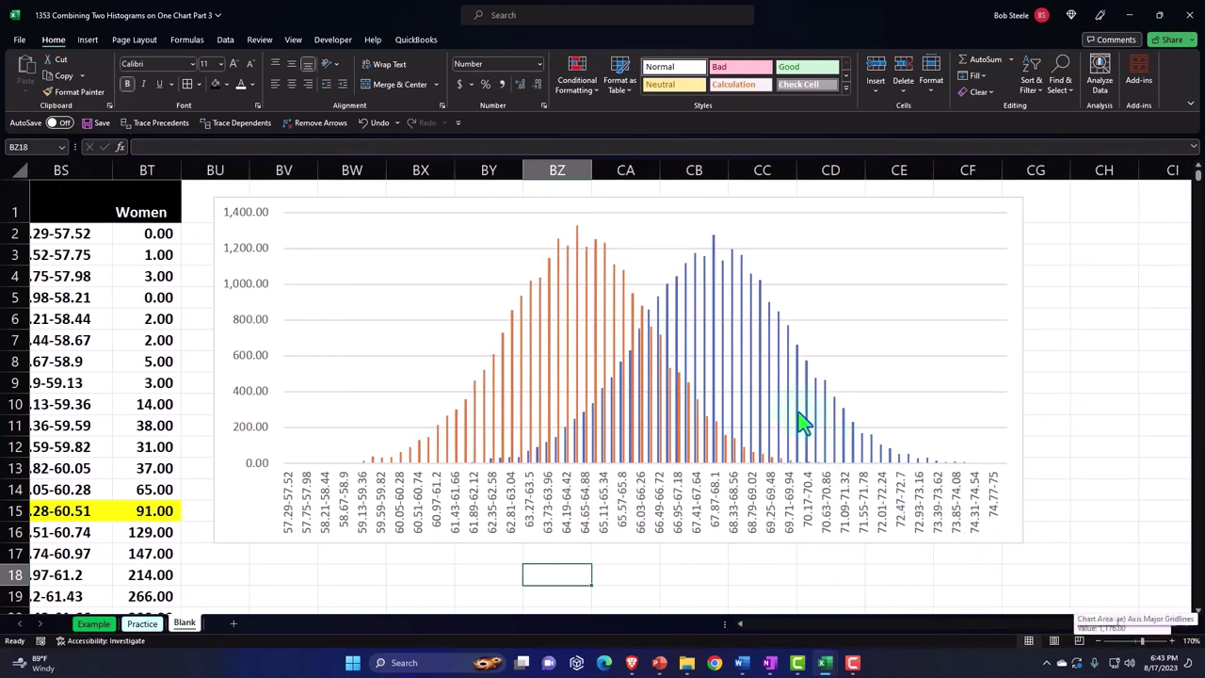
pyautogui.moveTo(765, 411)
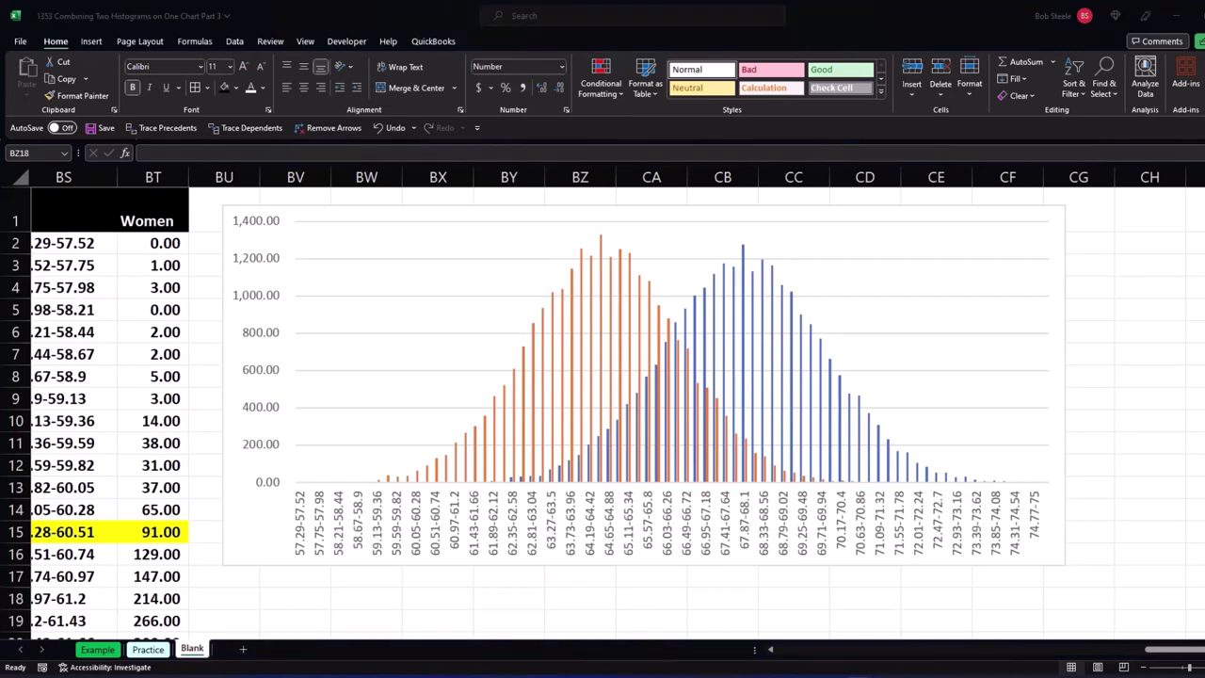
# - Add a legend to the combined chart
pyautogui.click(1063, 271)
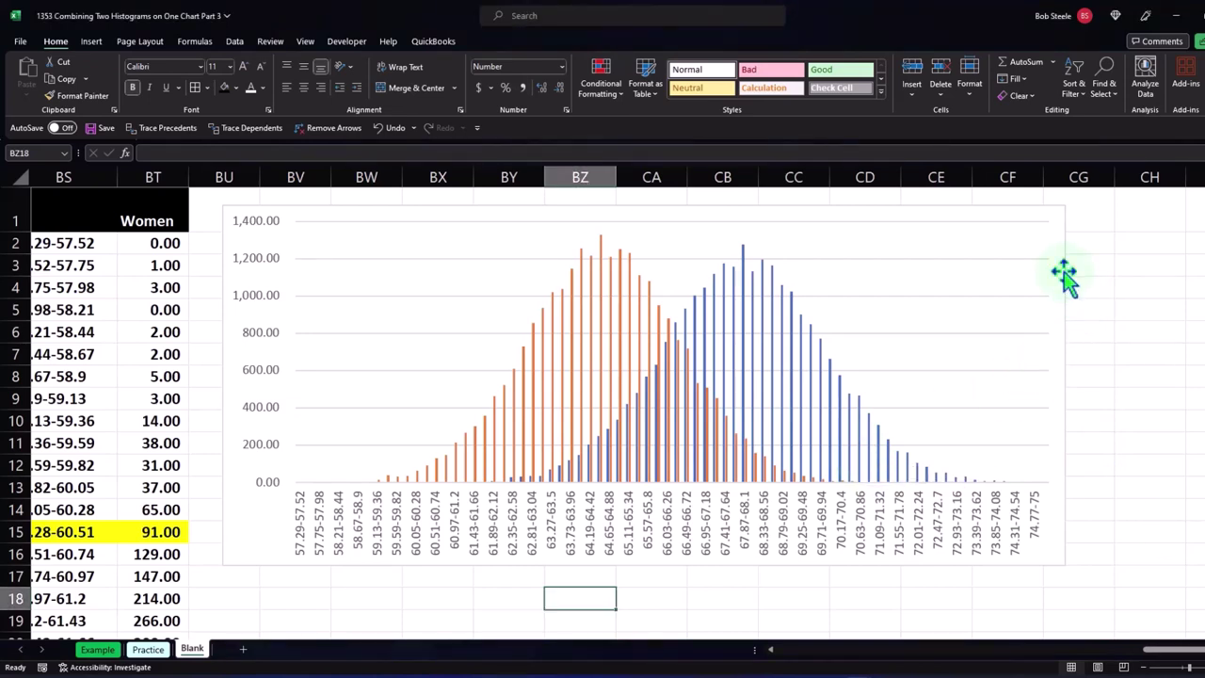
pyautogui.click(1064, 271)
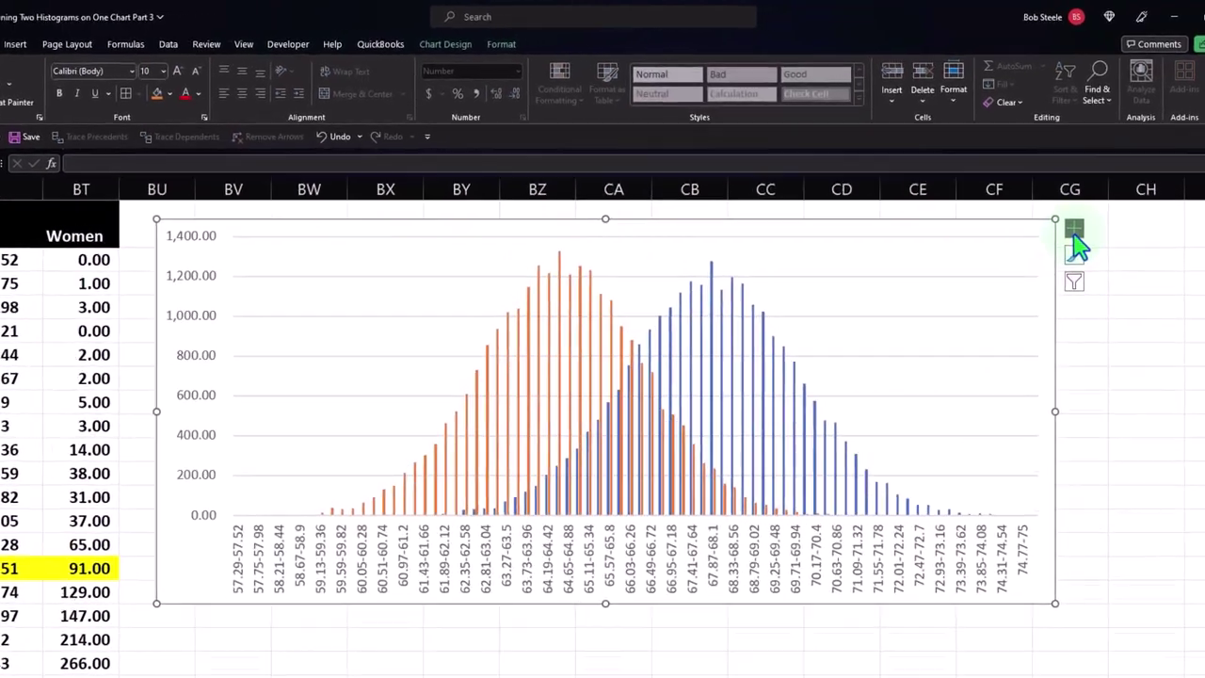
pyautogui.click(1082, 215)
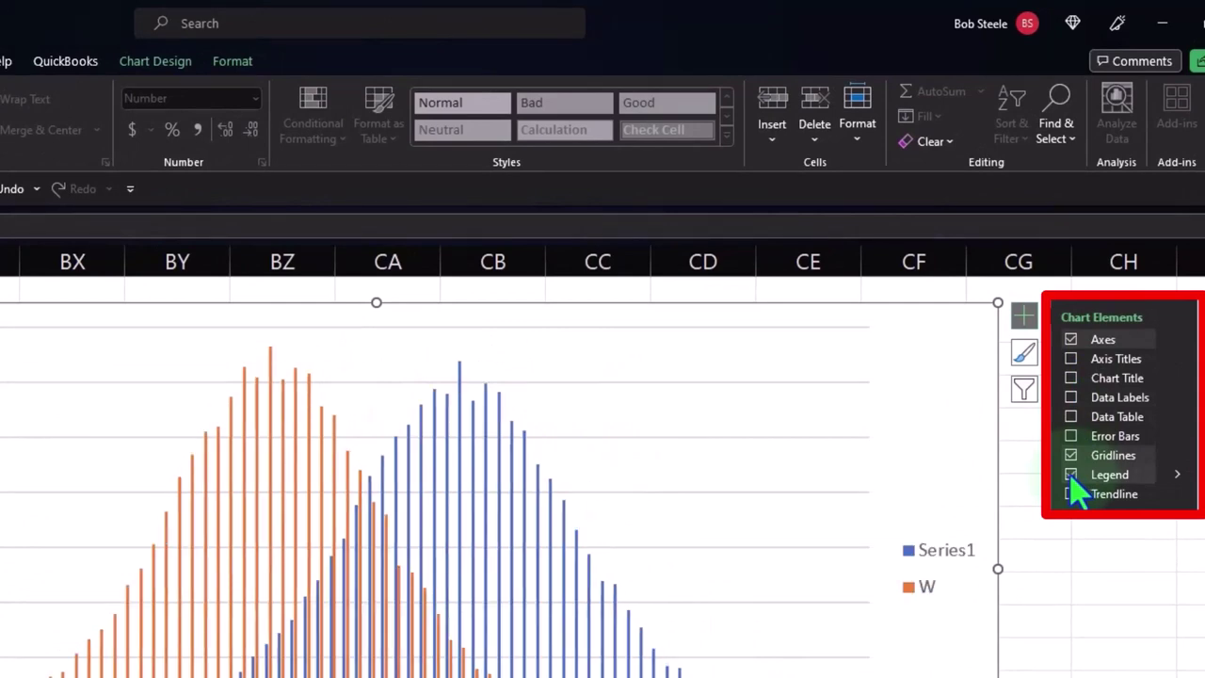
pyautogui.click(1071, 475)
pyautogui.click(1072, 476)
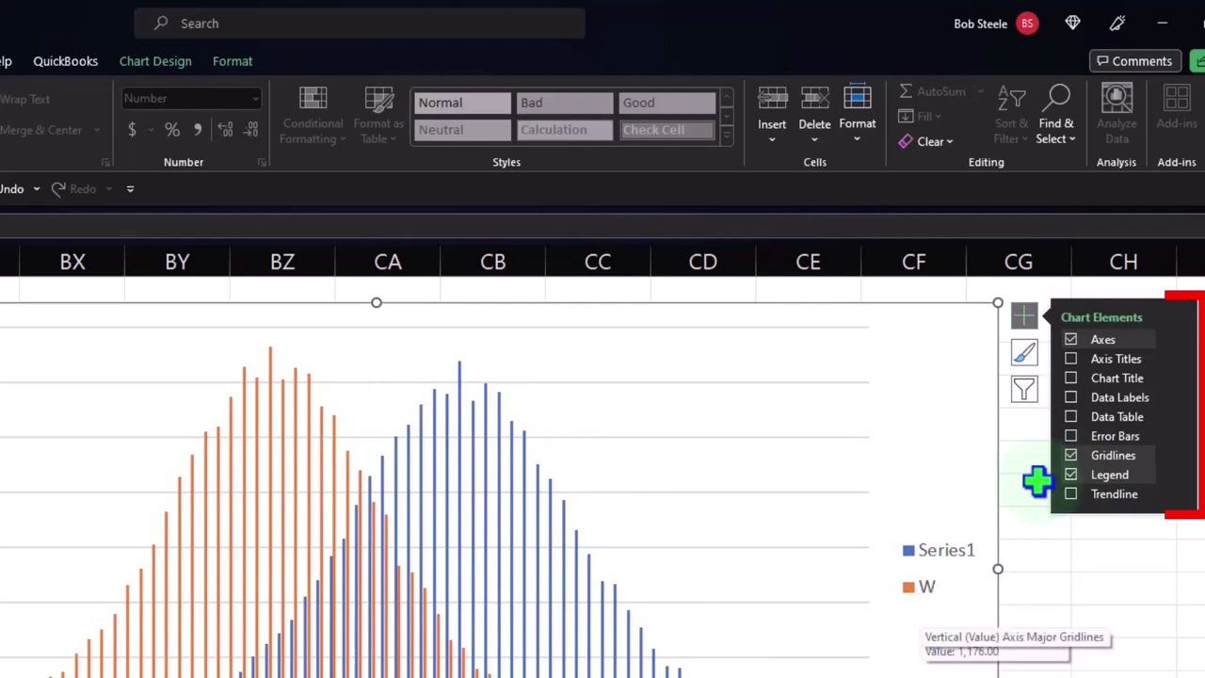
pyautogui.click(1054, 585)
pyautogui.click(969, 573)
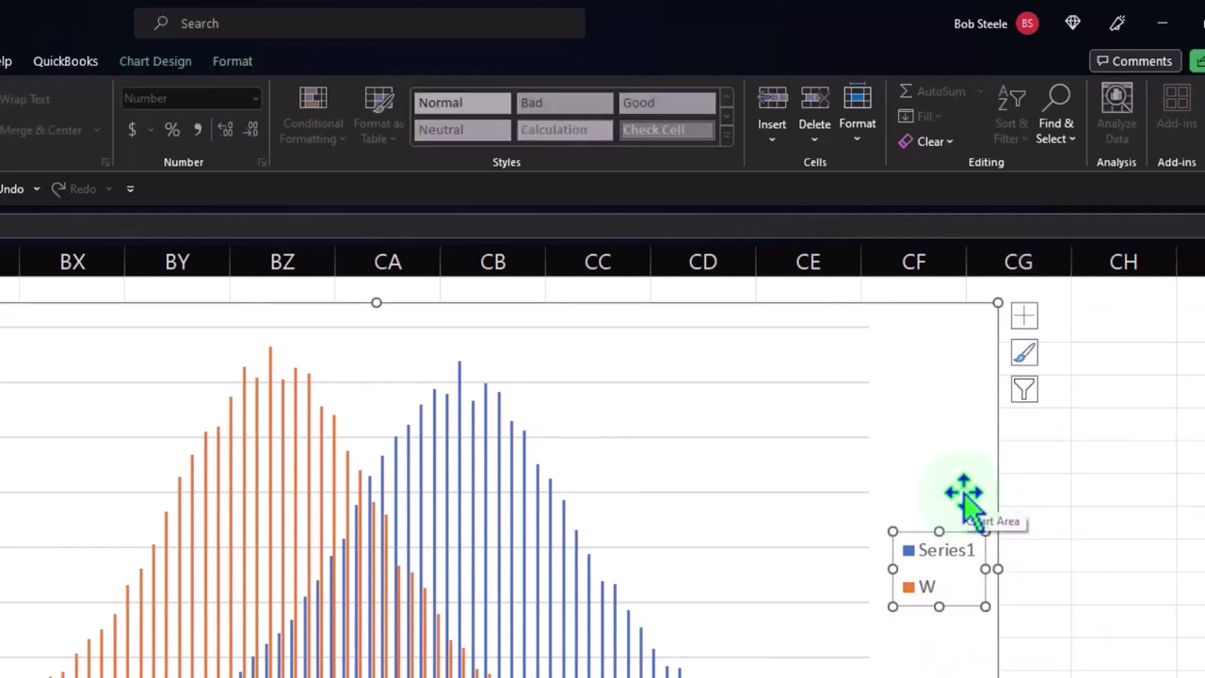
# - Rename the chart's first series, the one using BQ2:BQ79, as Men
pyautogui.click(825, 513)
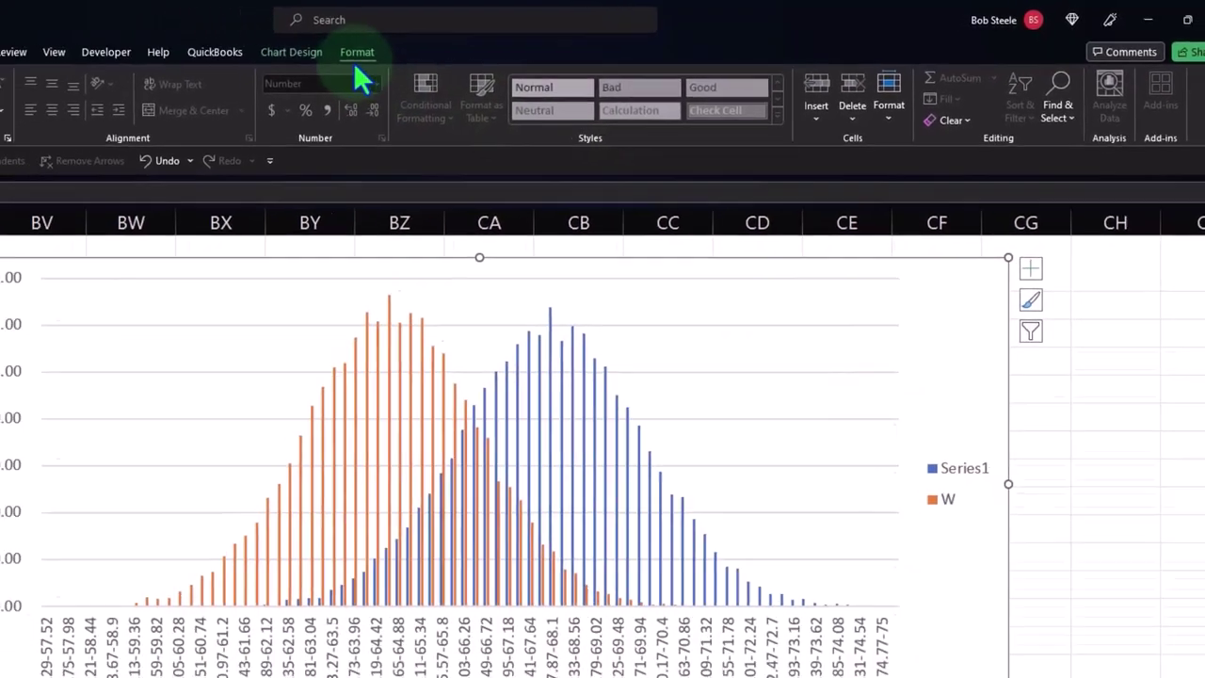
pyautogui.click(155, 61)
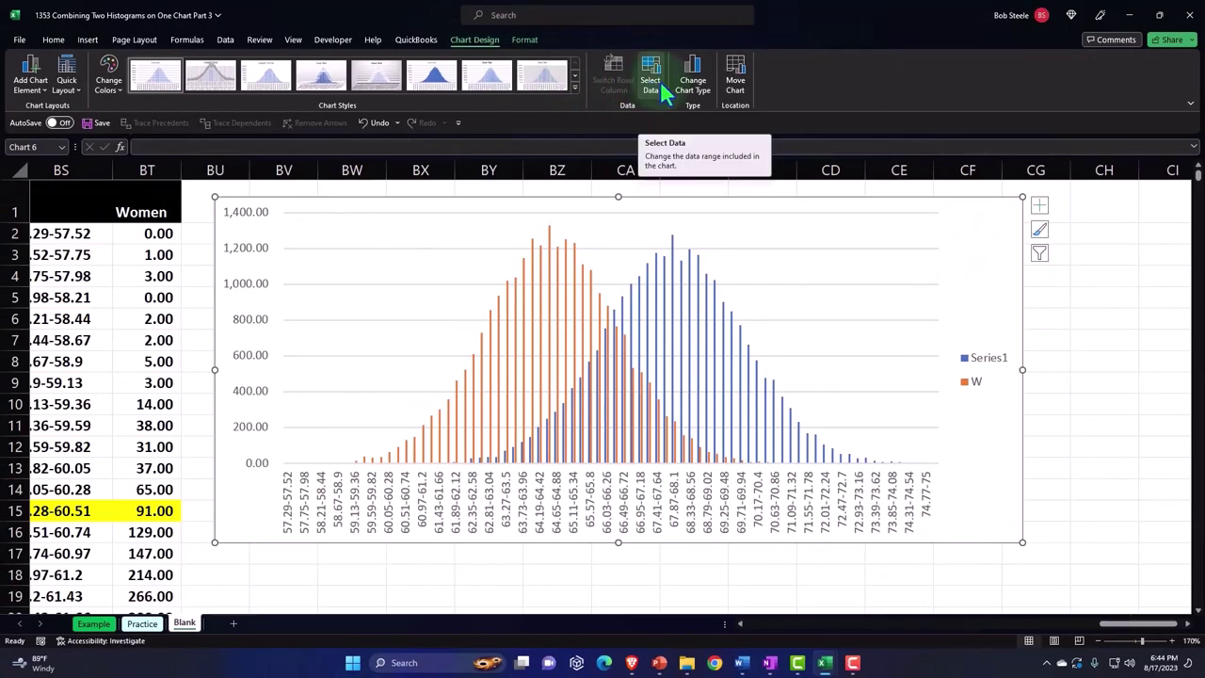
pyautogui.click(660, 80)
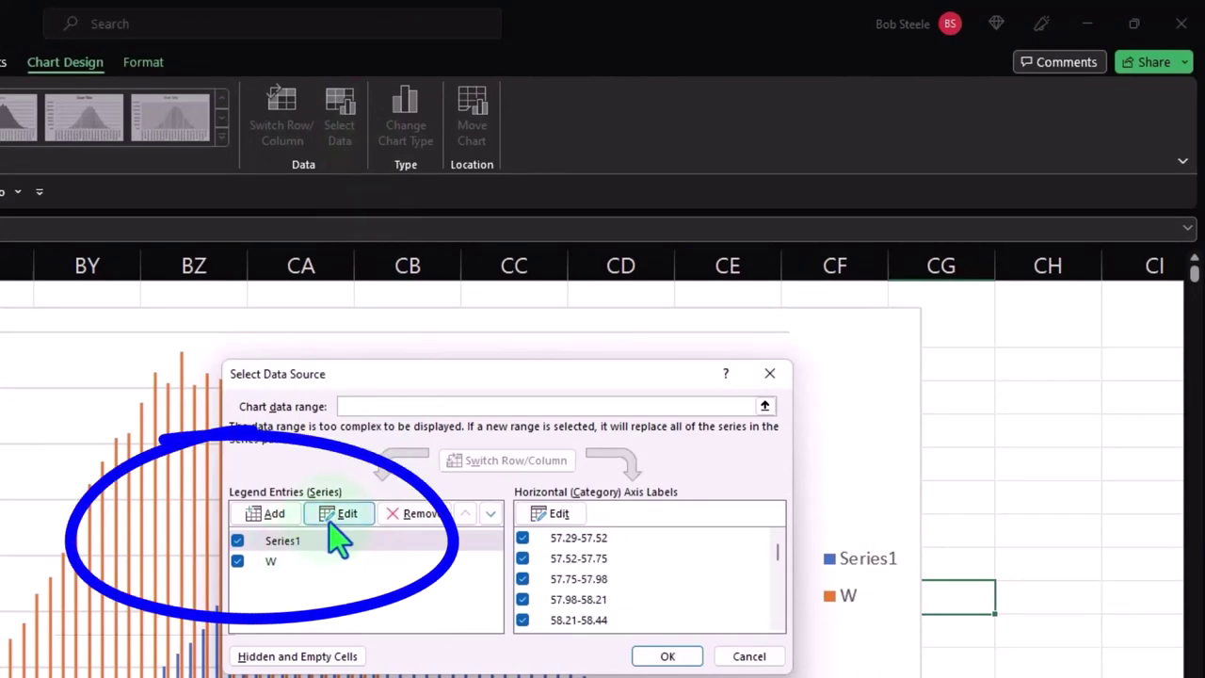
pyautogui.click(335, 517)
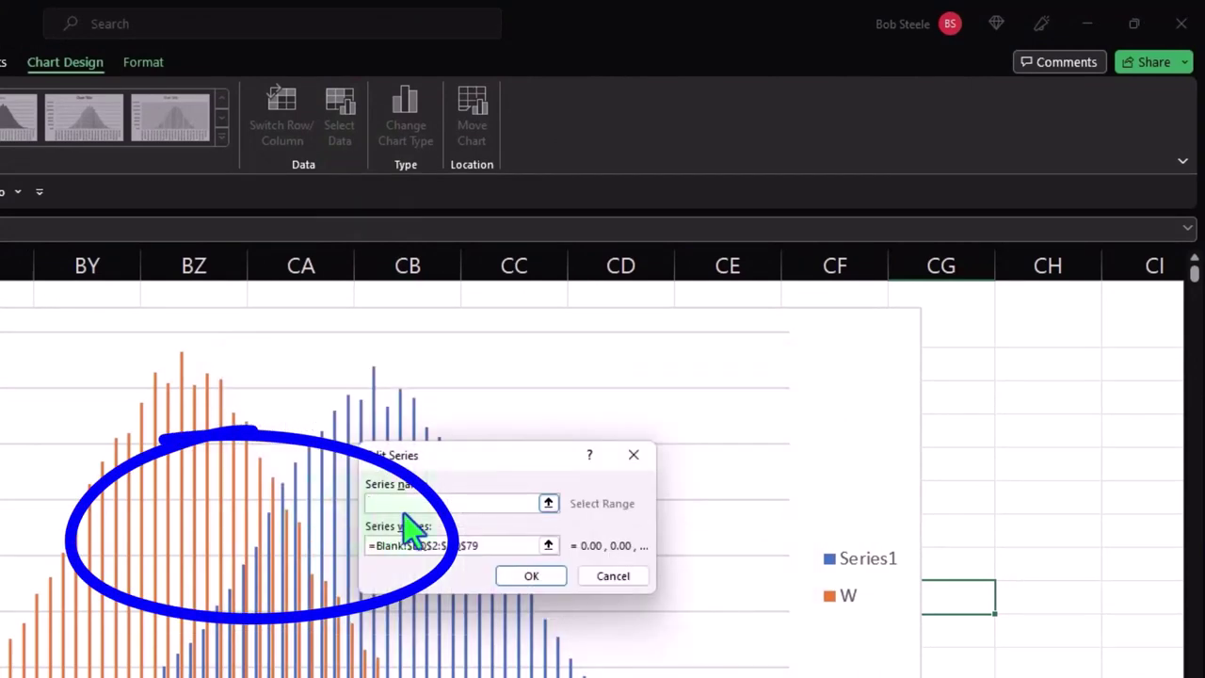
pyautogui.write('Men')
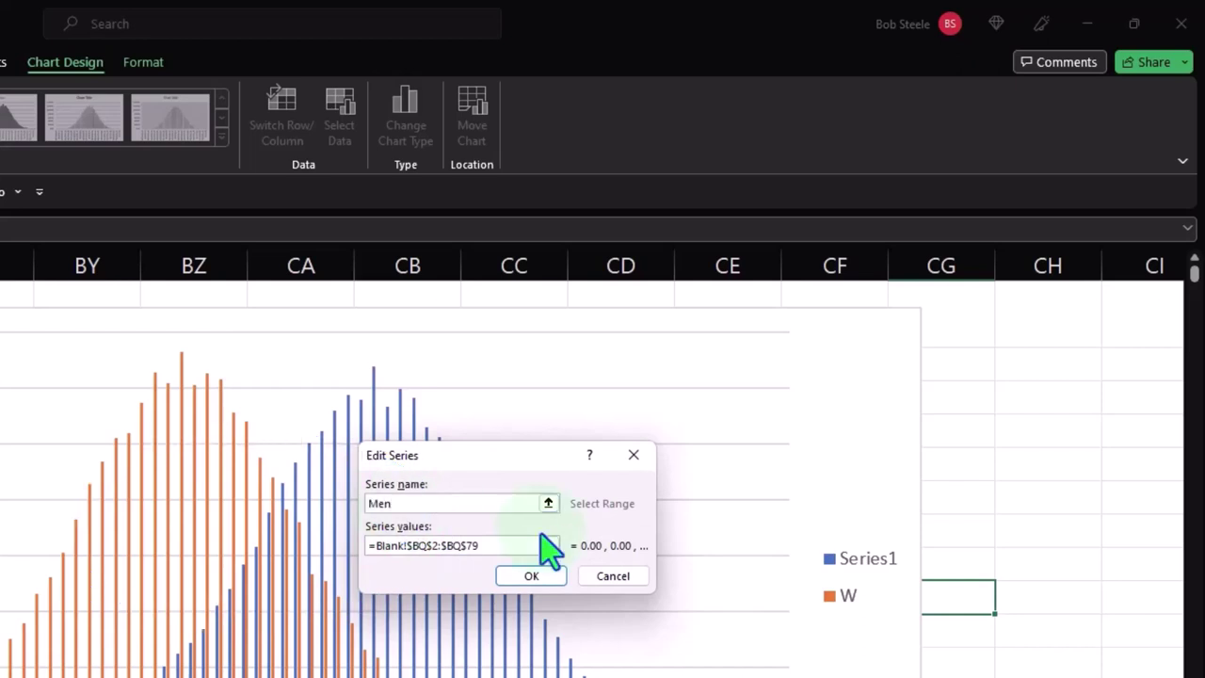
pyautogui.click(532, 576)
# - Link the W series' name to the Women heading in cell BT1 and apply the data source changes
pyautogui.click(282, 565)
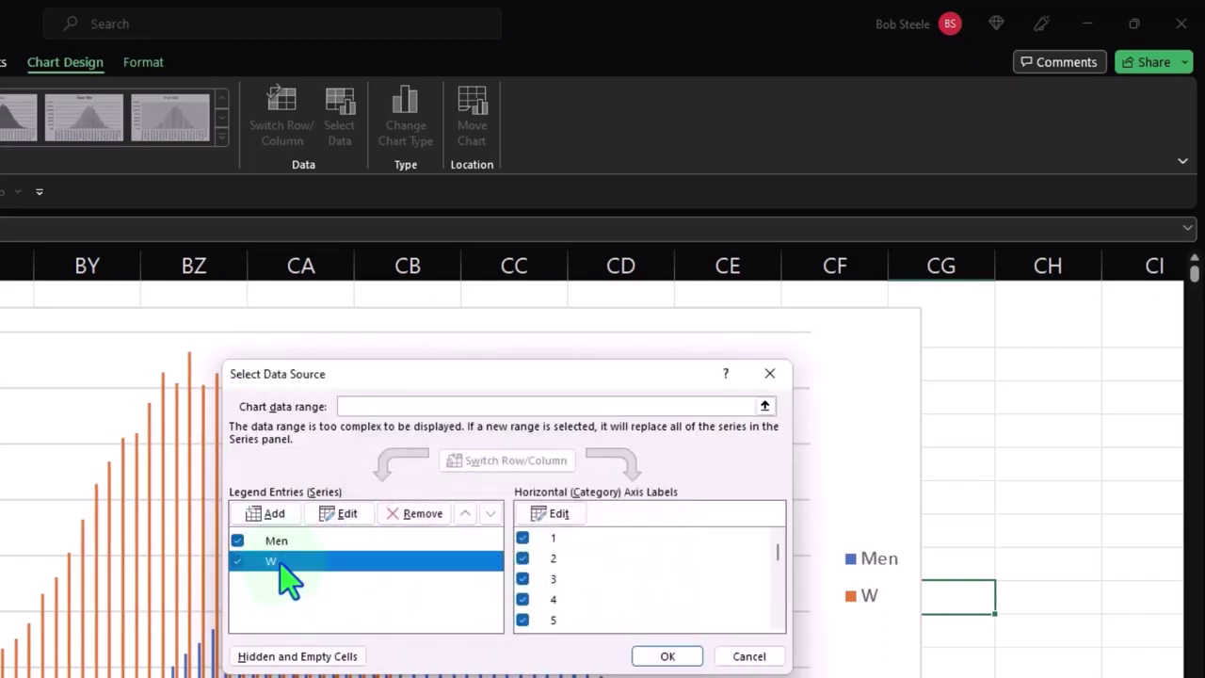
pyautogui.click(340, 514)
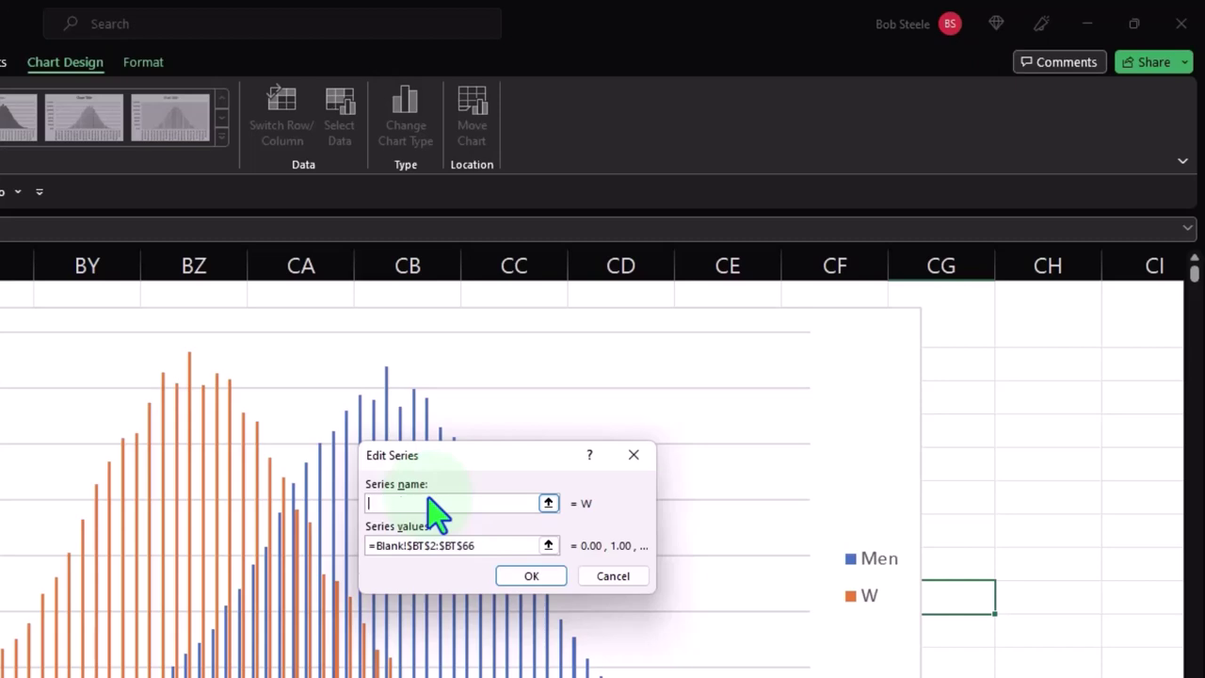
pyautogui.write('=Blank!$BT$1')
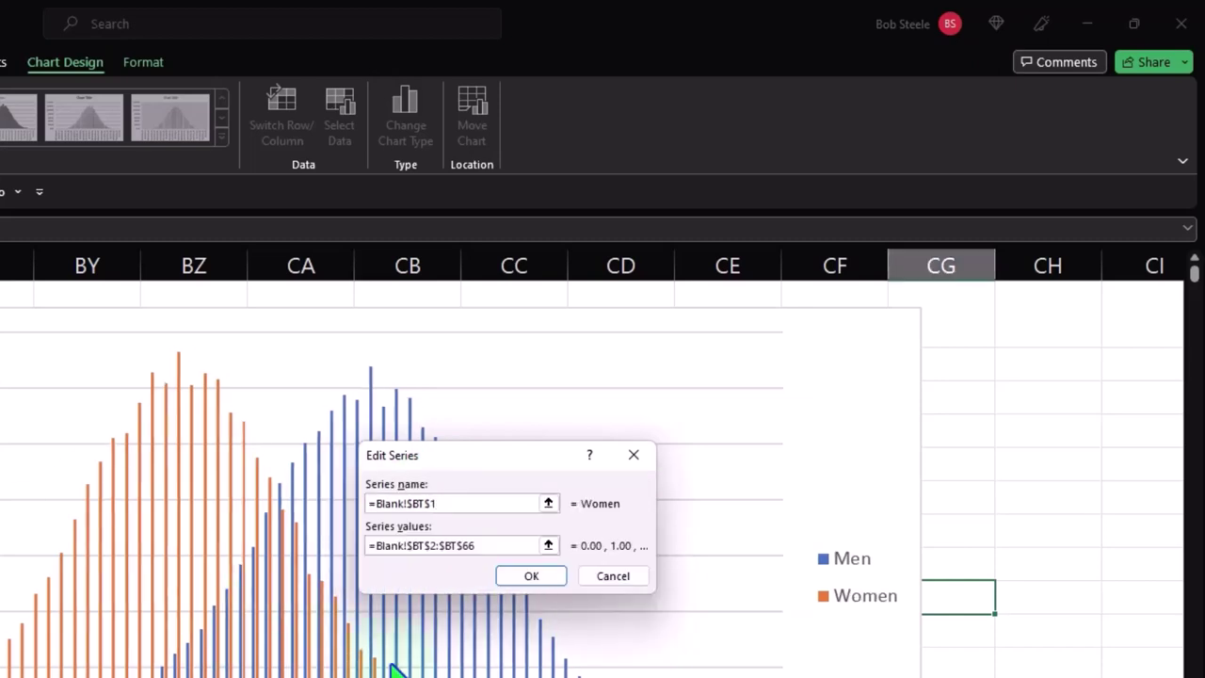
pyautogui.click(531, 575)
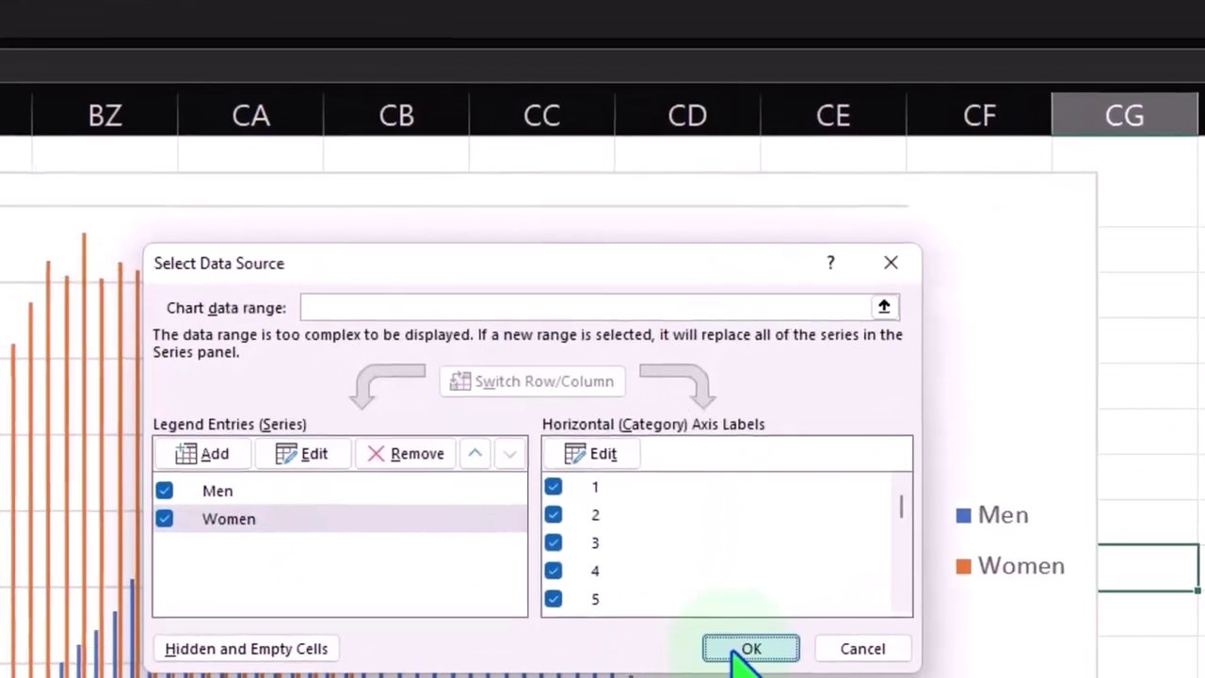
pyautogui.click(670, 656)
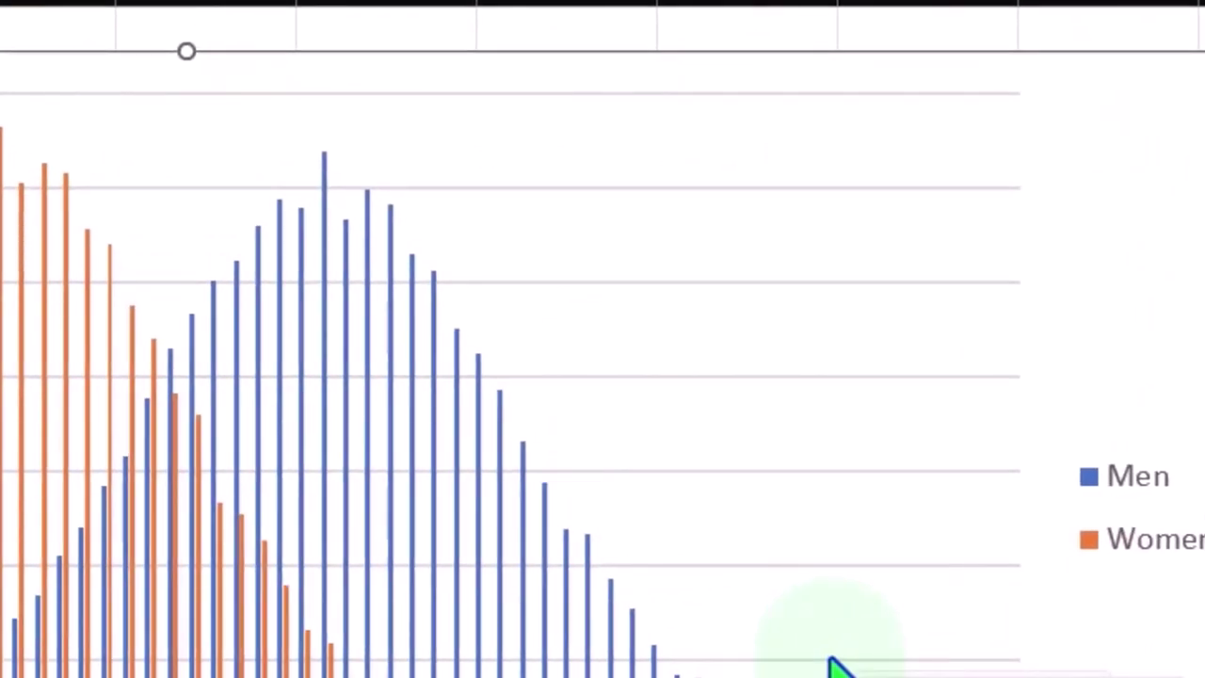
# - Set the gap width of the chart's Men columns to 0.25%
pyautogui.click(390, 466)
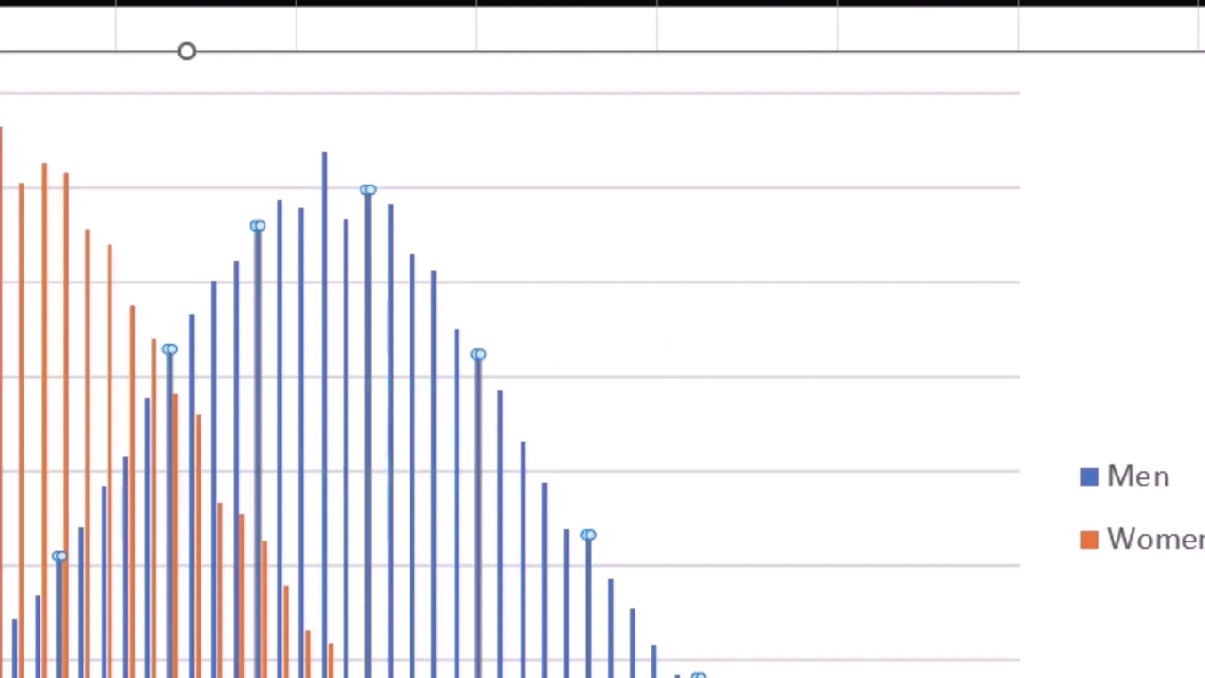
pyautogui.click(366, 246)
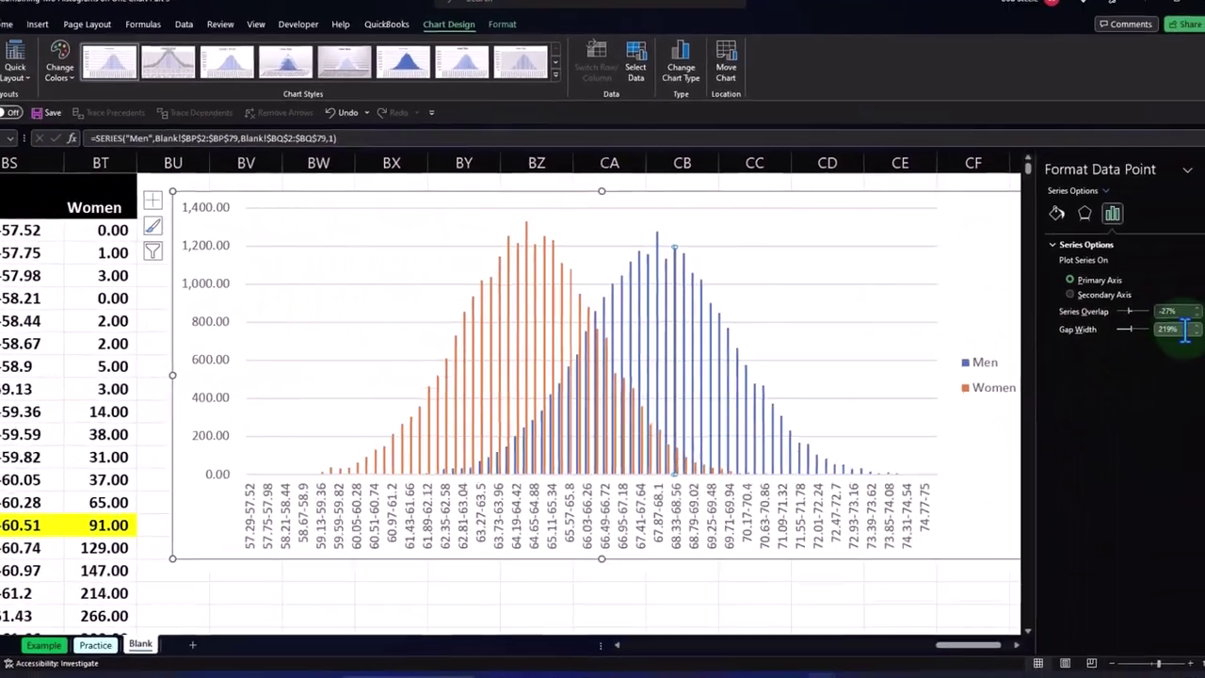
pyautogui.moveTo(1116, 326); pyautogui.dragTo(1088, 337)
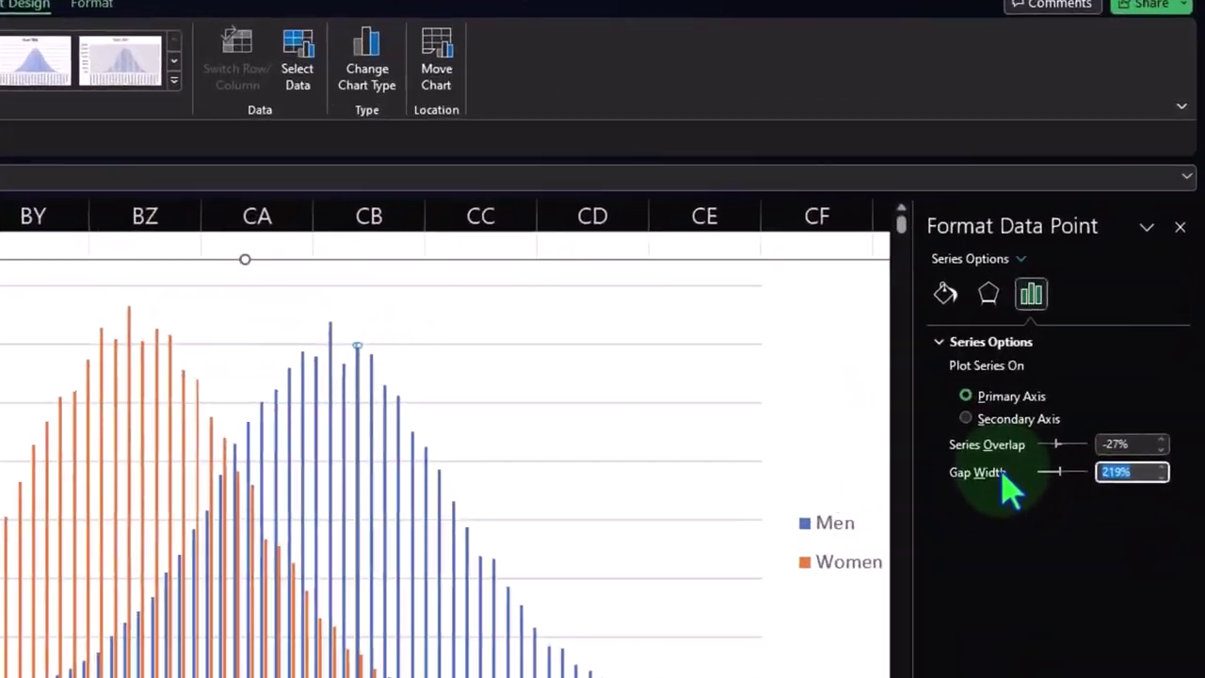
pyautogui.write('25')
pyautogui.press('Return')
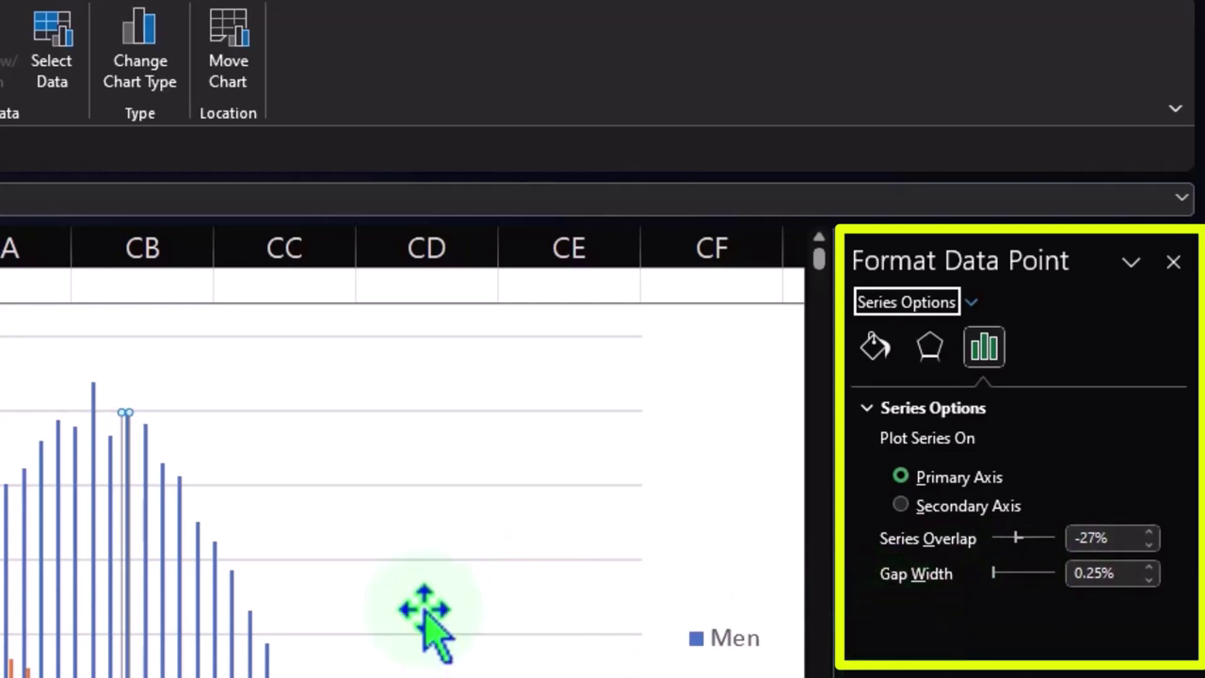
pyautogui.click(146, 452)
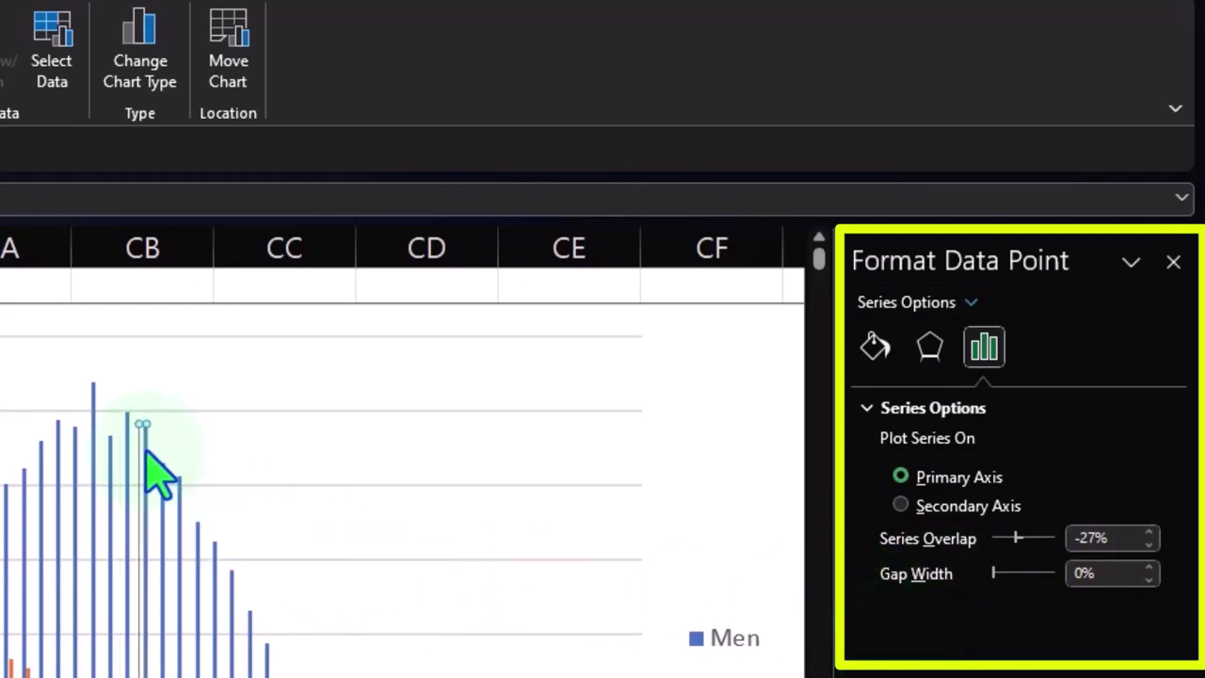
pyautogui.click(92, 407)
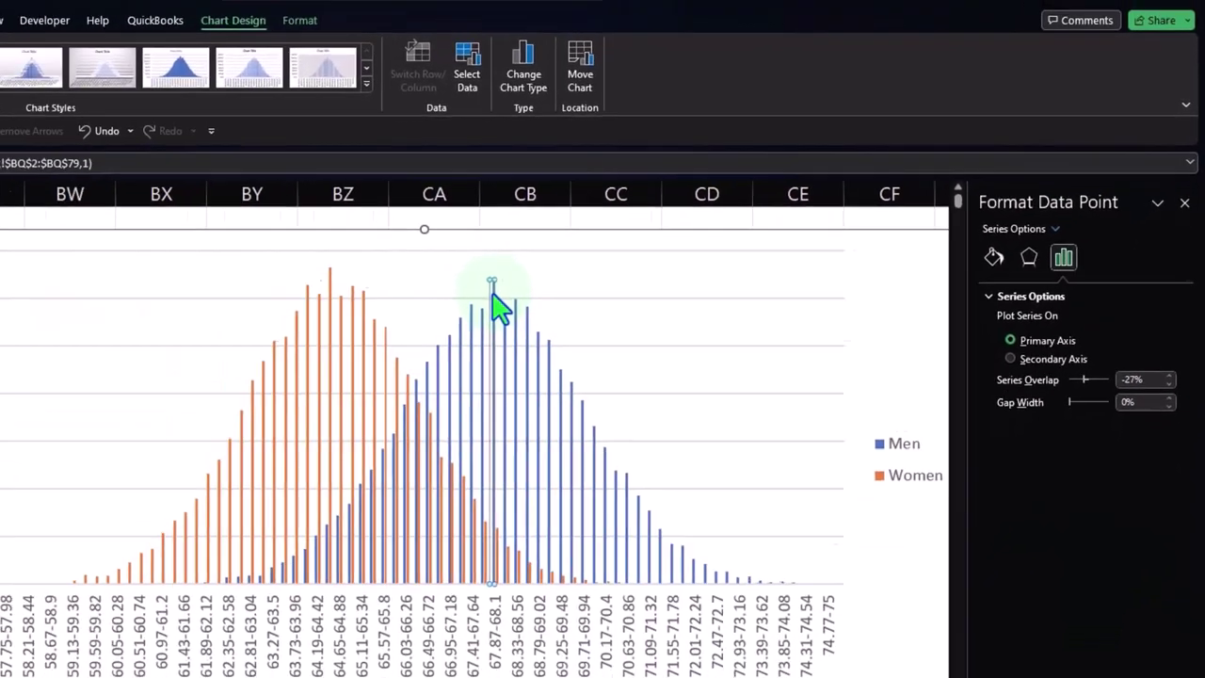
pyautogui.click(89, 403)
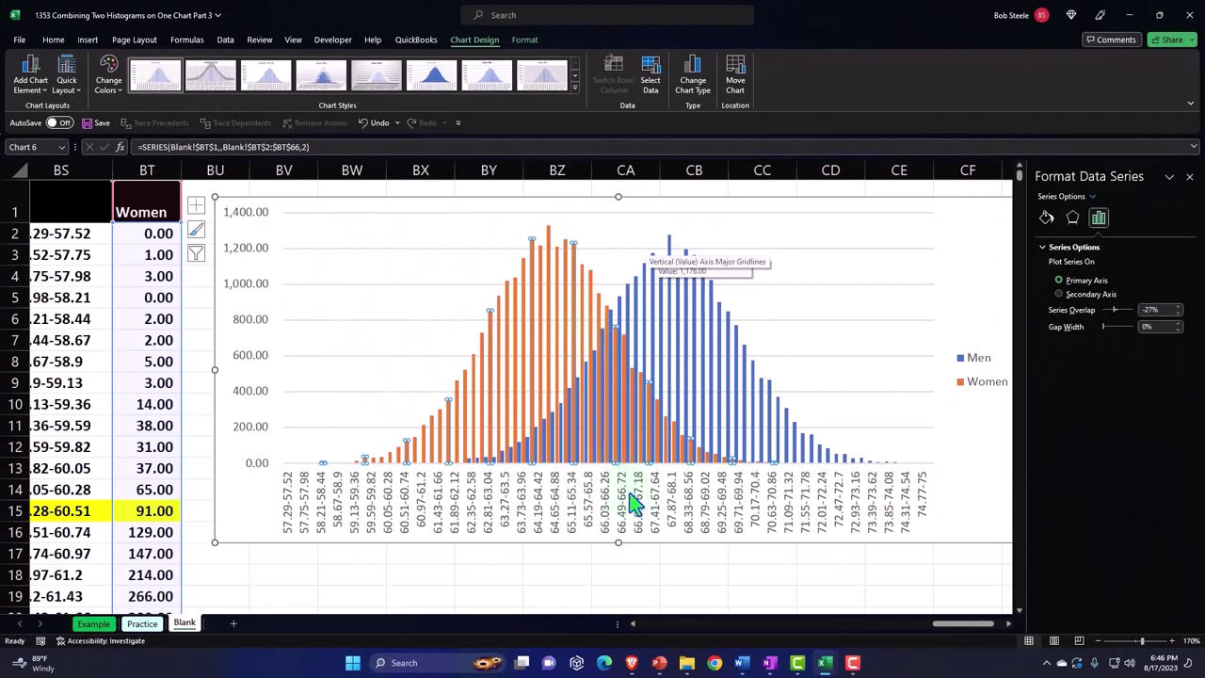
pyautogui.click(648, 573)
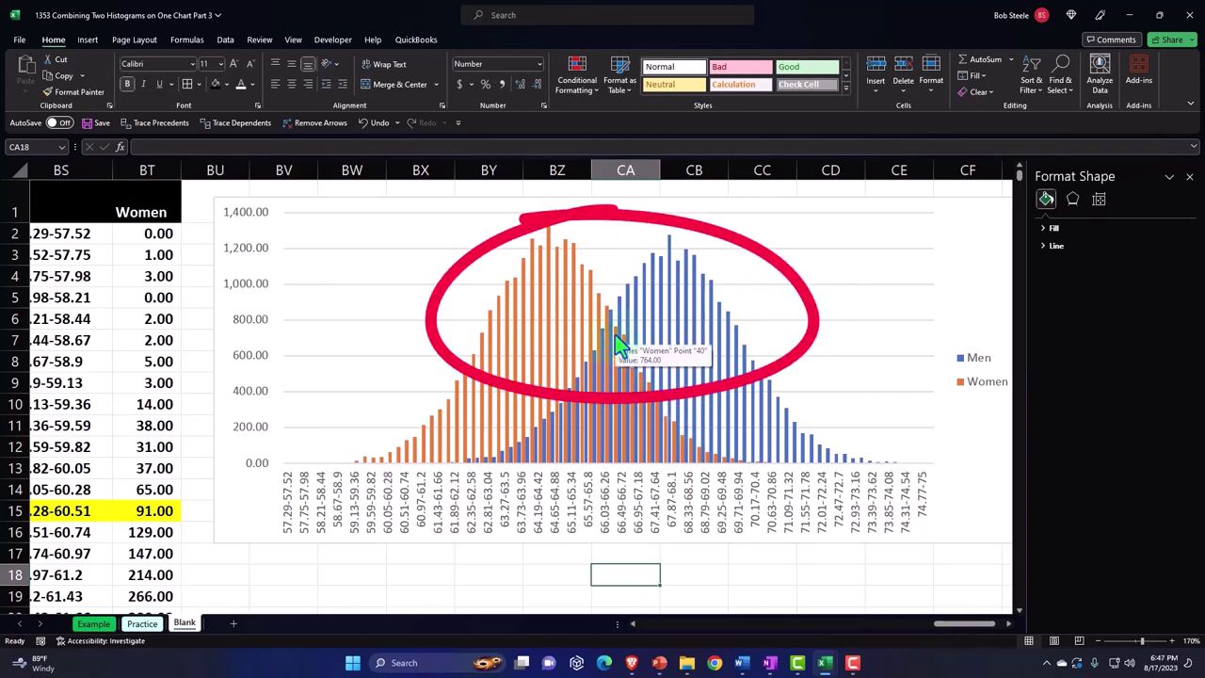
# - Try solid, gradient, and picture or texture fills on the chart's Men columns
pyautogui.click(691, 275)
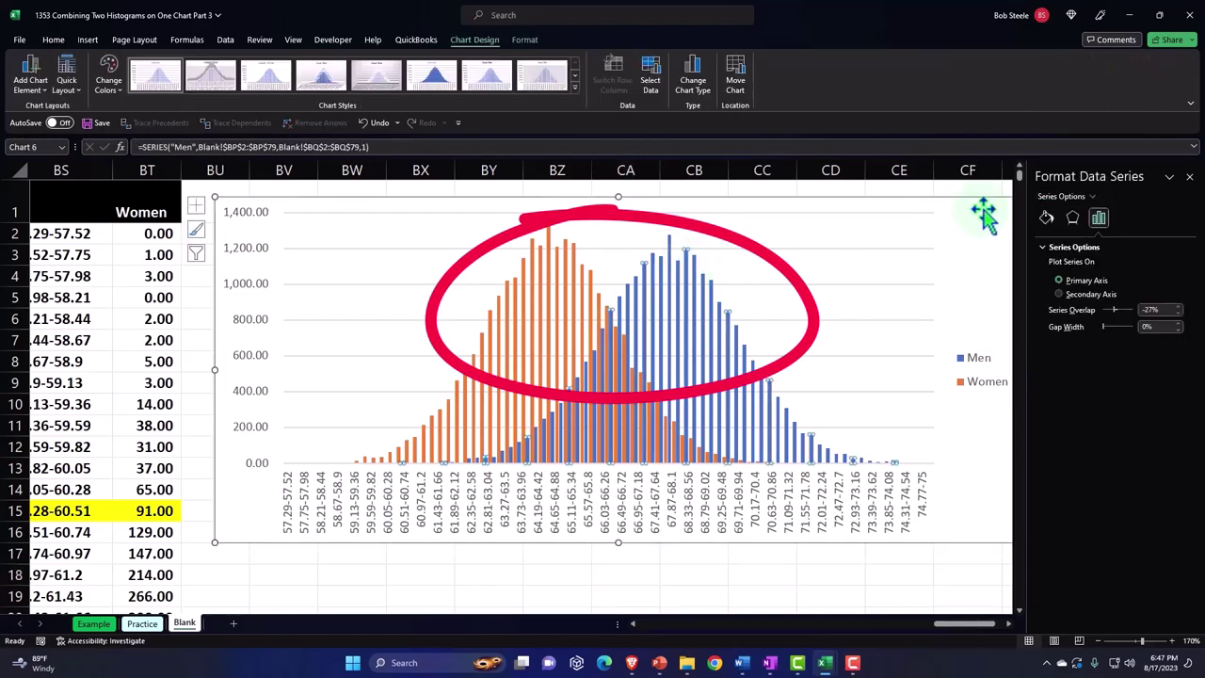
pyautogui.click(1046, 218)
pyautogui.click(1047, 244)
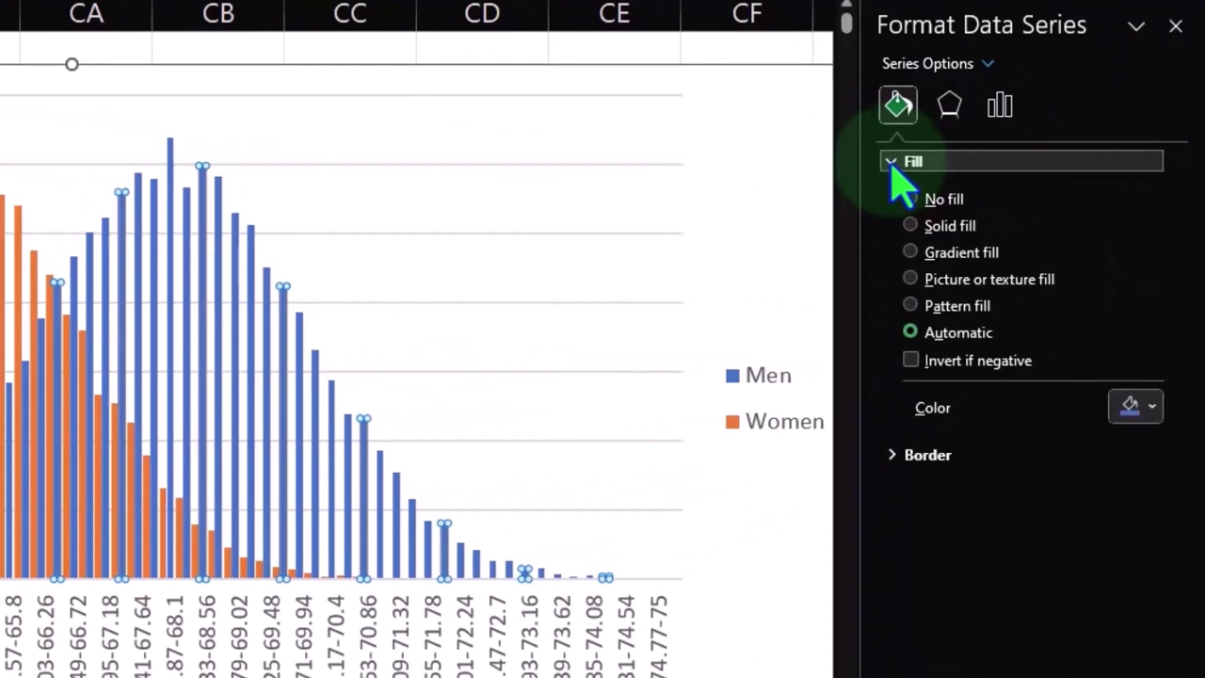
pyautogui.click(1154, 411)
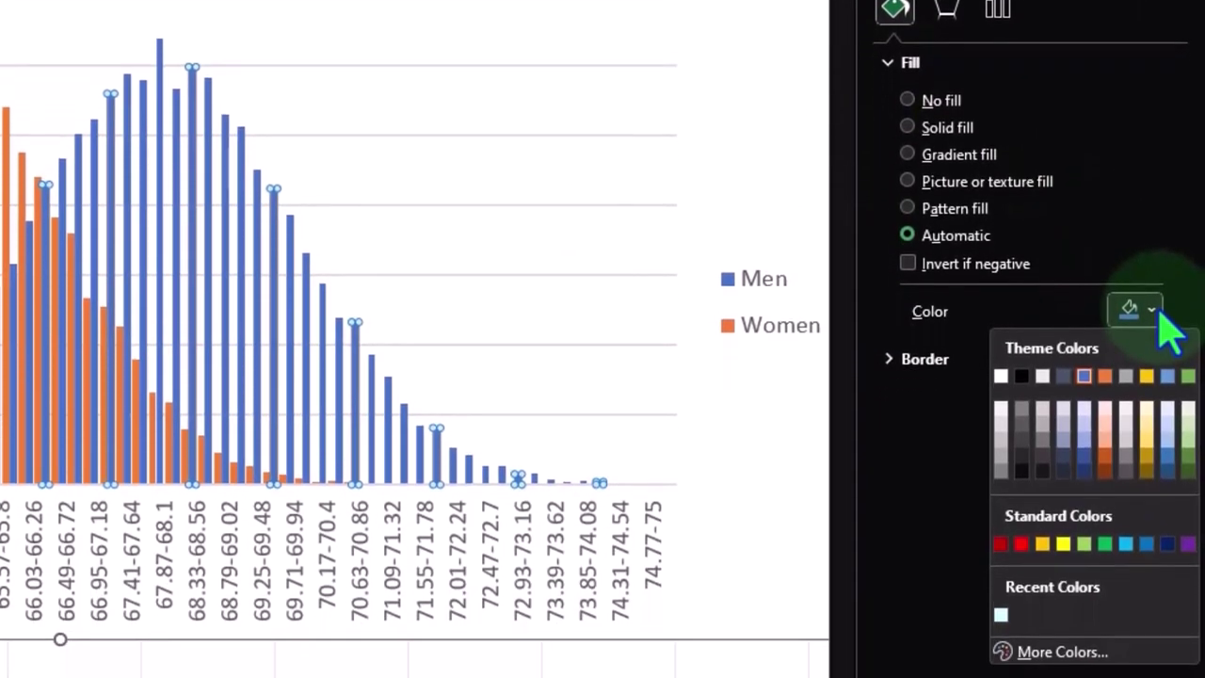
pyautogui.click(1153, 380)
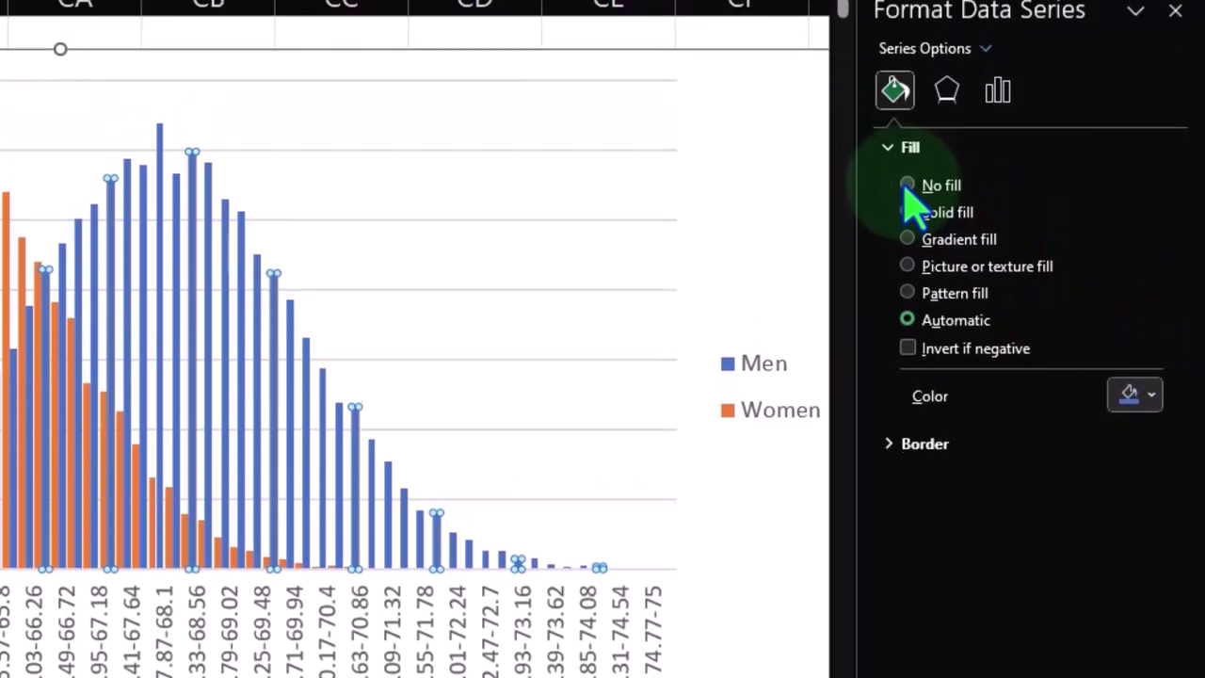
pyautogui.click(913, 214)
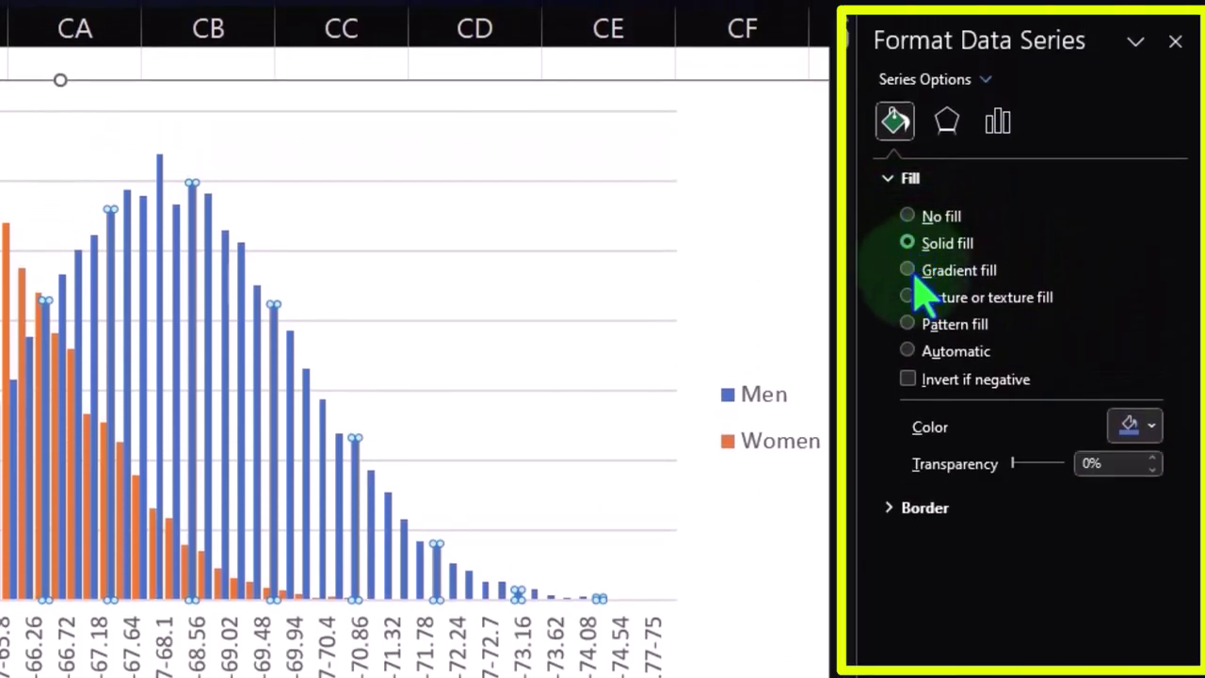
pyautogui.click(907, 270)
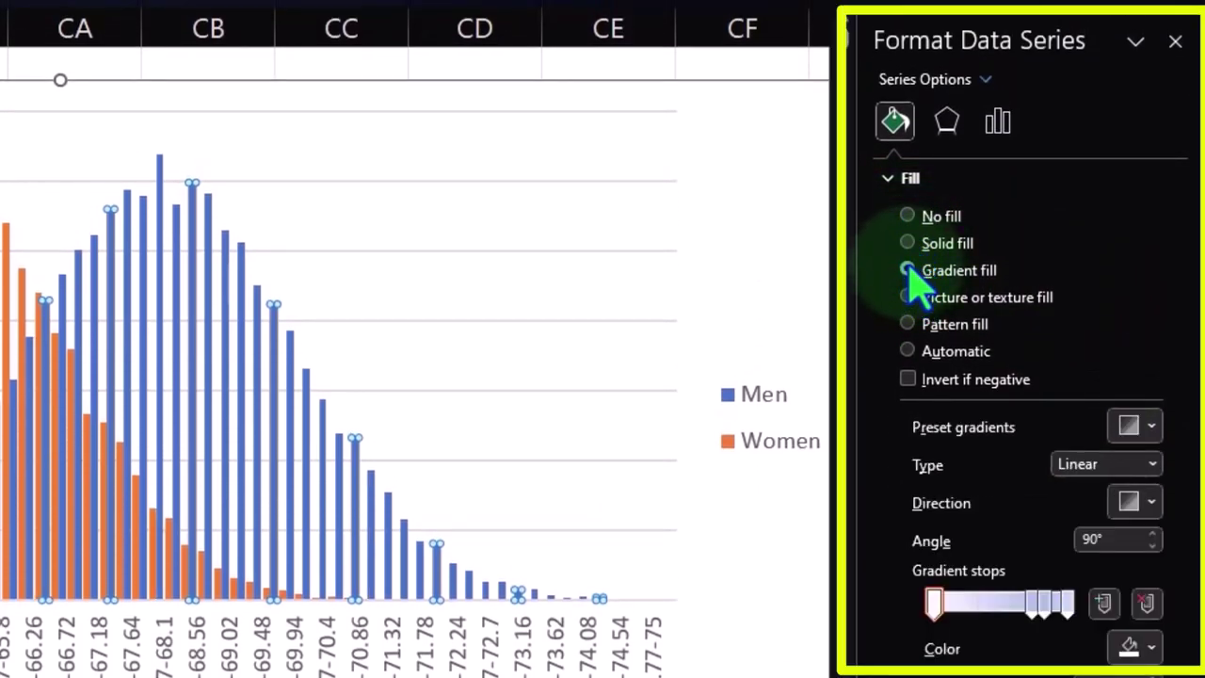
pyautogui.click(907, 297)
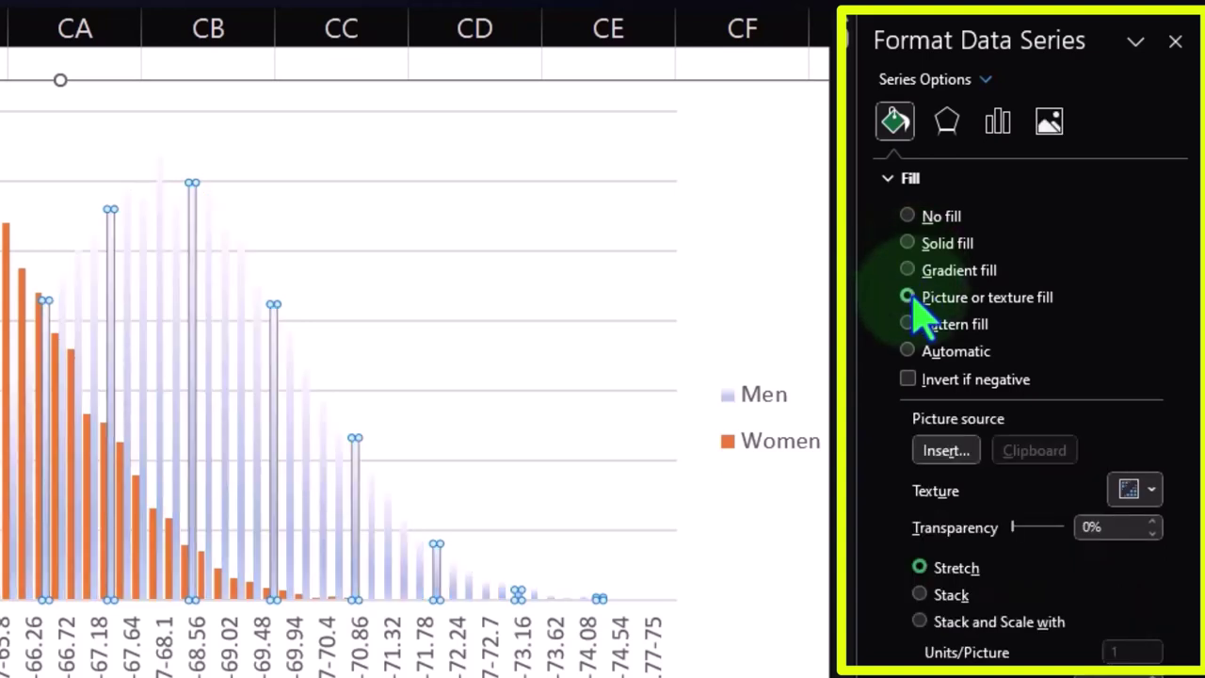
# - Try several pattern fills on the Men columns, including checkered, horizontal-line and diagonal-stripe patterns
pyautogui.click(922, 325)
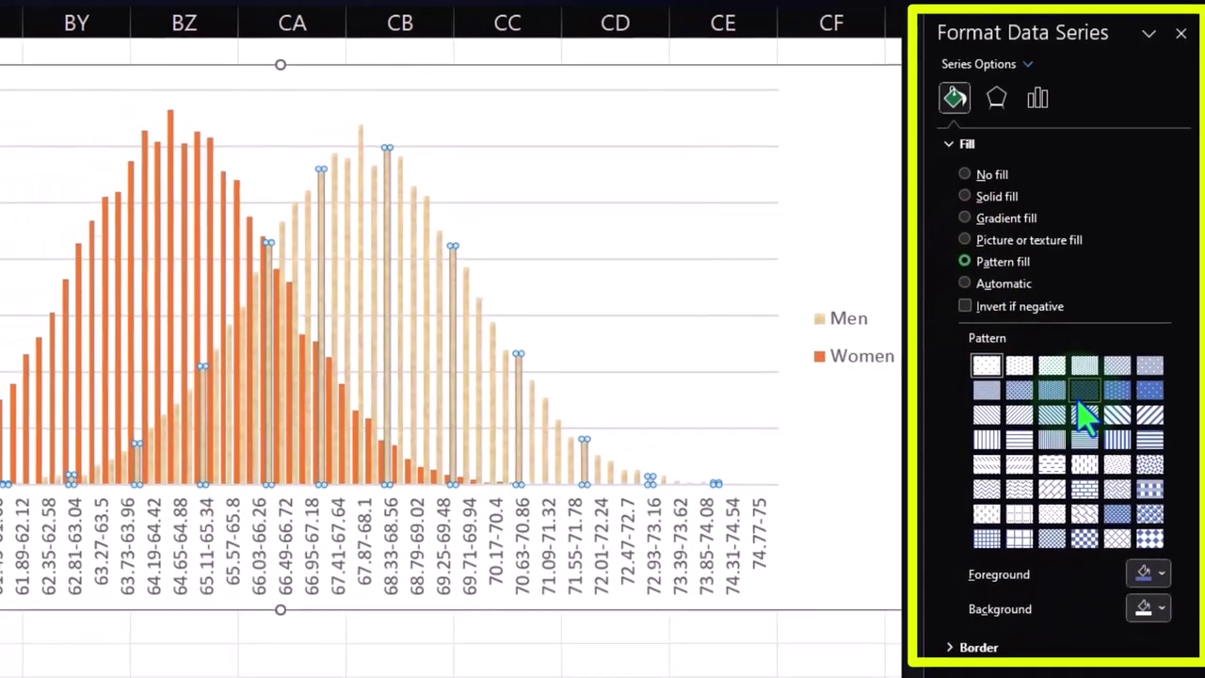
pyautogui.click(1083, 397)
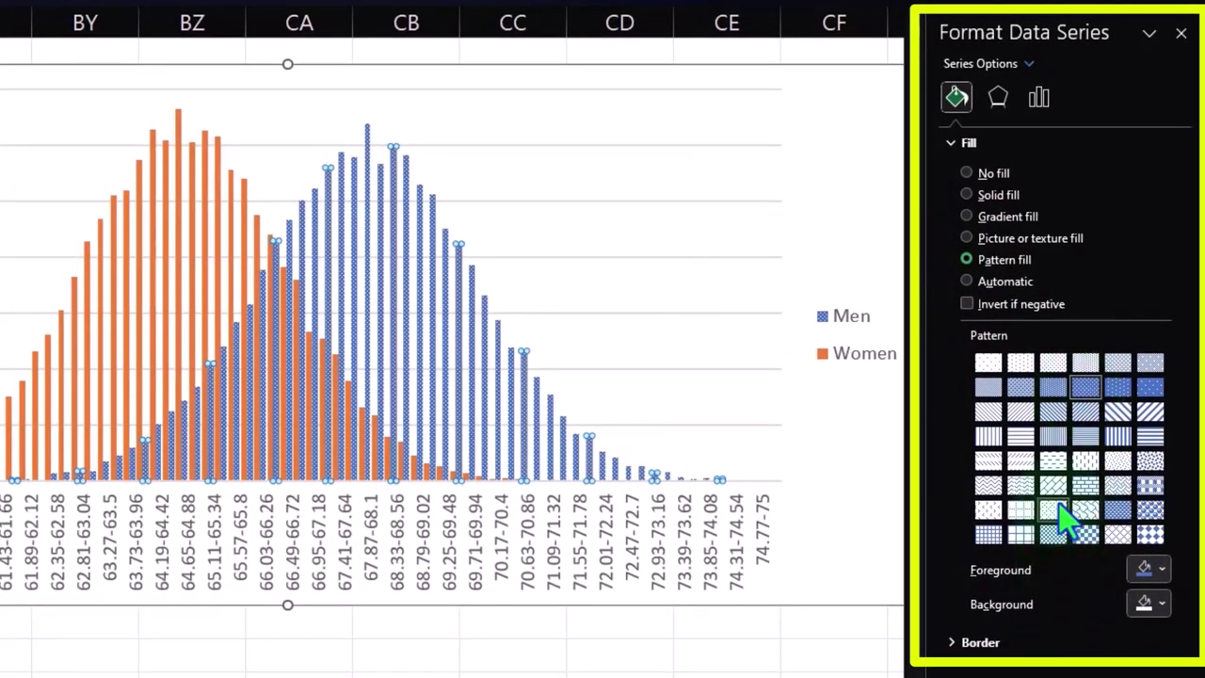
pyautogui.click(1024, 436)
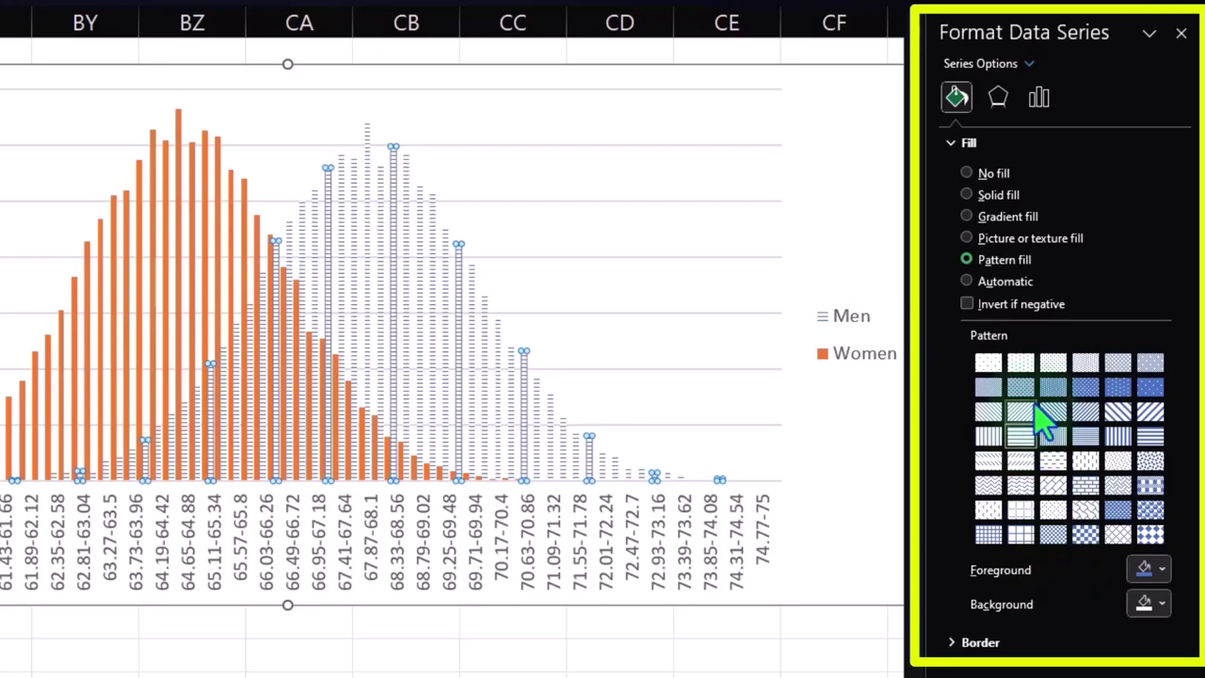
pyautogui.click(1024, 395)
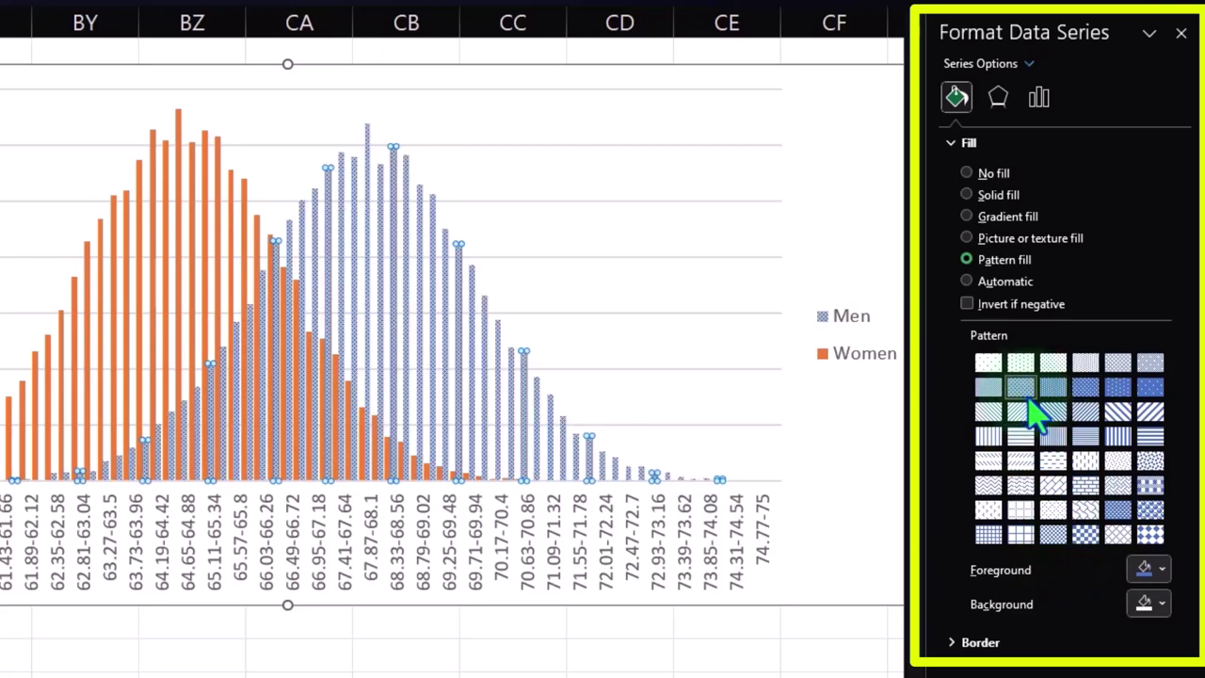
pyautogui.click(1116, 414)
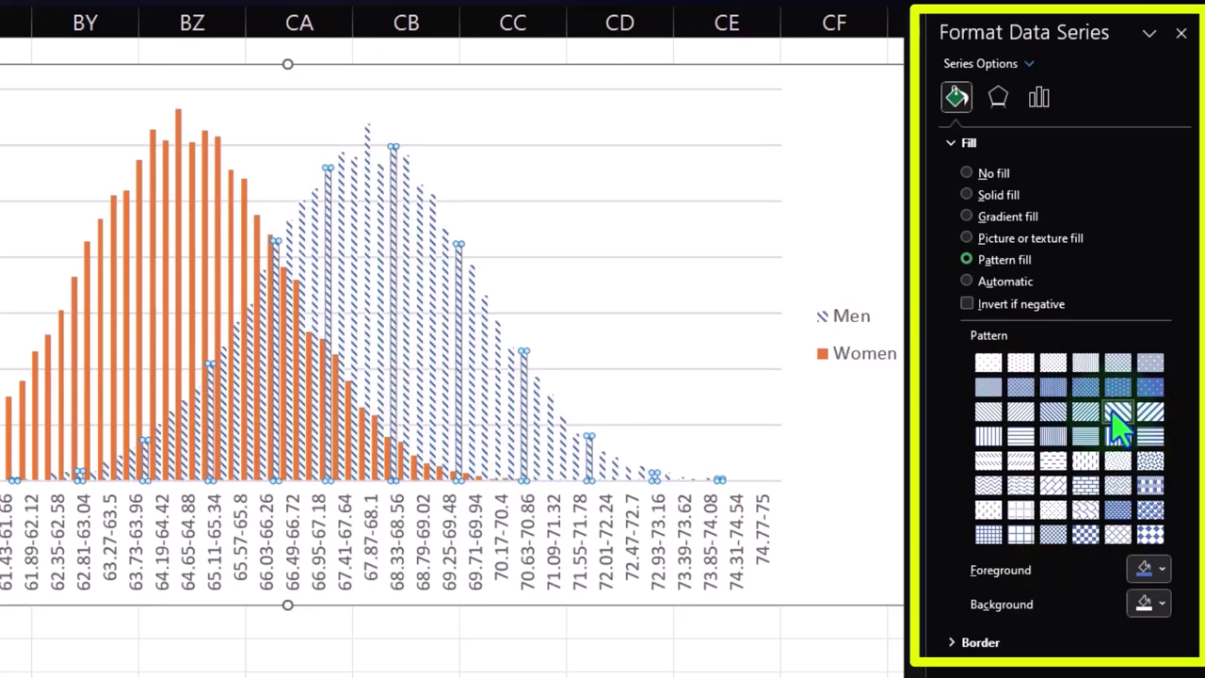
pyautogui.click(1152, 414)
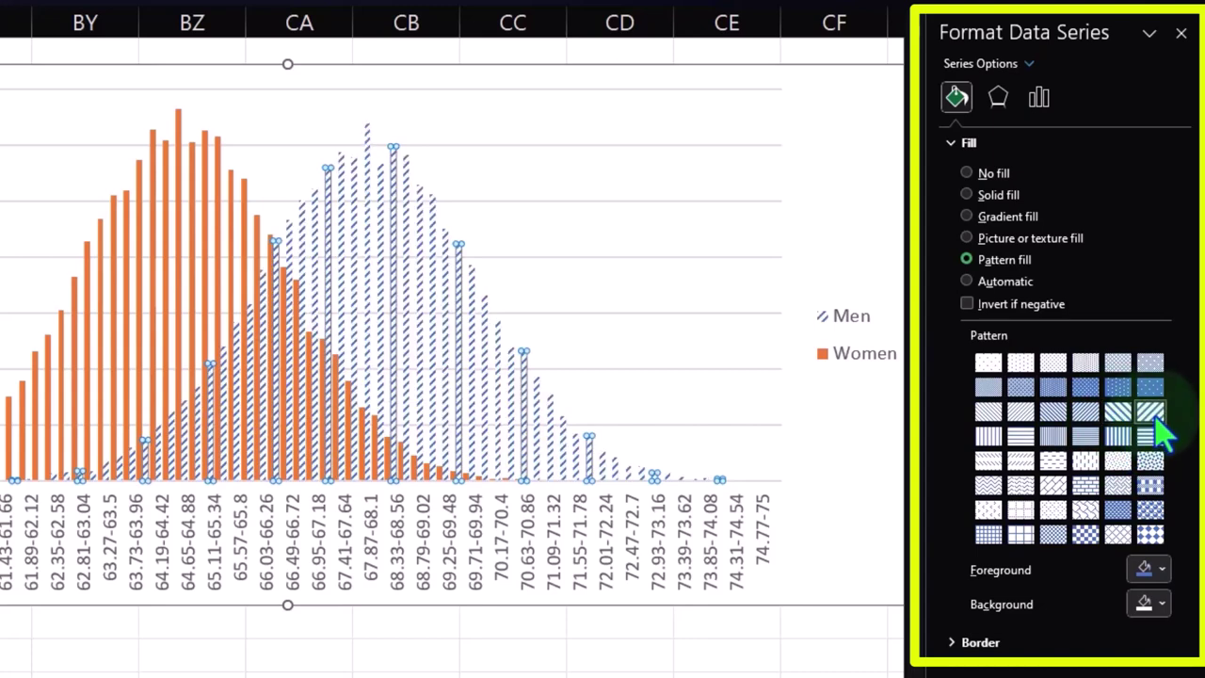
pyautogui.click(1120, 513)
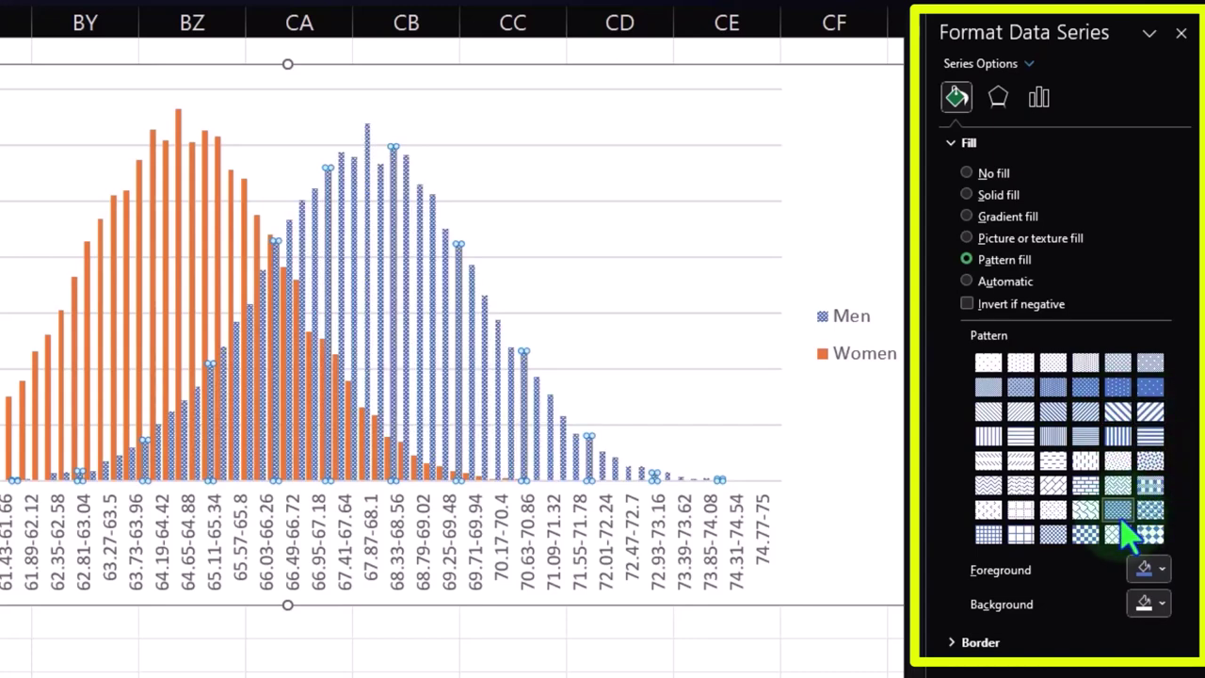
# - Return the Men columns' fill to Automatic and close the series formatting options
pyautogui.click(970, 282)
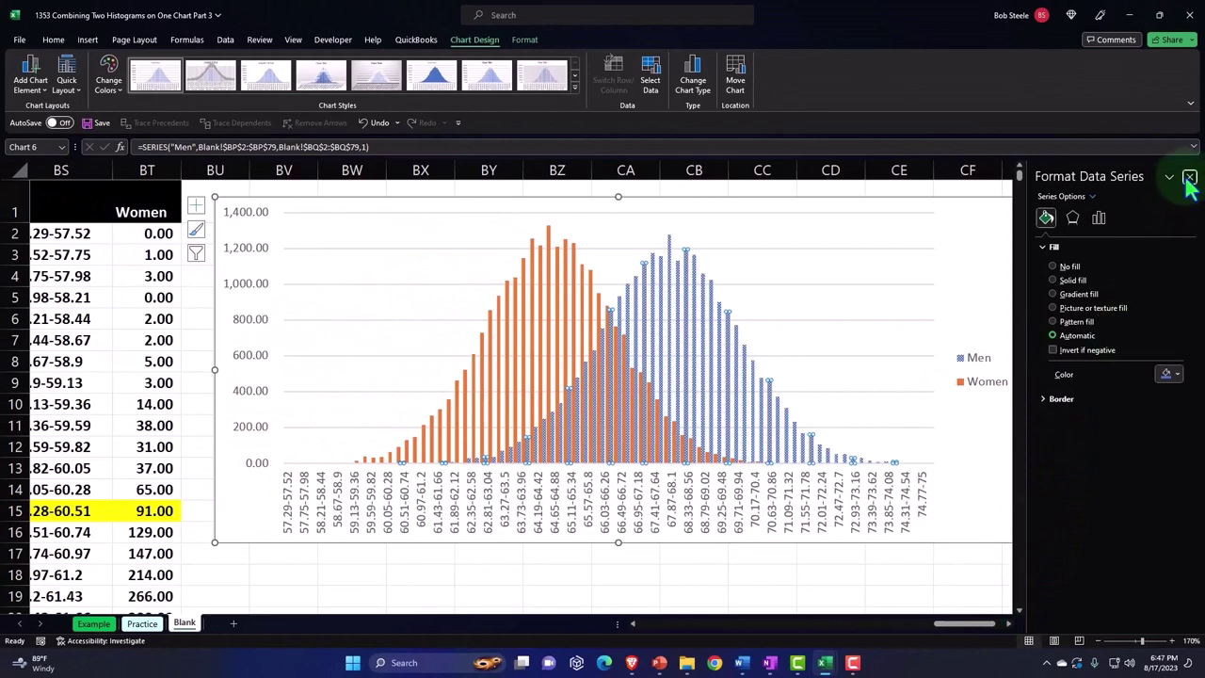
pyautogui.click(1190, 177)
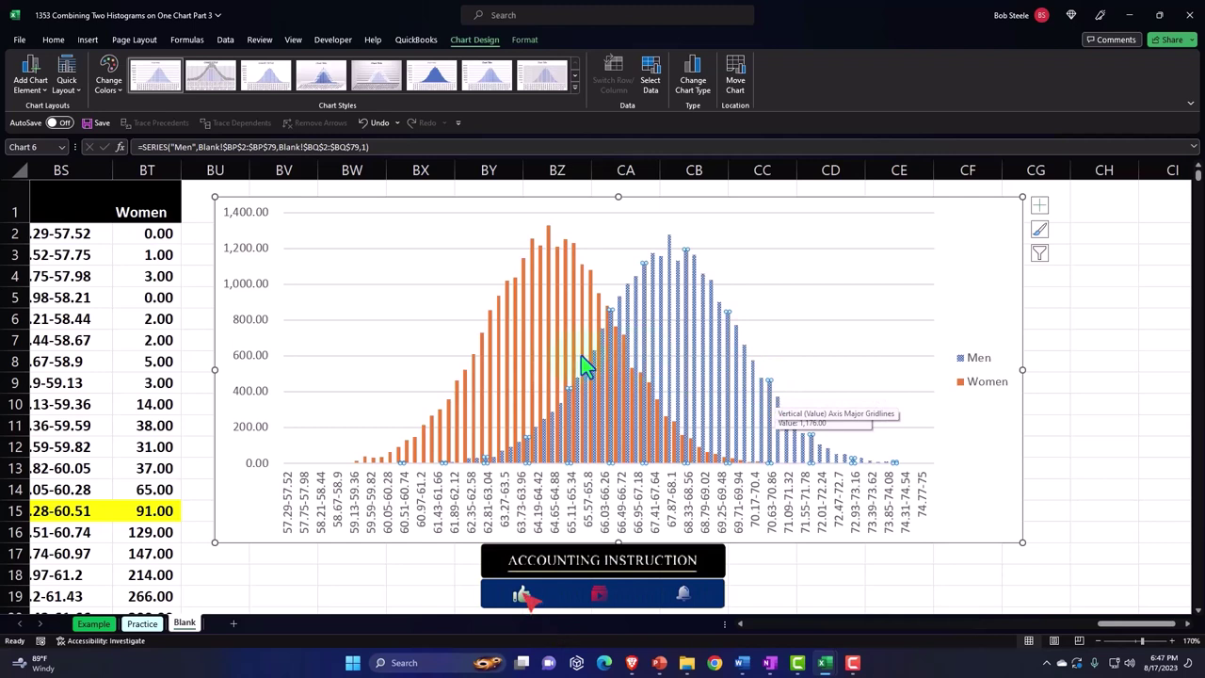
# - Shade the Men bin labels and counts in columns BP and BQ, from row 2 down, with the recent light cyan fill
pyautogui.moveTo(581, 358)
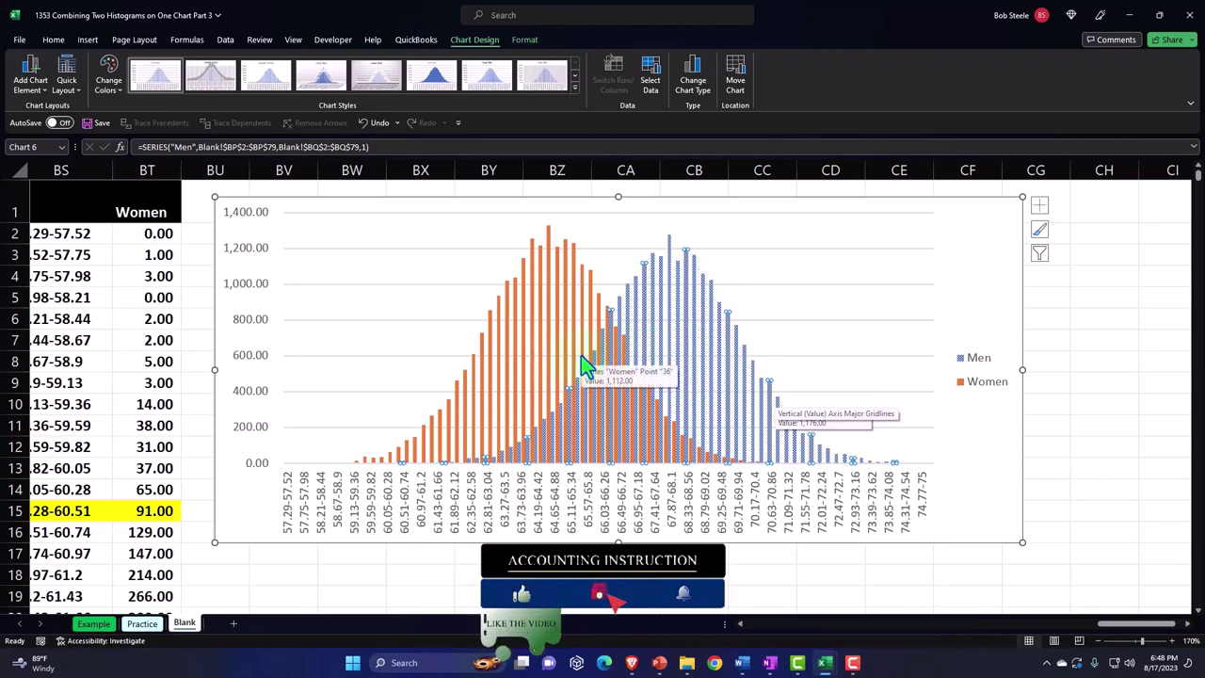
pyautogui.moveTo(673, 296)
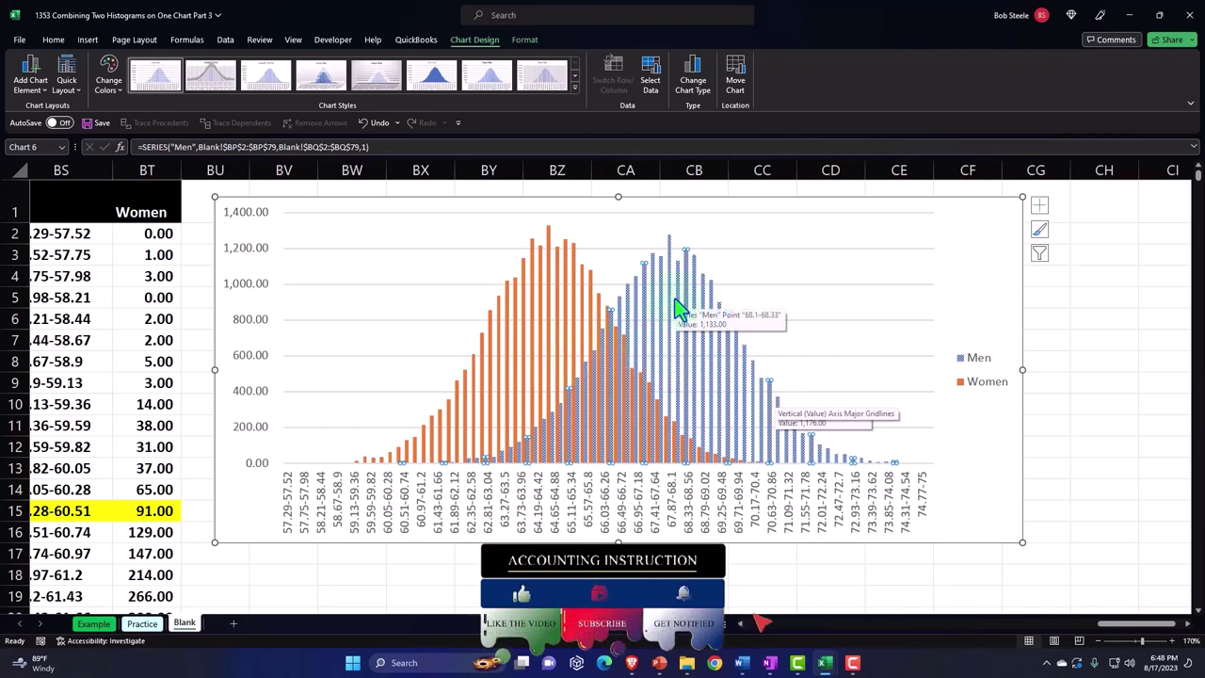
pyautogui.moveTo(1121, 633); pyautogui.dragTo(1087, 637)
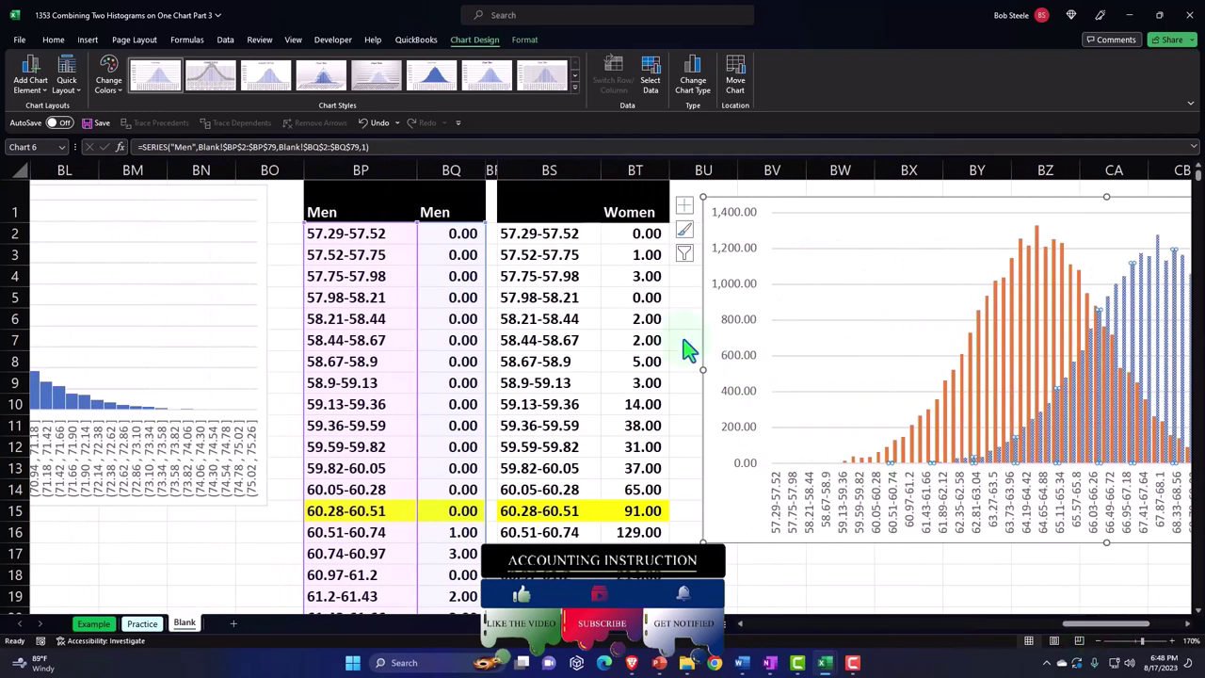
pyautogui.click(583, 297)
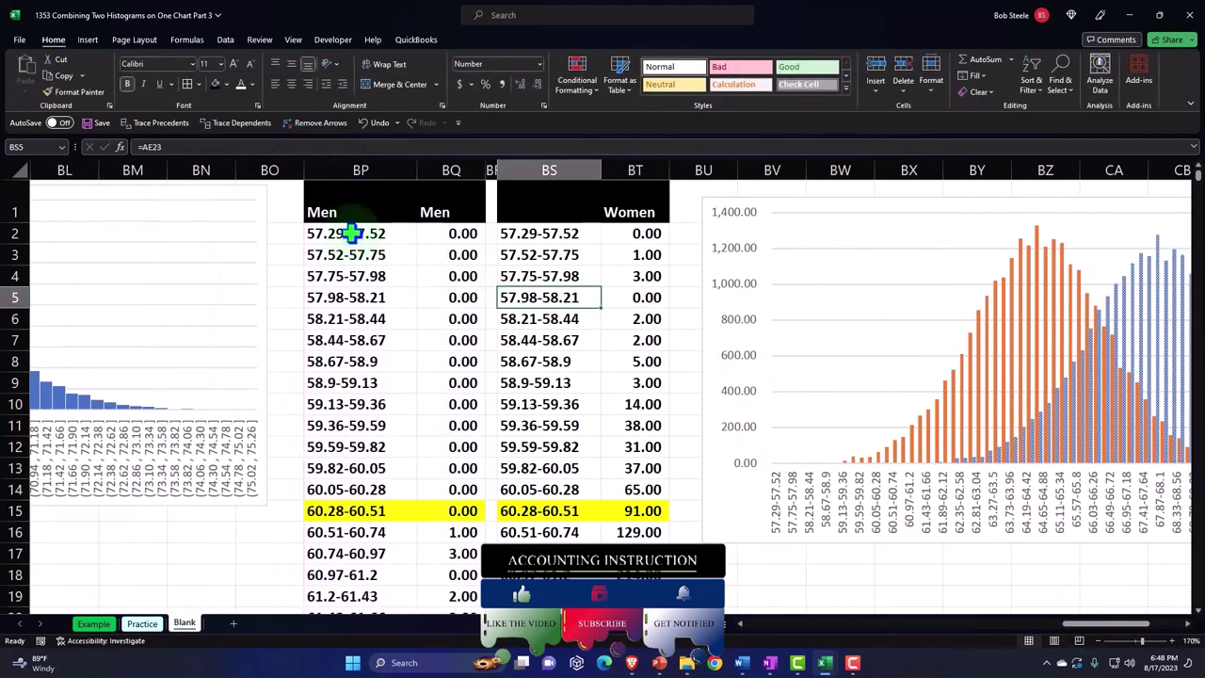
pyautogui.moveTo(350, 234); pyautogui.dragTo(425, 578)
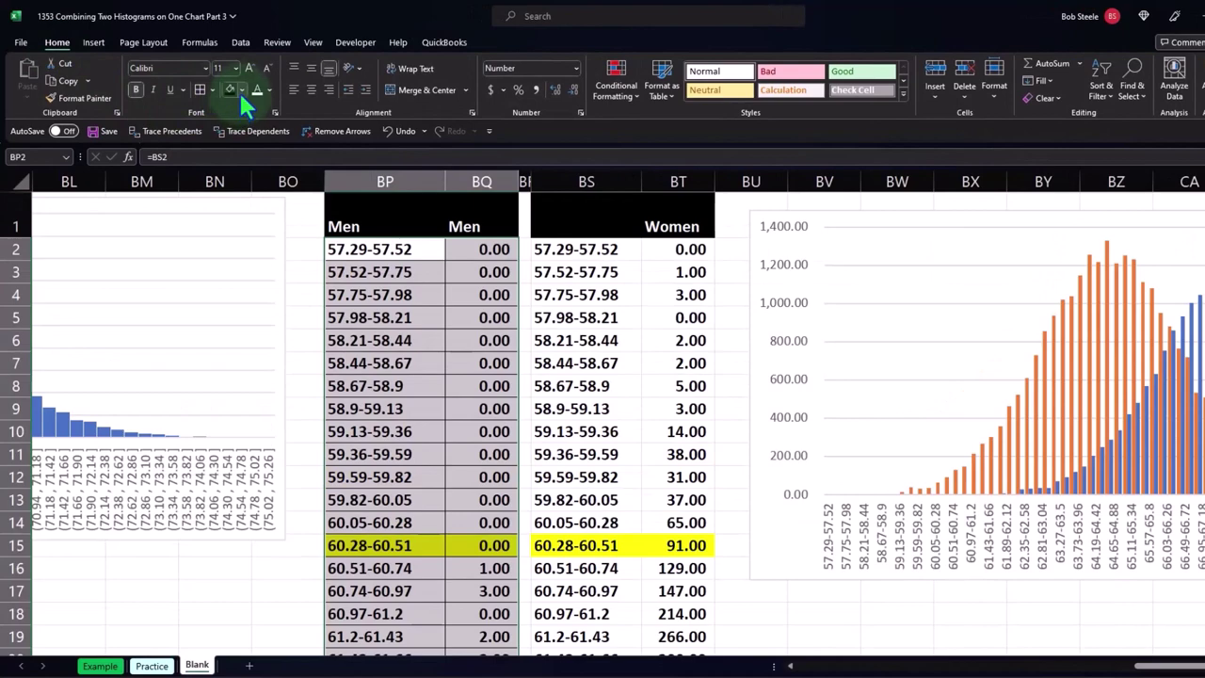
pyautogui.click(241, 89)
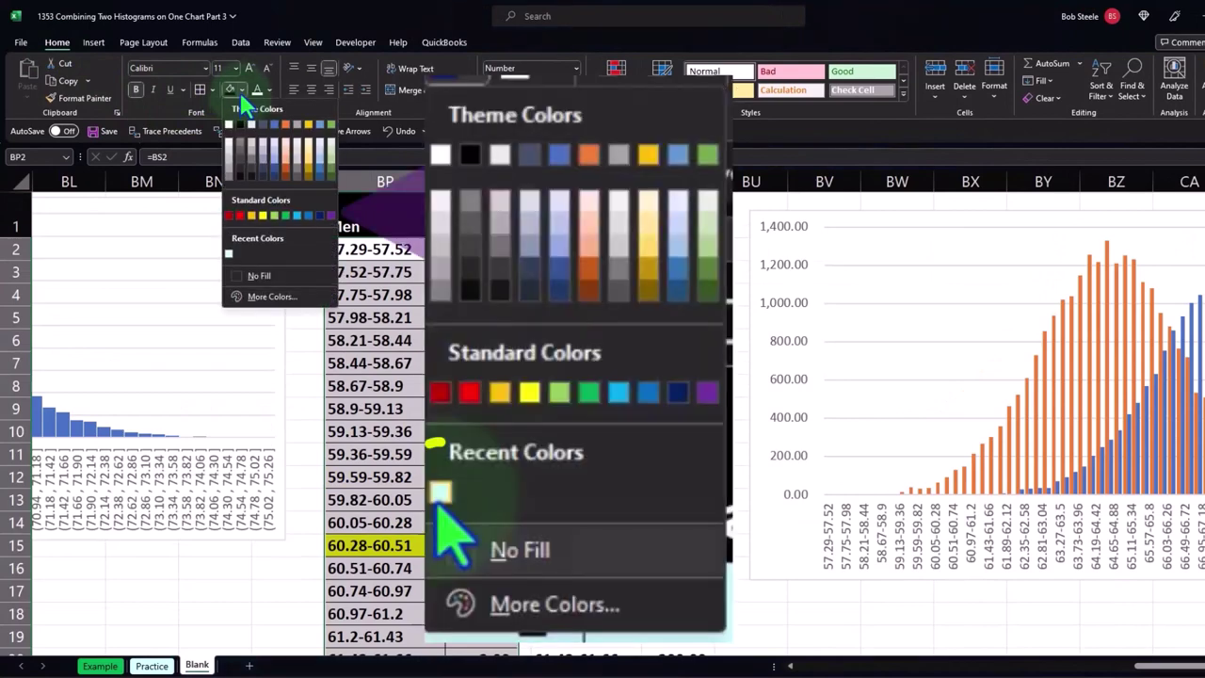
pyautogui.click(233, 256)
# - Apply the same light cyan fill to the women's bins and counts in BS2:BT66 and return to the combined chart
pyautogui.moveTo(573, 251); pyautogui.dragTo(654, 589)
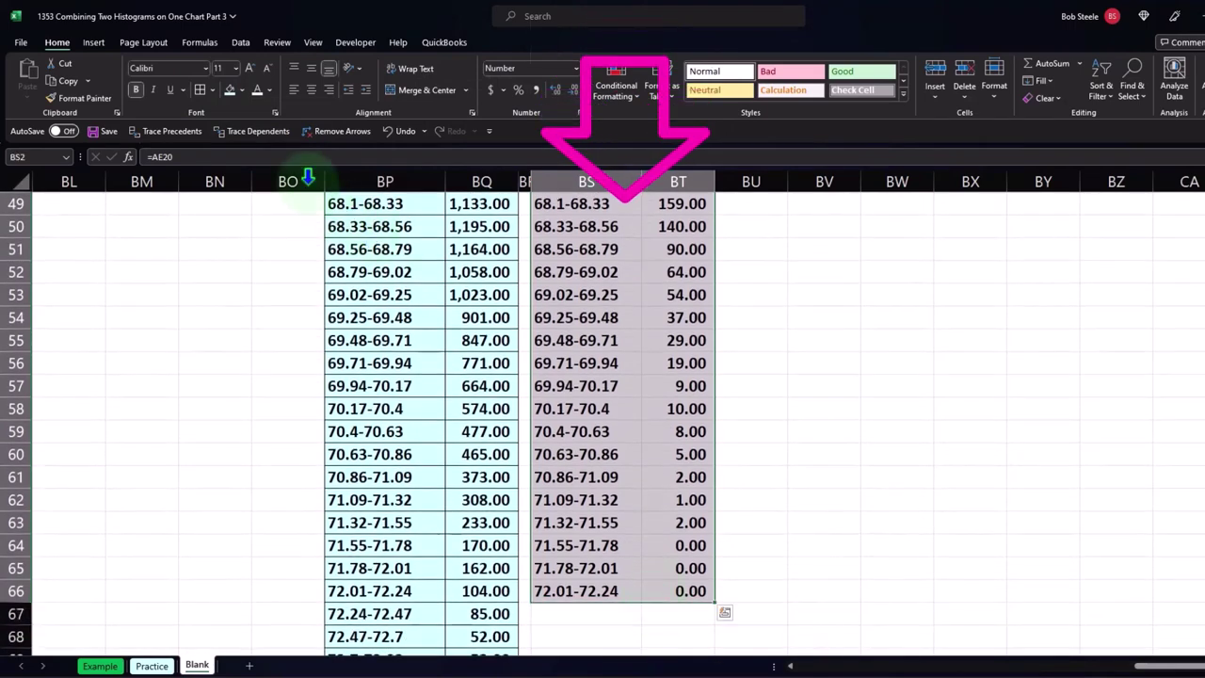
pyautogui.click(228, 96)
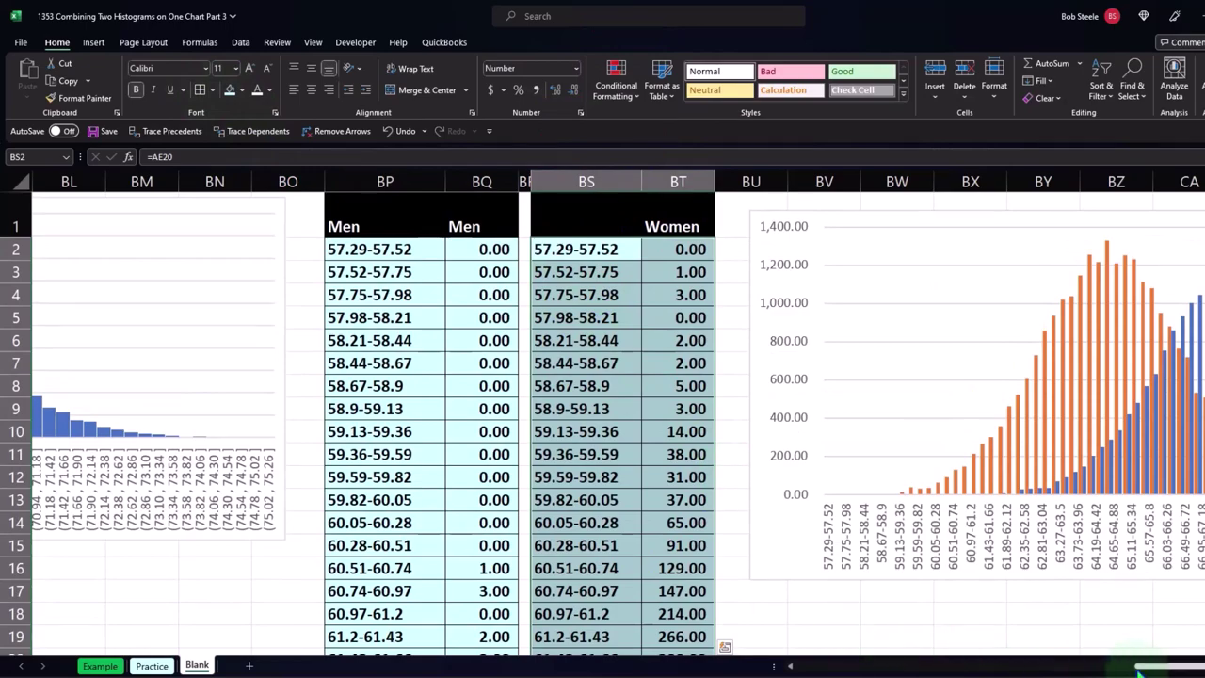
pyautogui.moveTo(1169, 665); pyautogui.dragTo(1116, 676)
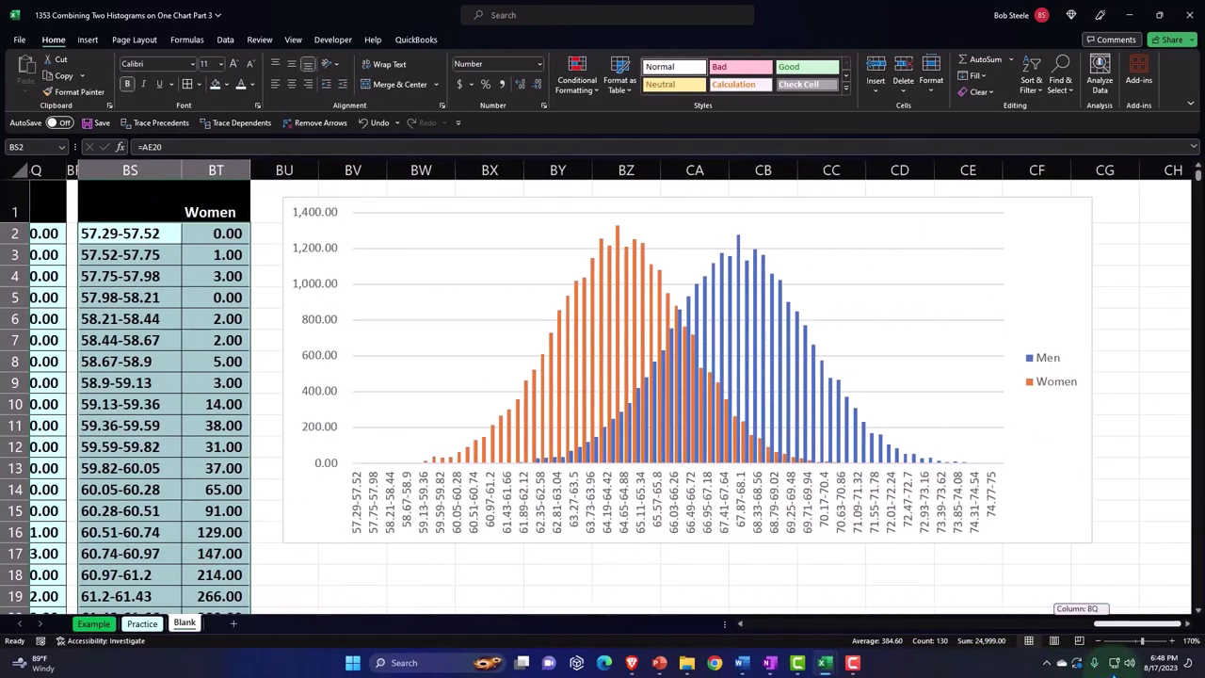
pyautogui.click(571, 562)
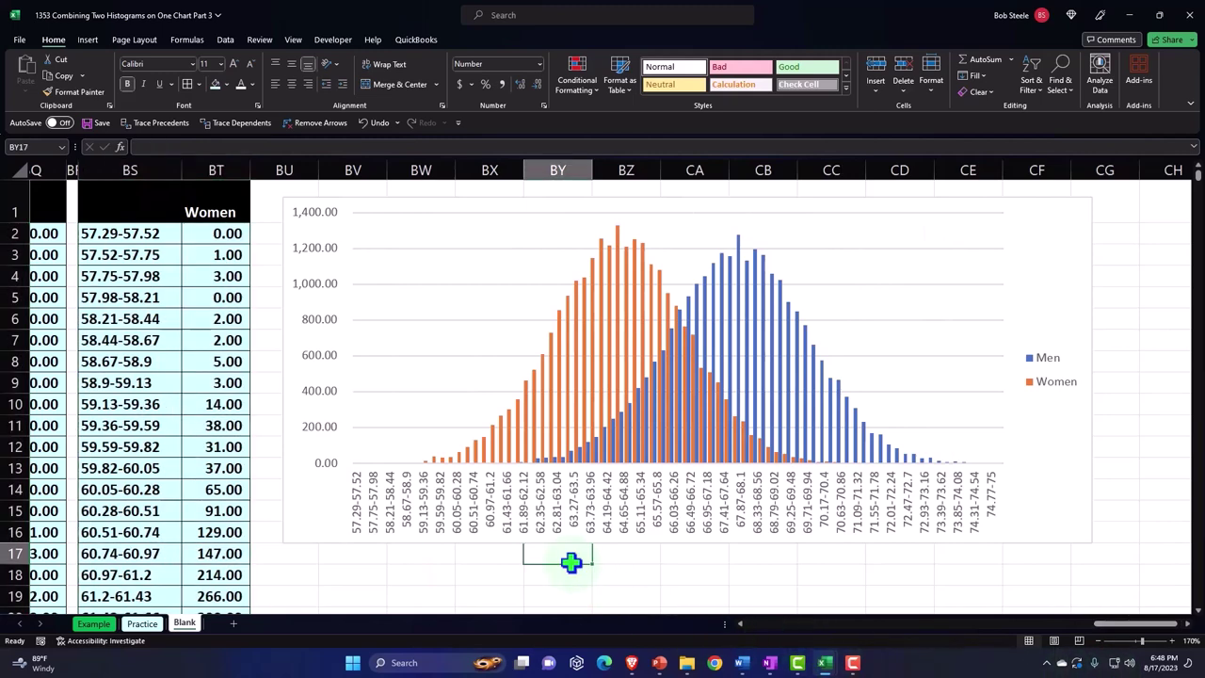